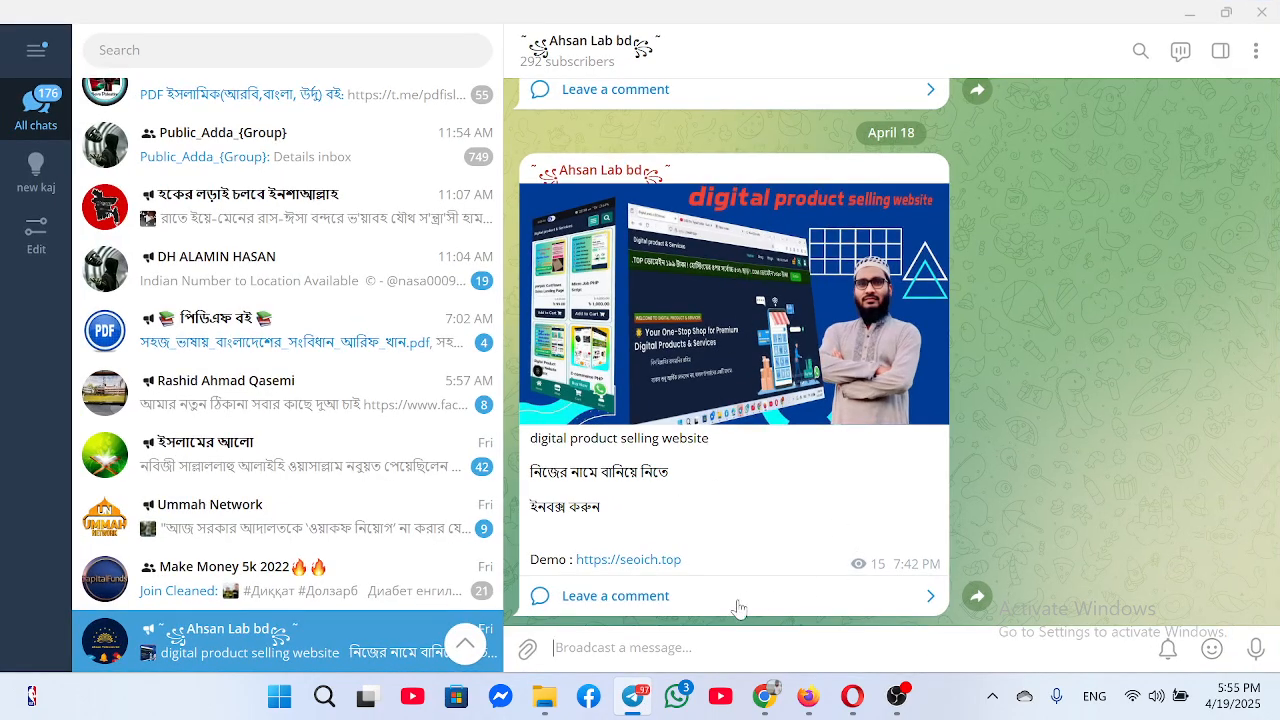
pyautogui.click(640, 561)
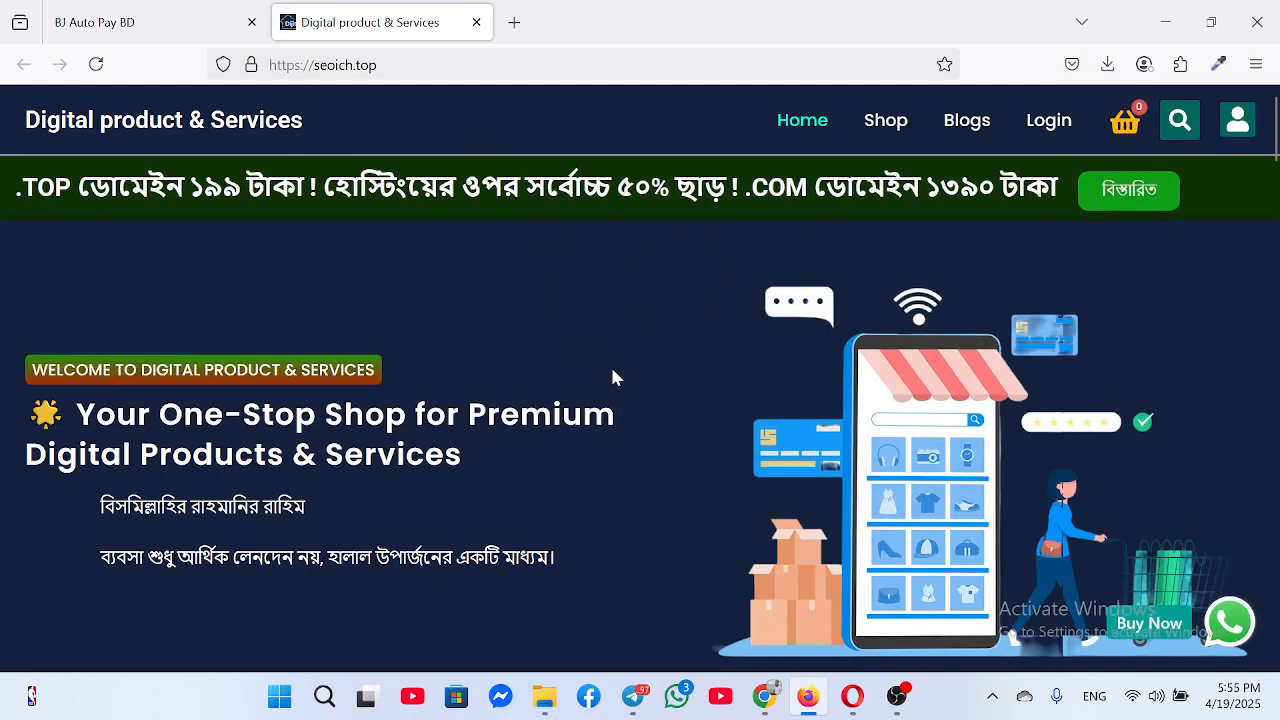
# Scroll through the homepage's products, services and footer, then back up to the product grid
pyautogui.scroll(-9, 613, 376)
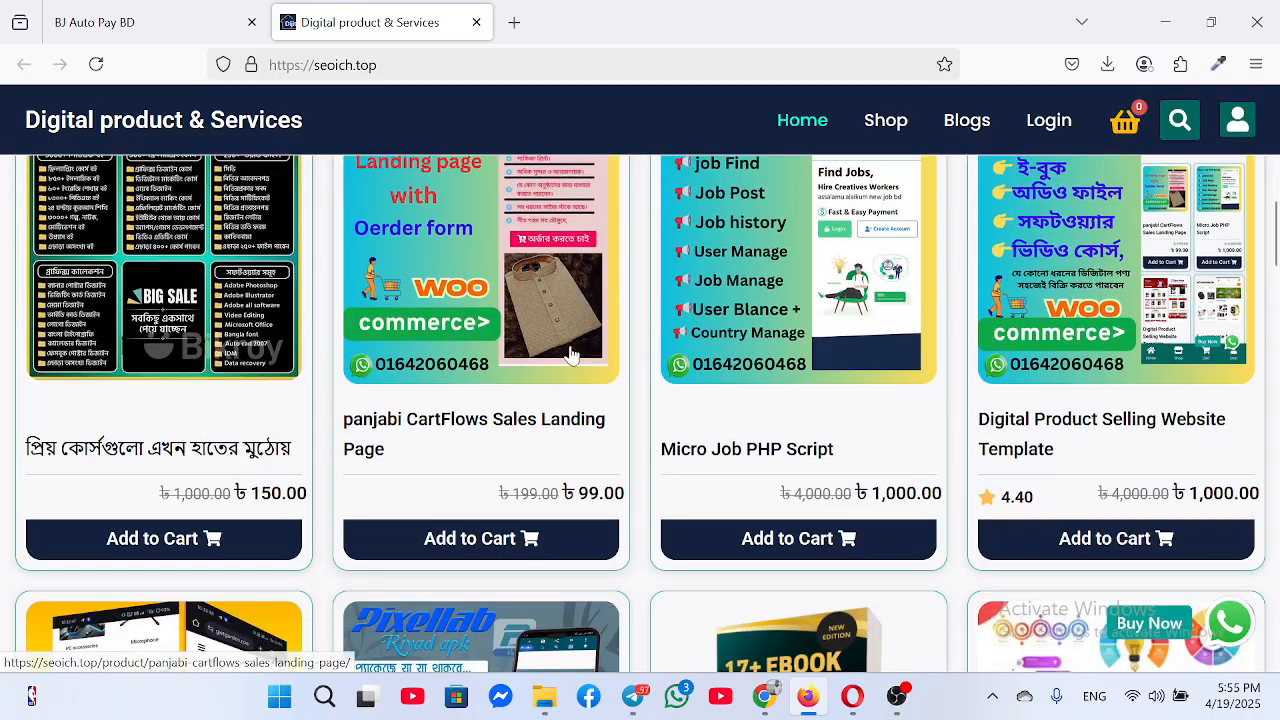
pyautogui.scroll(-3, 571, 390)
pyautogui.scroll(-3, 573, 439)
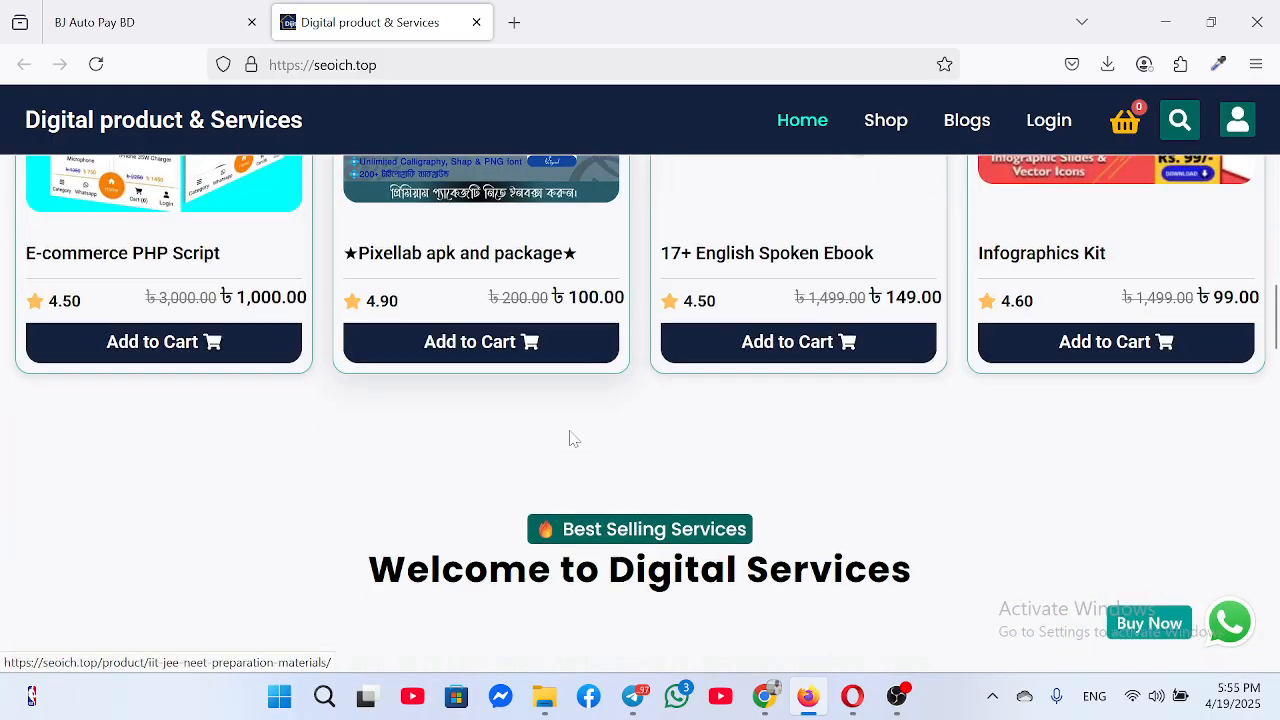
pyautogui.scroll(-3, 575, 390)
pyautogui.scroll(-2, 765, 380)
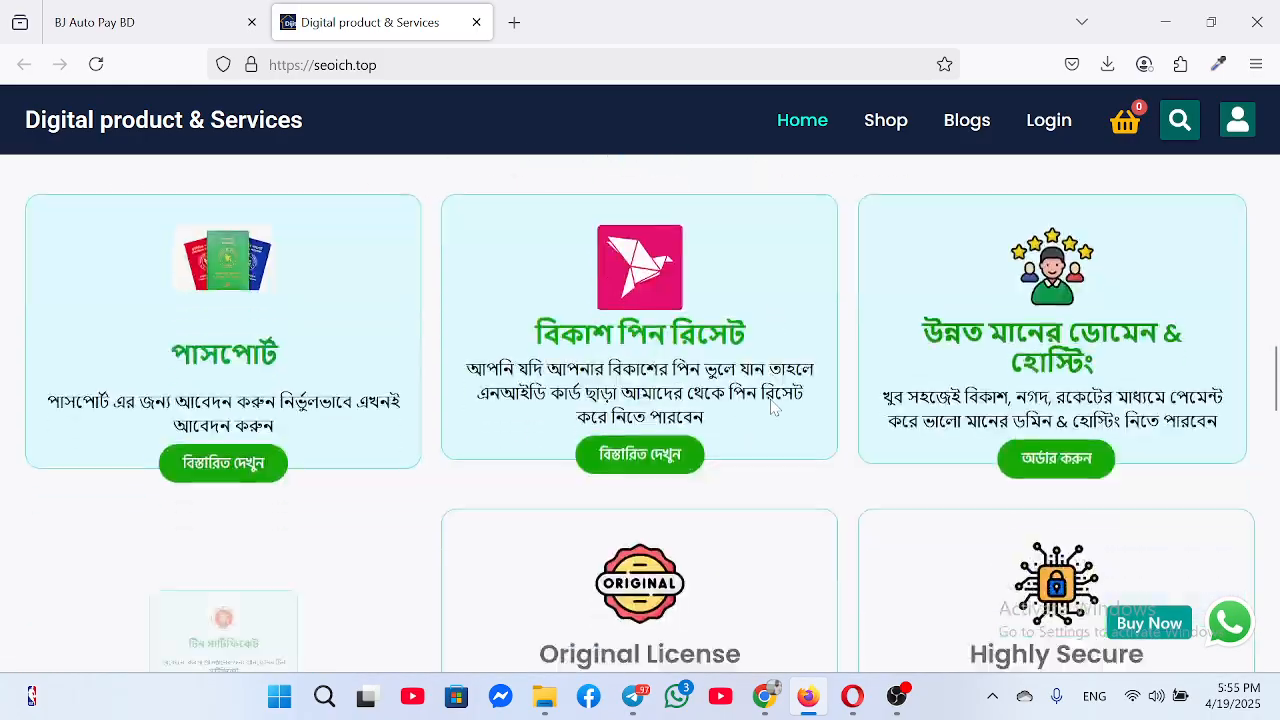
pyautogui.scroll(-10, 771, 407)
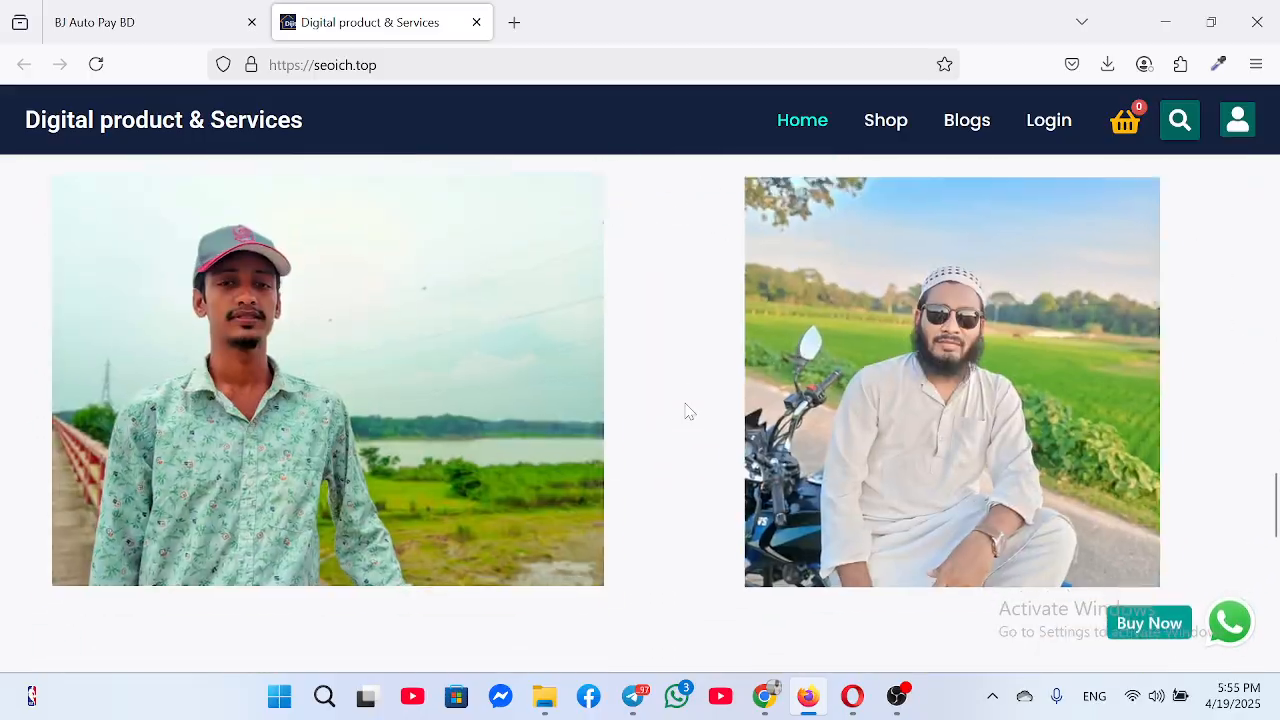
pyautogui.scroll(-6, 700, 380)
pyautogui.scroll(-5, 712, 335)
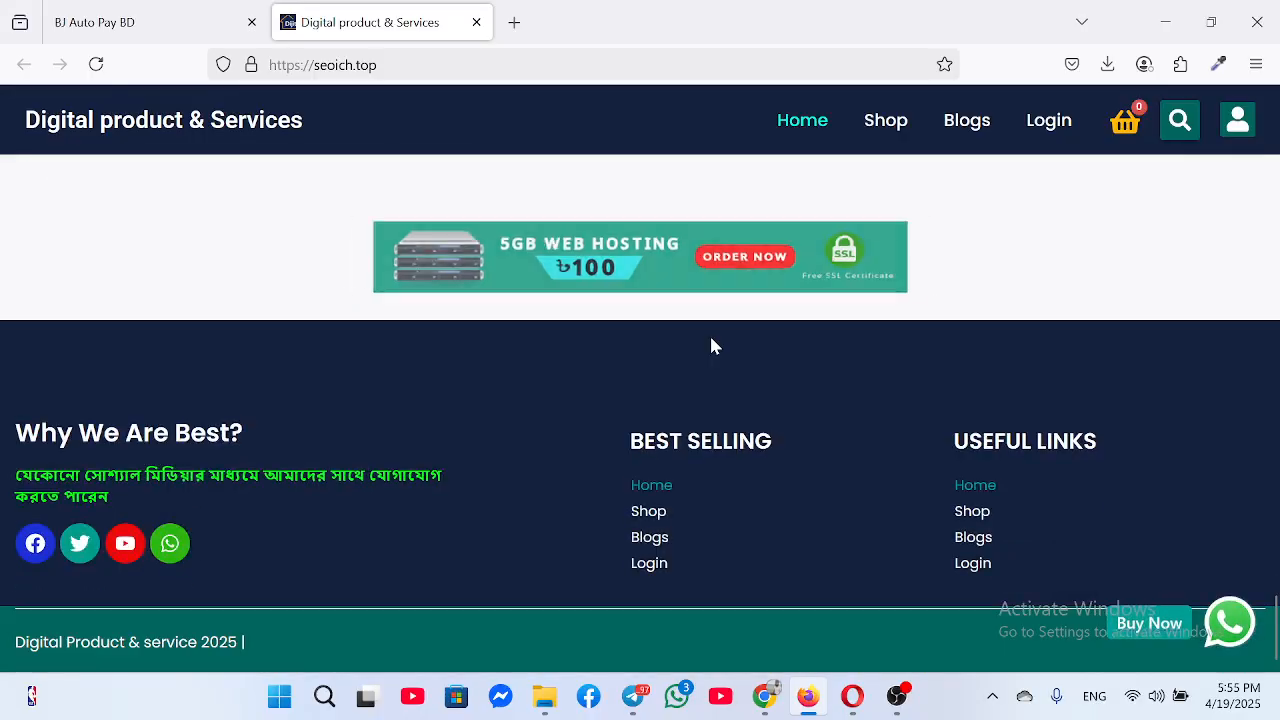
pyautogui.scroll(10, 703, 345)
pyautogui.scroll(10, 343, 252)
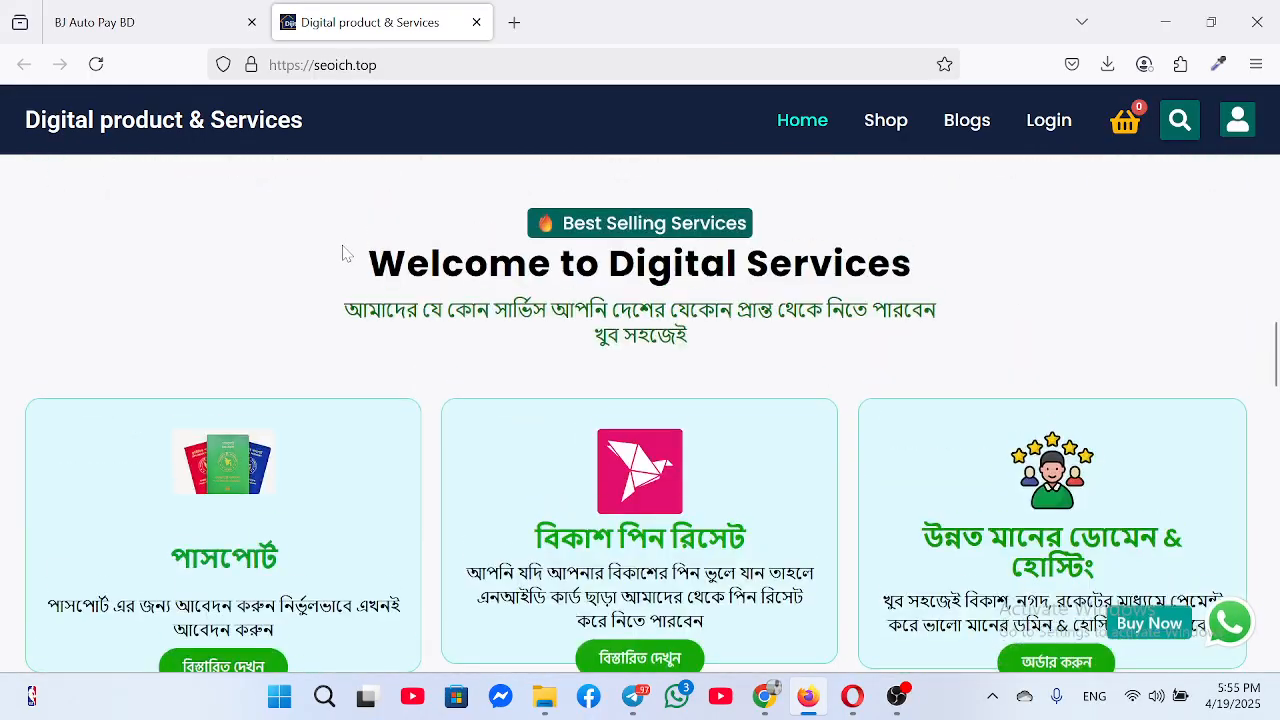
pyautogui.scroll(10, 343, 252)
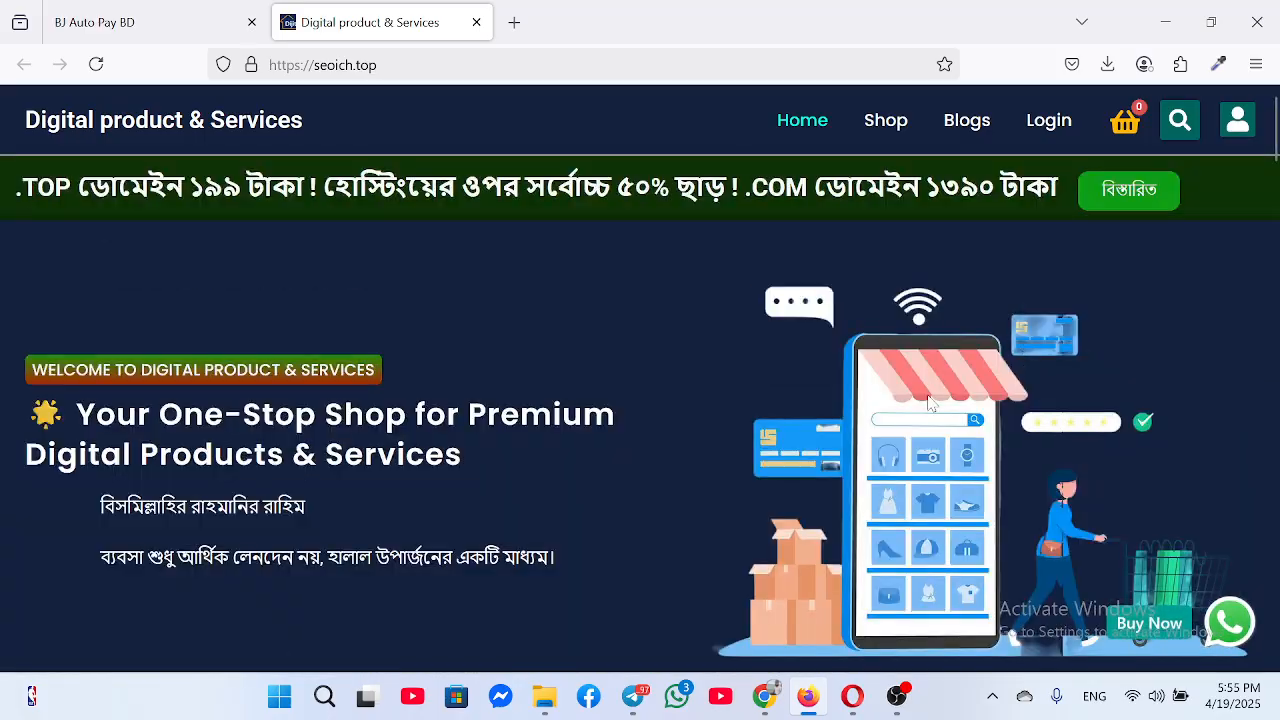
pyautogui.scroll(-10, 930, 400)
pyautogui.scroll(2, 478, 424)
pyautogui.scroll(-2, 478, 424)
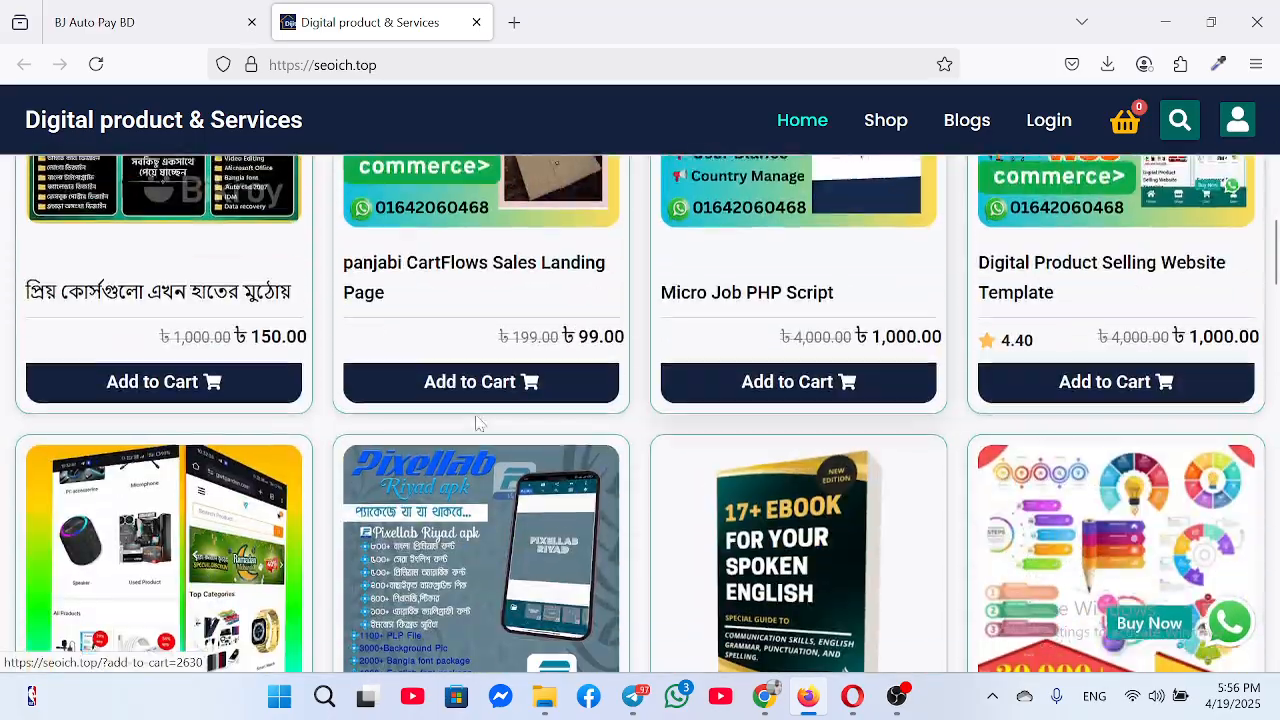
pyautogui.scroll(3, 526, 366)
pyautogui.scroll(-2, 490, 408)
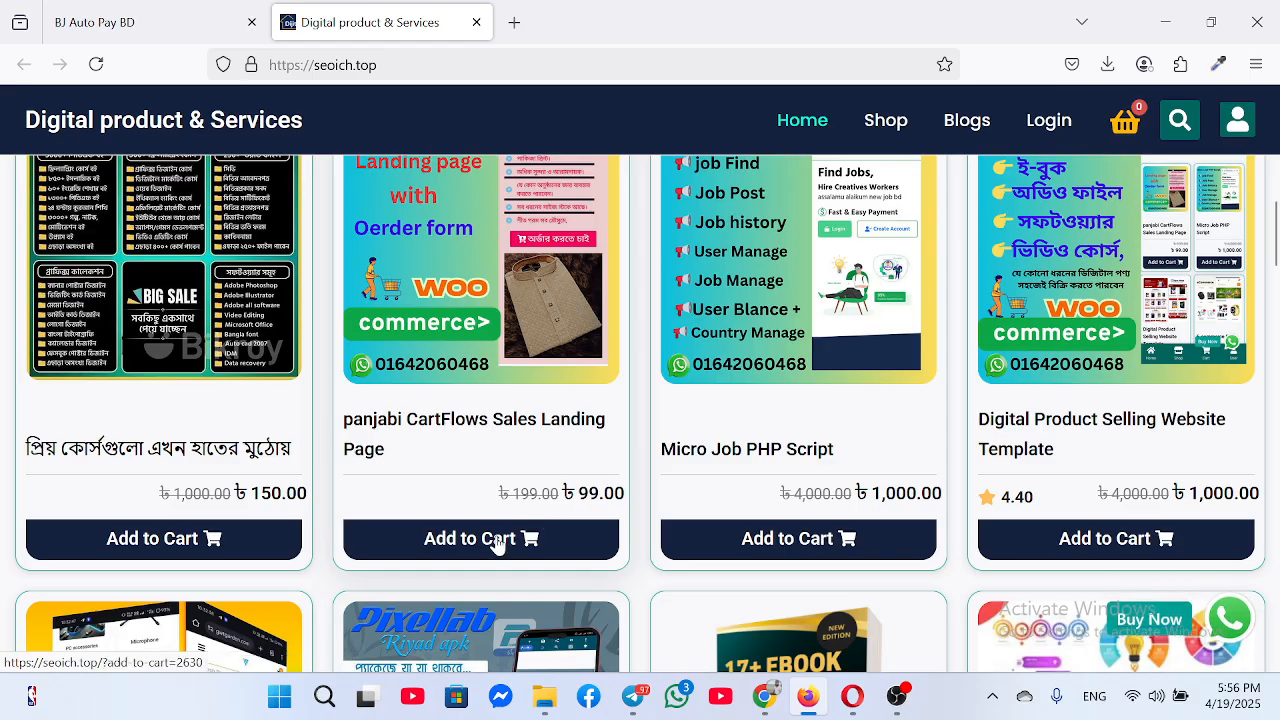
# Open the panjabi CartFlows Sales Landing Page product and browse down to its related products
pyautogui.click(517, 325)
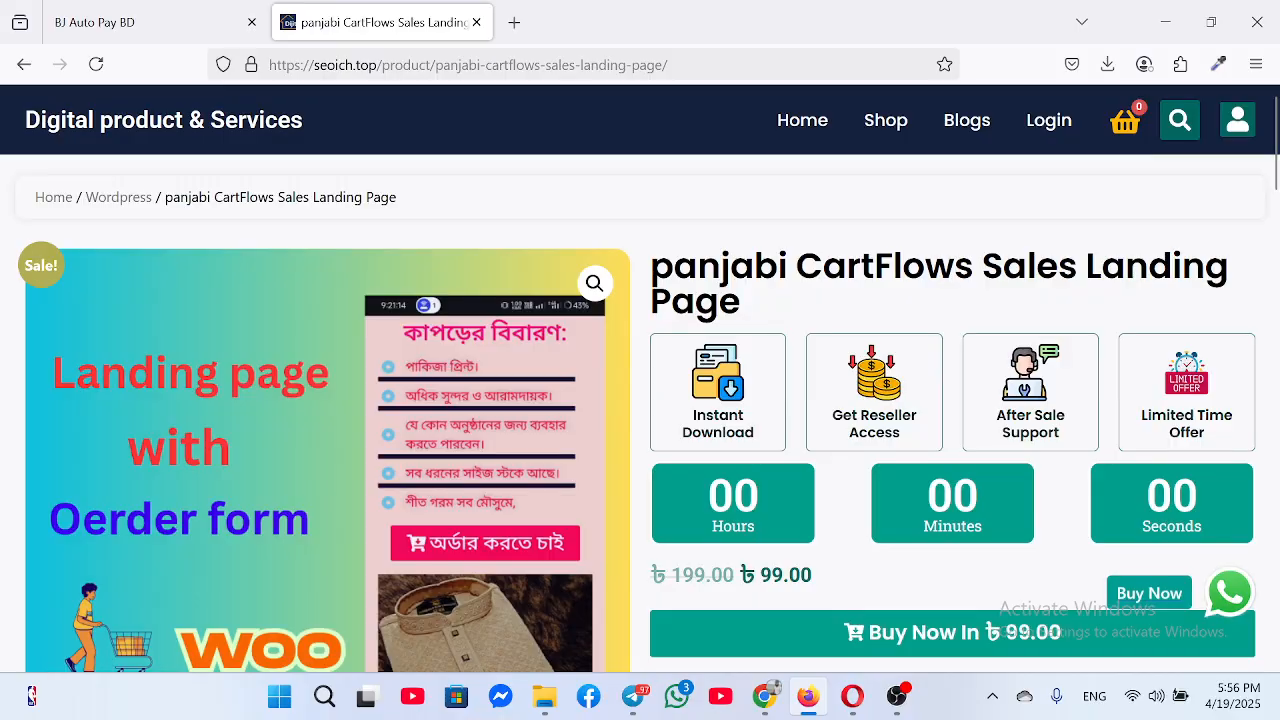
pyautogui.moveTo(778, 268); pyautogui.dragTo(1236, 270)
pyautogui.moveTo(850, 296); pyautogui.dragTo(788, 268)
pyautogui.scroll(-1, 823, 309)
pyautogui.scroll(1, 850, 250)
pyautogui.scroll(-2, 880, 197)
pyautogui.scroll(-4, 840, 300)
pyautogui.scroll(2, 820, 320)
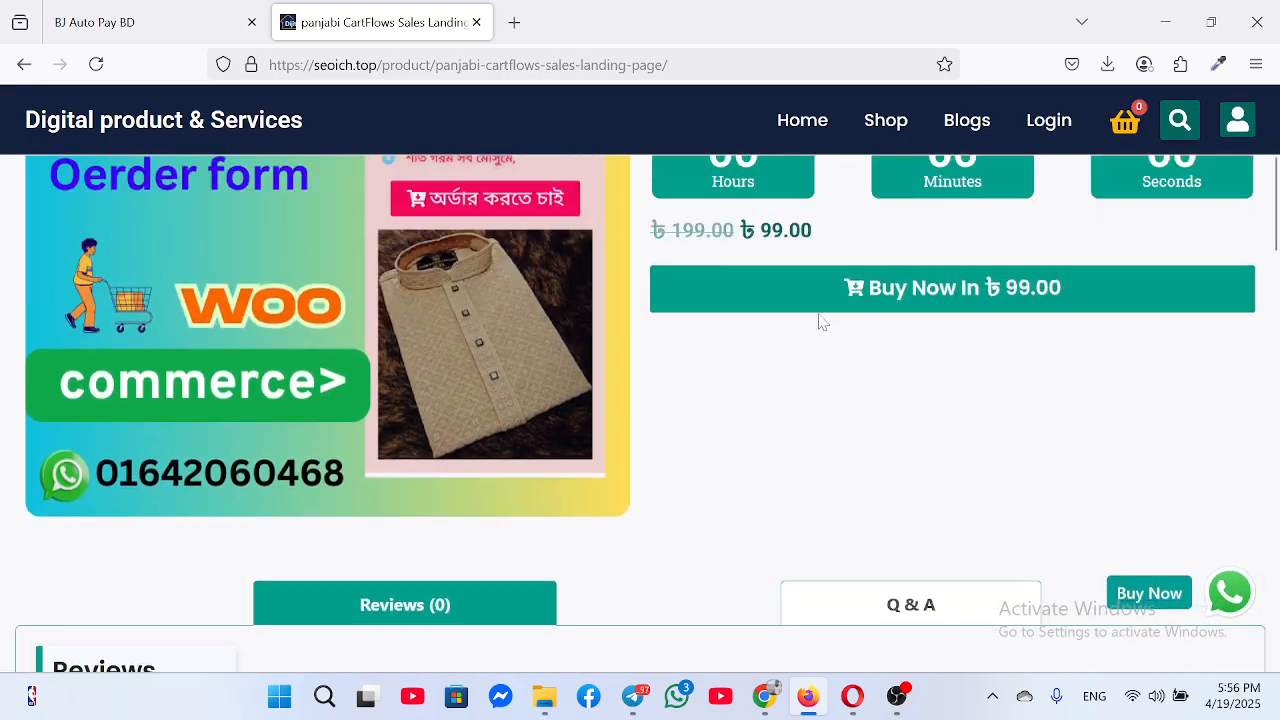
pyautogui.scroll(-4, 560, 340)
pyautogui.scroll(-8, 494, 466)
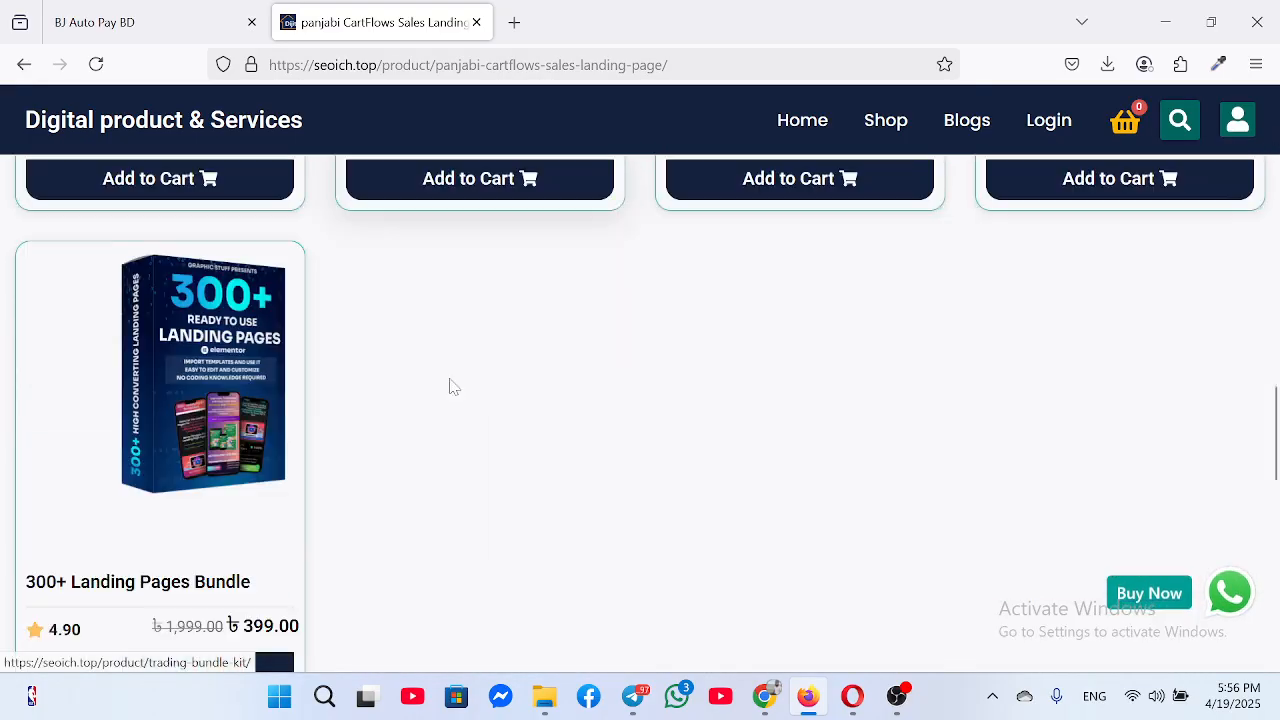
pyautogui.scroll(5, 449, 383)
pyautogui.scroll(-4, 320, 330)
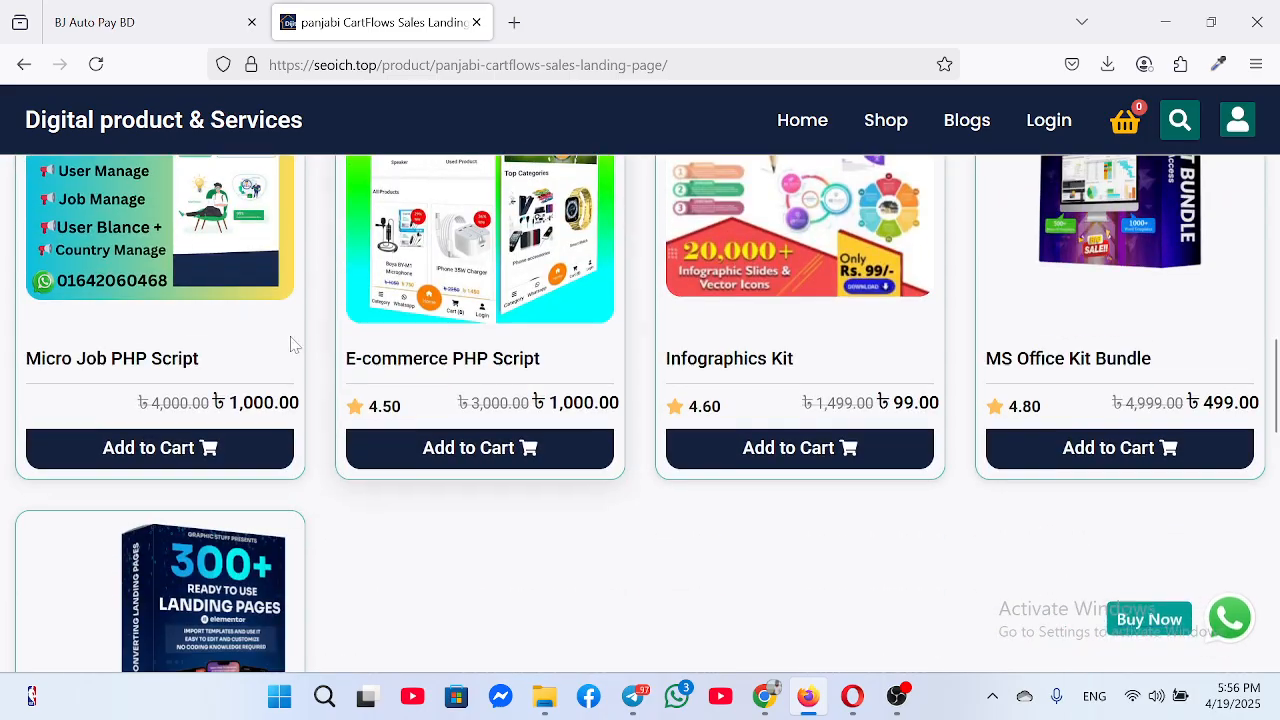
# Open the Micro Job PHP Script product and buy it now for ৳1,000.00
pyautogui.click(148, 248)
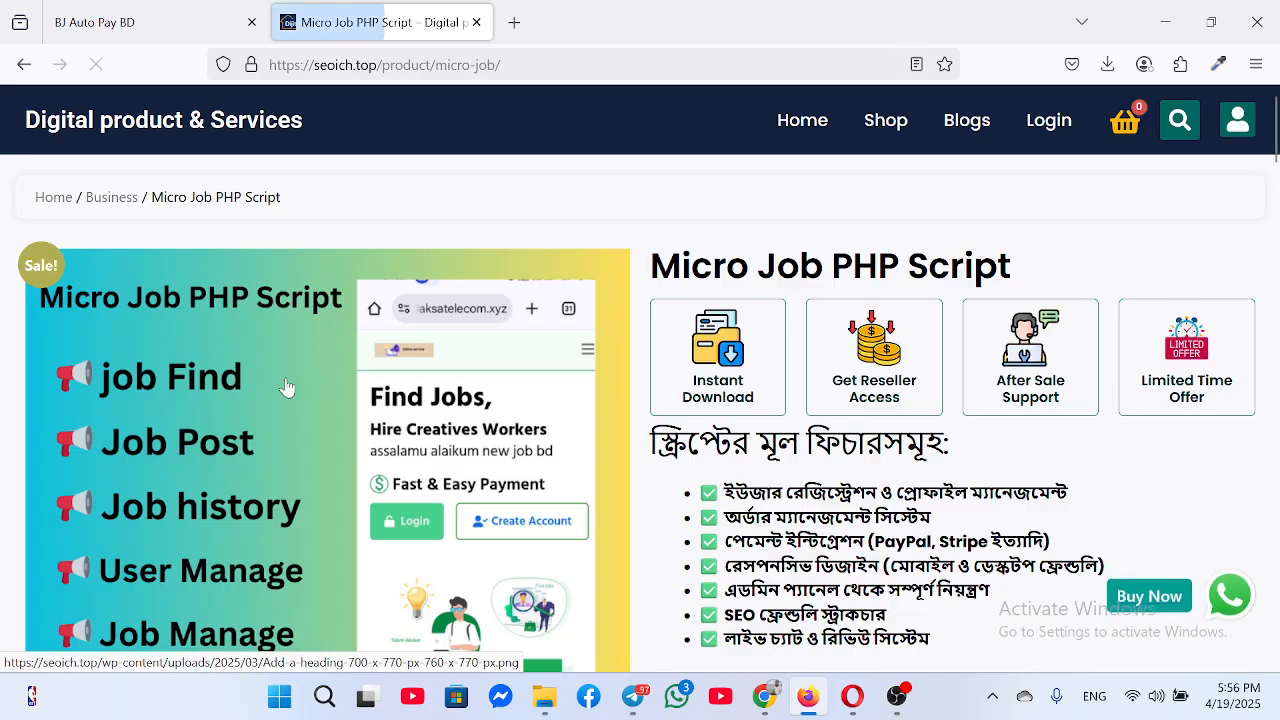
pyautogui.scroll(-2, 500, 450)
pyautogui.moveTo(699, 316); pyautogui.dragTo(1032, 460)
pyautogui.scroll(2, 872, 478)
pyautogui.click(872, 478)
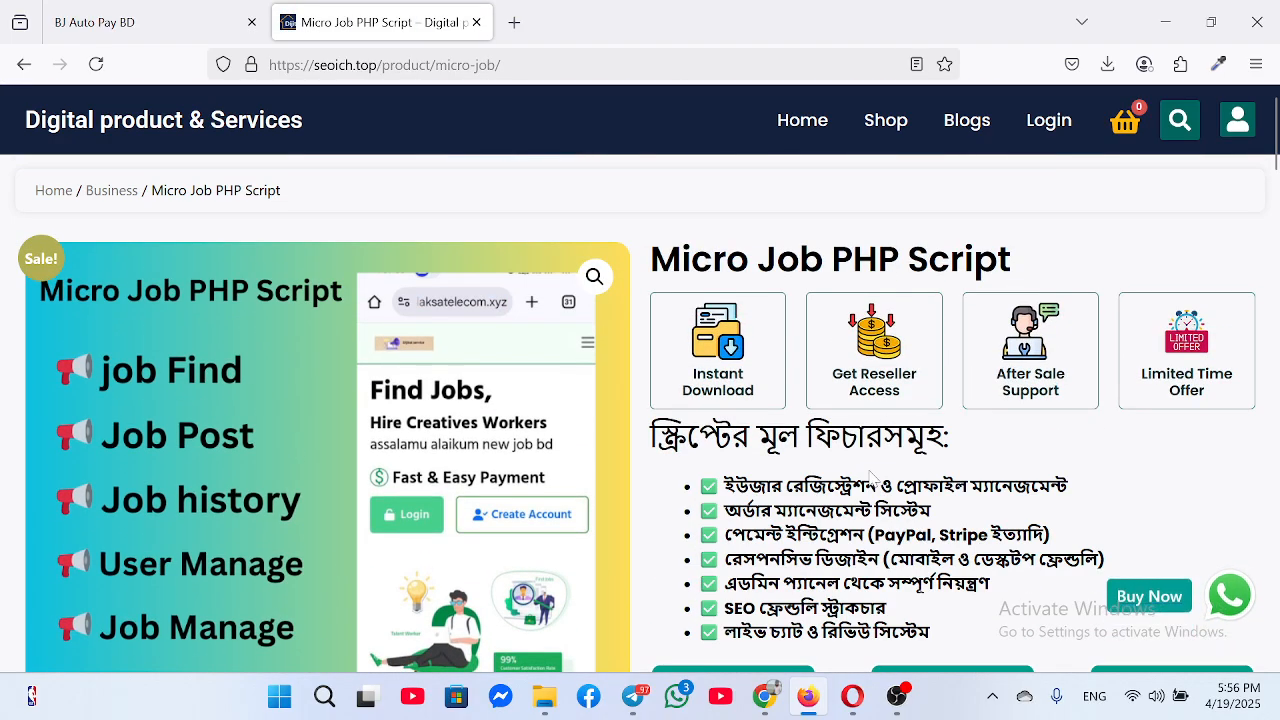
pyautogui.scroll(-4, 880, 465)
pyautogui.scroll(-6, 574, 506)
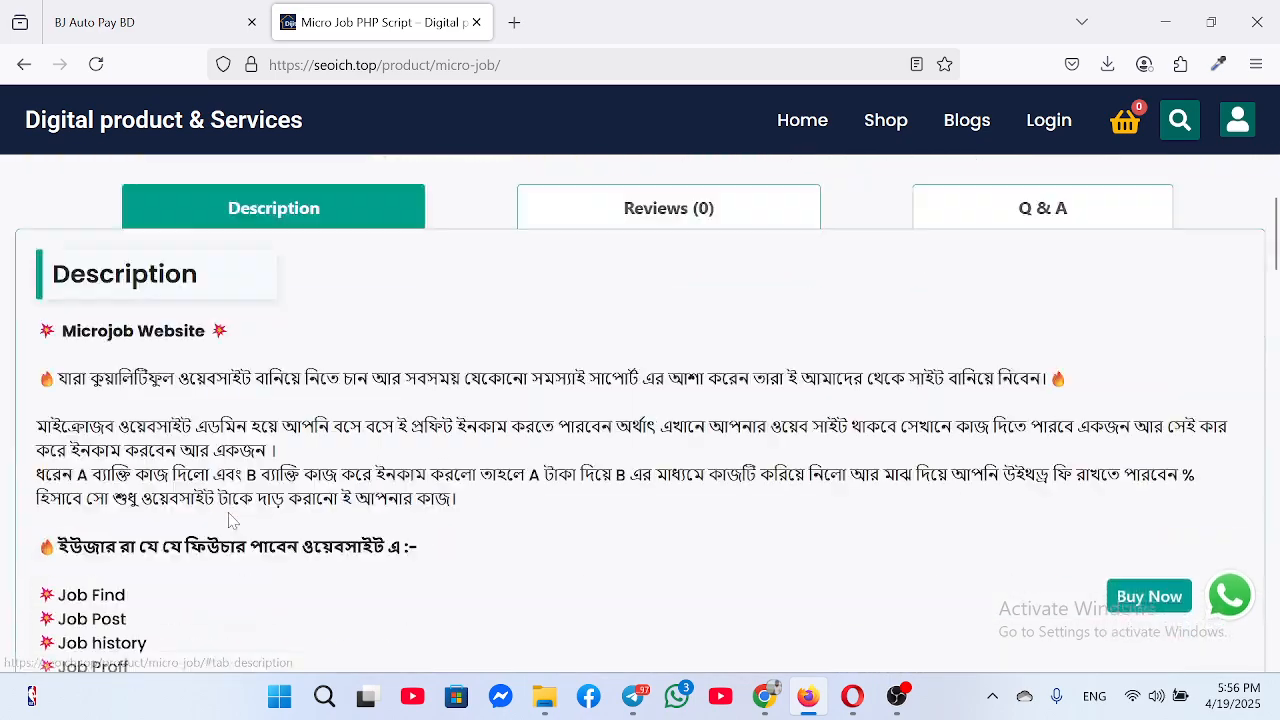
pyautogui.scroll(2, 207, 397)
pyautogui.scroll(-10, 249, 460)
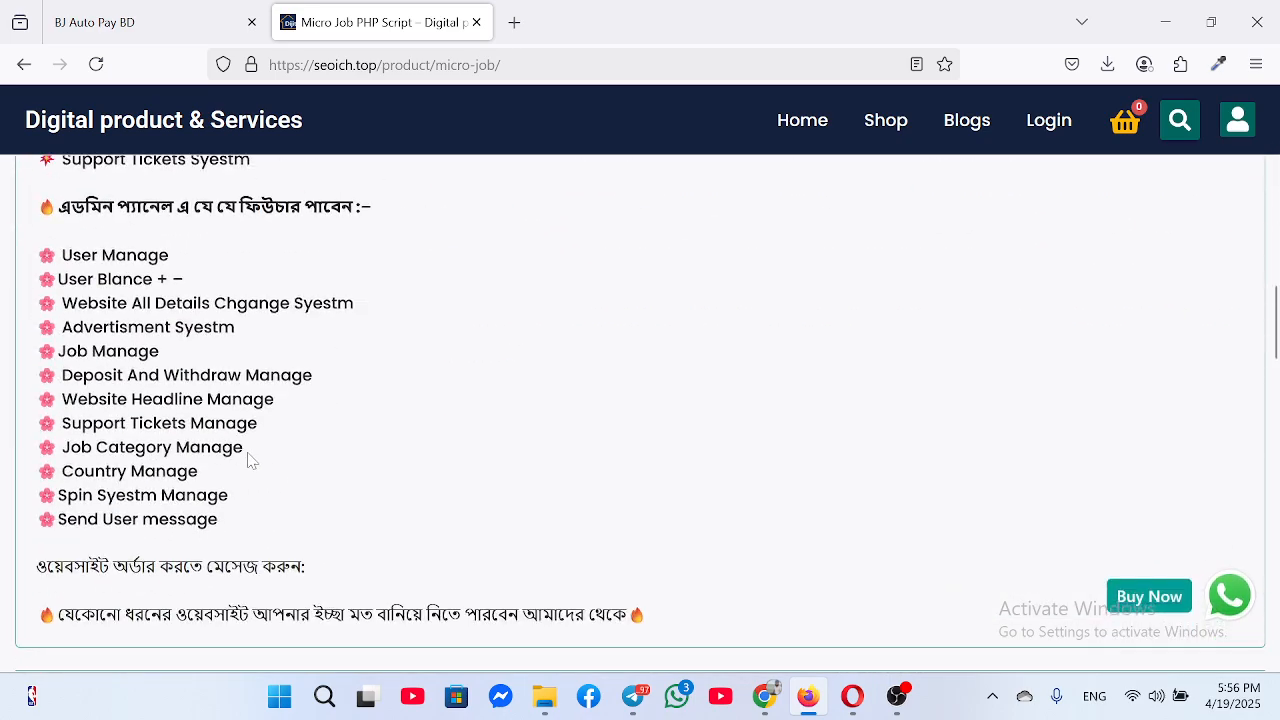
pyautogui.scroll(15, 272, 472)
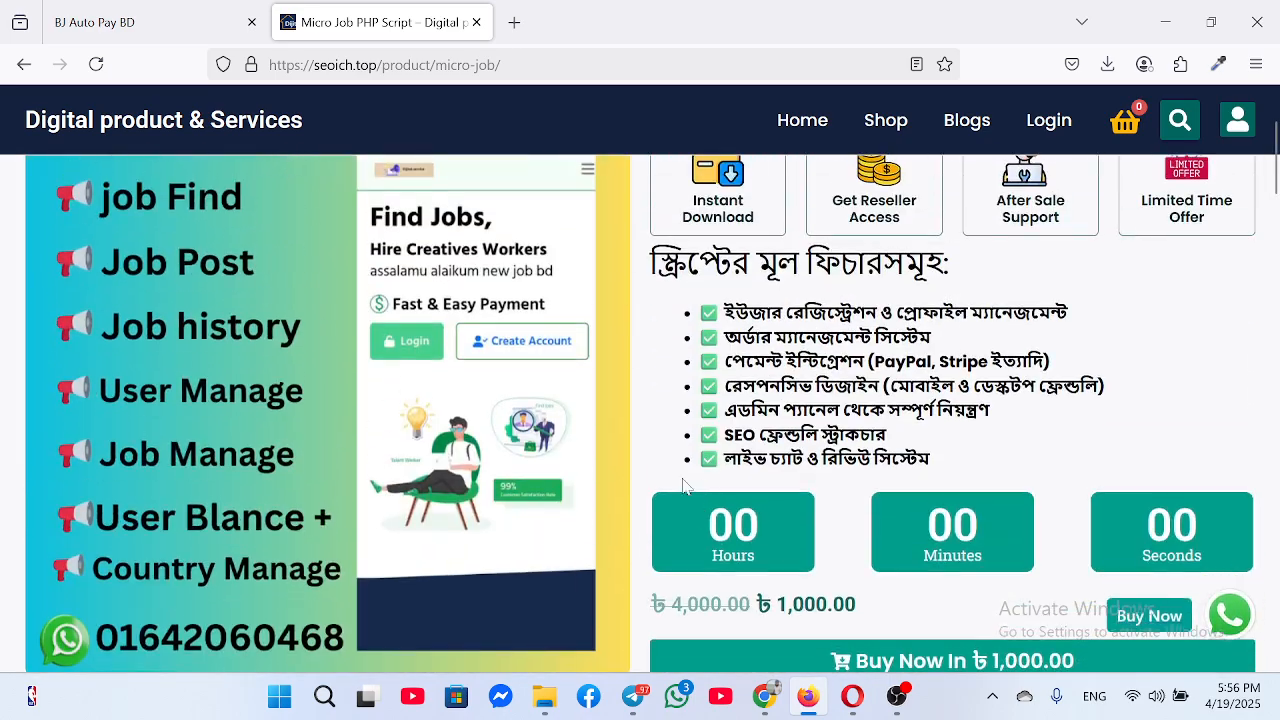
pyautogui.scroll(2, 685, 485)
pyautogui.scroll(-4, 820, 510)
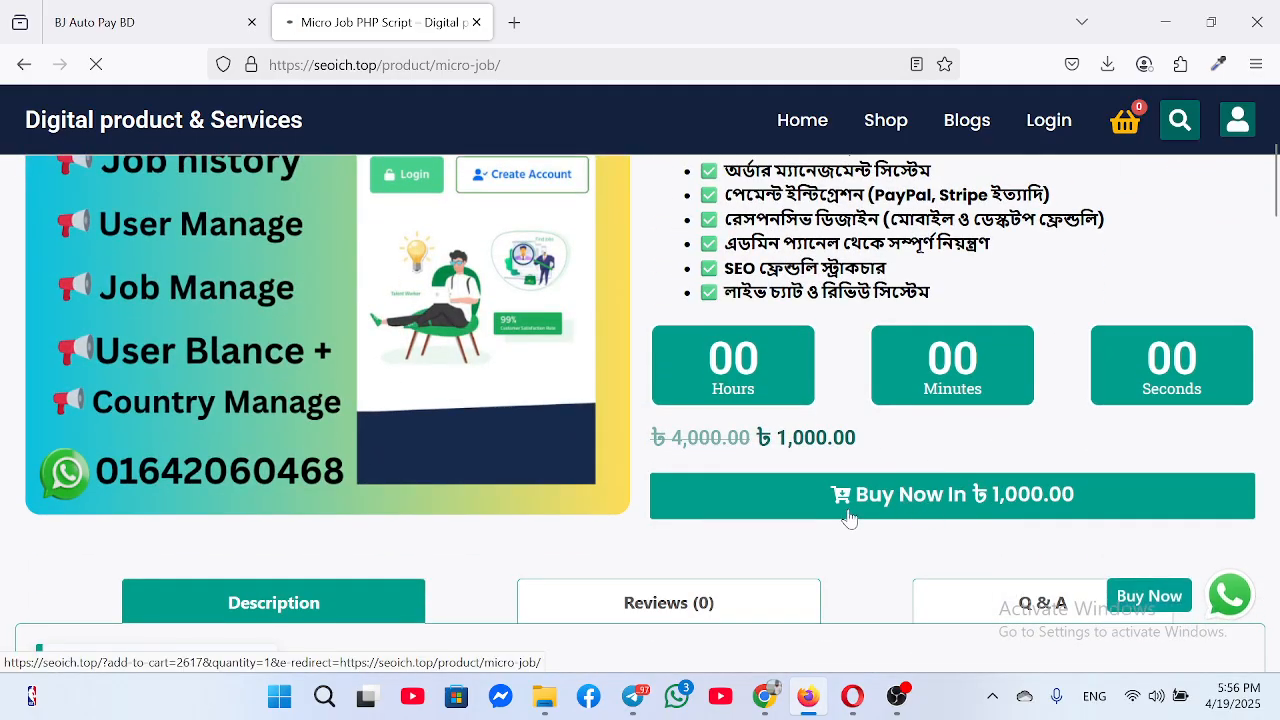
pyautogui.click(875, 492)
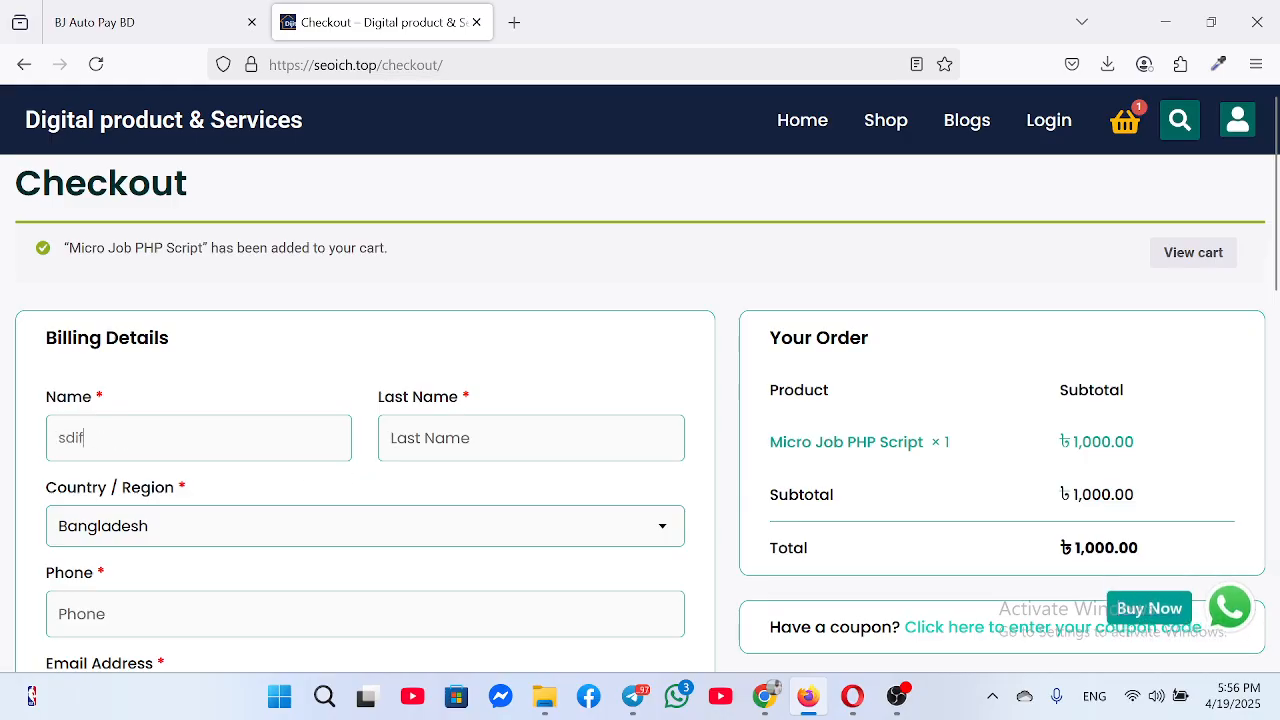
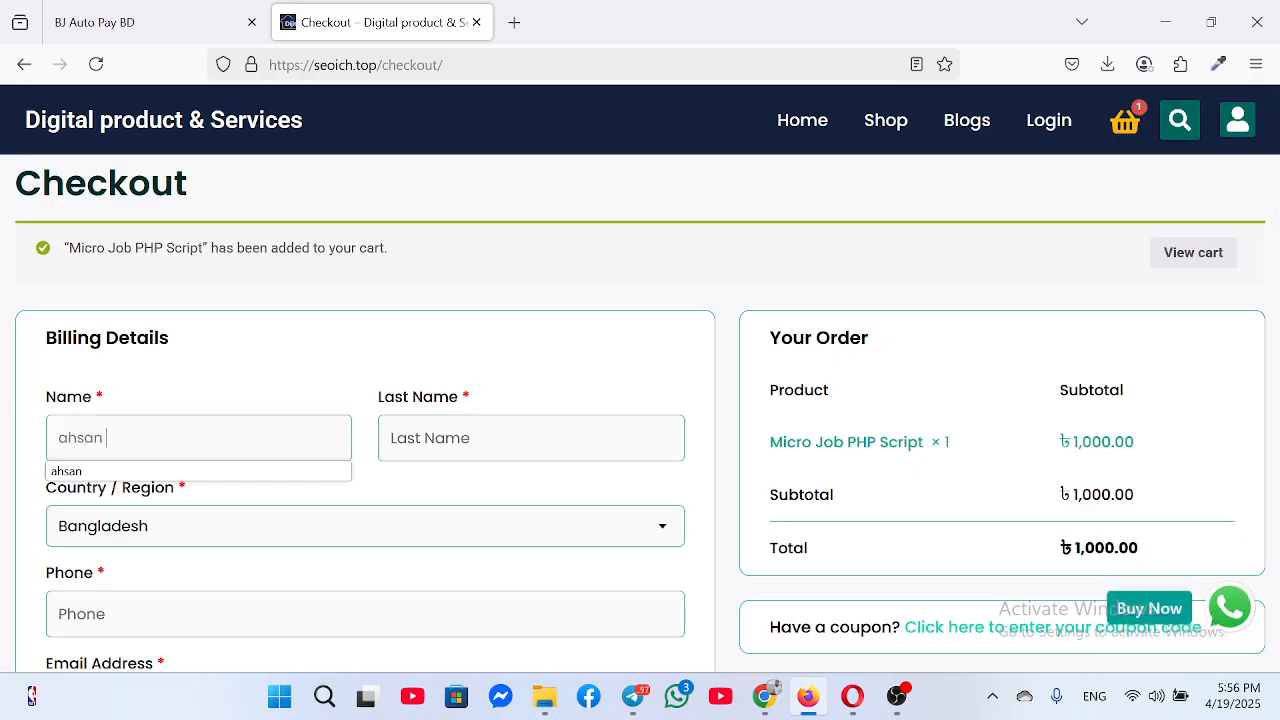
# Fill in the customer's first and last name and paste the saved phone number
pyautogui.press('Tab')
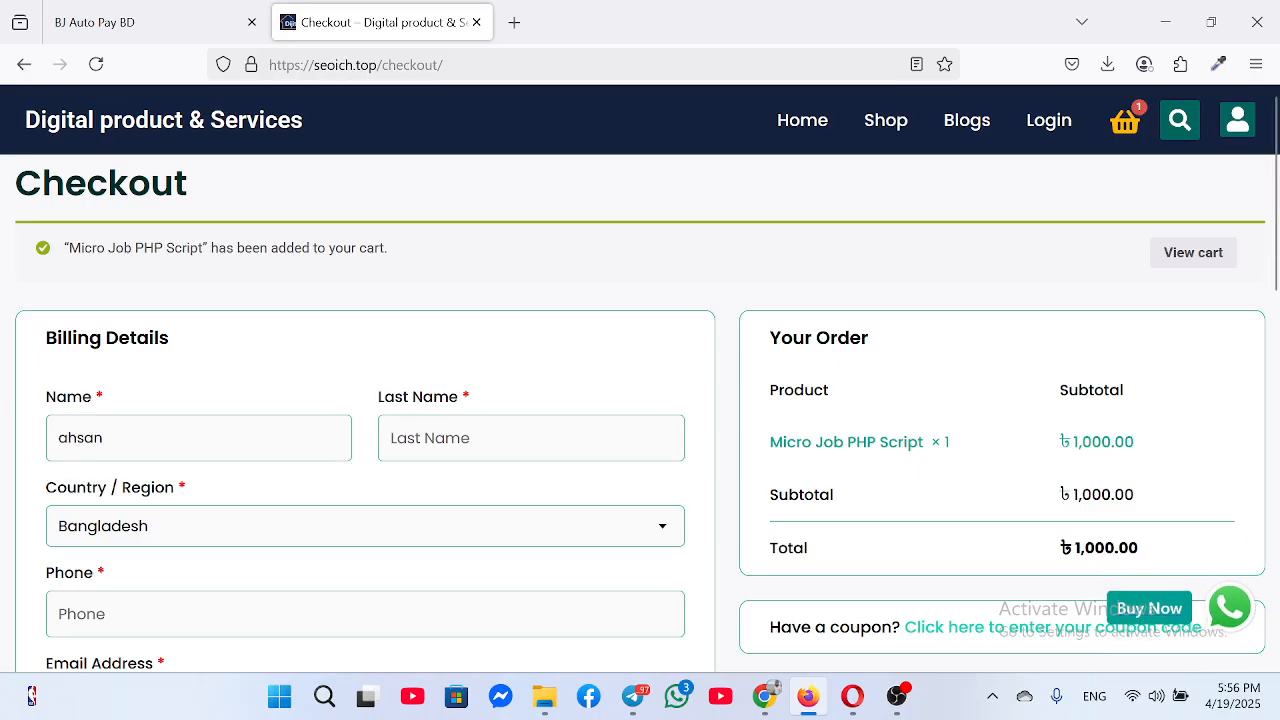
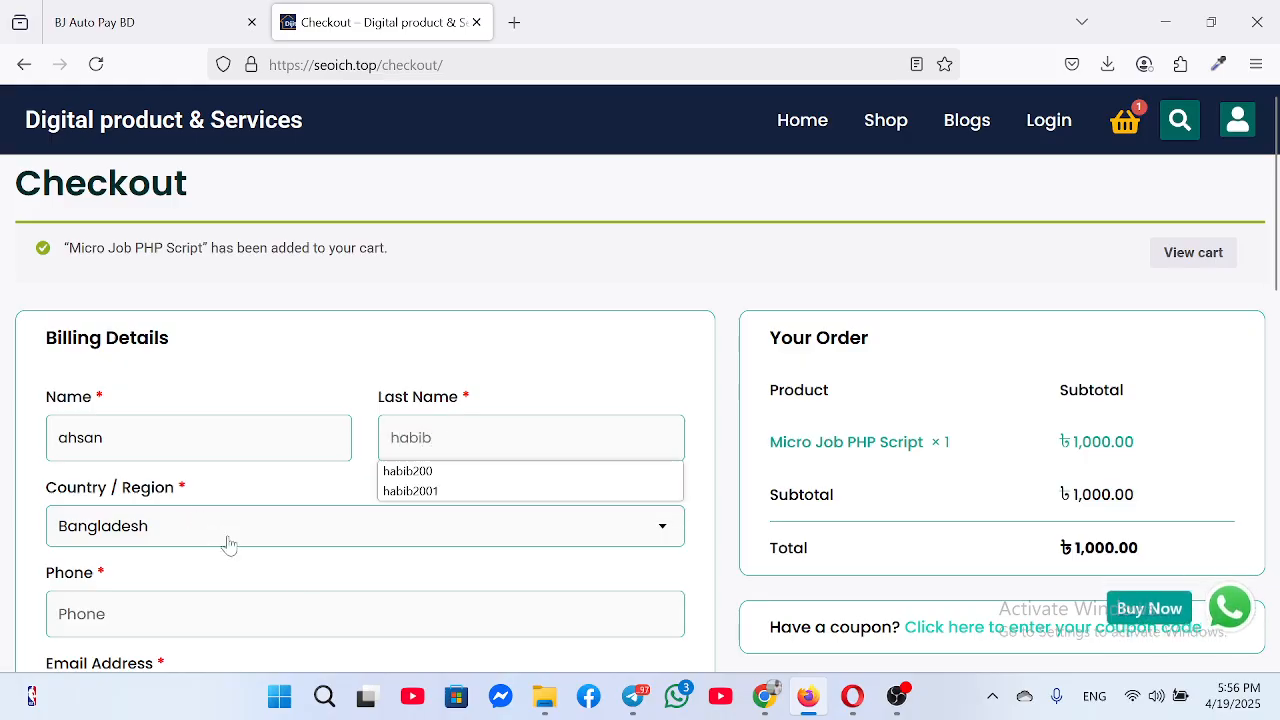
pyautogui.scroll(-3, 232, 556)
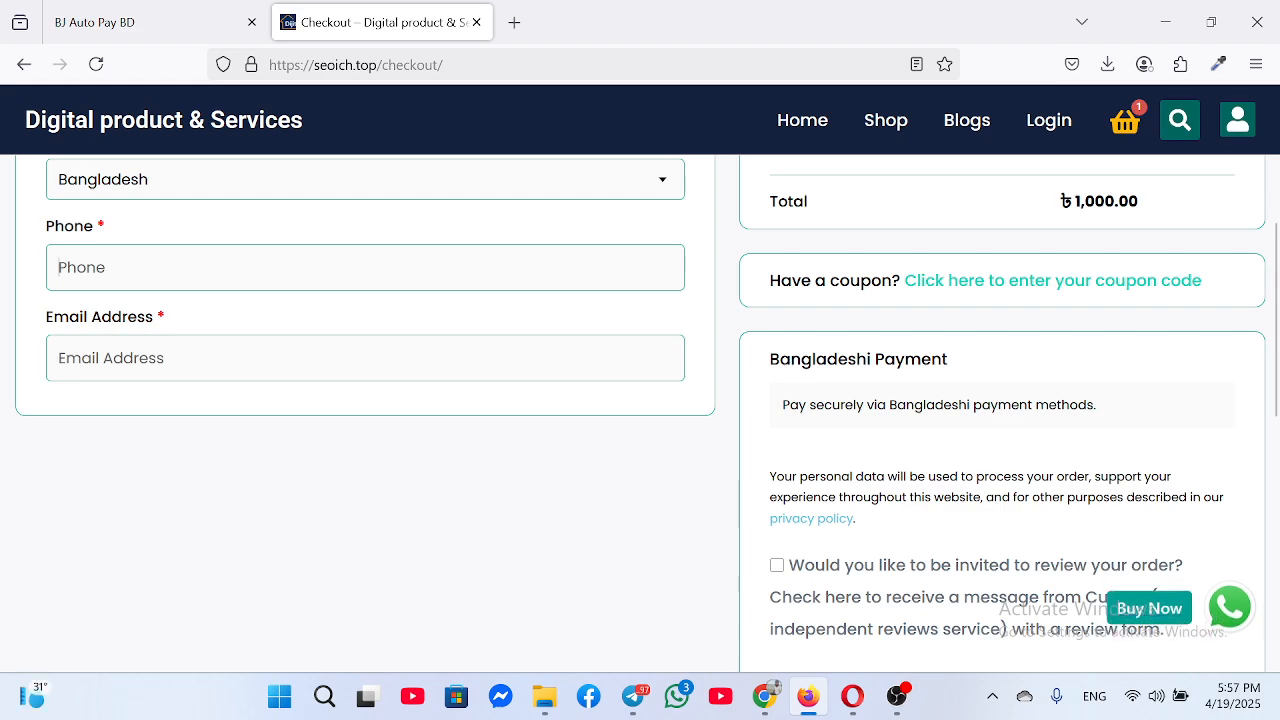
pyautogui.press('super+v')
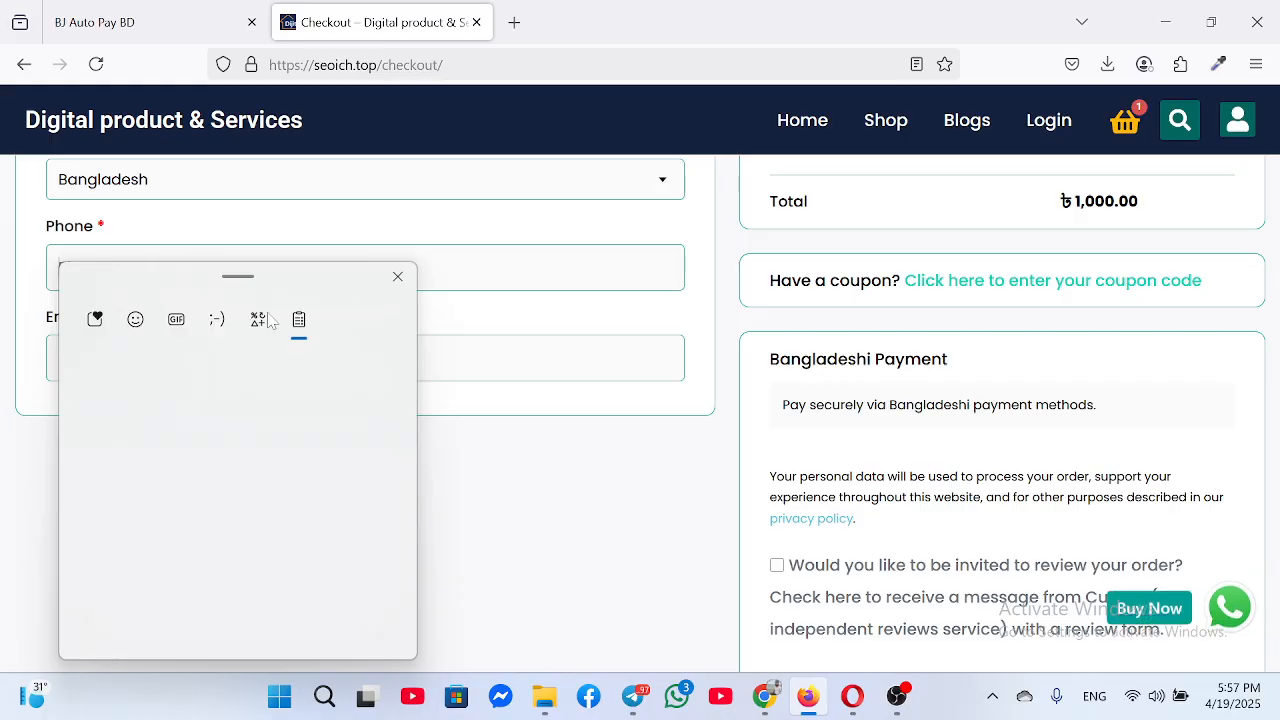
pyautogui.scroll(-3, 275, 487)
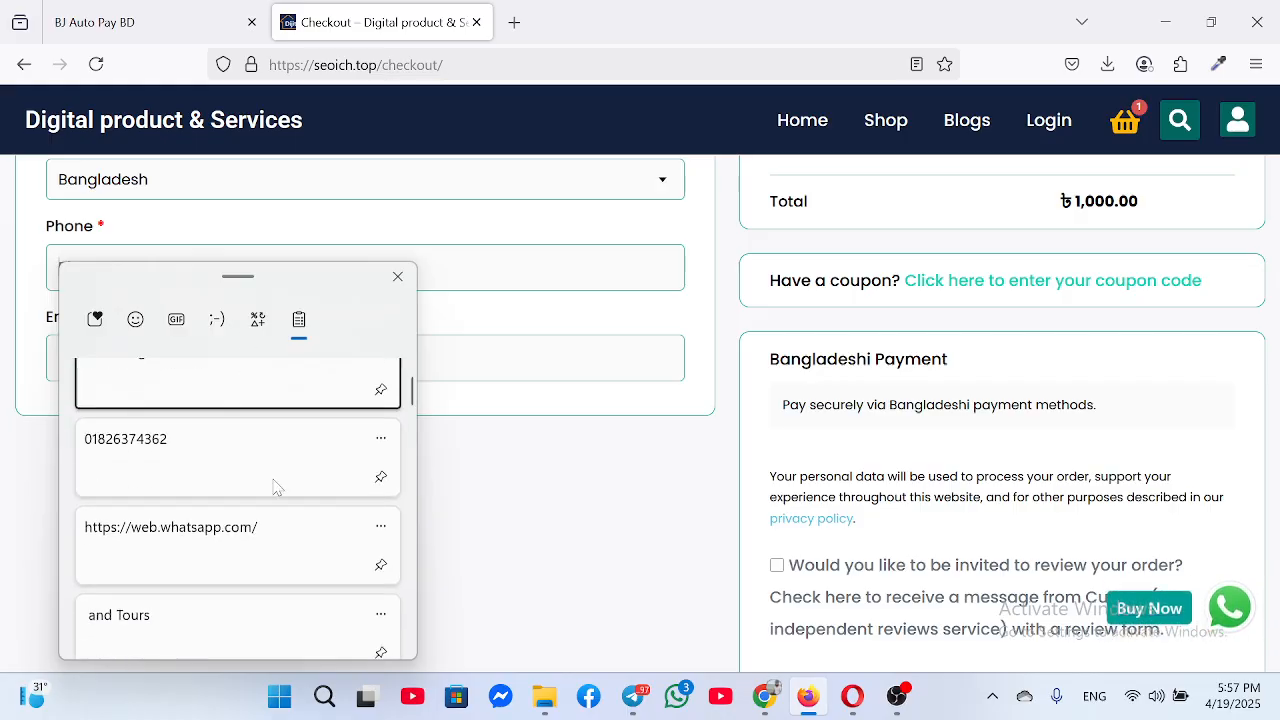
pyautogui.scroll(1, 275, 487)
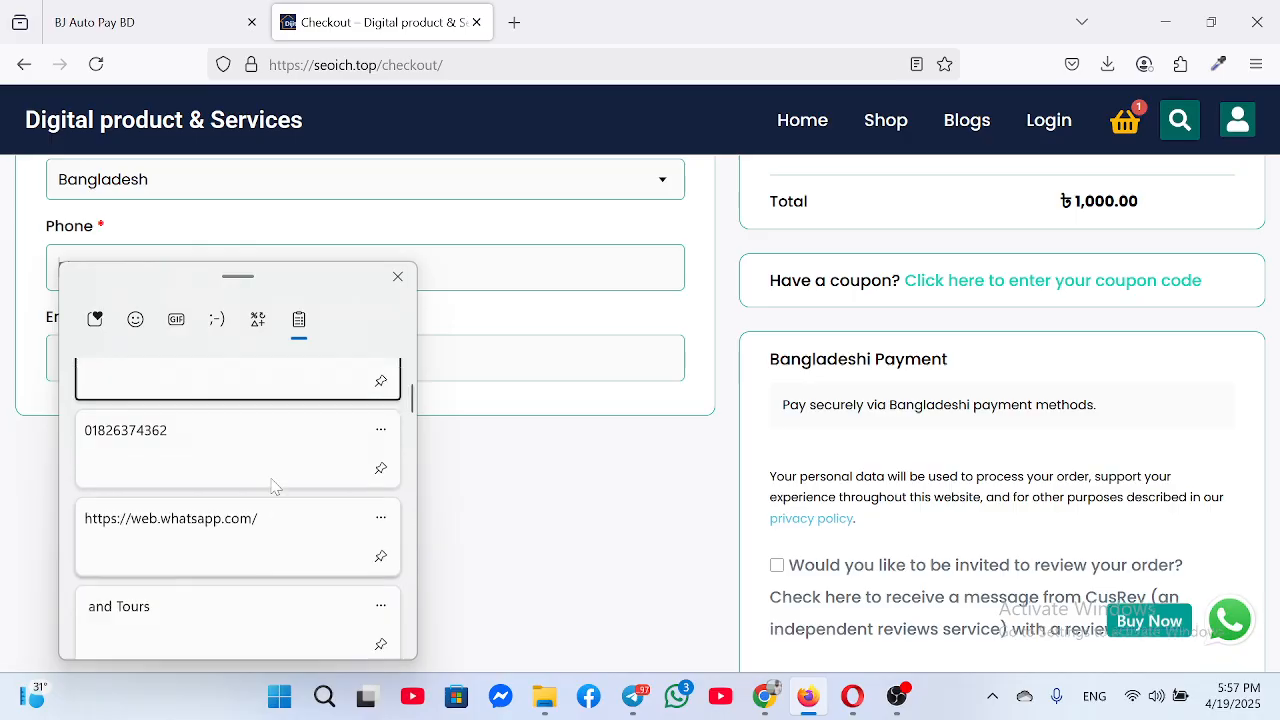
pyautogui.click(211, 451)
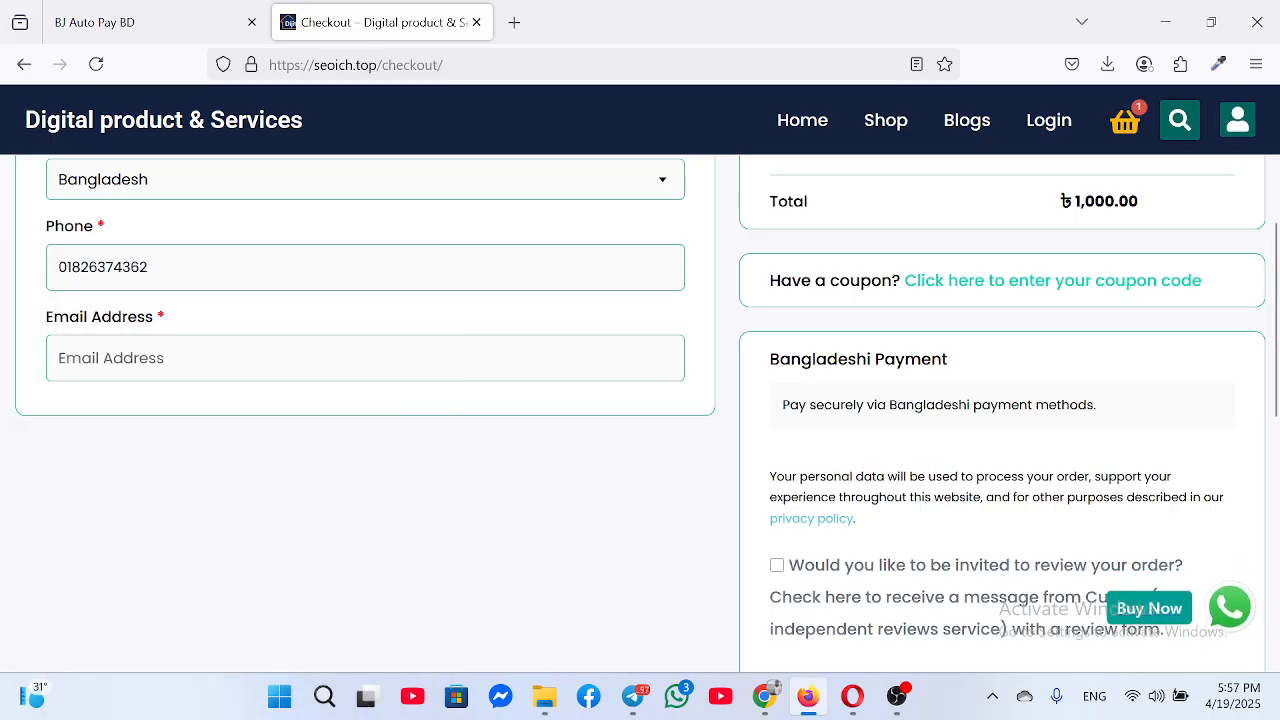
# Paste the contact's e-mail from clipboard history, accept the terms and place the order
pyautogui.press('super+v')
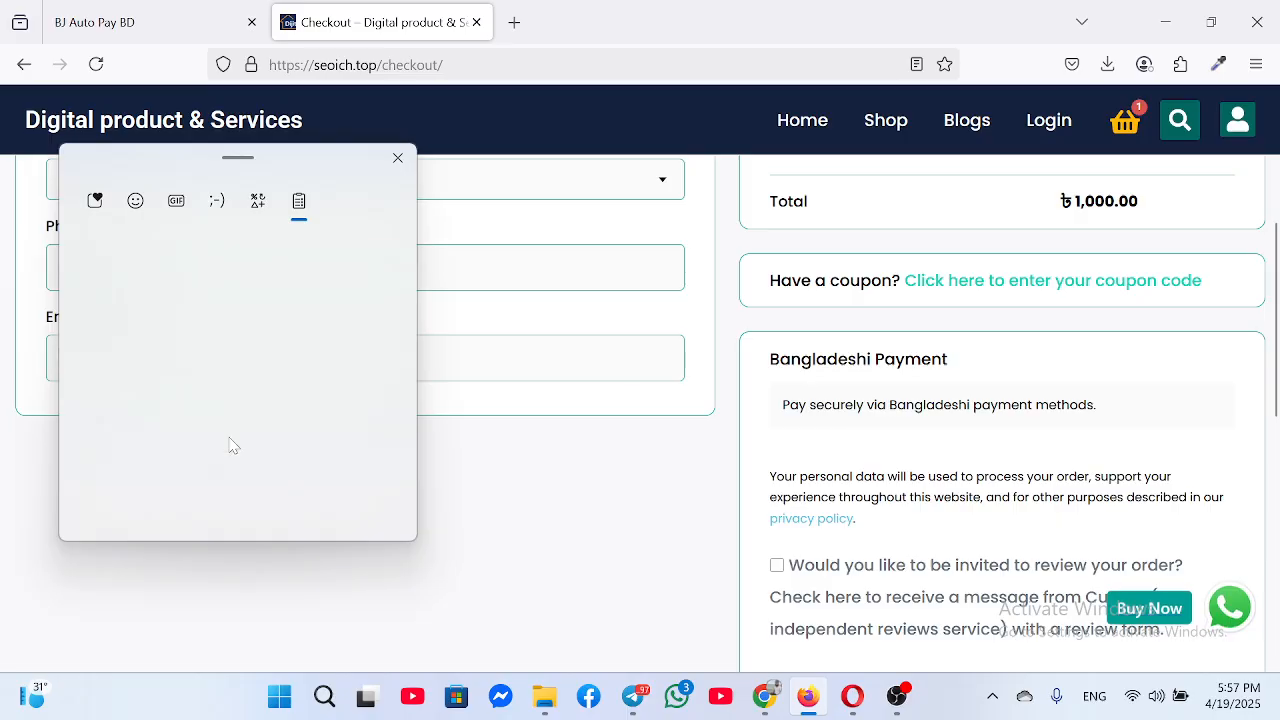
pyautogui.scroll(-2, 250, 441)
pyautogui.scroll(-5, 250, 441)
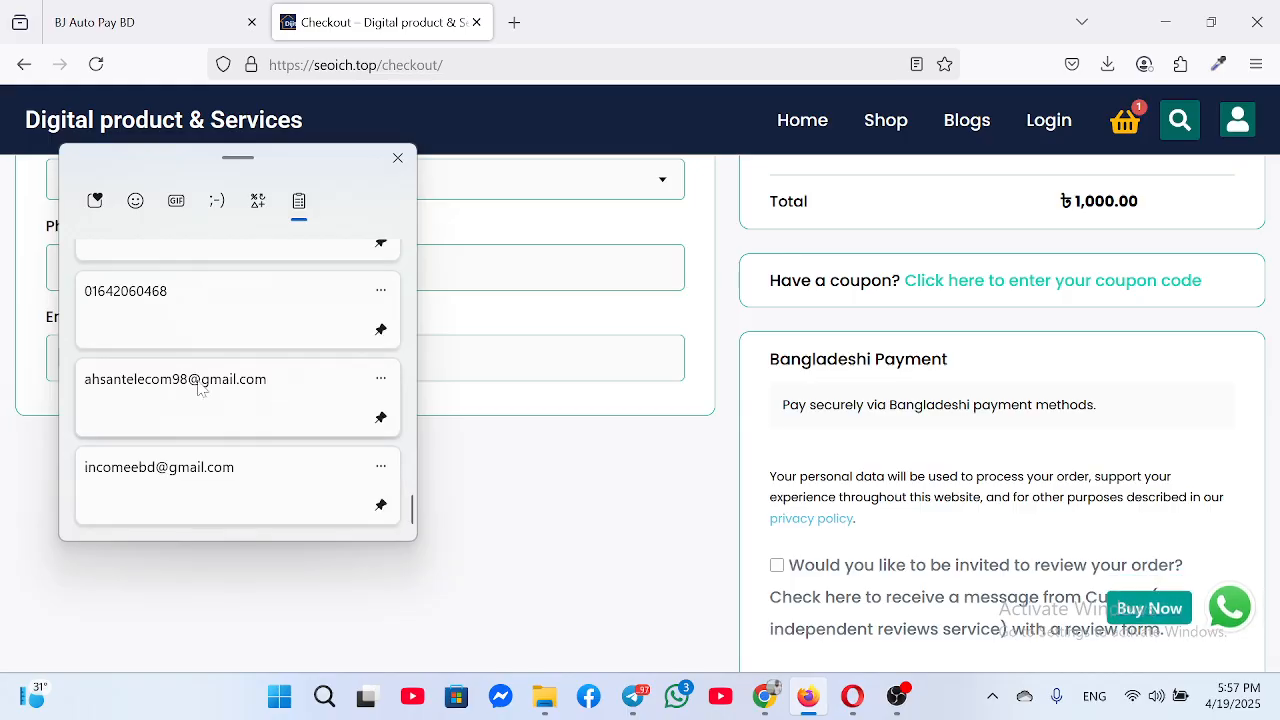
pyautogui.click(305, 425)
pyautogui.scroll(2, 285, 456)
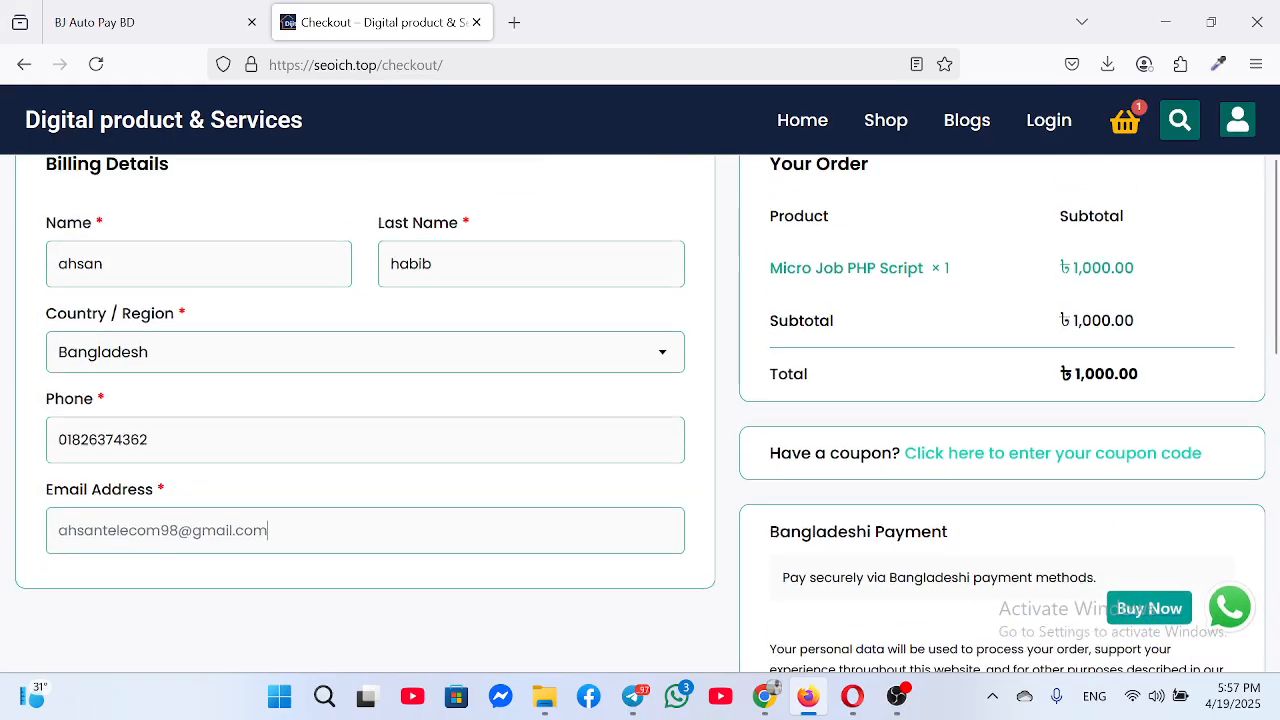
pyautogui.scroll(-6, 967, 417)
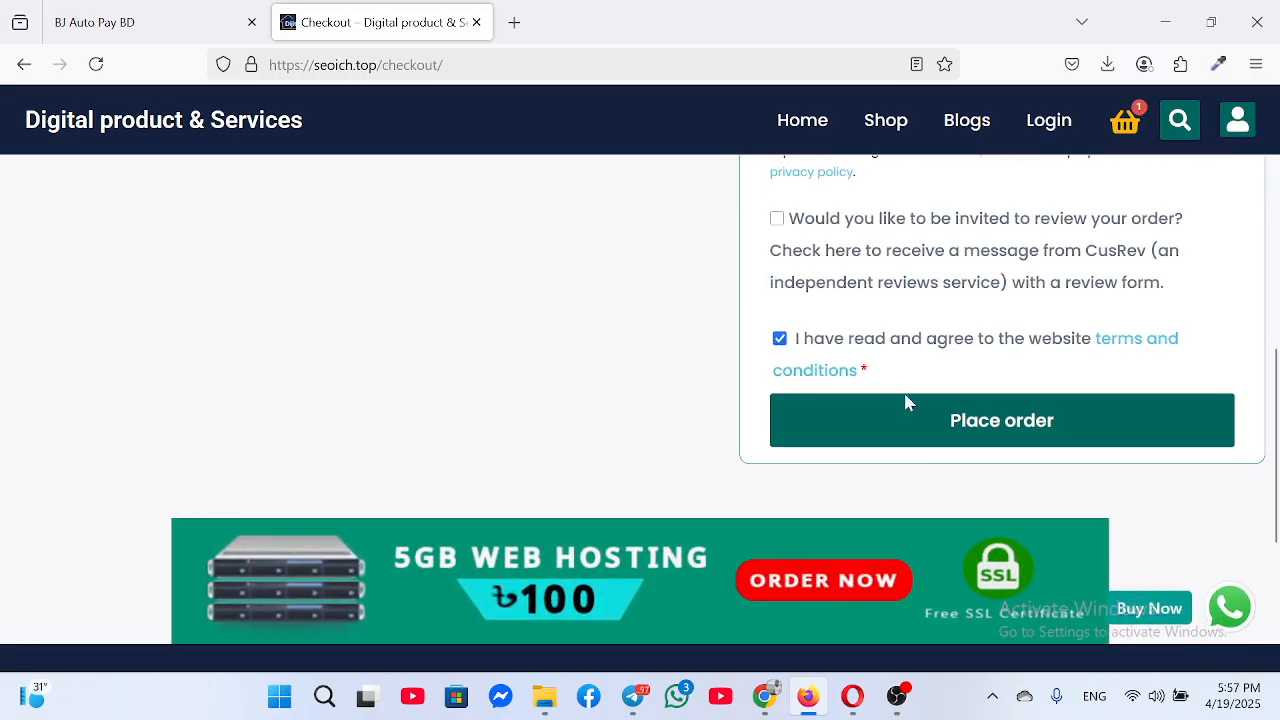
pyautogui.click(938, 428)
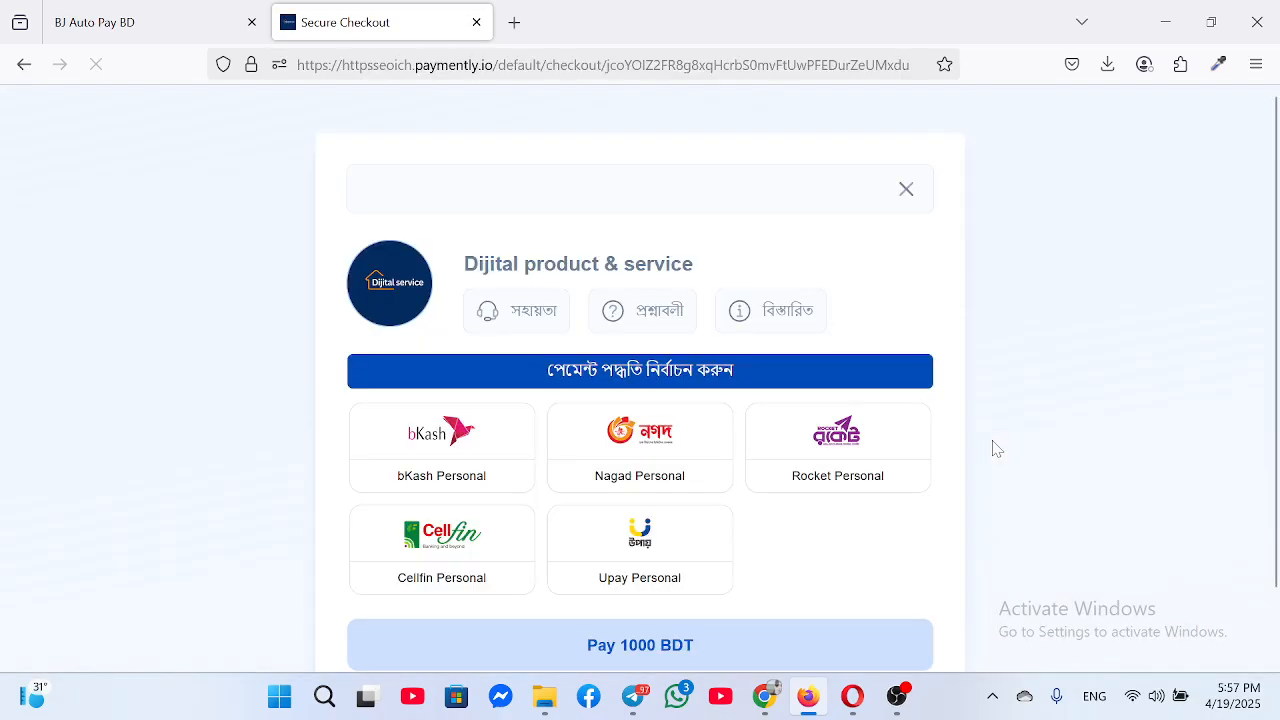
# View the bKash Personal payment instructions, then return to the five payment-method choices
pyautogui.scroll(-2, 444, 352)
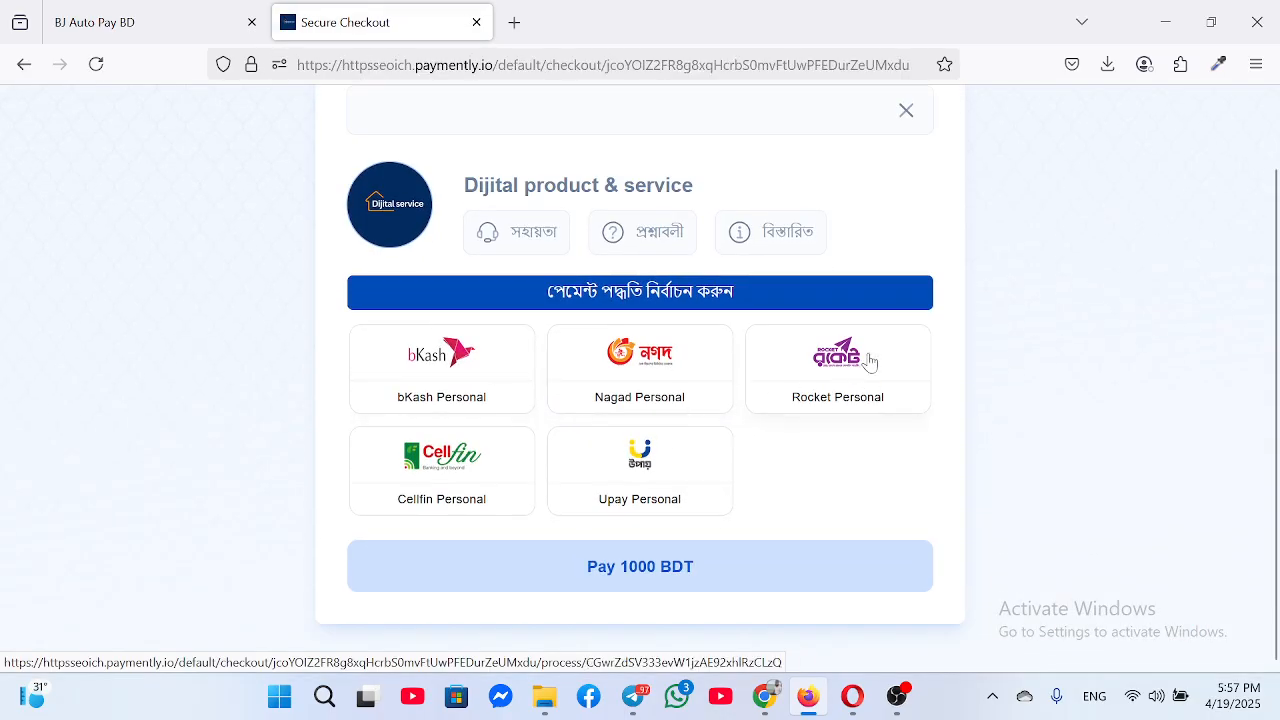
pyautogui.click(449, 365)
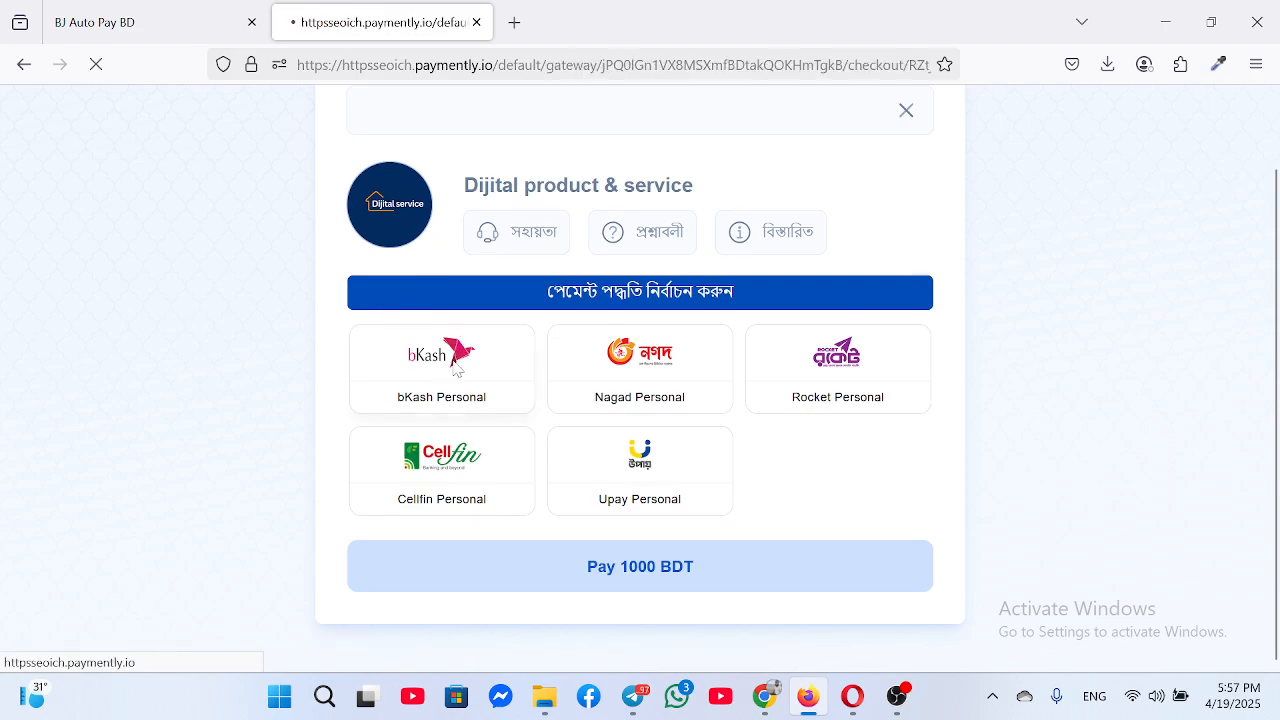
pyautogui.scroll(-3, 694, 466)
pyautogui.scroll(3, 694, 466)
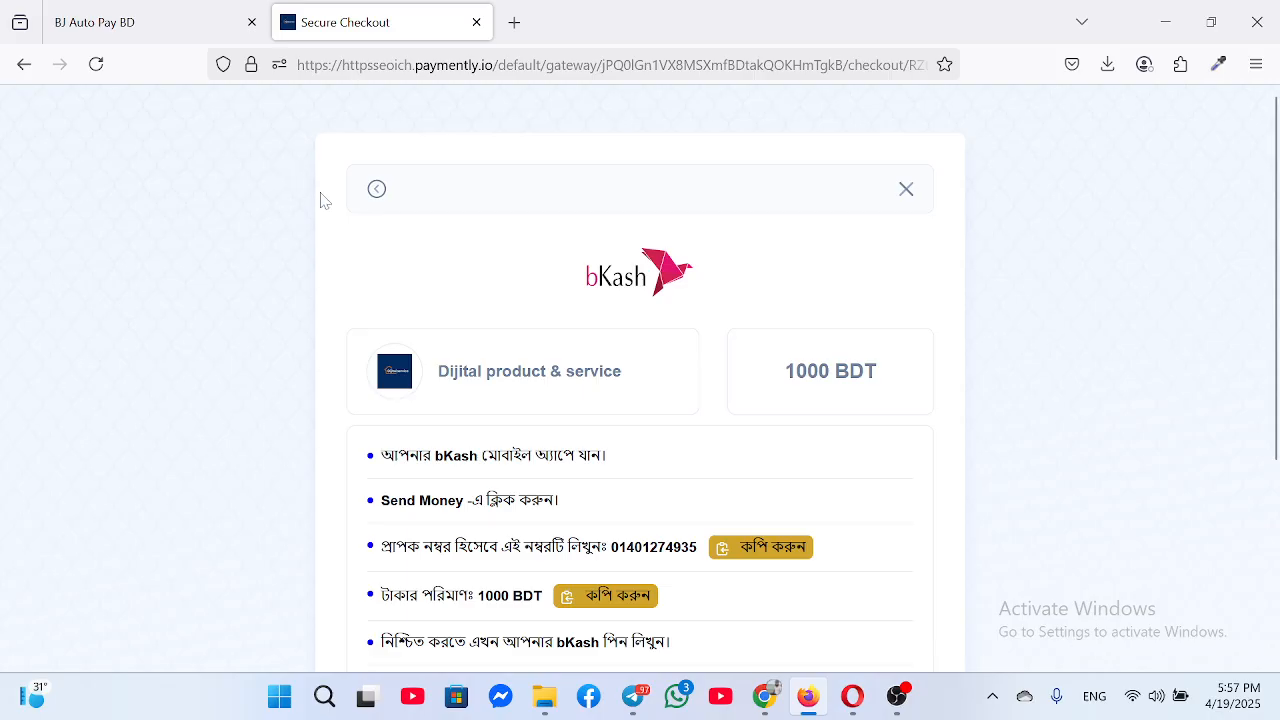
pyautogui.click(377, 193)
pyautogui.scroll(-2, 760, 505)
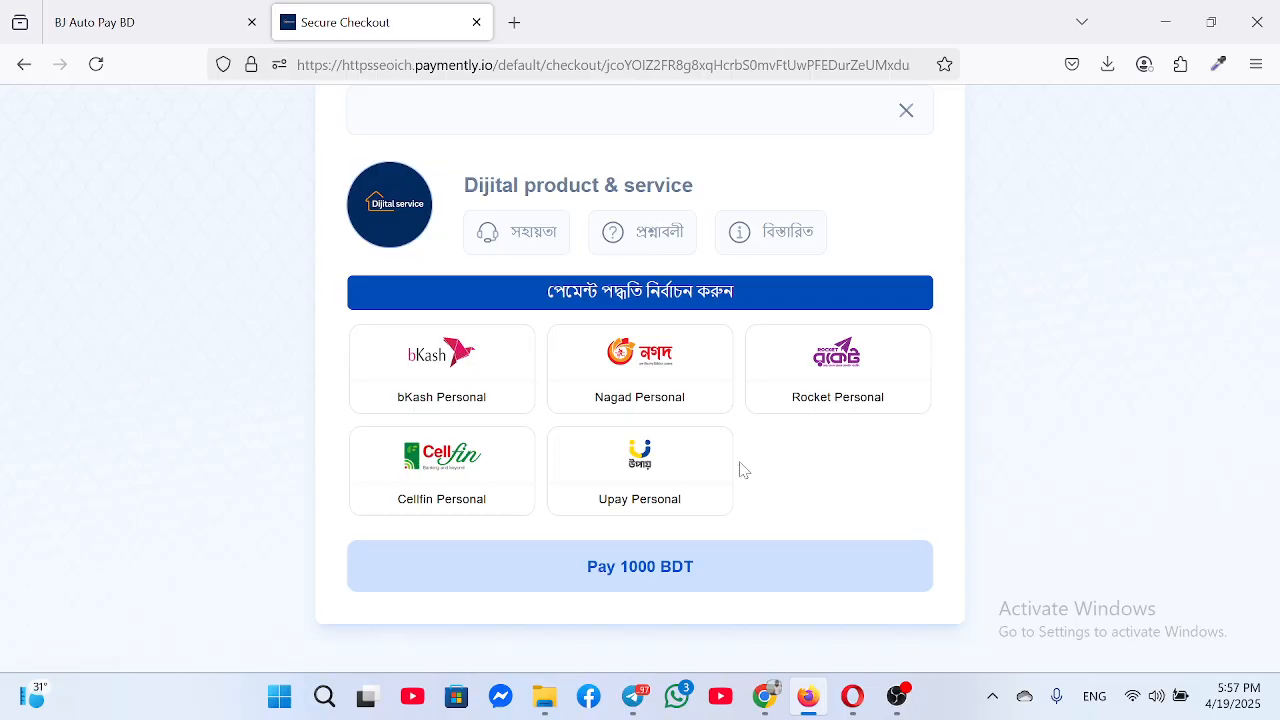
pyautogui.scroll(2, 669, 391)
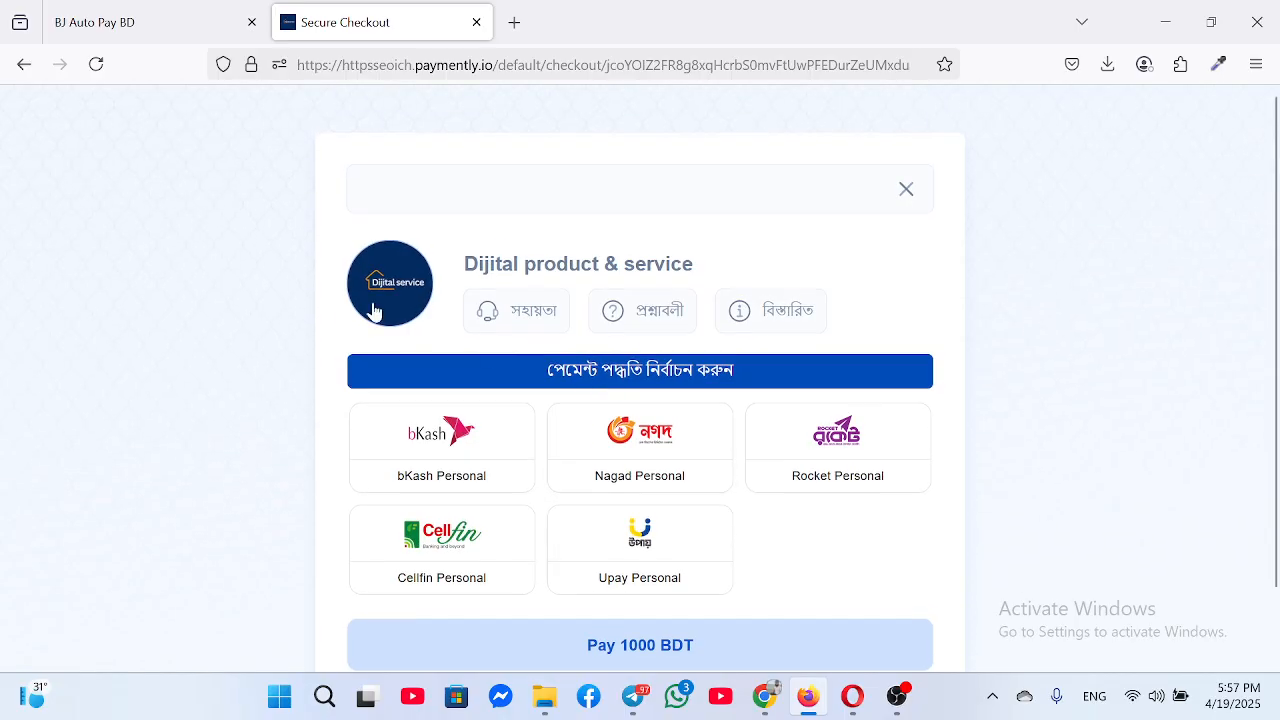
# Cancel the Paymently payment and scroll the seoich.top homepage down to the Top Picks cards
pyautogui.click(904, 197)
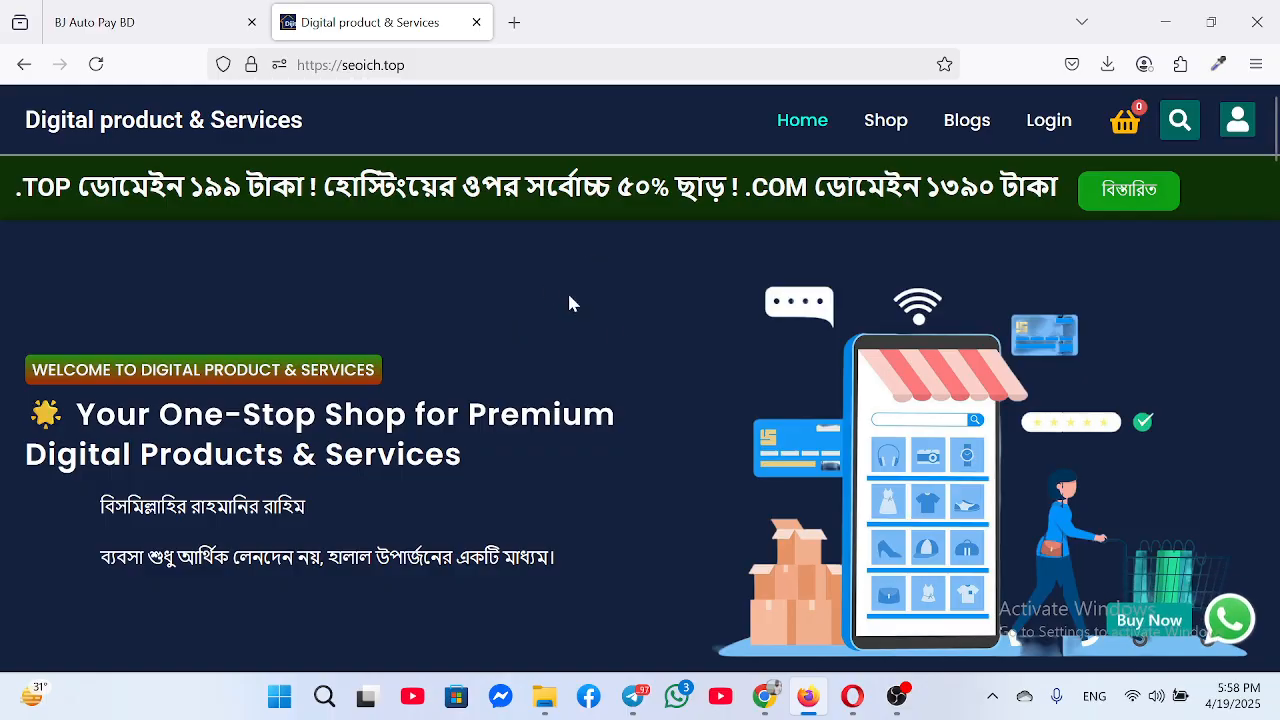
pyautogui.scroll(-5, 478, 345)
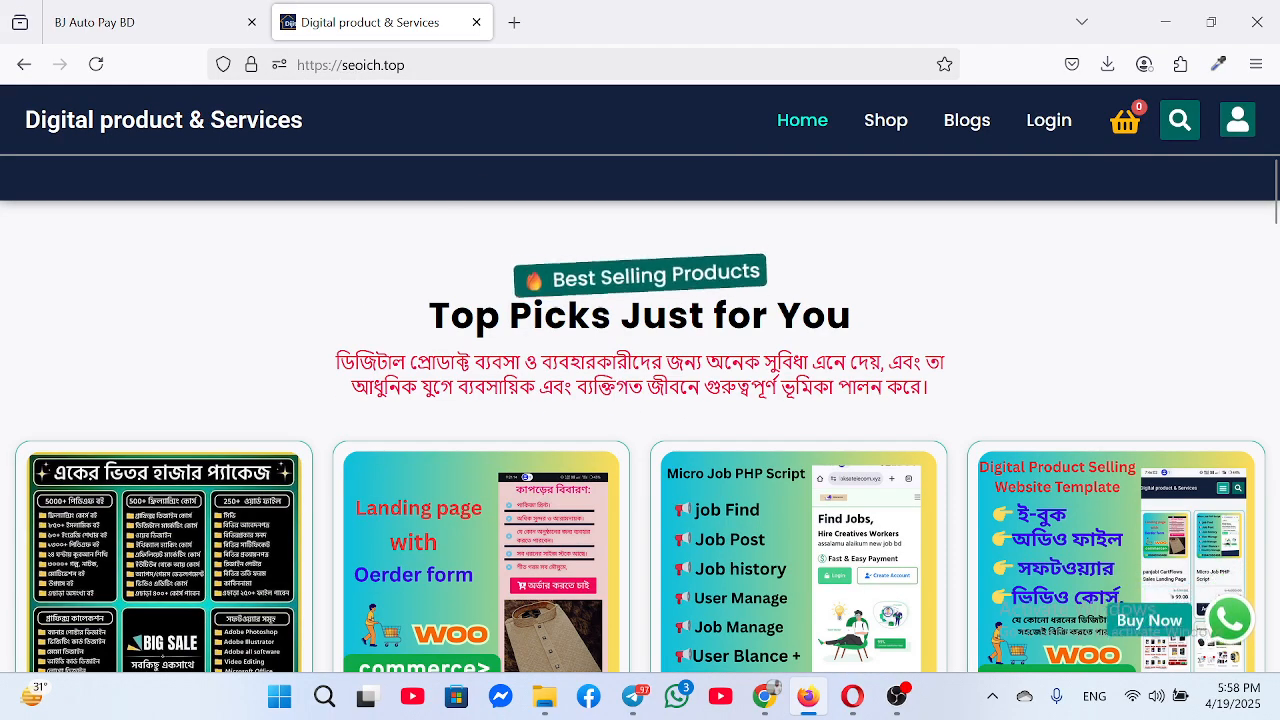
pyautogui.scroll(-1, 515, 388)
pyautogui.scroll(4, 540, 321)
pyautogui.scroll(-5, 700, 400)
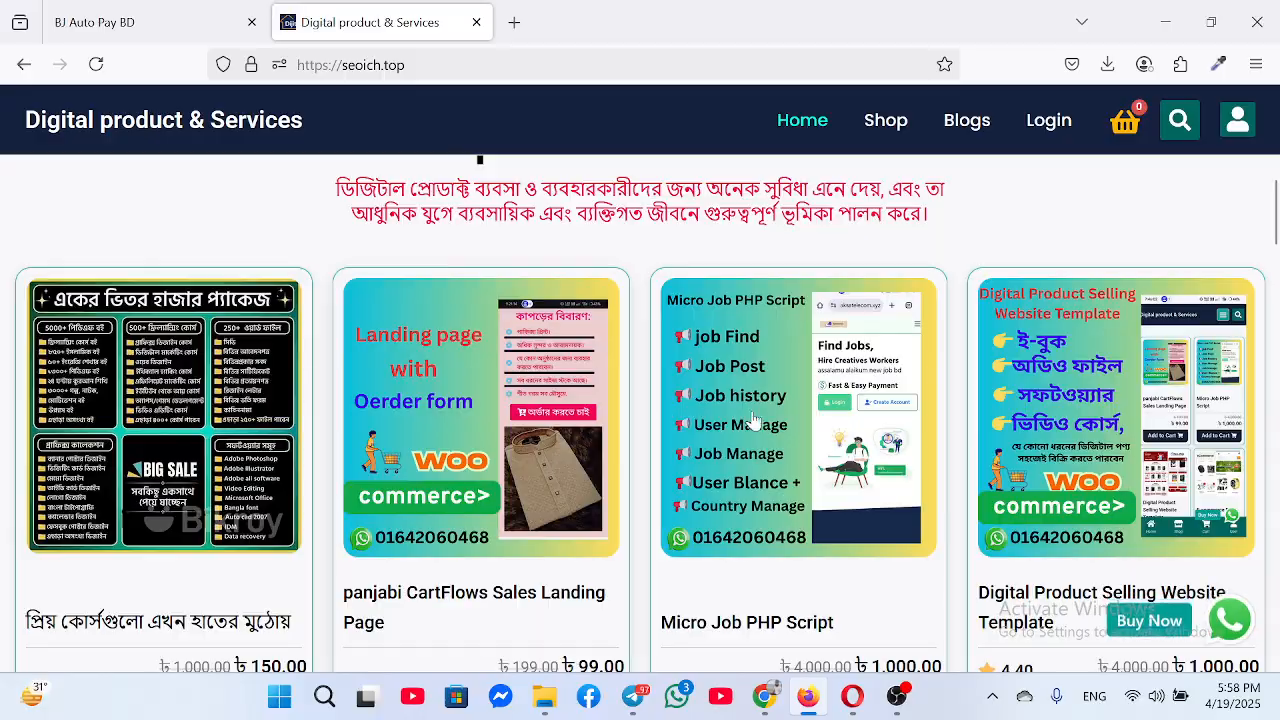
pyautogui.scroll(-2, 430, 295)
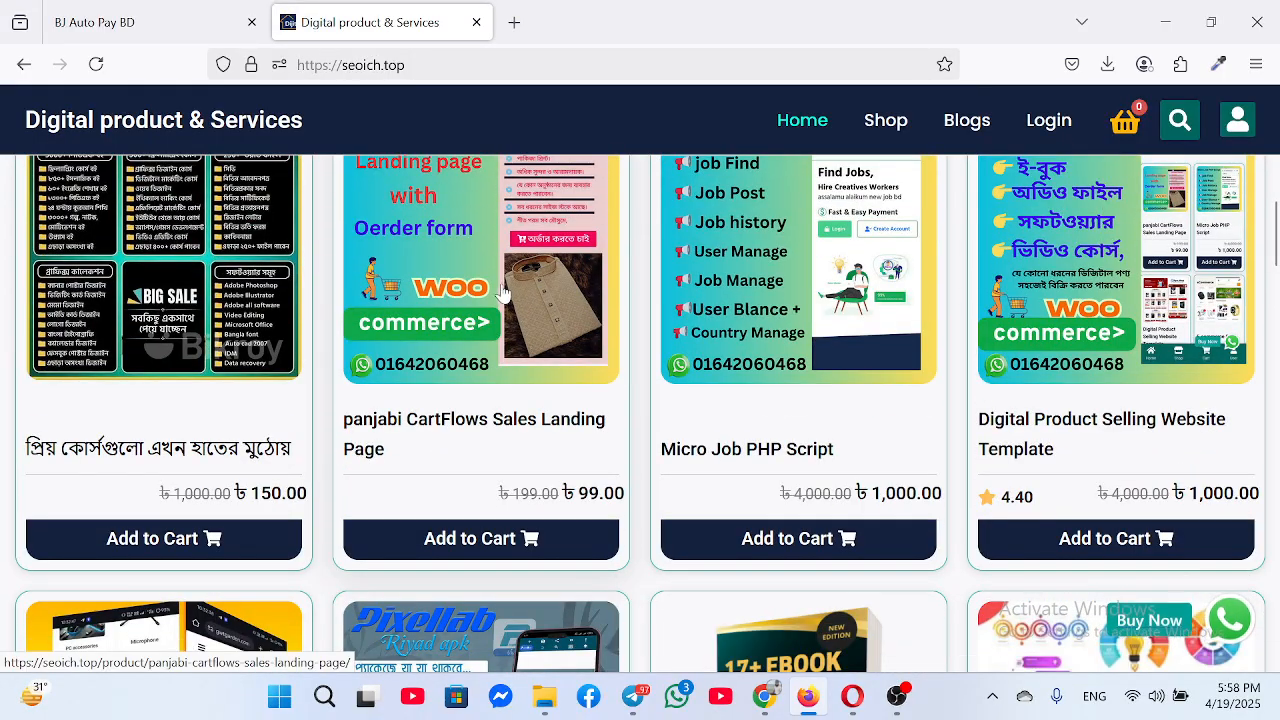
# Open and review the Digital Product Selling Website Template product page at ৳1,000.00
pyautogui.scroll(2, 372, 366)
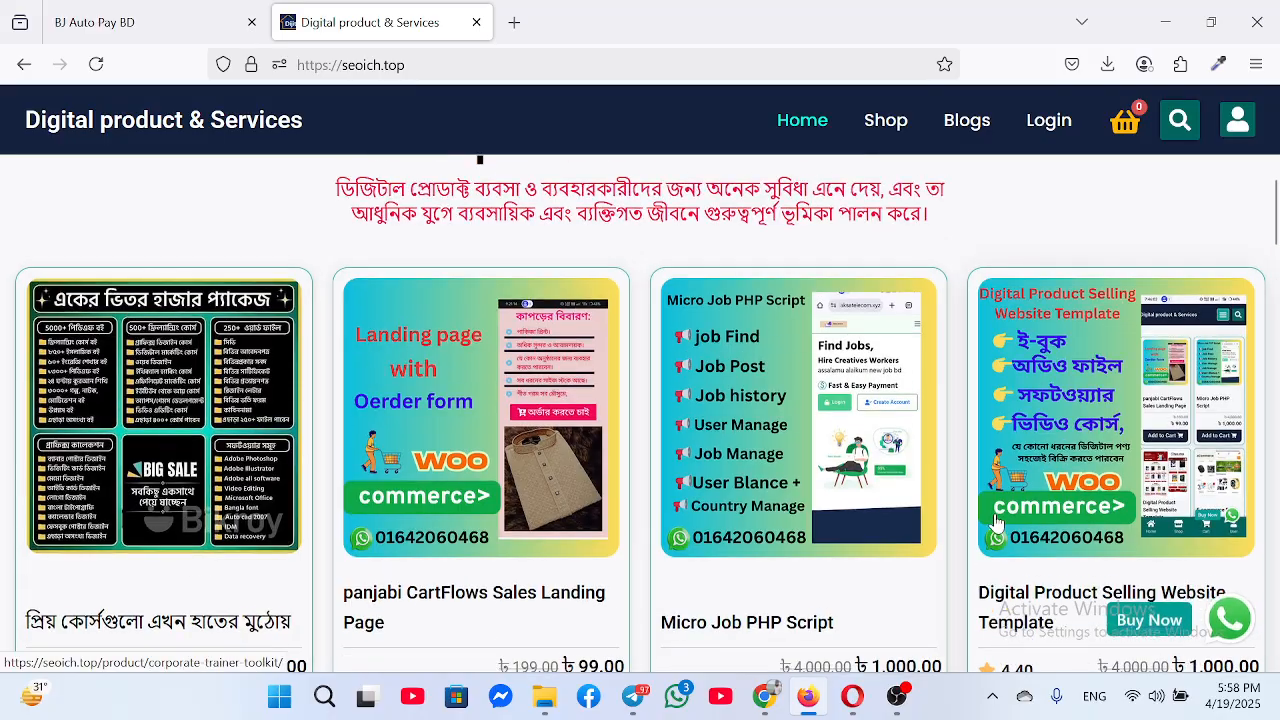
pyautogui.scroll(-2, 1070, 466)
pyautogui.scroll(2, 1070, 320)
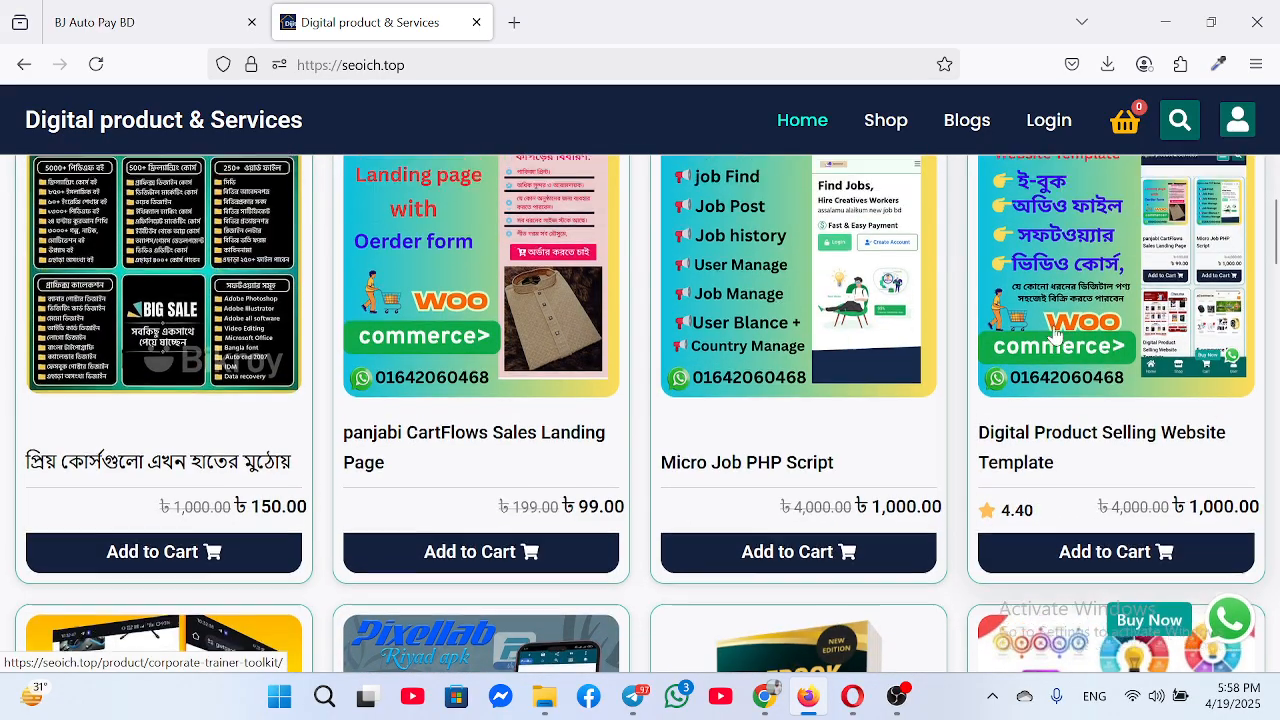
pyautogui.click(1060, 340)
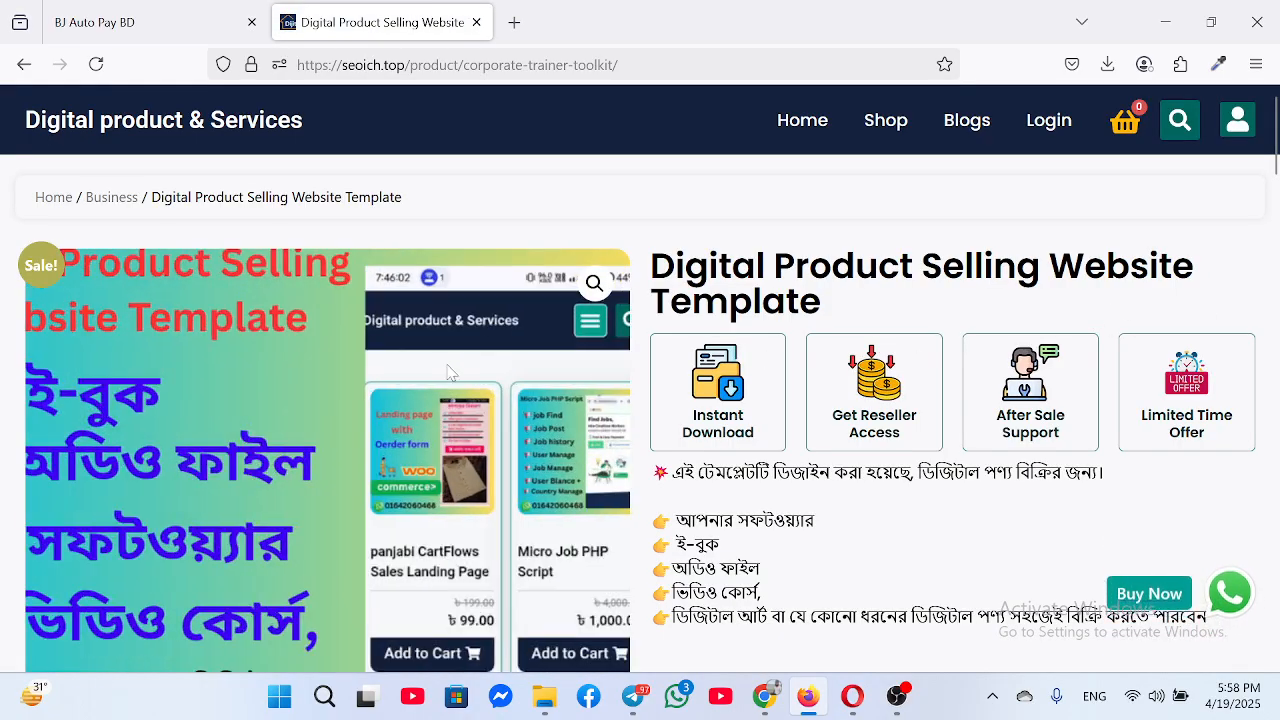
pyautogui.scroll(-3, 822, 344)
pyautogui.scroll(-2, 822, 344)
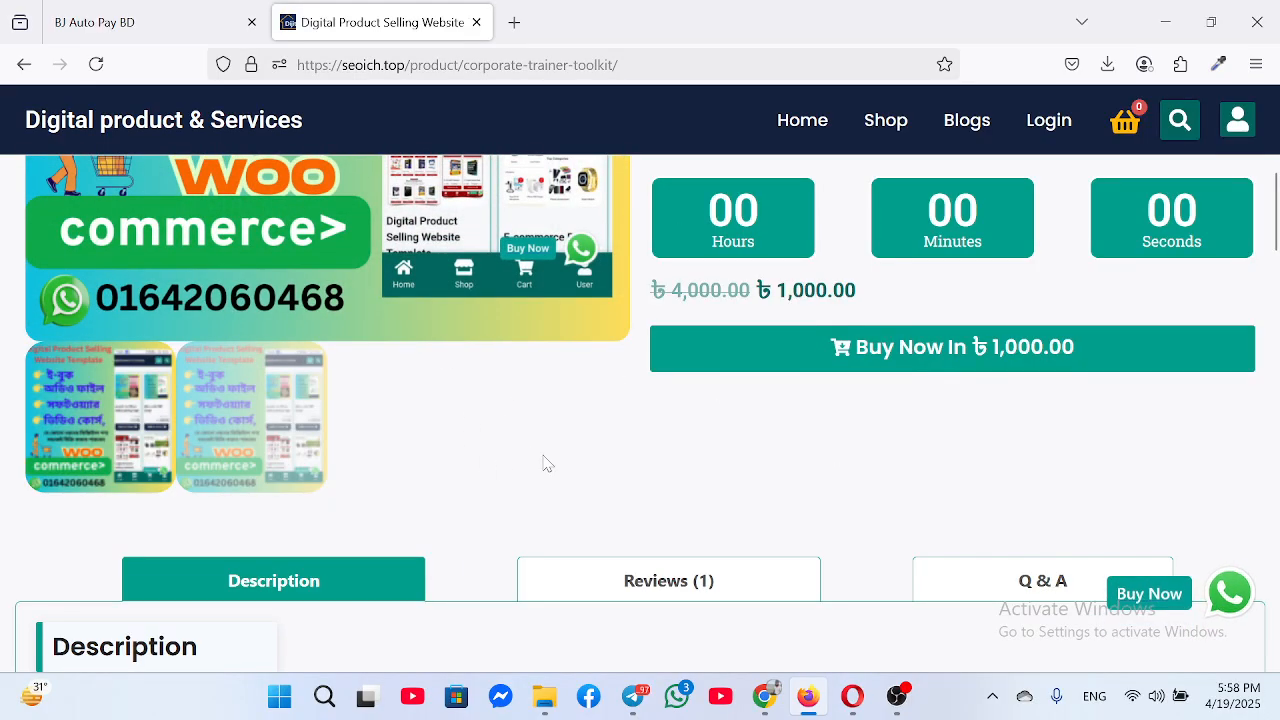
pyautogui.scroll(-3, 543, 463)
pyautogui.scroll(3, 551, 466)
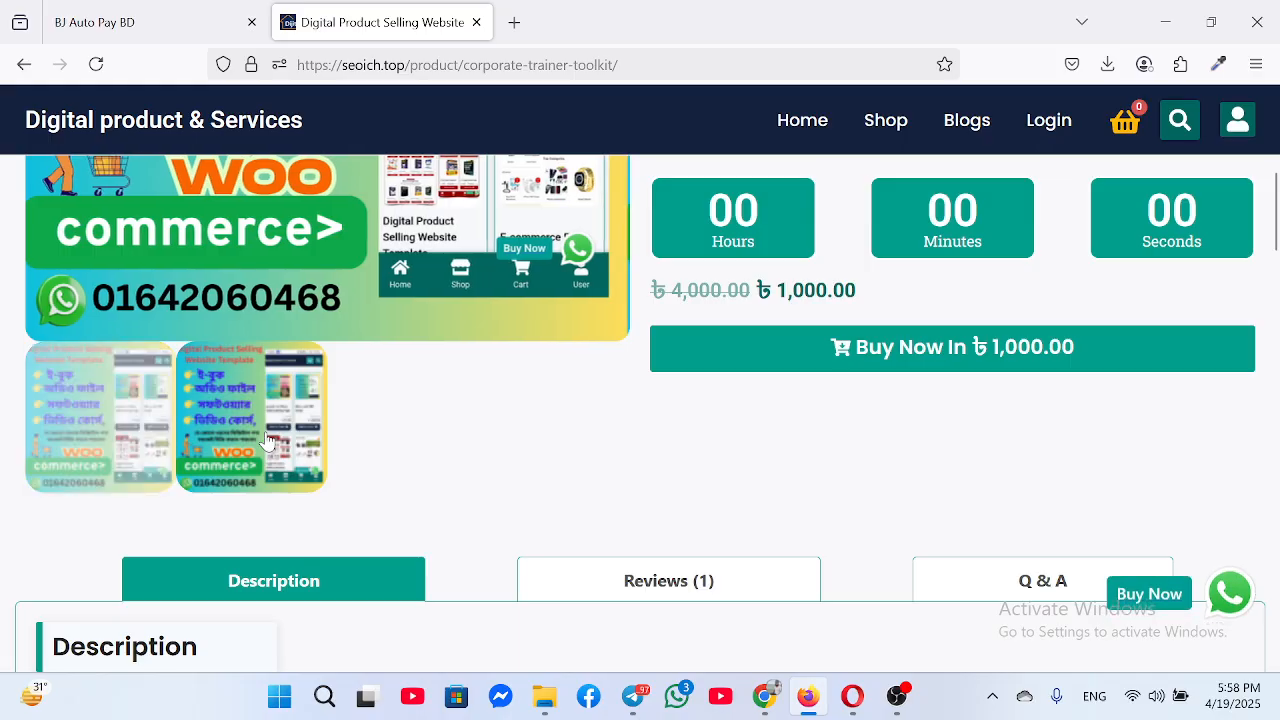
pyautogui.scroll(2, 535, 460)
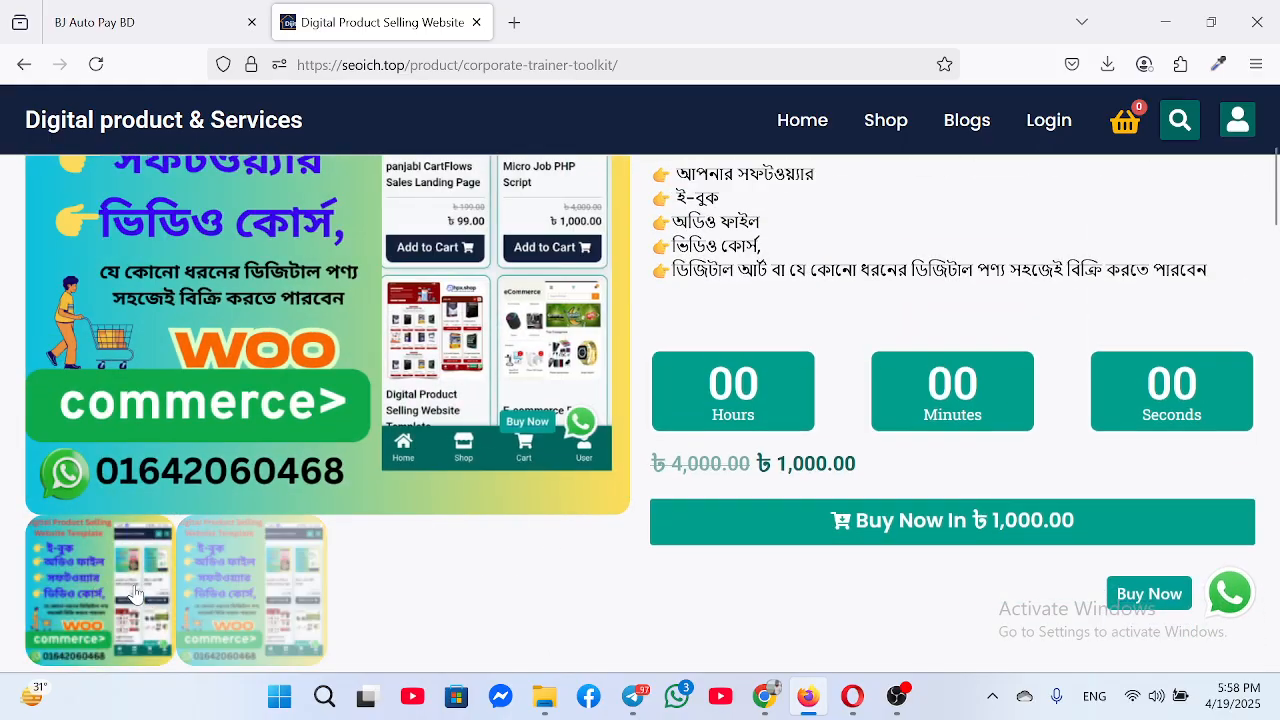
pyautogui.scroll(-8, 624, 497)
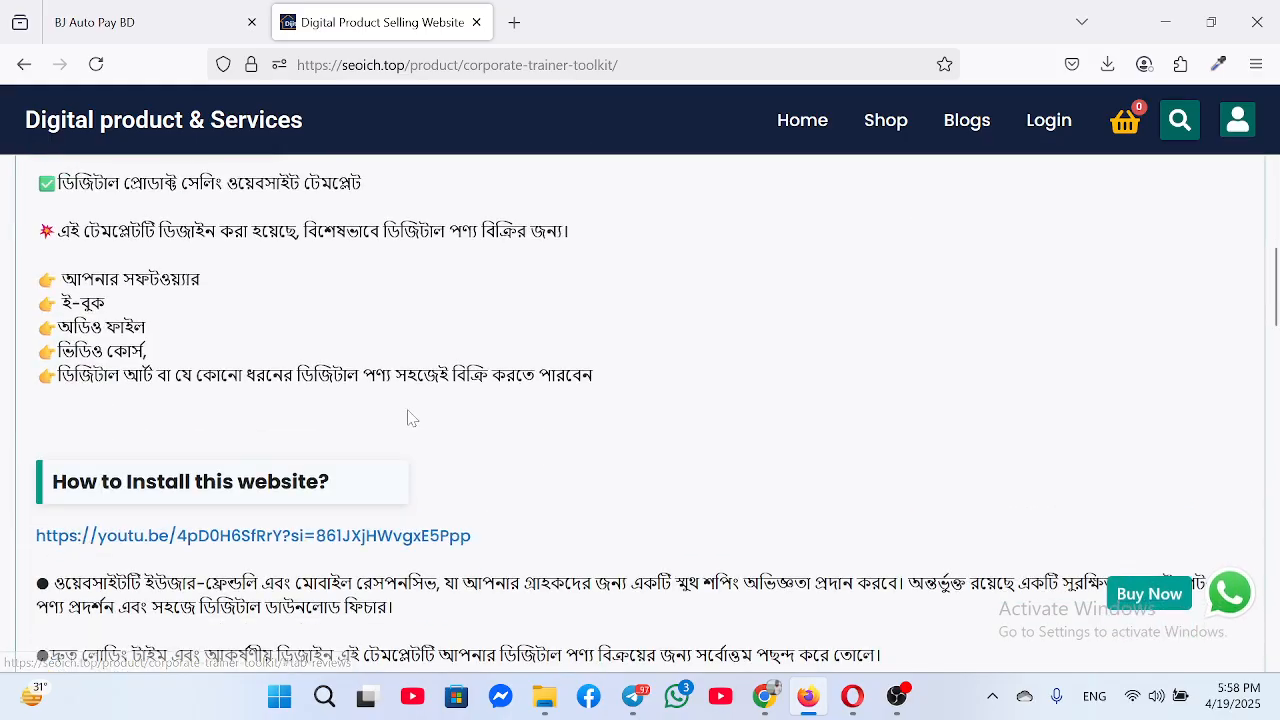
pyautogui.scroll(3, 141, 458)
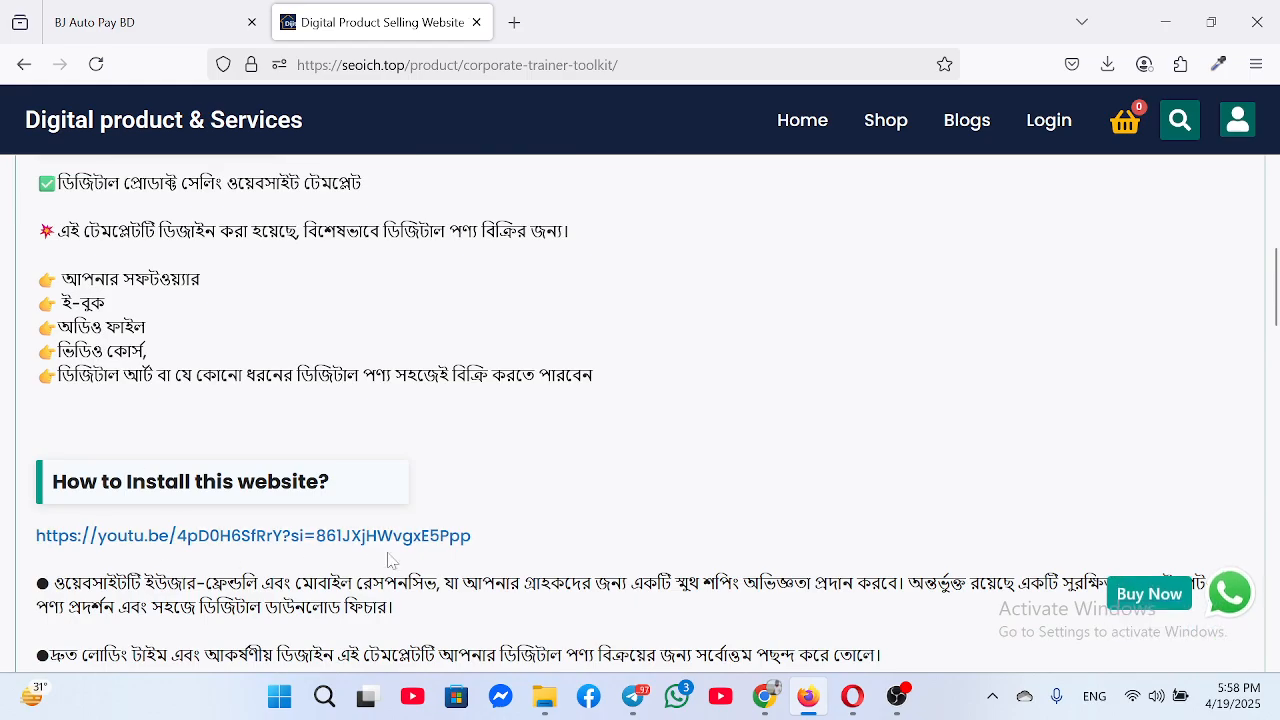
pyautogui.scroll(-10, 540, 540)
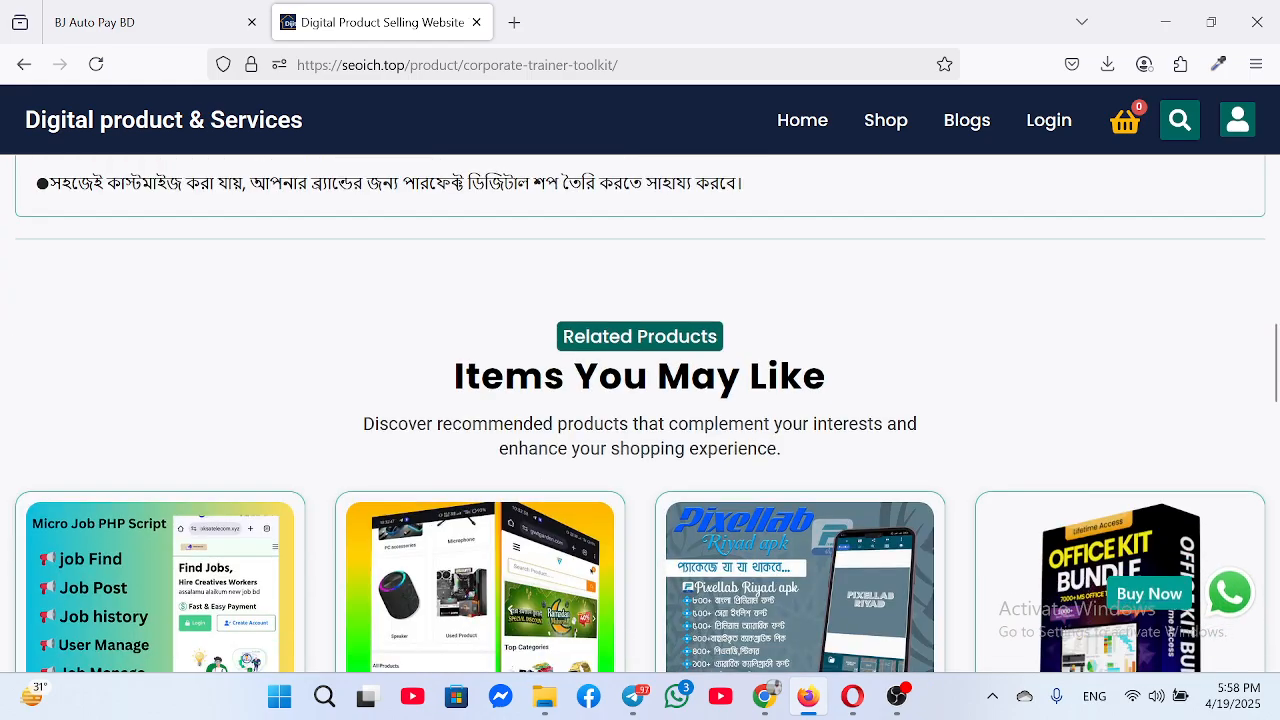
pyautogui.scroll(3, 720, 425)
pyautogui.scroll(10, 697, 413)
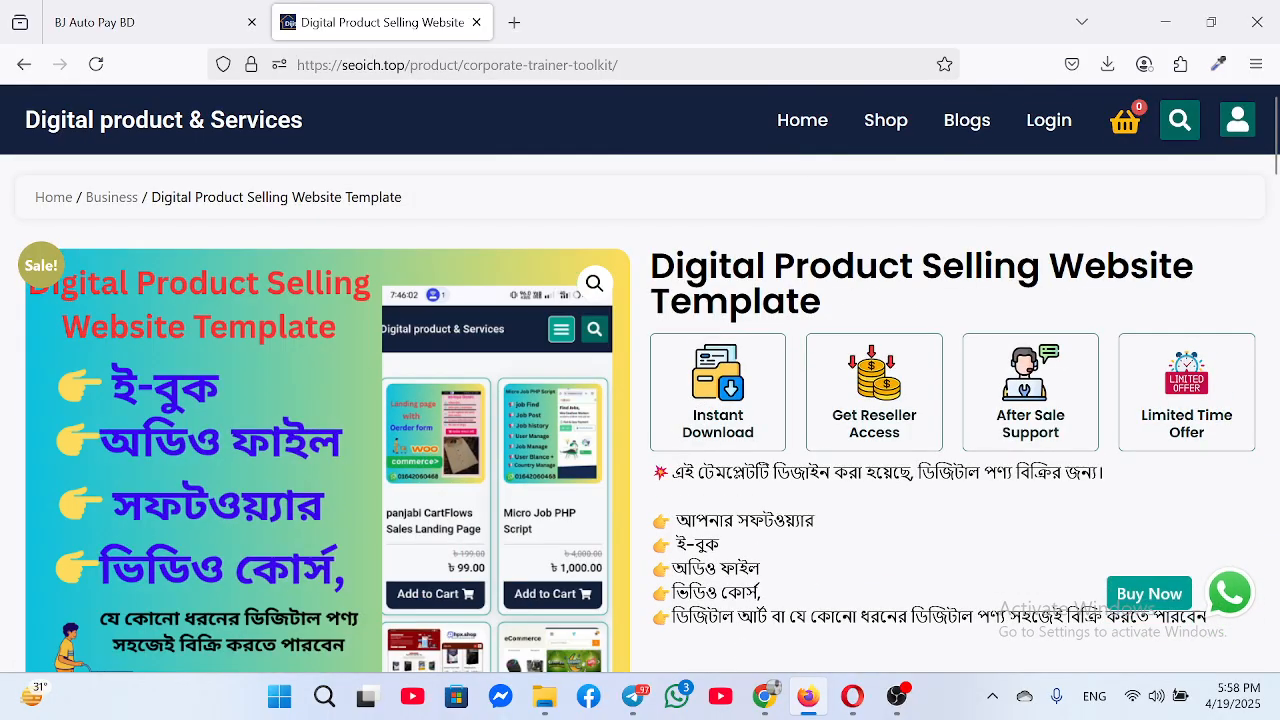
pyautogui.scroll(-3, 232, 122)
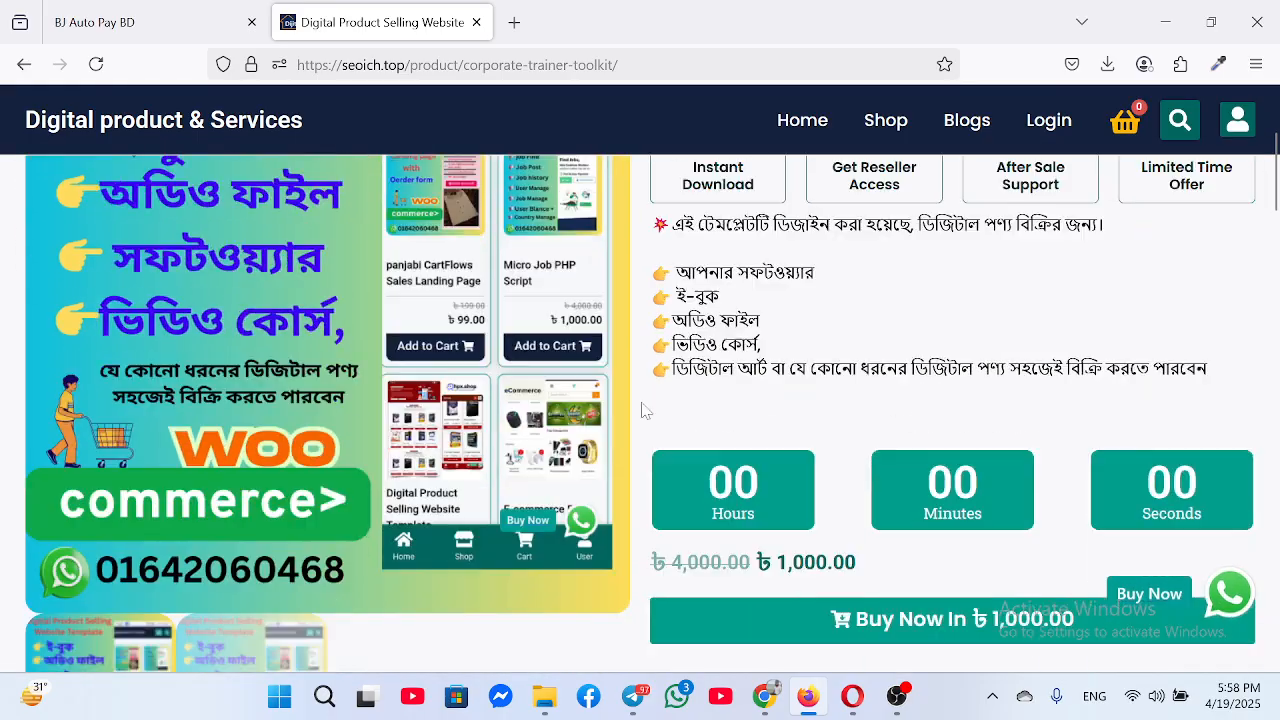
pyautogui.scroll(3, 232, 122)
# Return to the store homepage, then switch to the cPanel Domains page in Chrome
pyautogui.click(232, 122)
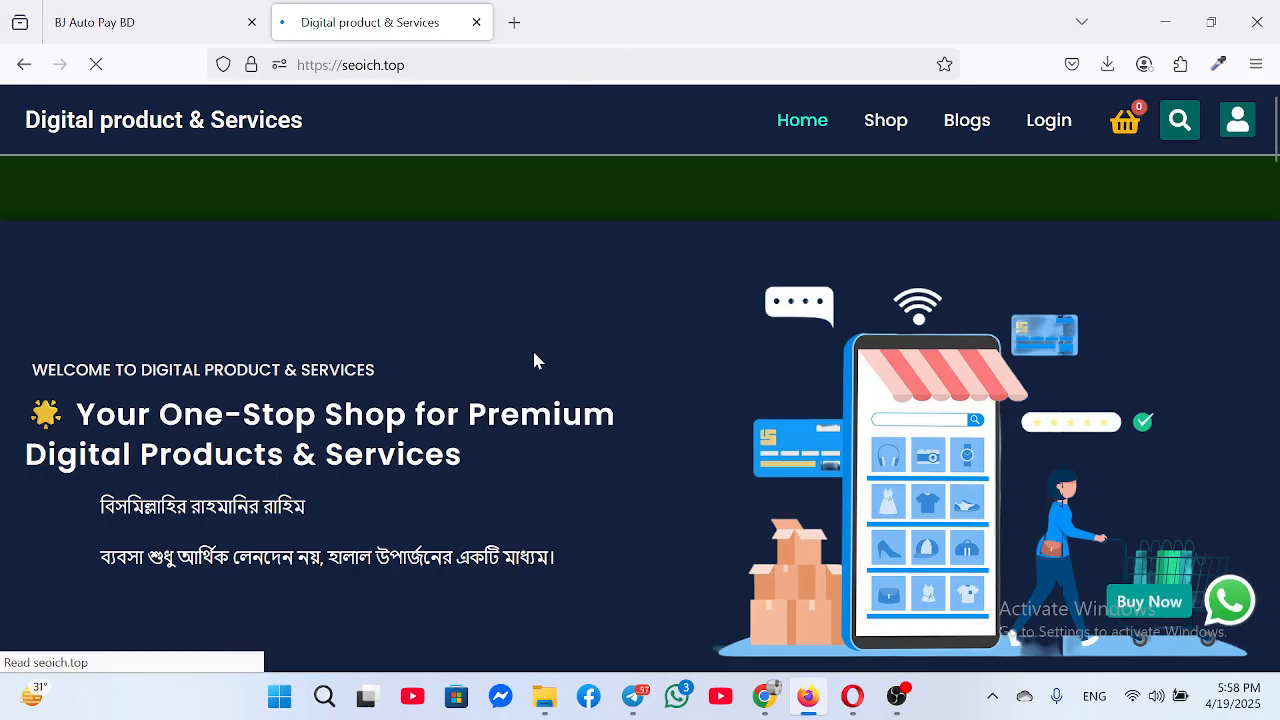
pyautogui.scroll(-3, 733, 435)
pyautogui.scroll(-10, 733, 435)
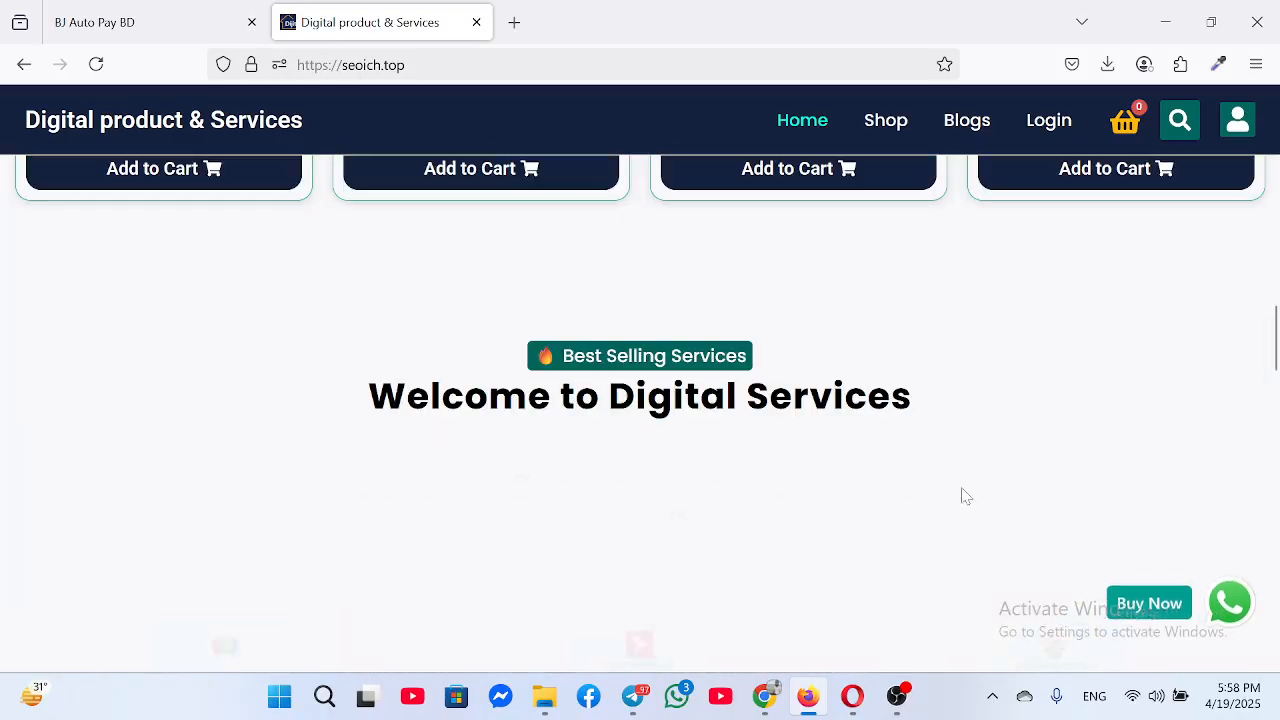
pyautogui.click(763, 696)
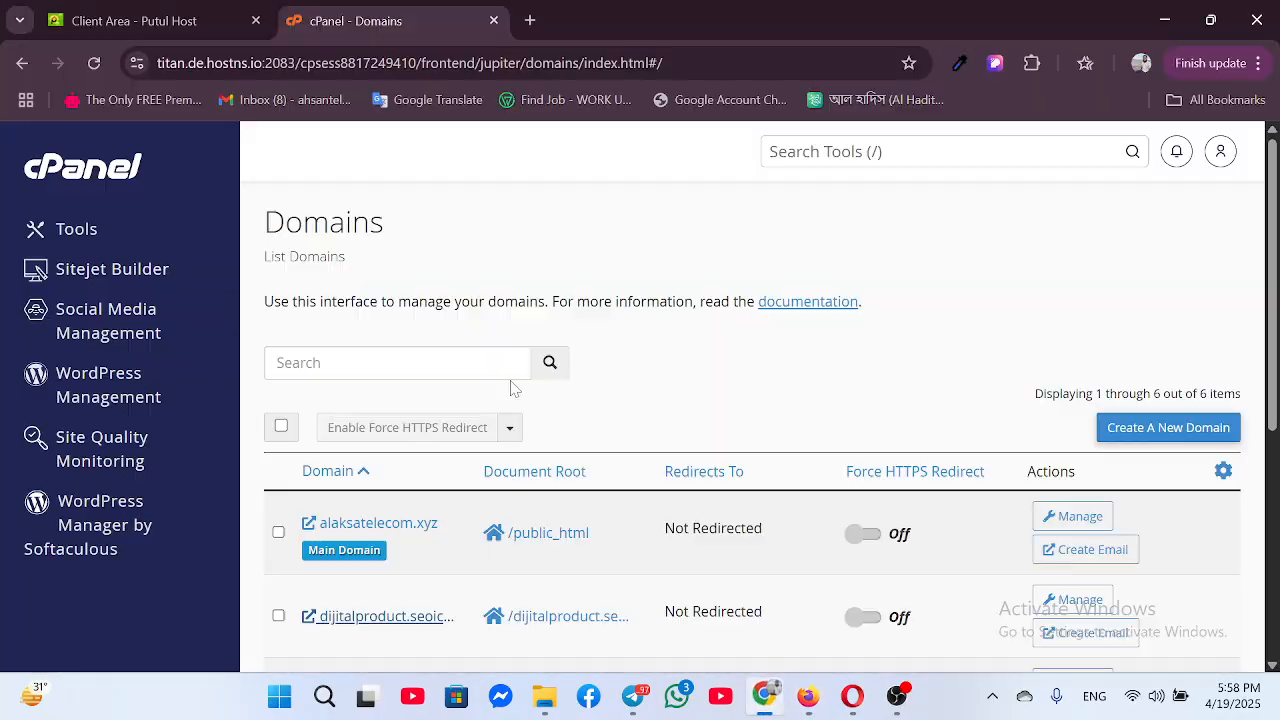
# Copy the seoich.top link address from its row in the cPanel Domains list
pyautogui.scroll(-3, 757, 569)
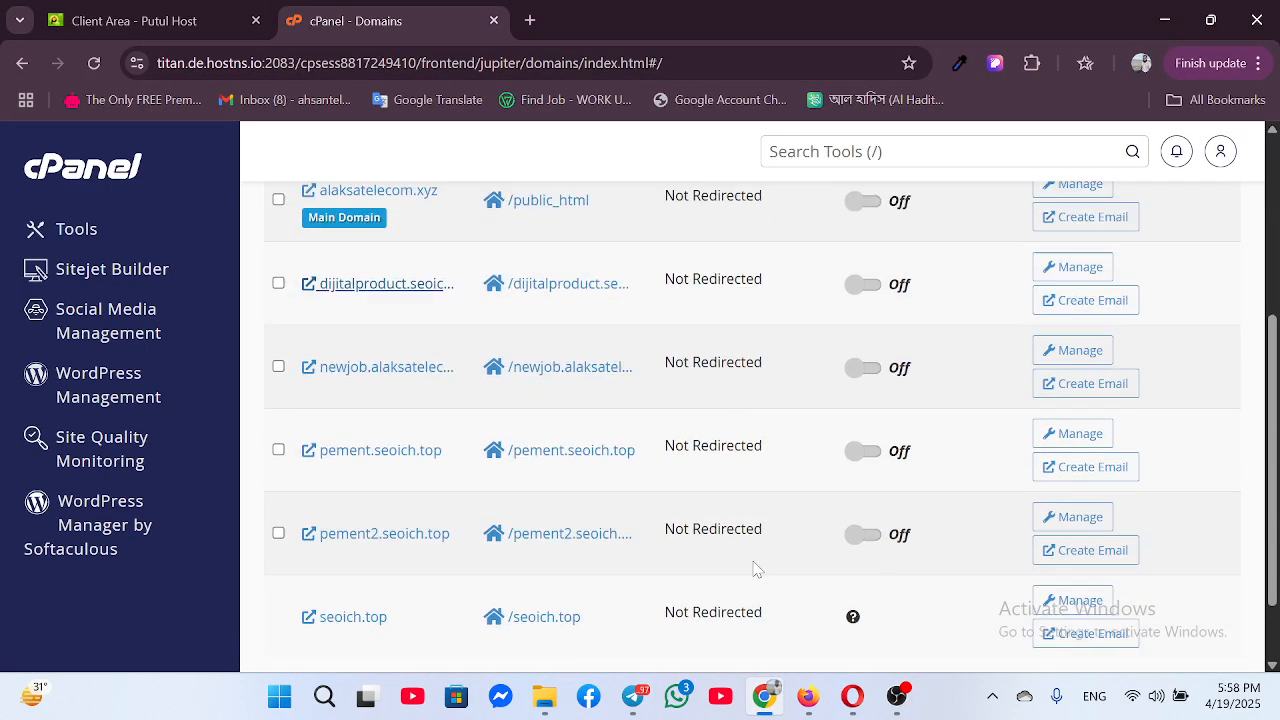
pyautogui.scroll(3, 757, 569)
pyautogui.scroll(-3, 480, 484)
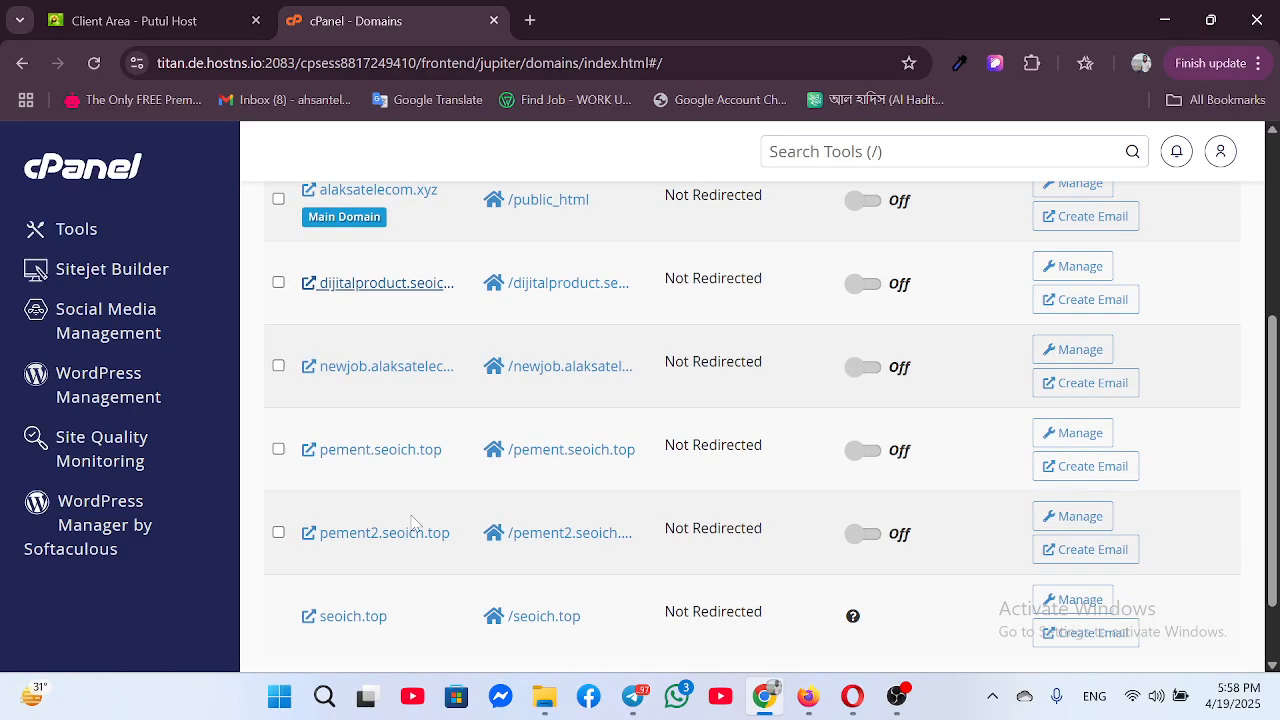
pyautogui.rightClick(386, 518)
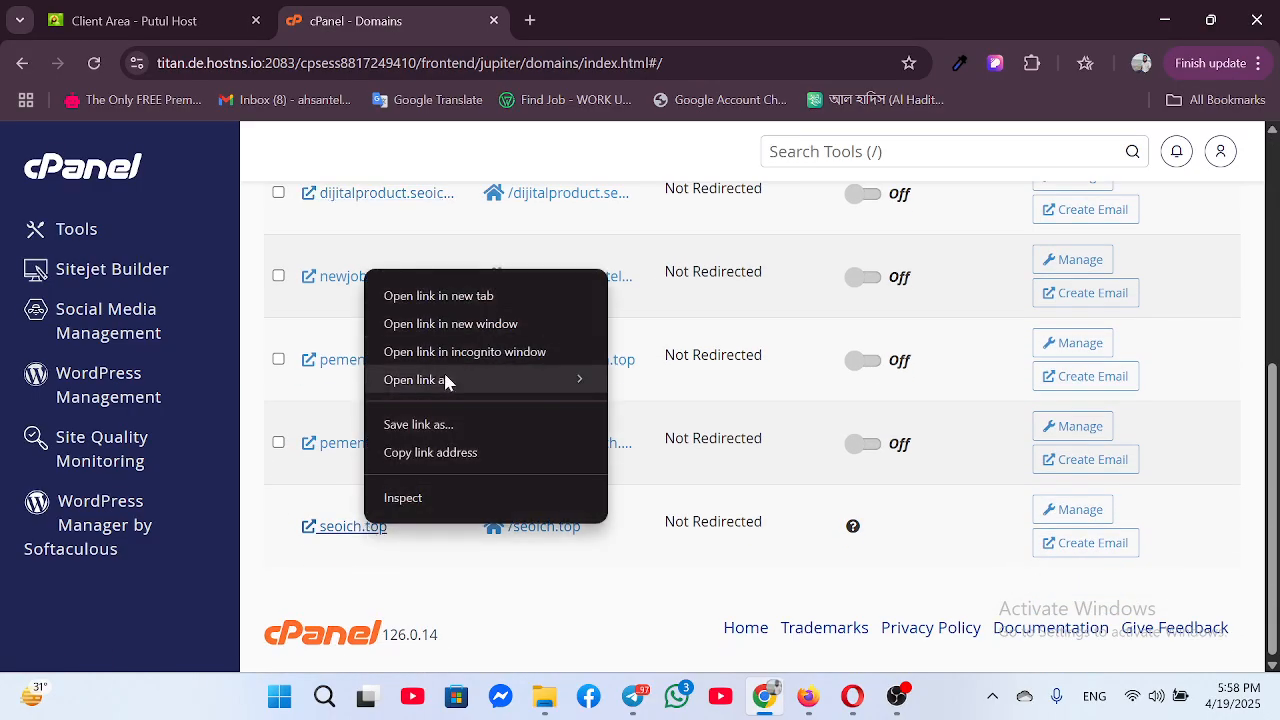
pyautogui.click(446, 452)
pyautogui.scroll(5, 1113, 405)
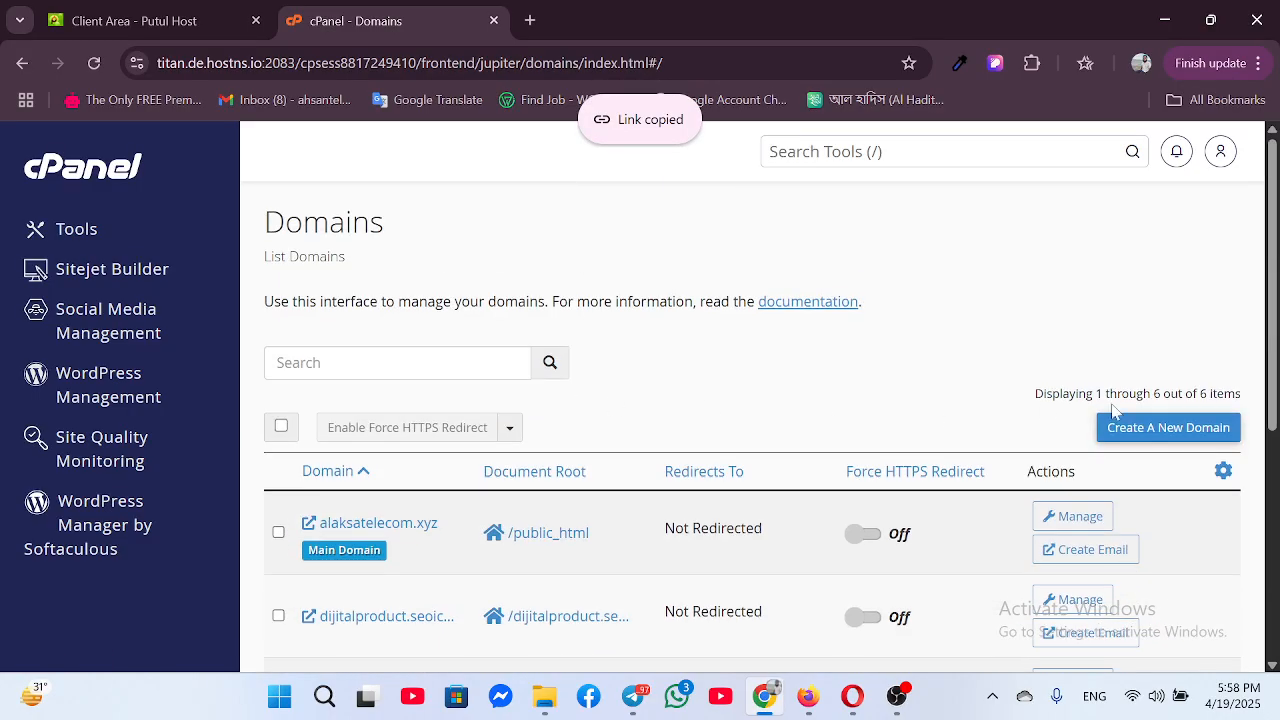
# Create domain service.seoich.top with its own document root, then go to WordPress Manager
pyautogui.click(1176, 432)
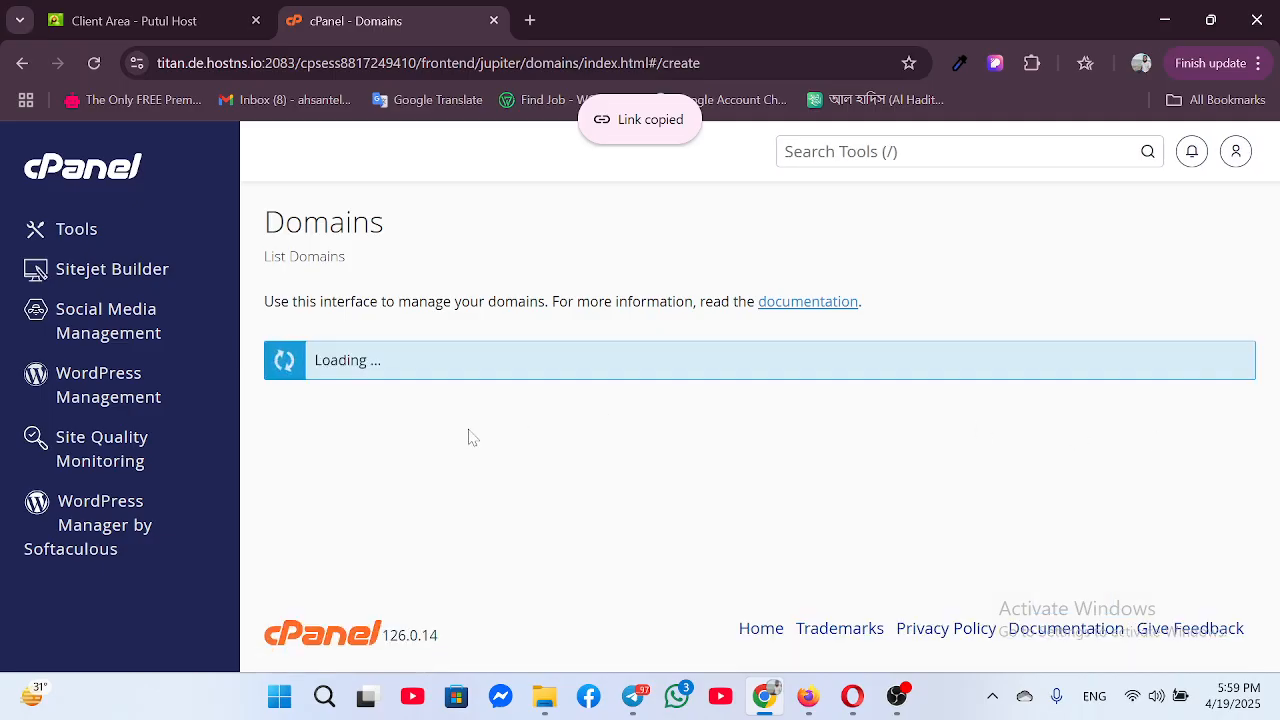
pyautogui.rightClick(342, 466)
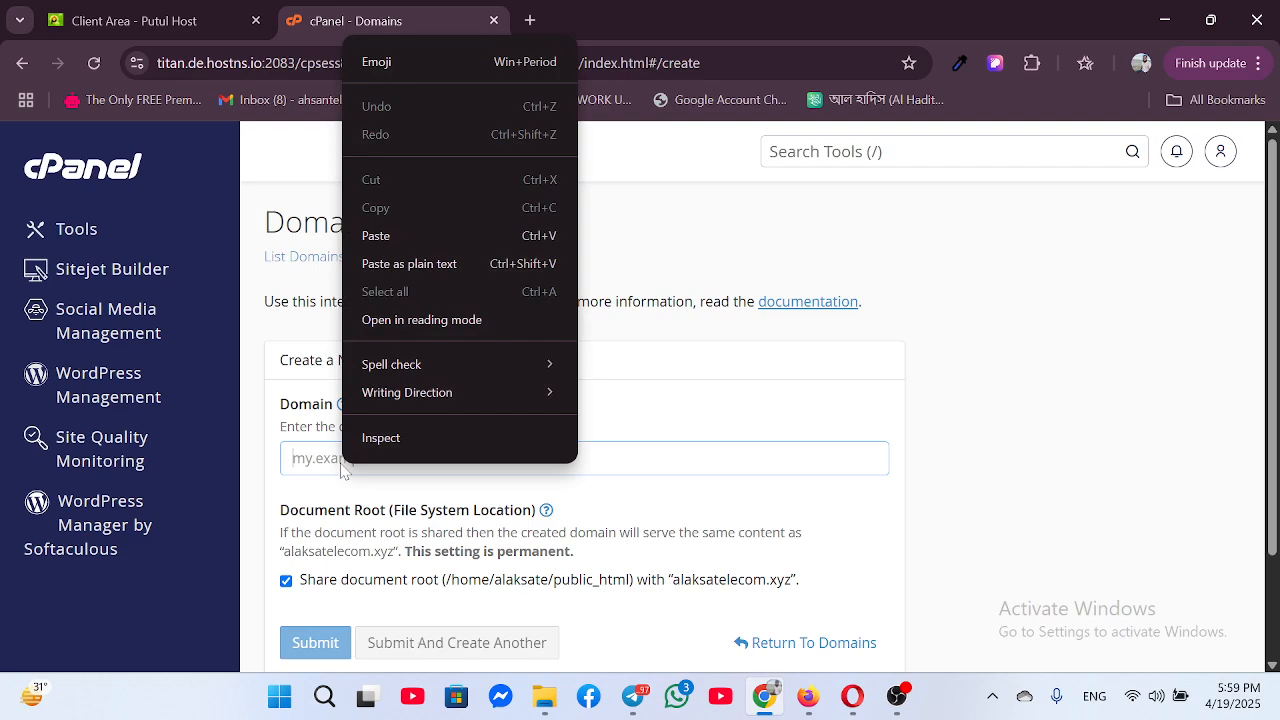
pyautogui.click(304, 461)
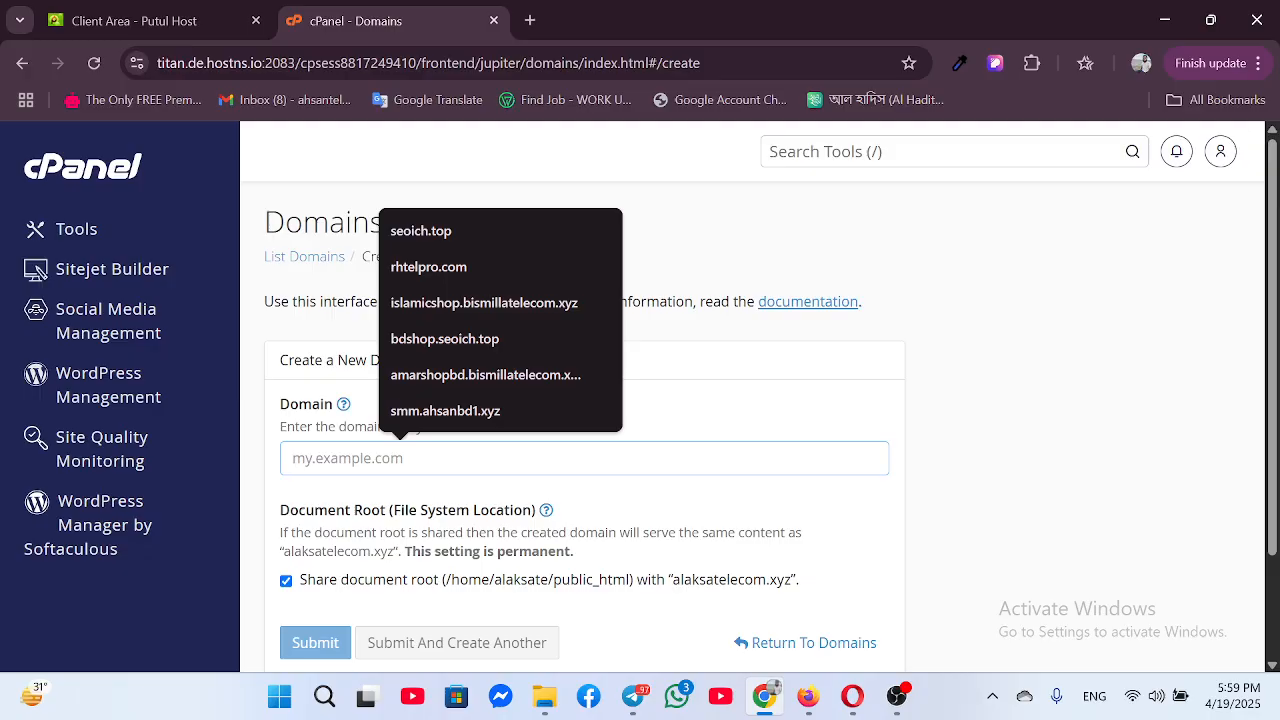
pyautogui.write('s')
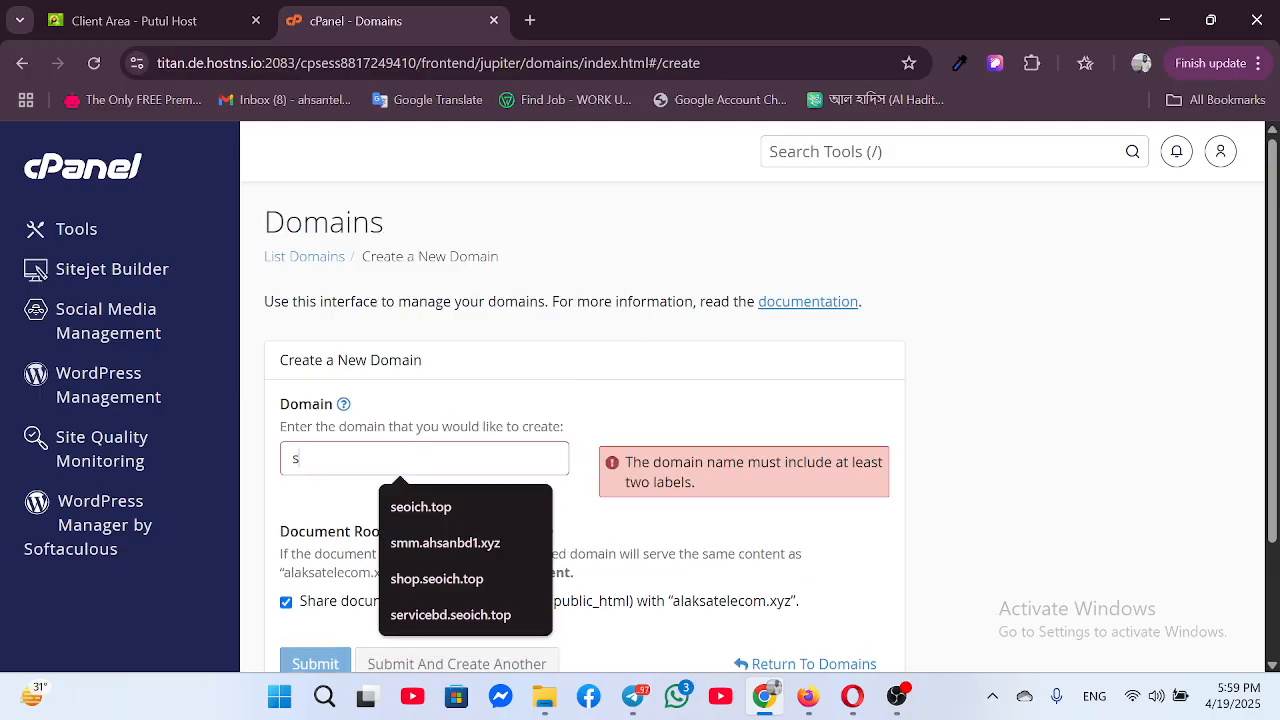
pyautogui.write('ervic')
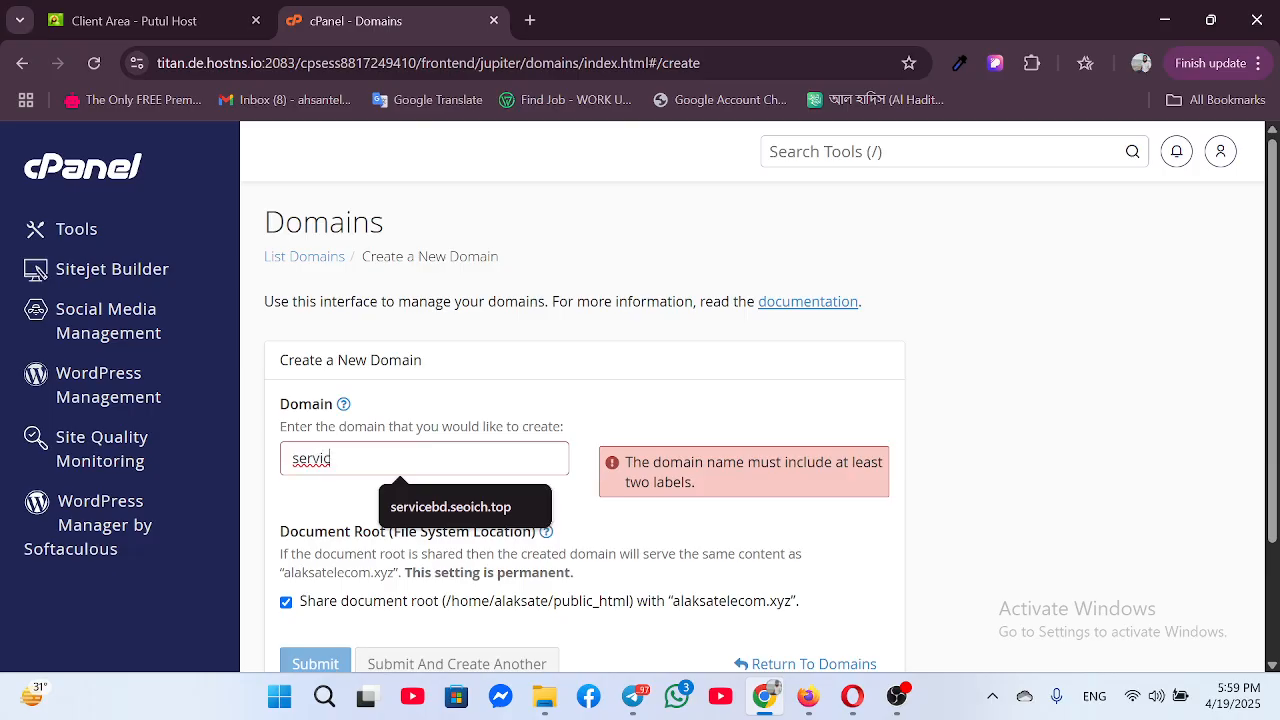
pyautogui.write('e.')
pyautogui.hotkey('ctrl', 'v')
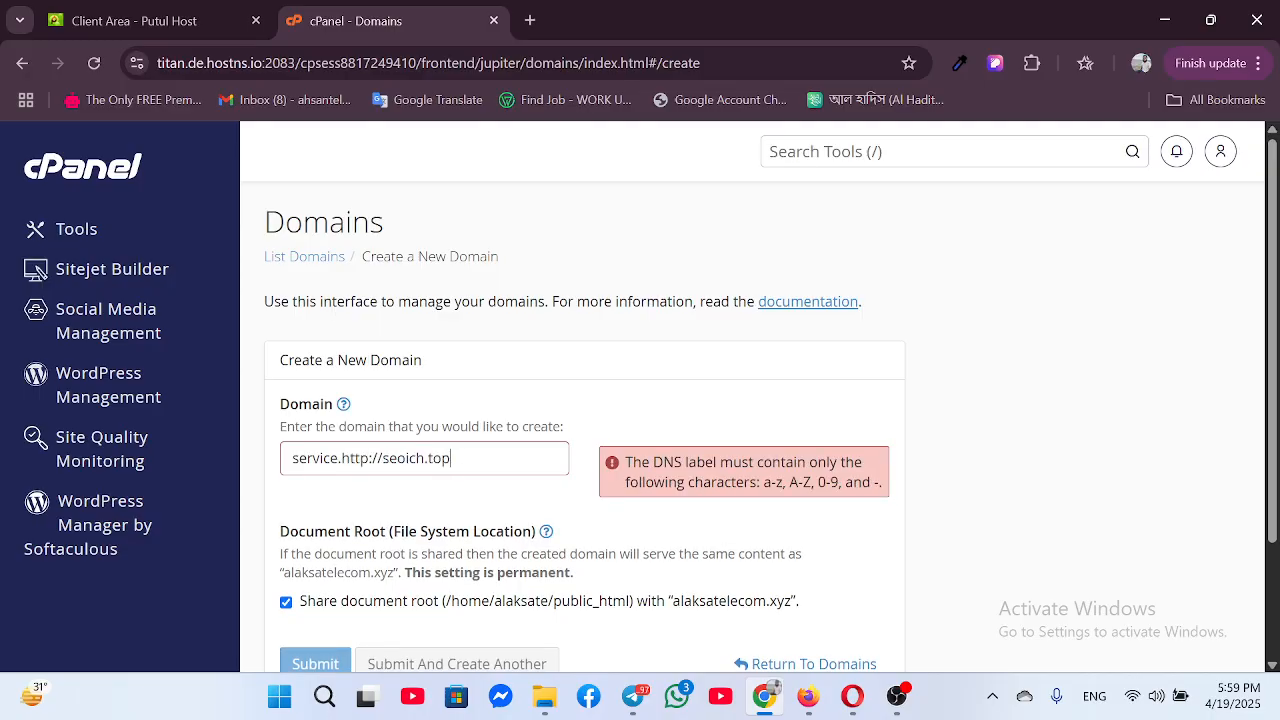
pyautogui.press('BackSpace')
pyautogui.press('BackSpace')
pyautogui.press('BackSpace')
pyautogui.press('BackSpace')
pyautogui.press('BackSpace')
pyautogui.press('BackSpace')
pyautogui.press('BackSpace')
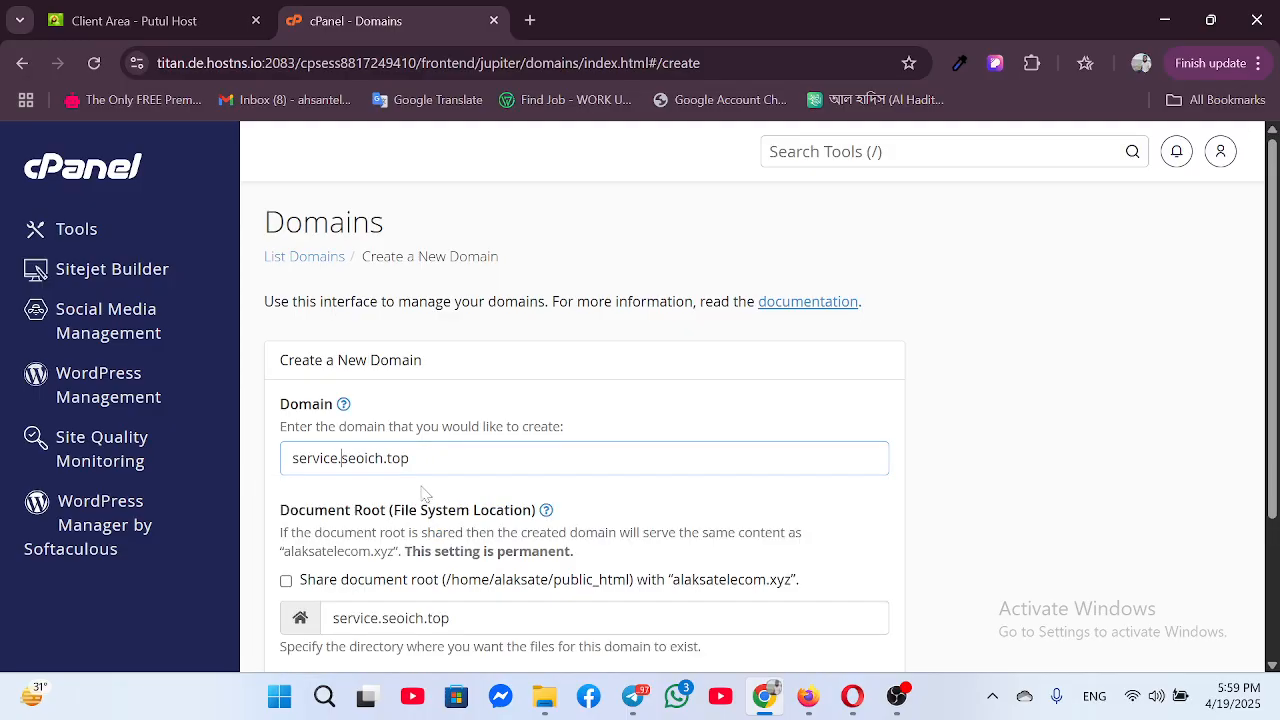
pyautogui.scroll(-3, 584, 420)
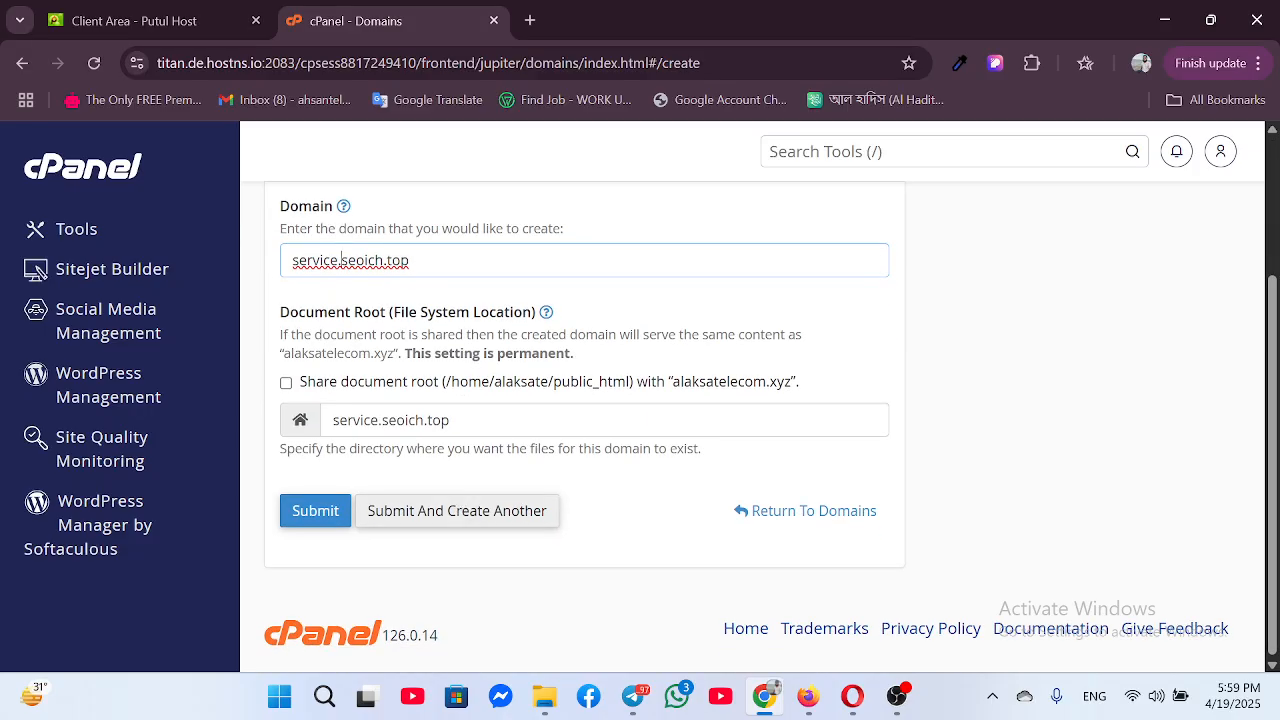
pyautogui.click(348, 511)
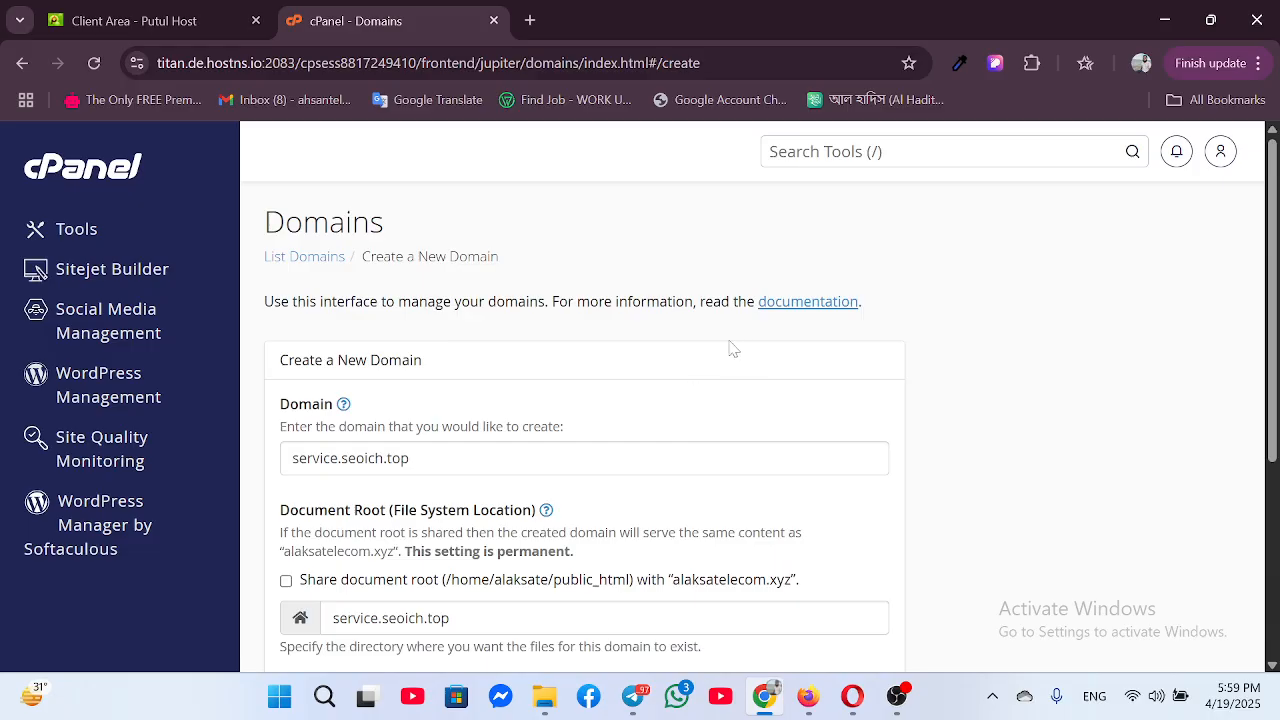
pyautogui.scroll(-3, 666, 371)
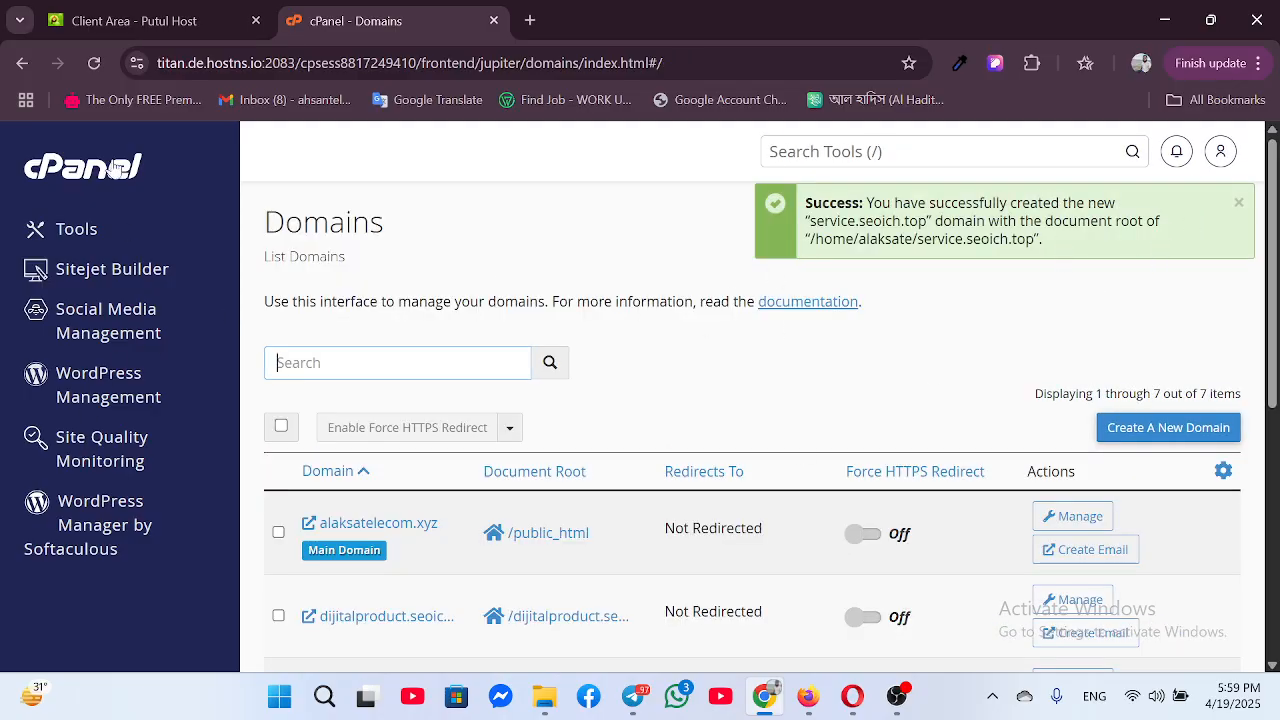
pyautogui.click(96, 524)
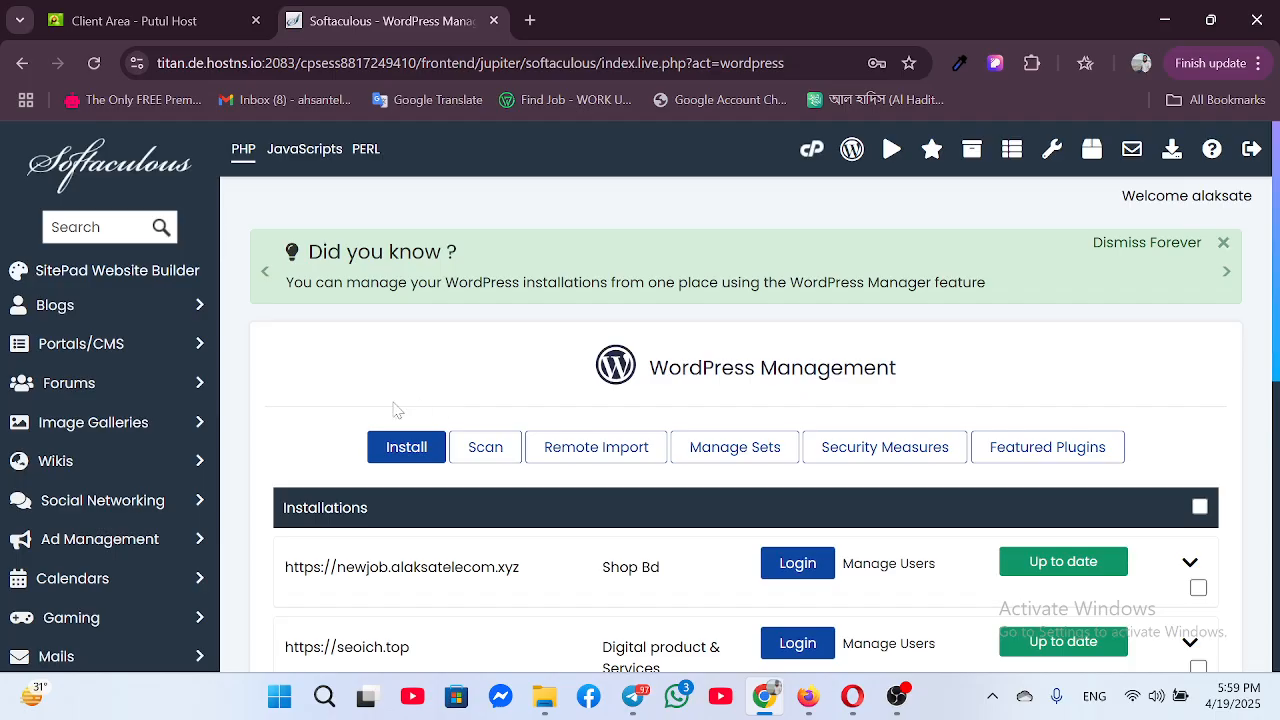
# Launch a new WordPress install from Softaculous's WordPress Management installations list
pyautogui.scroll(-3, 397, 410)
pyautogui.scroll(2, 363, 380)
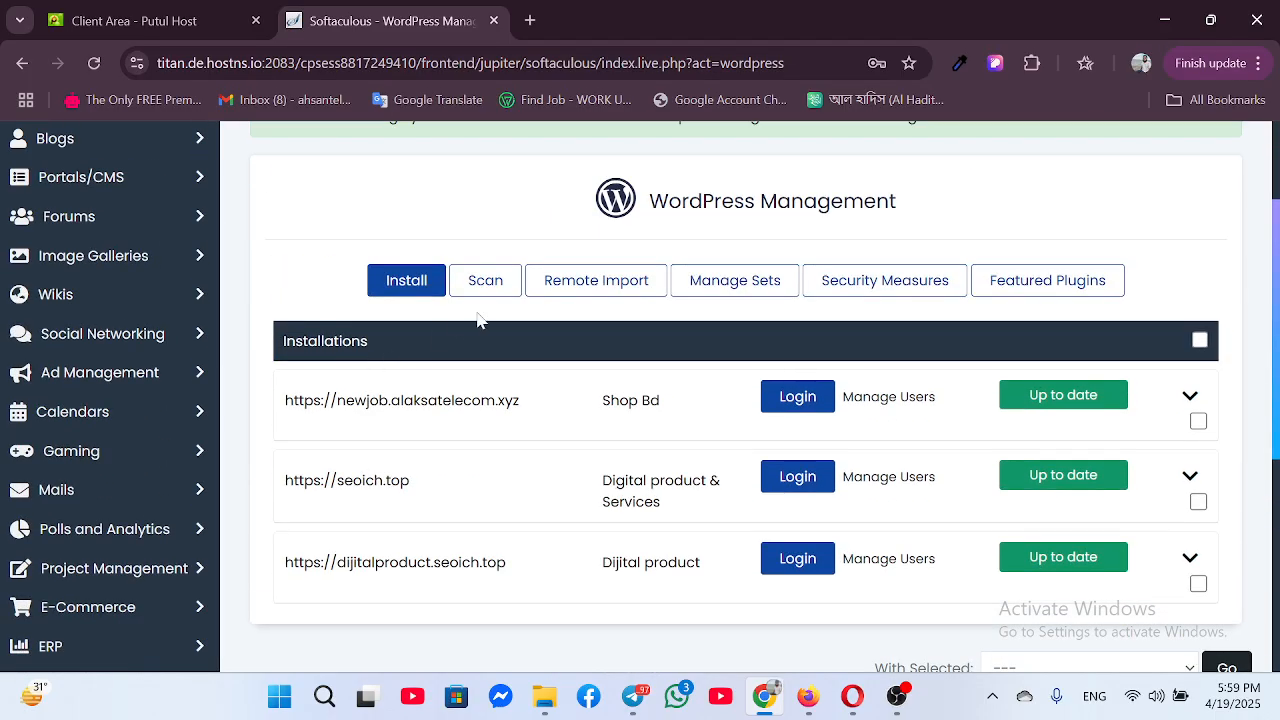
pyautogui.click(400, 288)
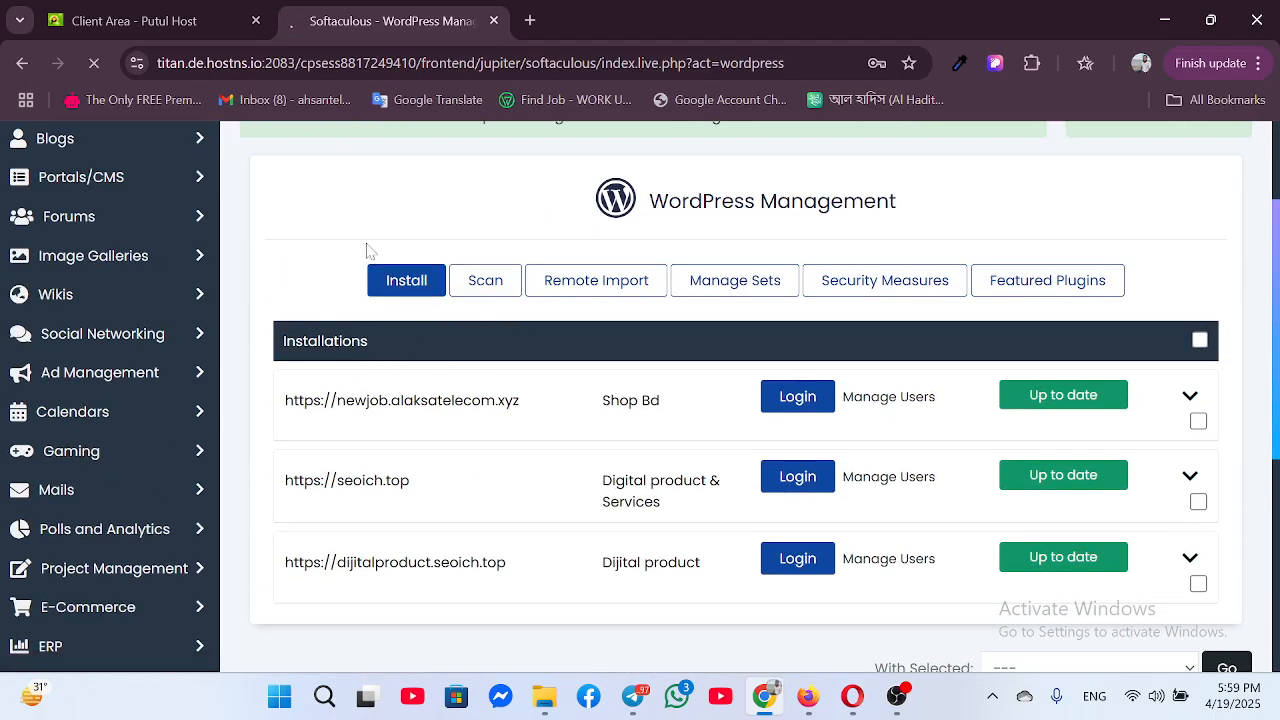
# Clear the 'wp' install directory and choose service.seoich.top as the install domain
pyautogui.scroll(-5, 766, 400)
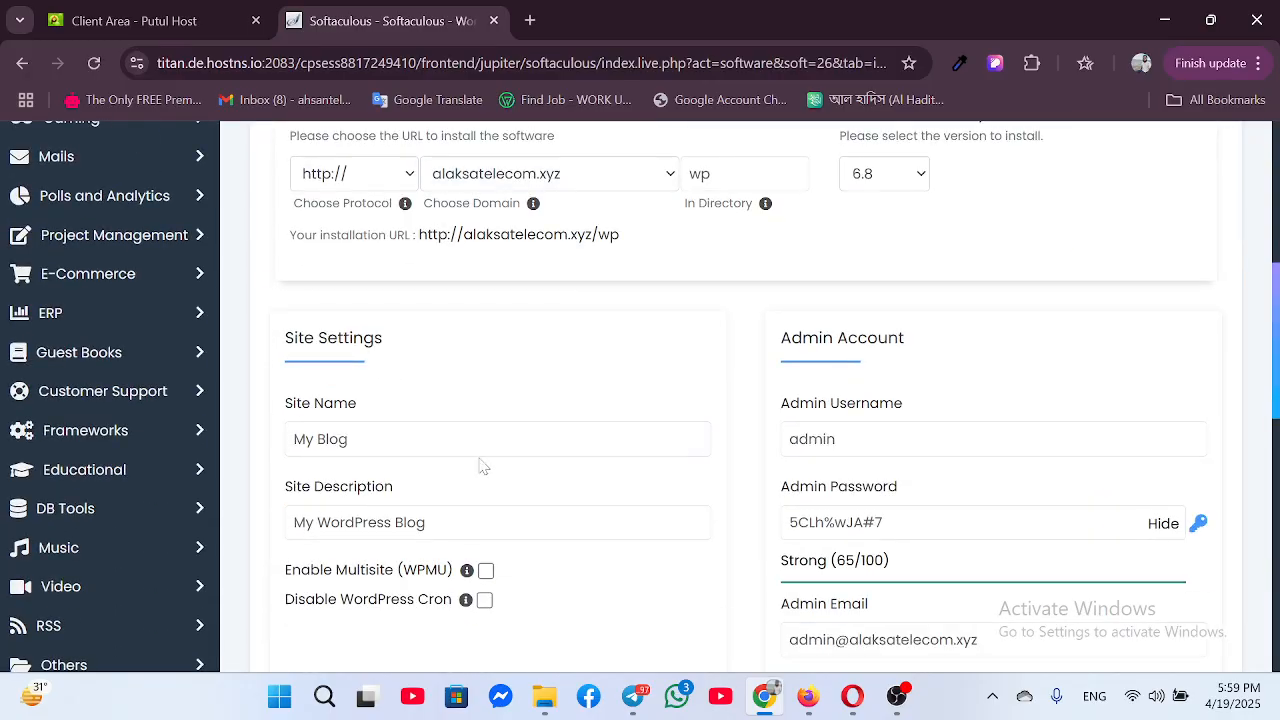
pyautogui.scroll(2, 440, 350)
pyautogui.doubleClick(700, 340)
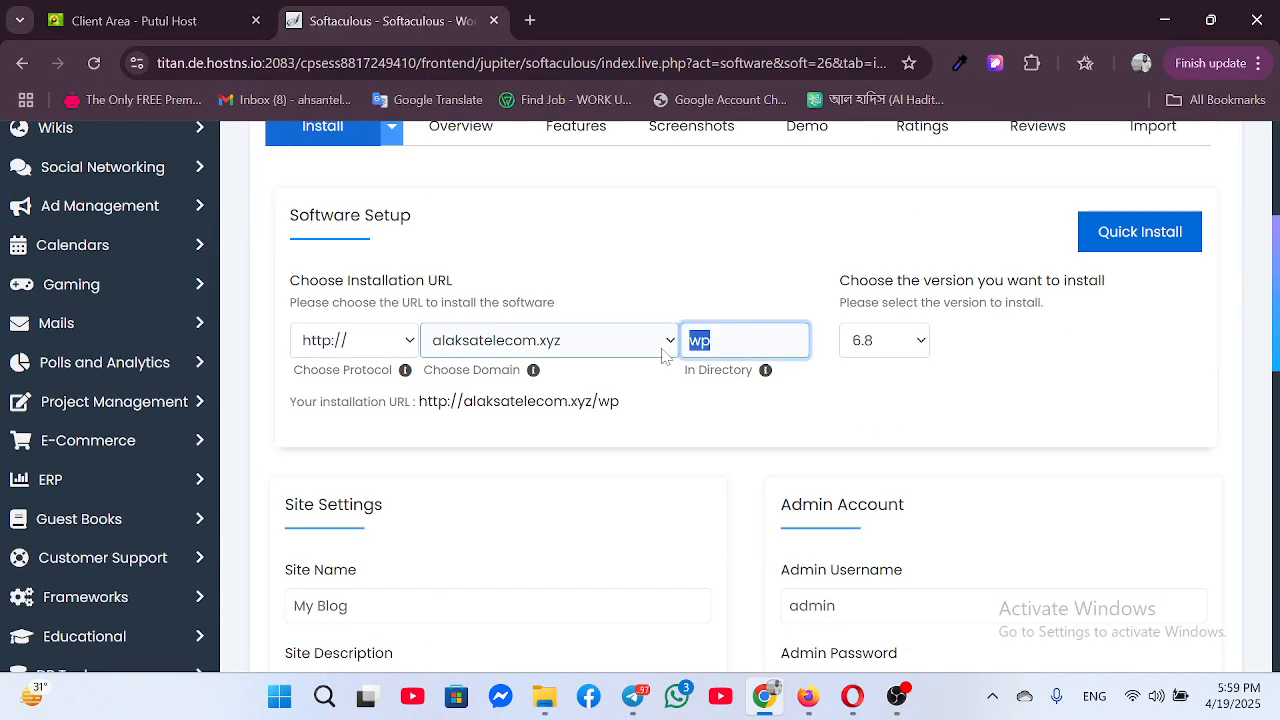
pyautogui.press('BackSpace')
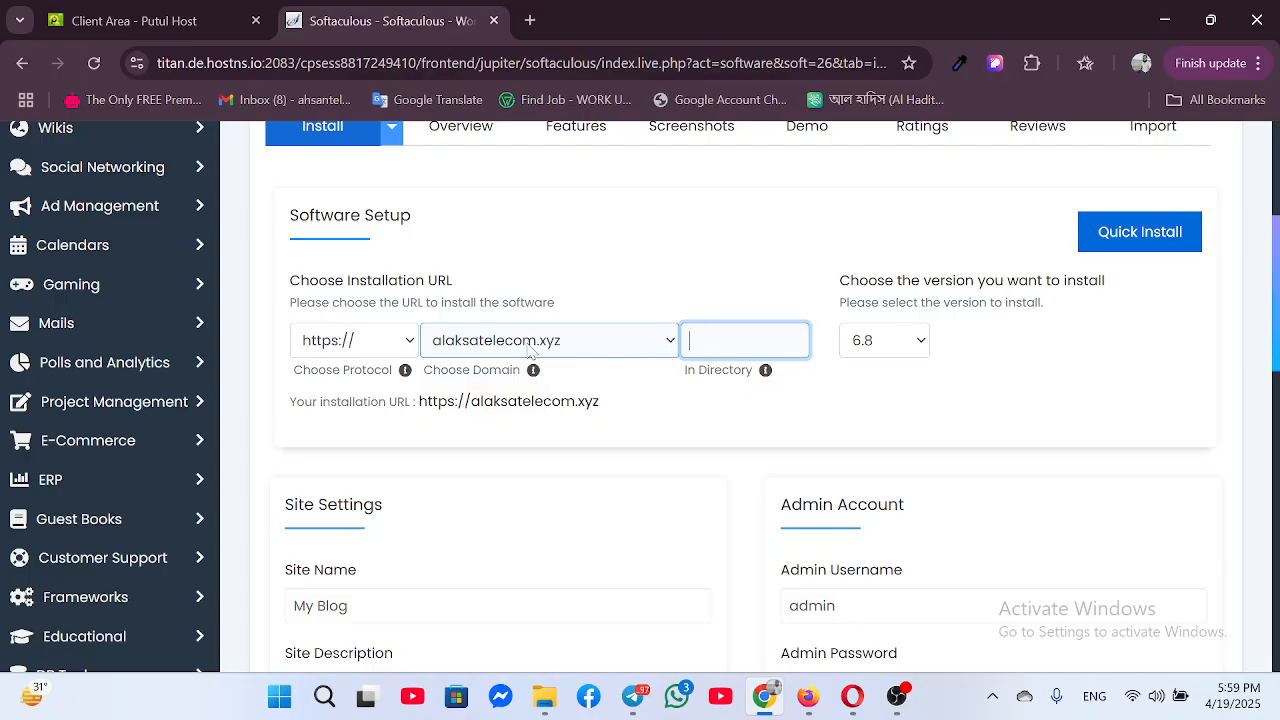
pyautogui.click(662, 342)
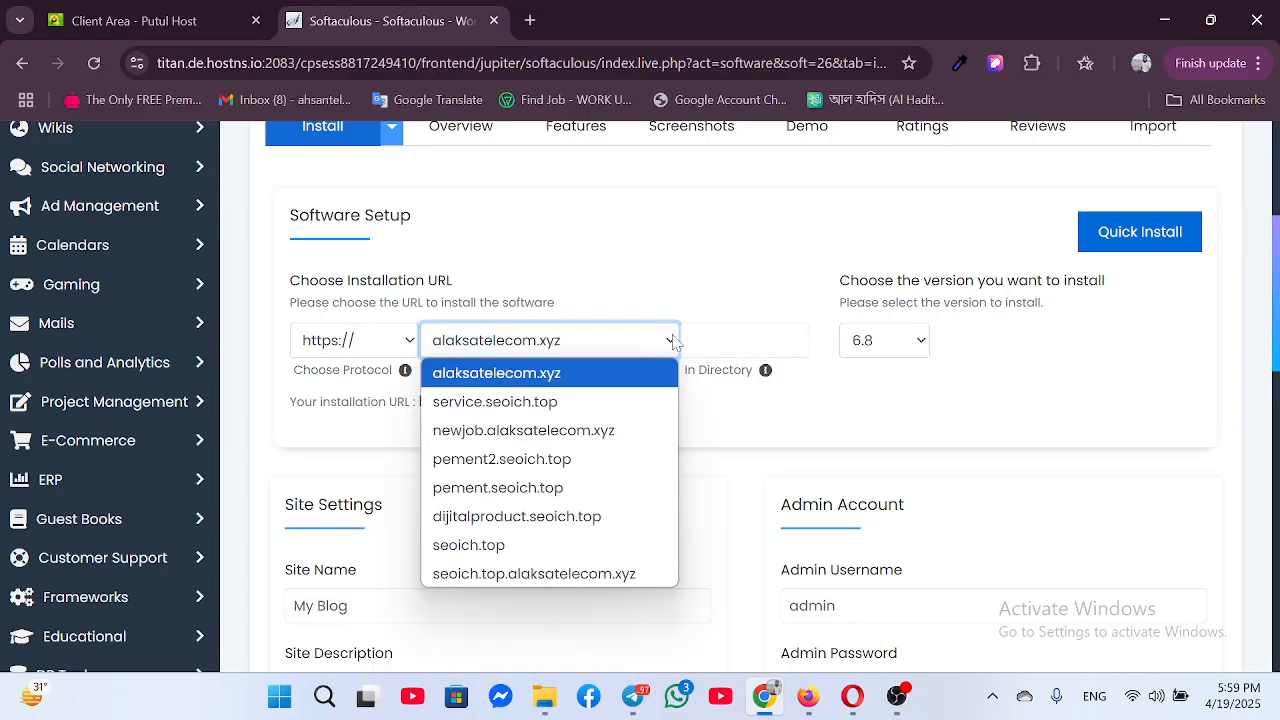
pyautogui.click(530, 412)
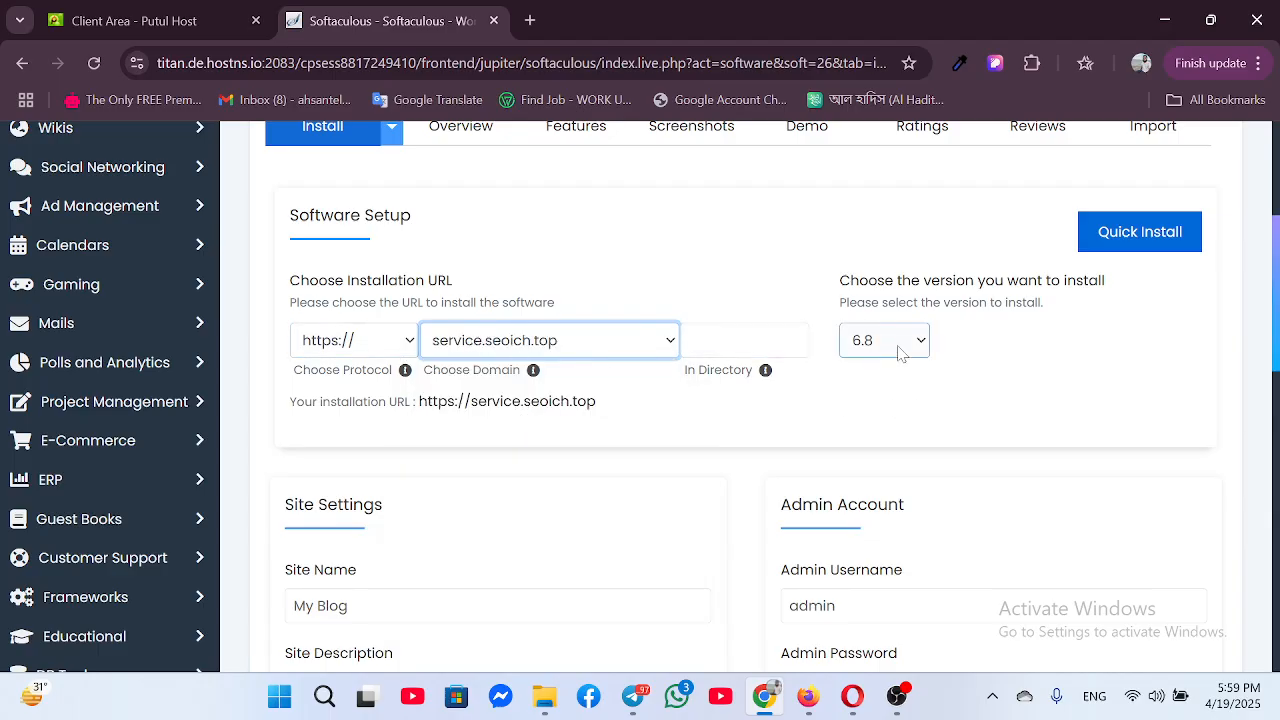
# Untick AI Assistant, Backups, Page Speed, SiteSEO, Pagelayer, Limit Login and SMTP plugins, then install
pyautogui.scroll(-6, 574, 457)
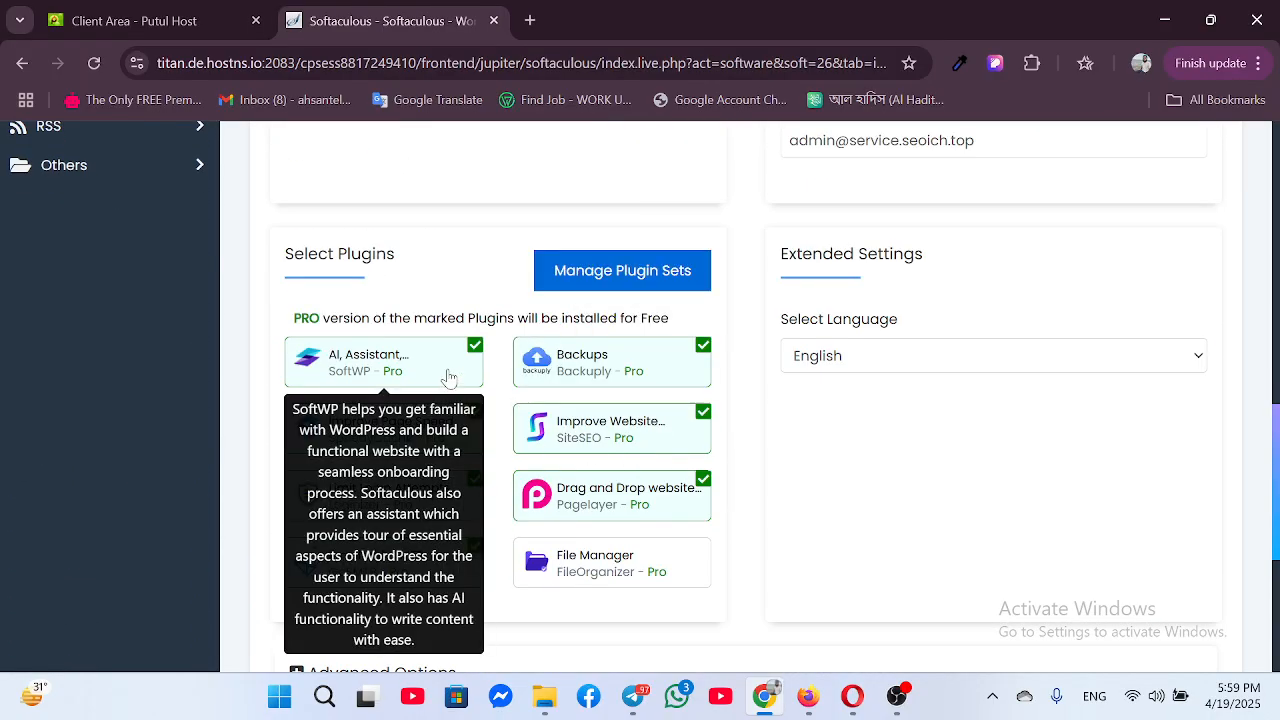
pyautogui.click(449, 379)
pyautogui.scroll(1, 449, 379)
pyautogui.click(630, 392)
pyautogui.click(461, 456)
pyautogui.click(620, 447)
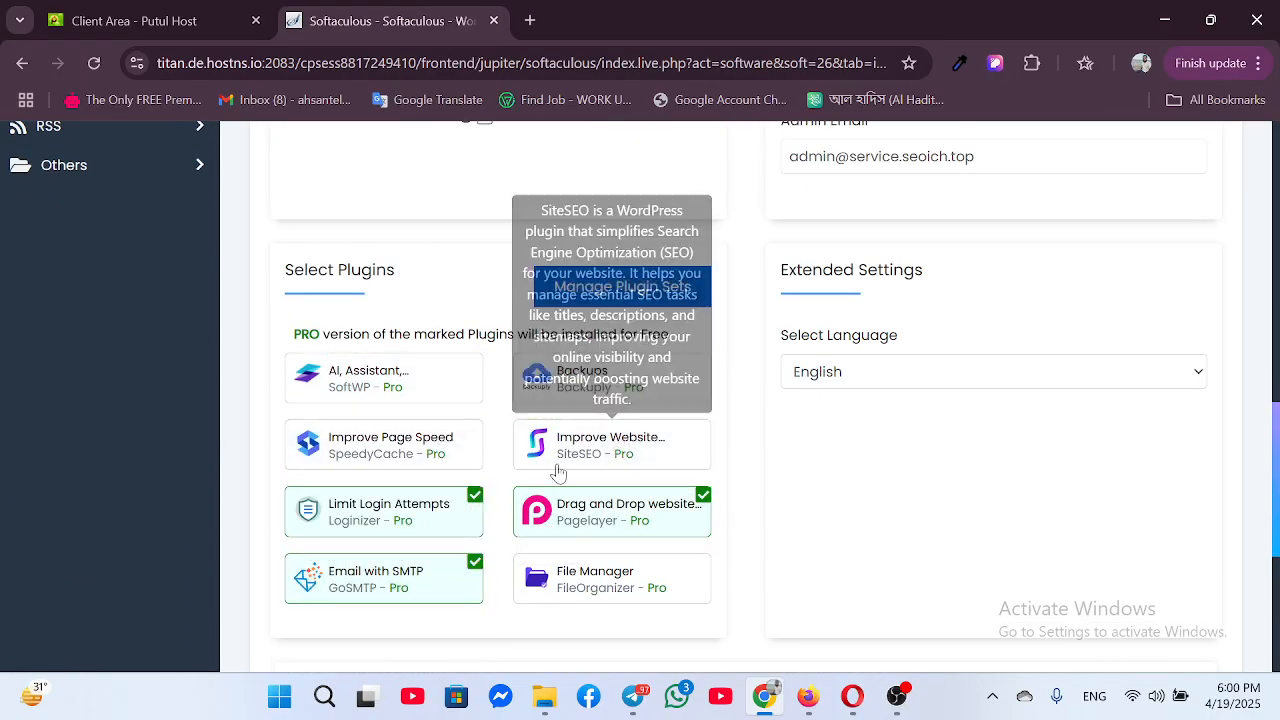
pyautogui.scroll(1, 555, 478)
pyautogui.click(540, 540)
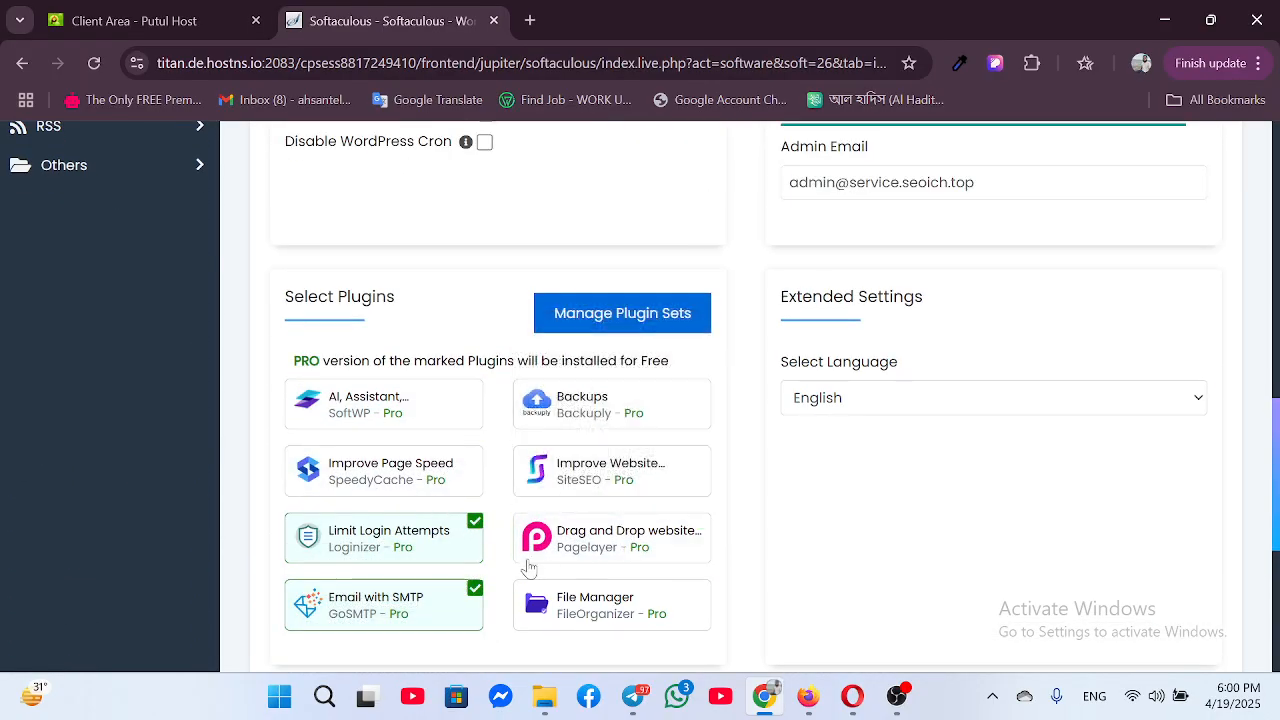
pyautogui.click(459, 550)
pyautogui.click(476, 612)
pyautogui.scroll(-5, 743, 472)
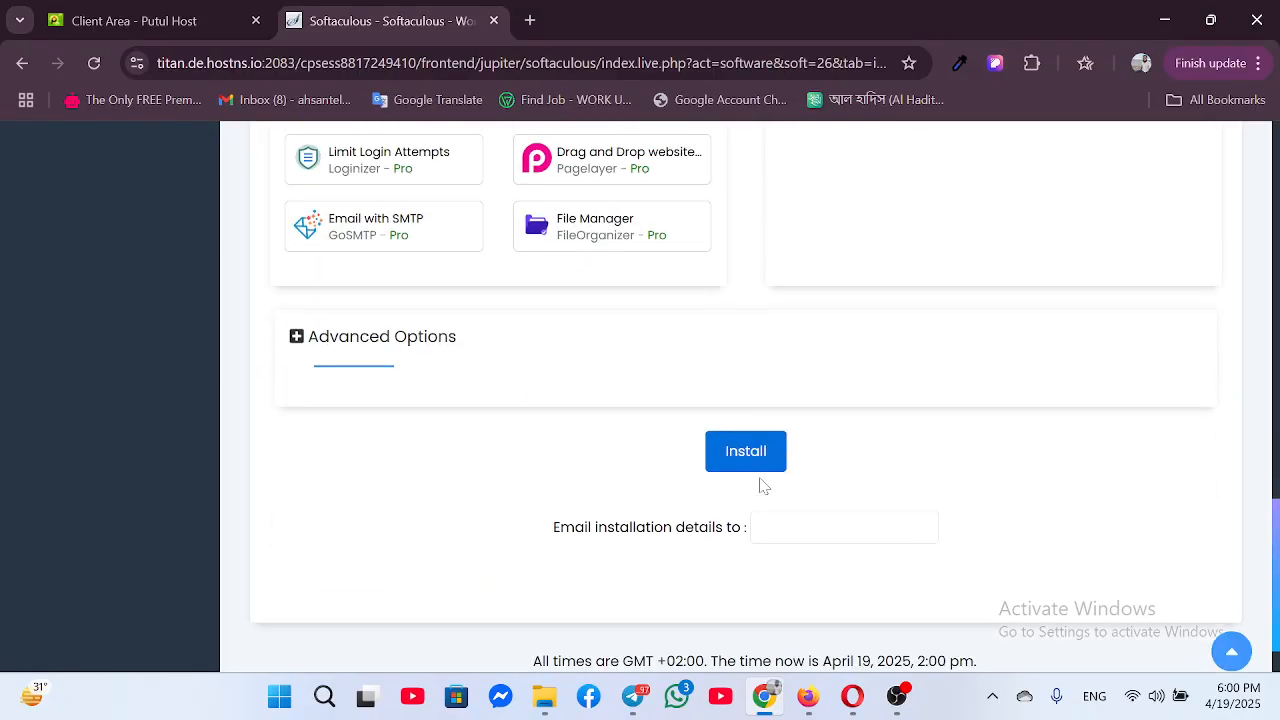
pyautogui.click(743, 403)
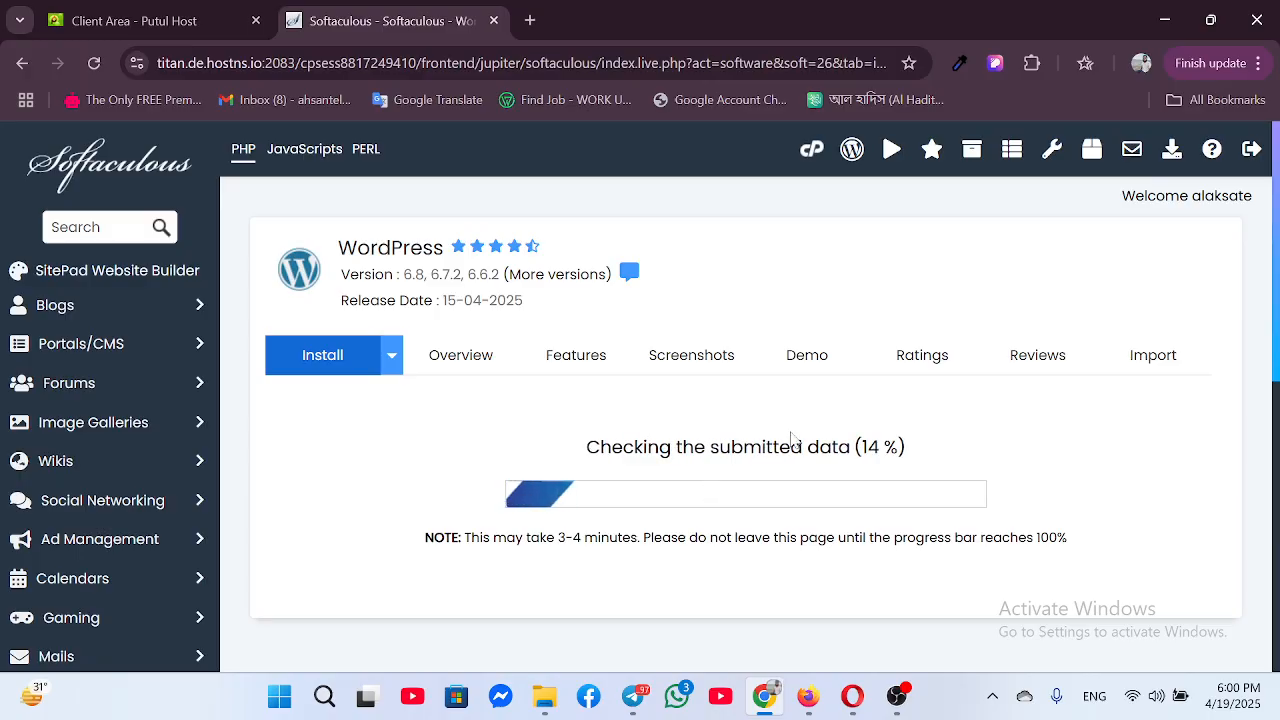
pyautogui.scroll(-5, 672, 528)
pyautogui.scroll(5, 672, 528)
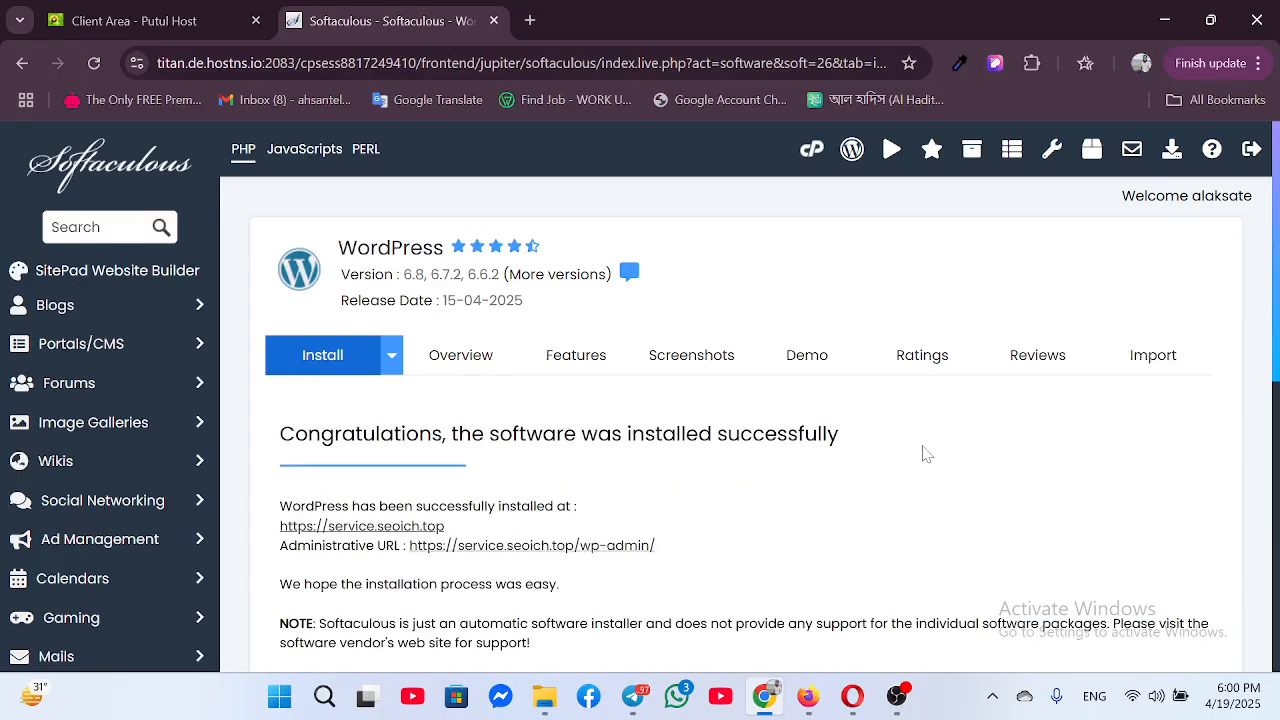
pyautogui.scroll(-1, 900, 485)
pyautogui.scroll(-3, 900, 485)
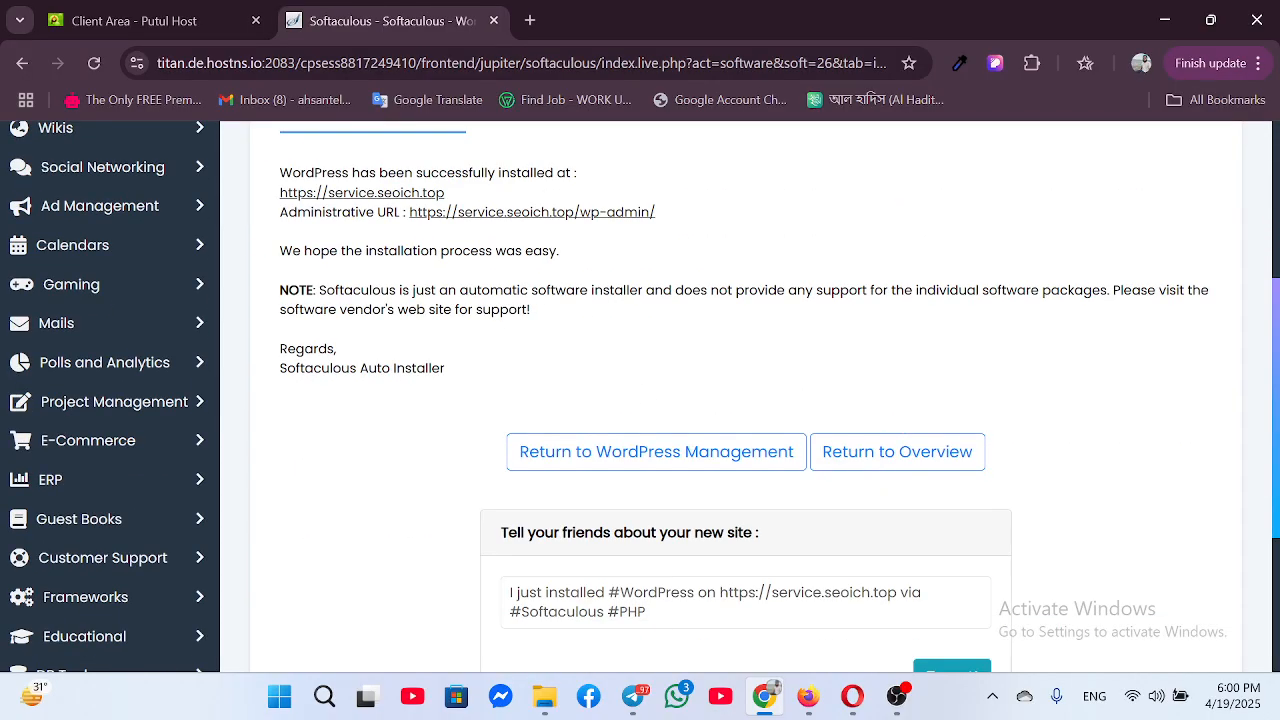
pyautogui.click(528, 213)
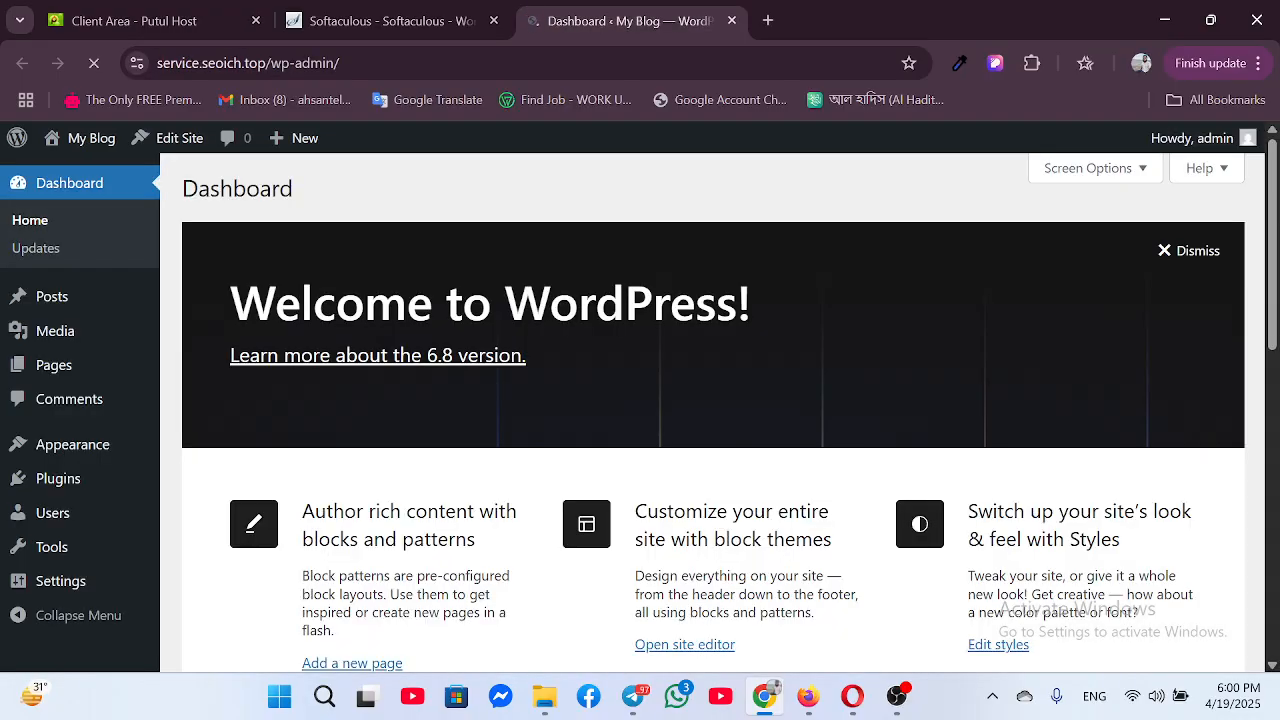
# Dismiss the Welcome to WordPress panel and show the dashboard's Screen Options
pyautogui.click(1178, 258)
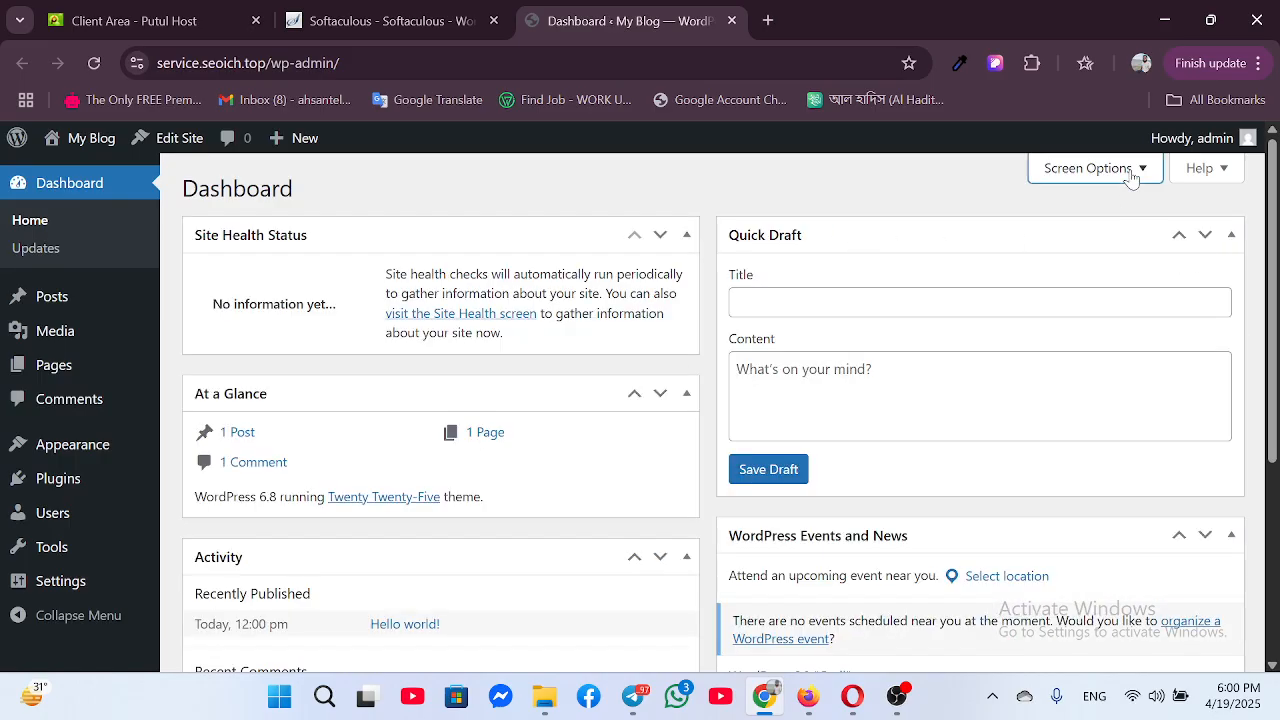
pyautogui.click(1090, 168)
# Hide the Site Health Status, At a Glance, Activity, Quick Draft and Events and News boxes
pyautogui.click(209, 277)
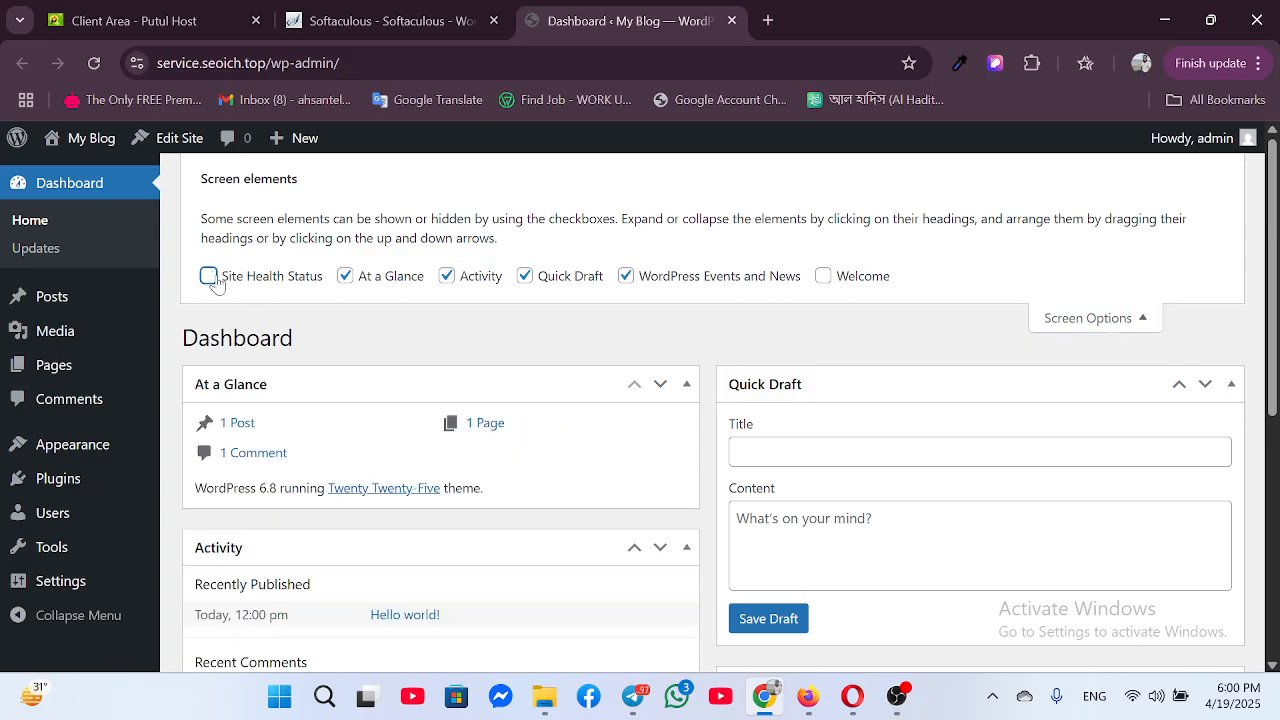
pyautogui.click(344, 276)
pyautogui.click(447, 276)
pyautogui.click(524, 276)
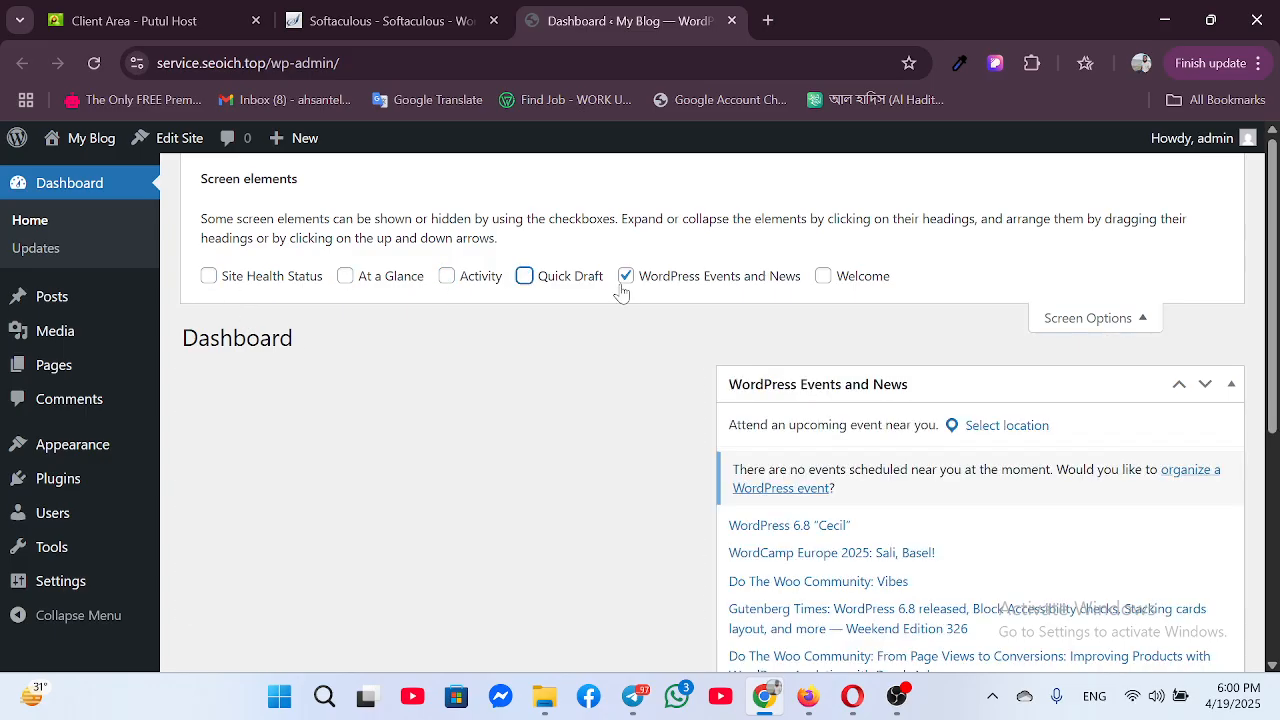
pyautogui.click(625, 277)
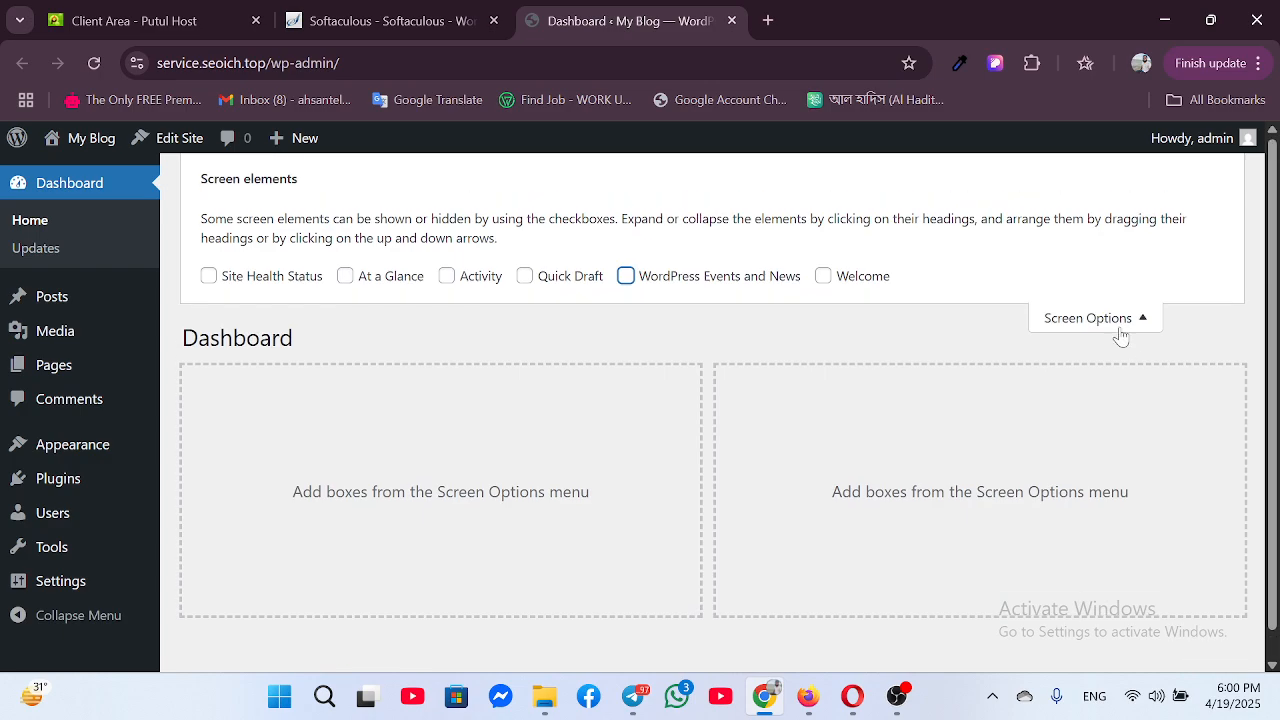
pyautogui.click(1119, 328)
# Move the Privacy Policy and Sample Page pages to the Trash with a bulk action
pyautogui.moveTo(62, 302)
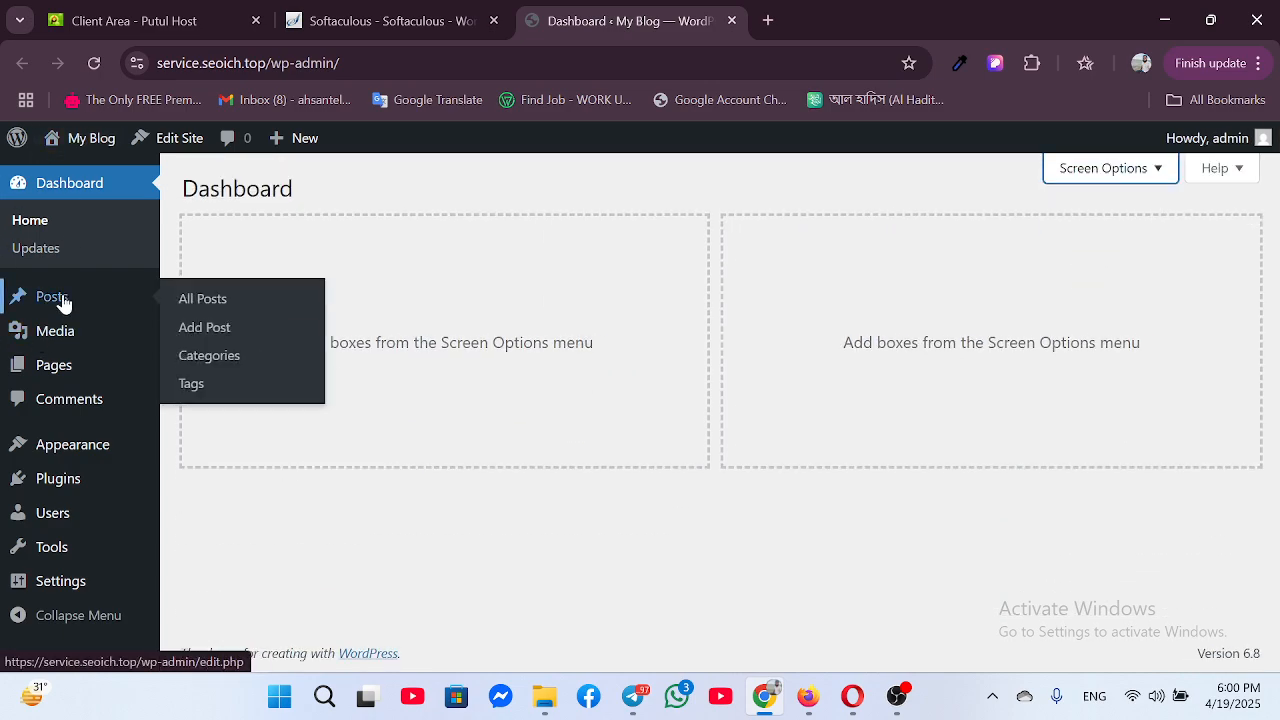
pyautogui.click(52, 367)
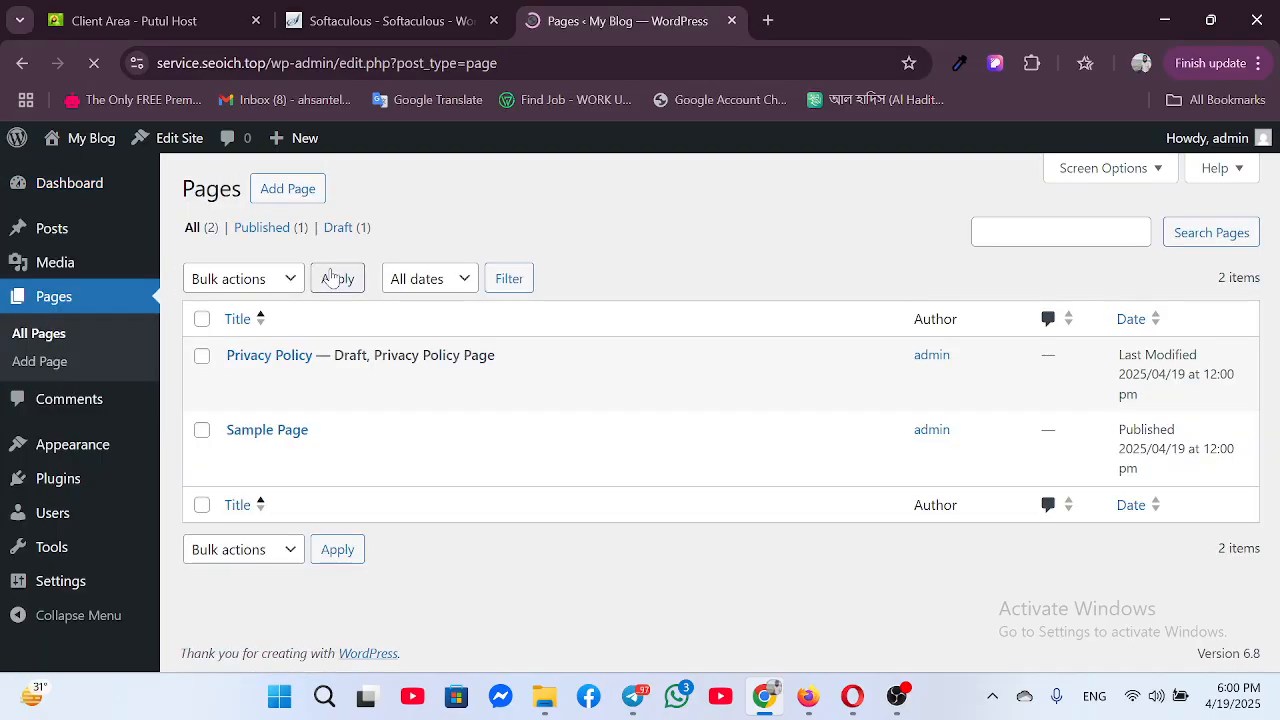
pyautogui.click(201, 318)
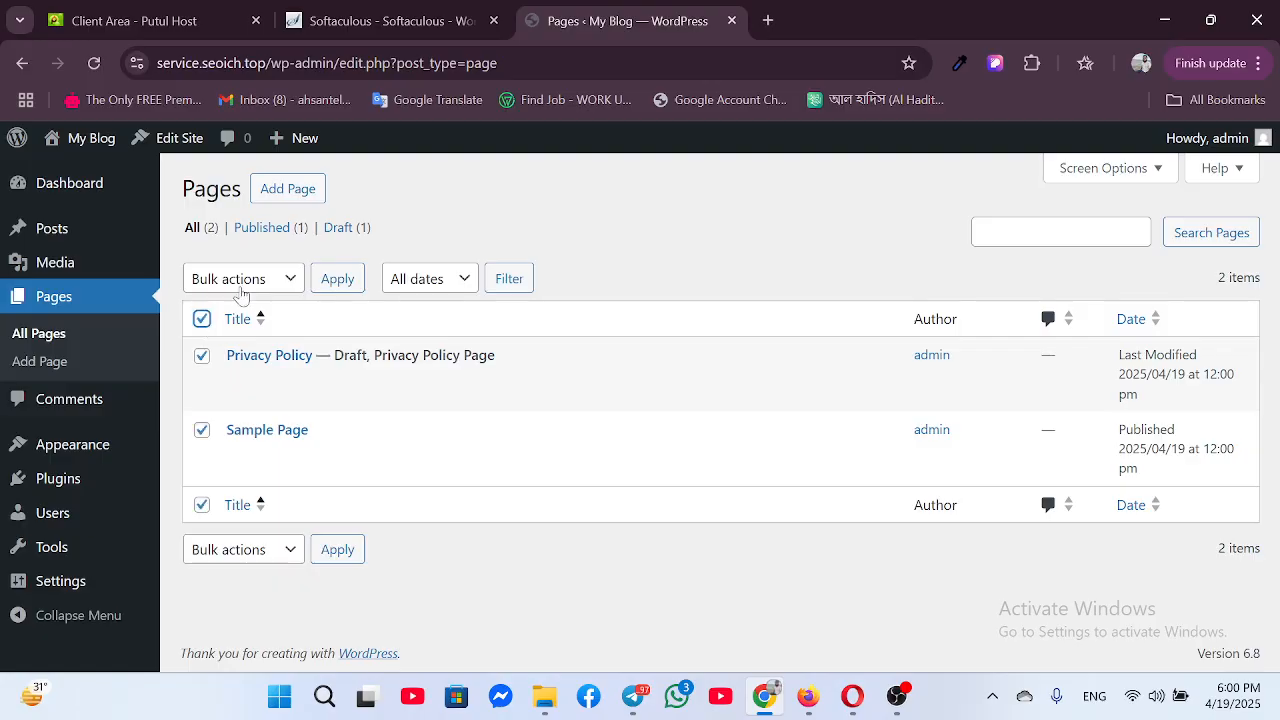
pyautogui.click(253, 282)
pyautogui.click(255, 360)
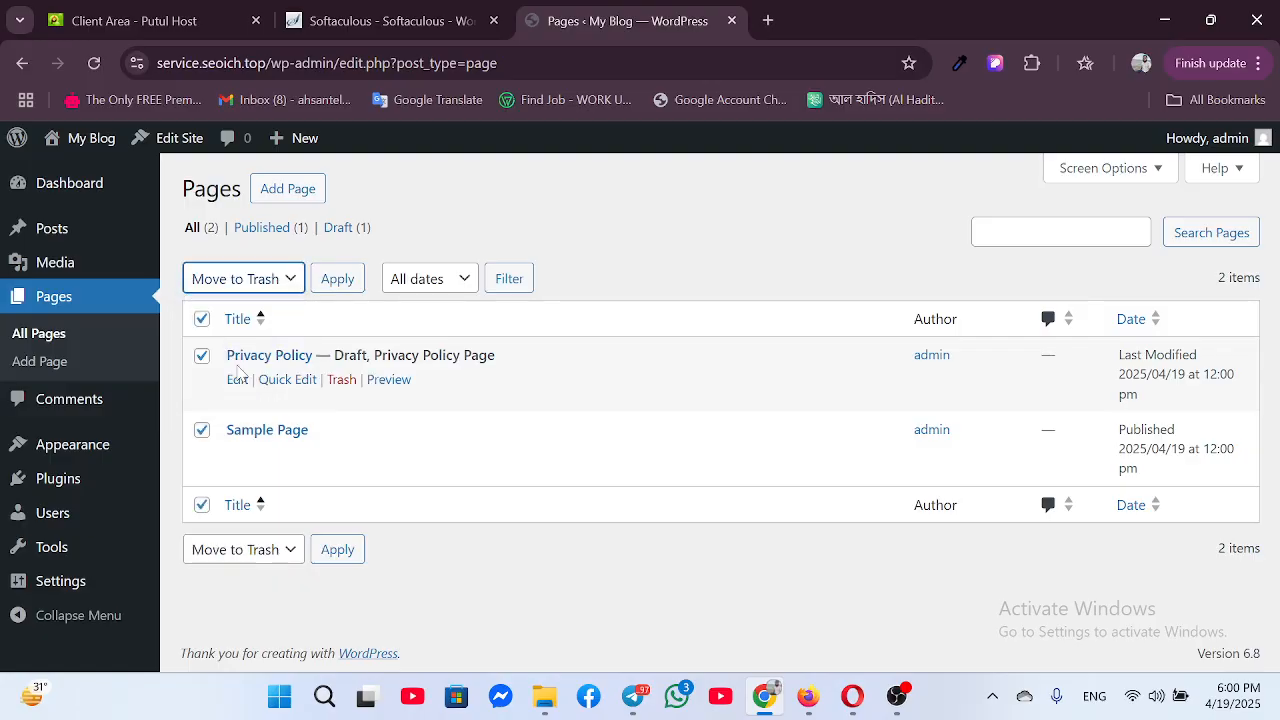
pyautogui.click(337, 279)
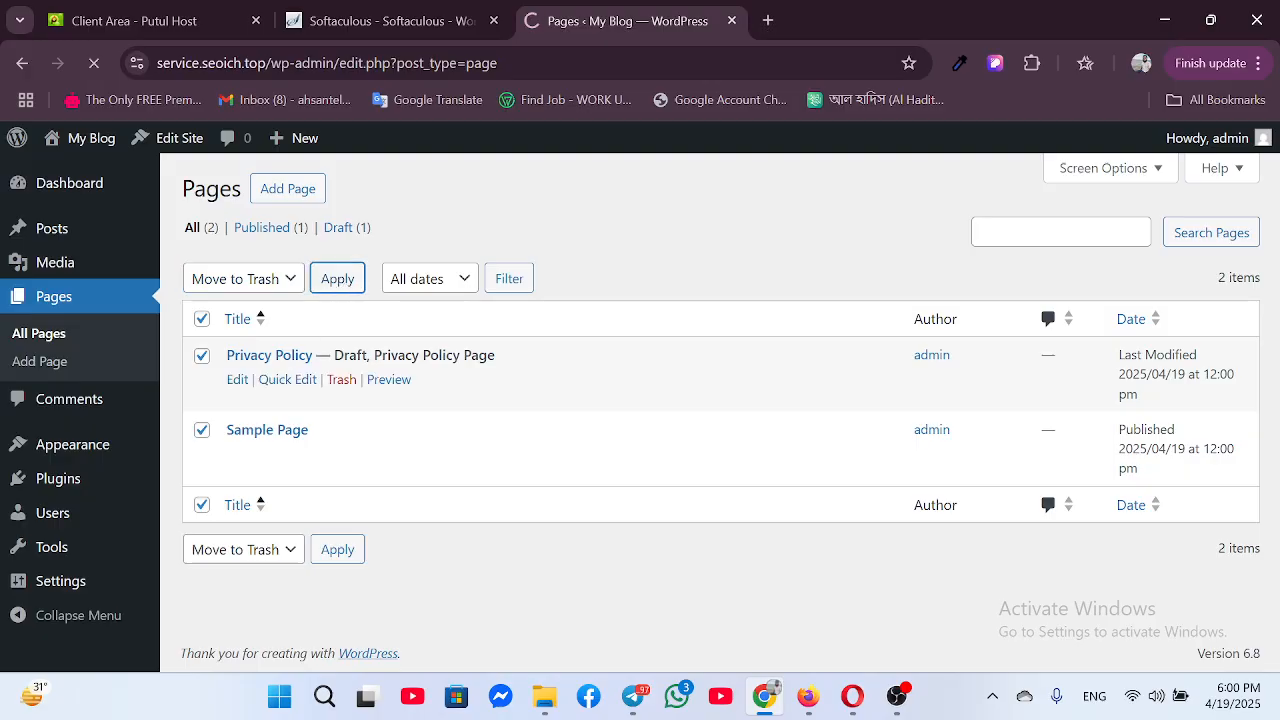
pyautogui.click(90, 479)
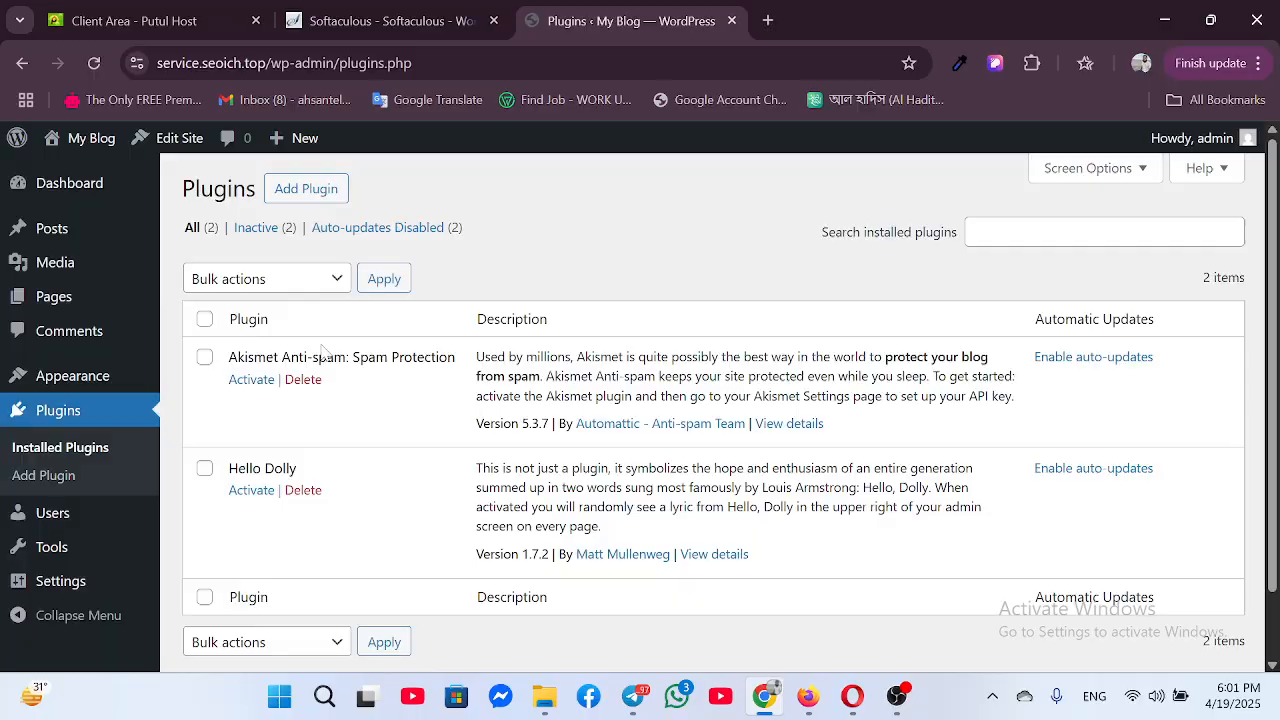
# Bulk-delete Akismet Anti-spam and Hello Dolly, then reload the now-empty Plugins page
pyautogui.click(204, 319)
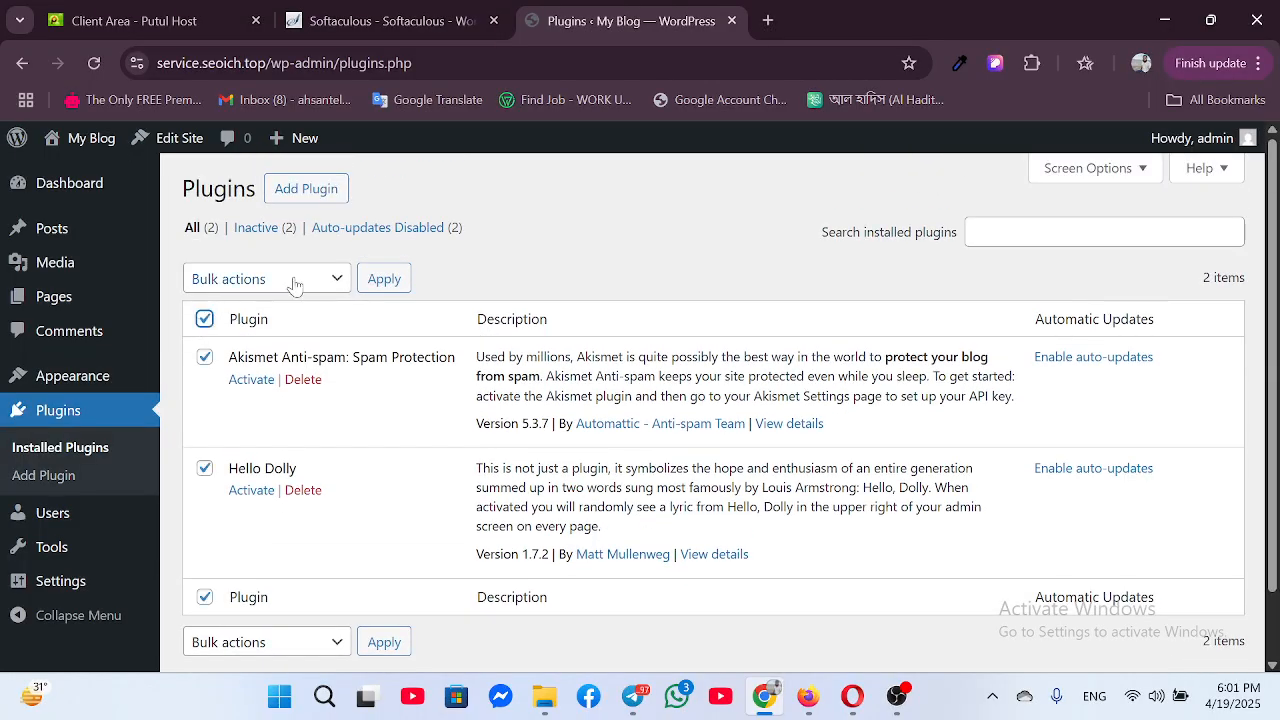
pyautogui.click(334, 280)
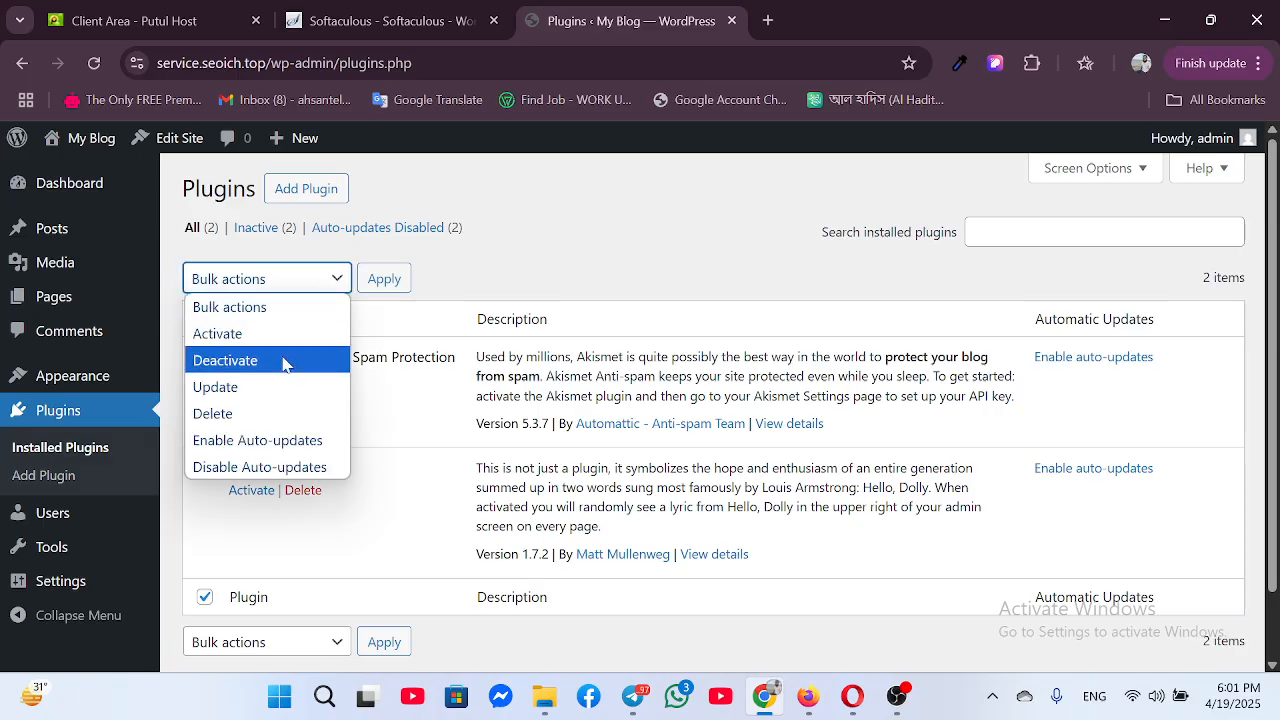
pyautogui.click(252, 413)
pyautogui.click(384, 279)
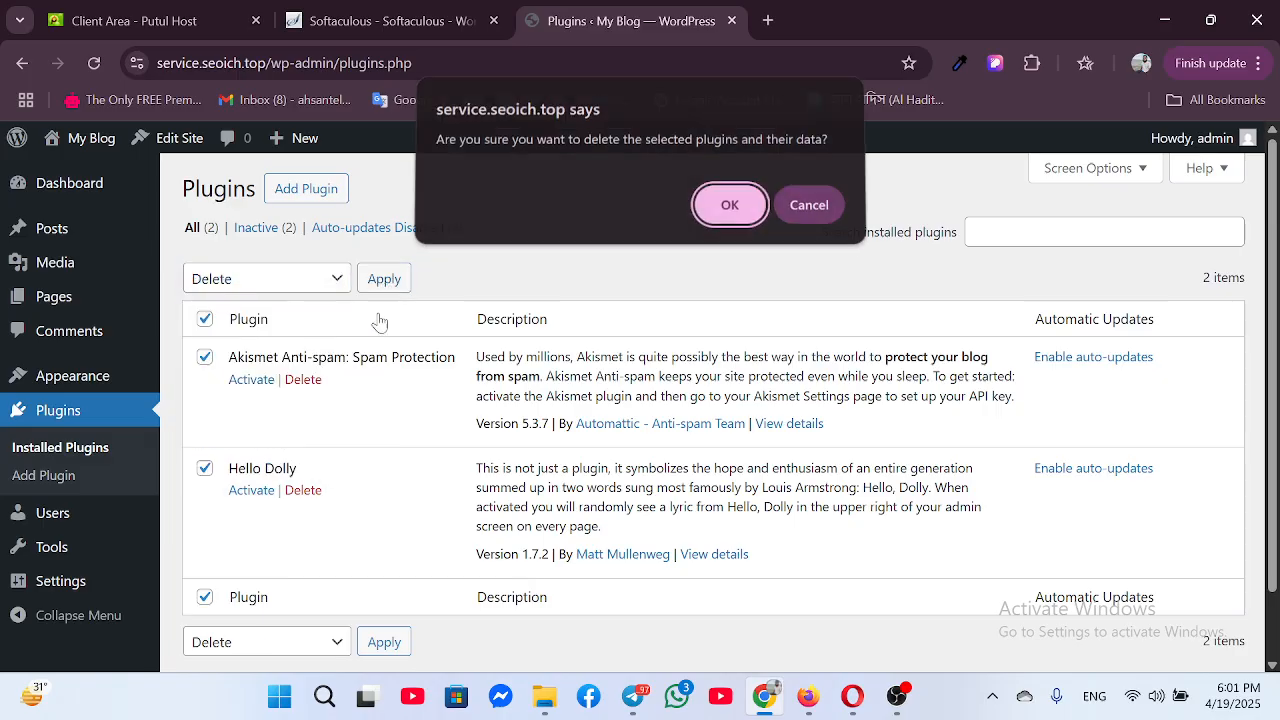
pyautogui.click(726, 212)
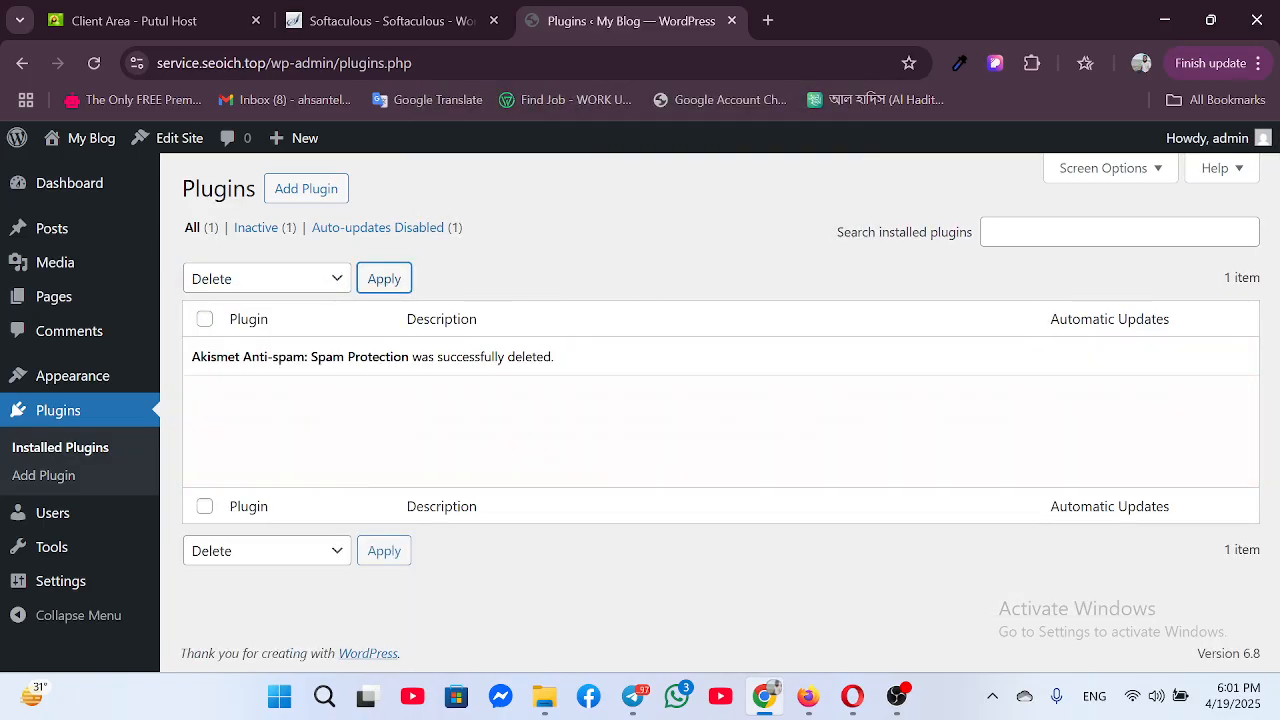
pyautogui.click(96, 63)
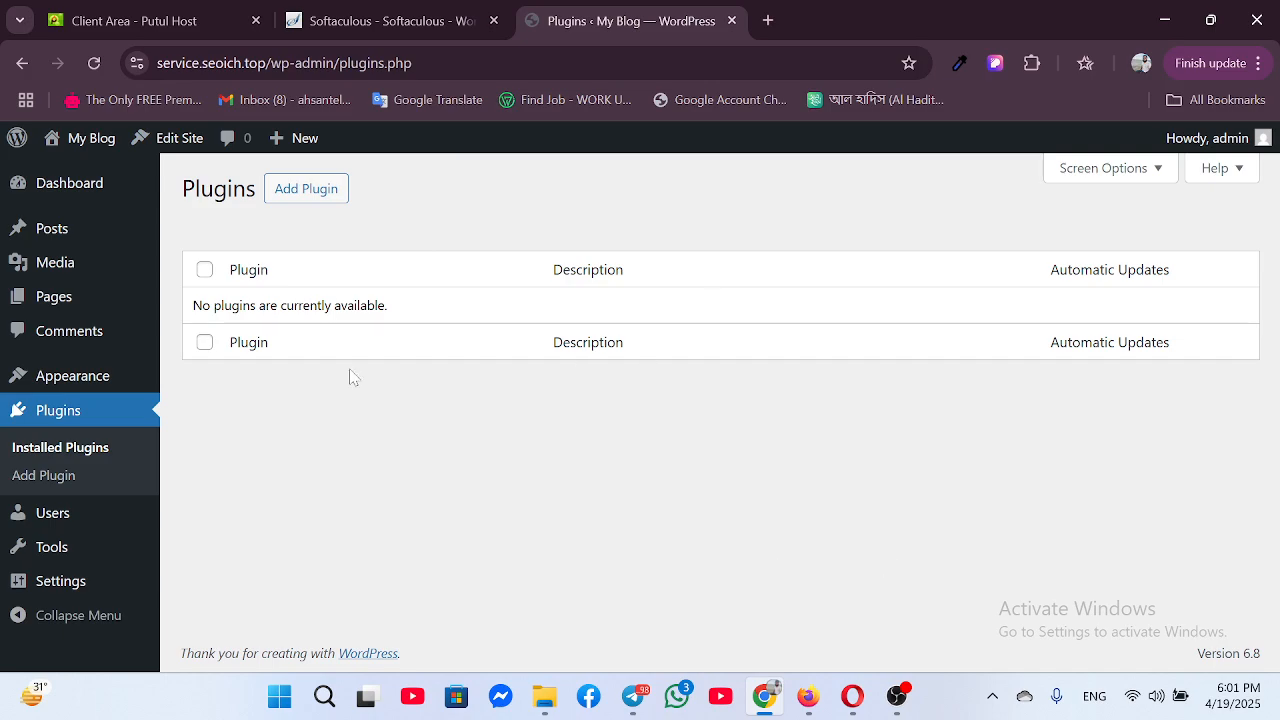
pyautogui.click(806, 700)
# Add the Digital Product Selling Website Template to the cart and check the cart drawer
pyautogui.scroll(-10, 691, 491)
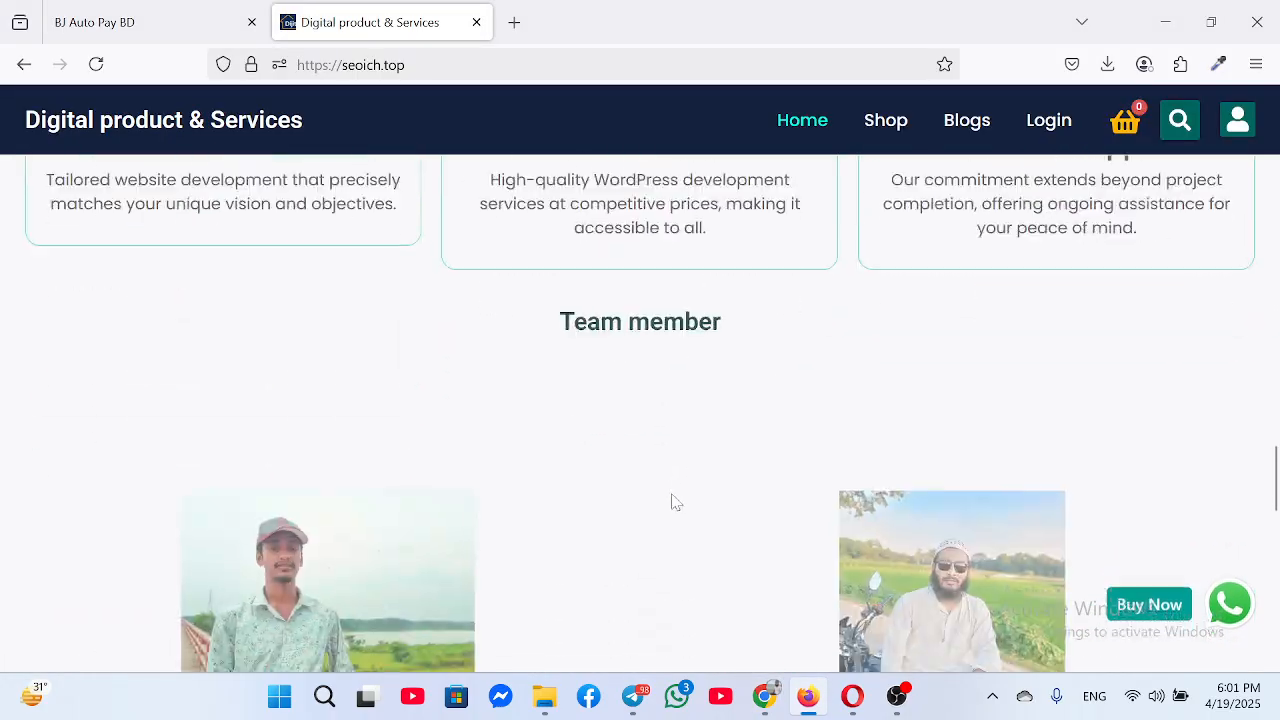
pyautogui.scroll(12, 672, 504)
pyautogui.scroll(5, 668, 505)
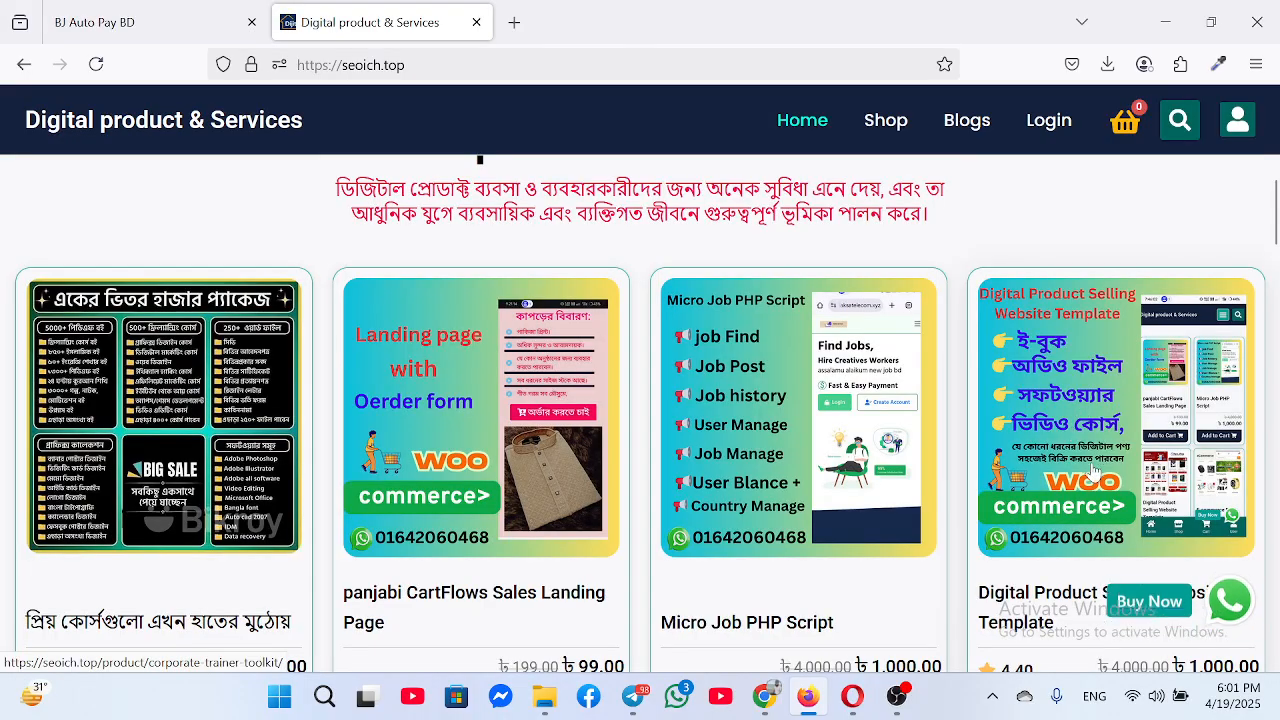
pyautogui.scroll(-4, 1095, 475)
pyautogui.click(1100, 370)
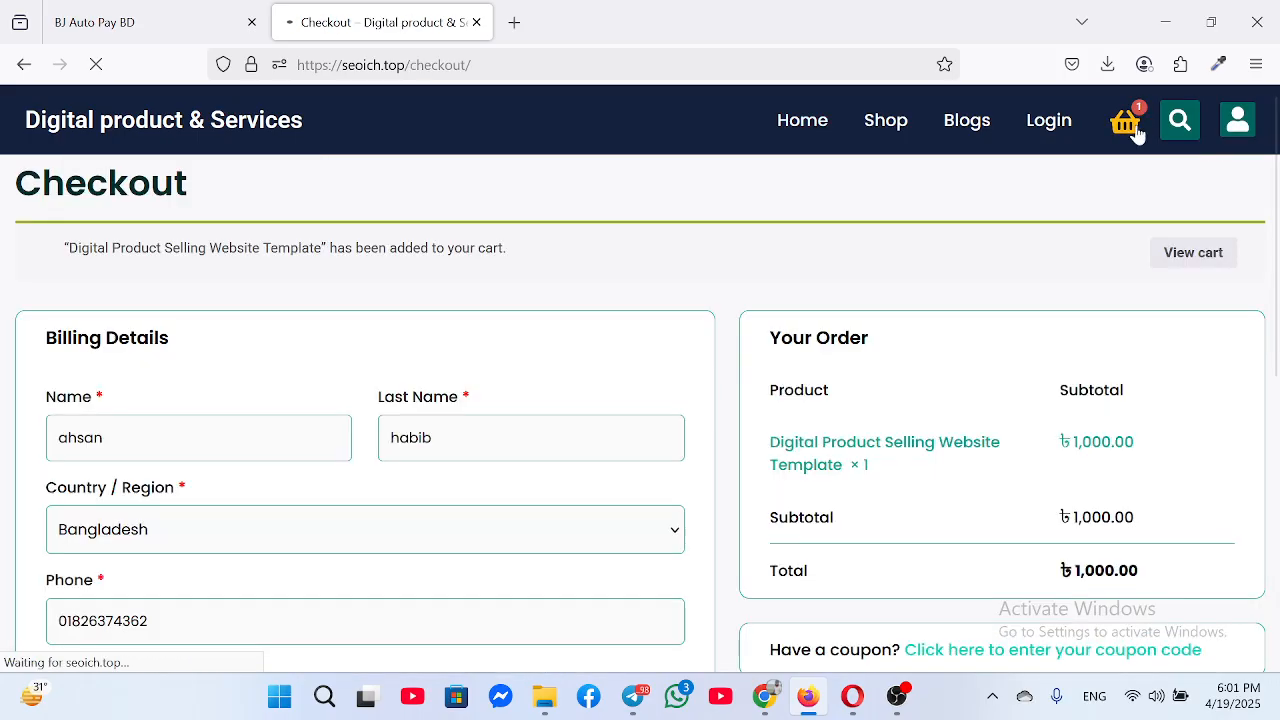
pyautogui.click(1128, 124)
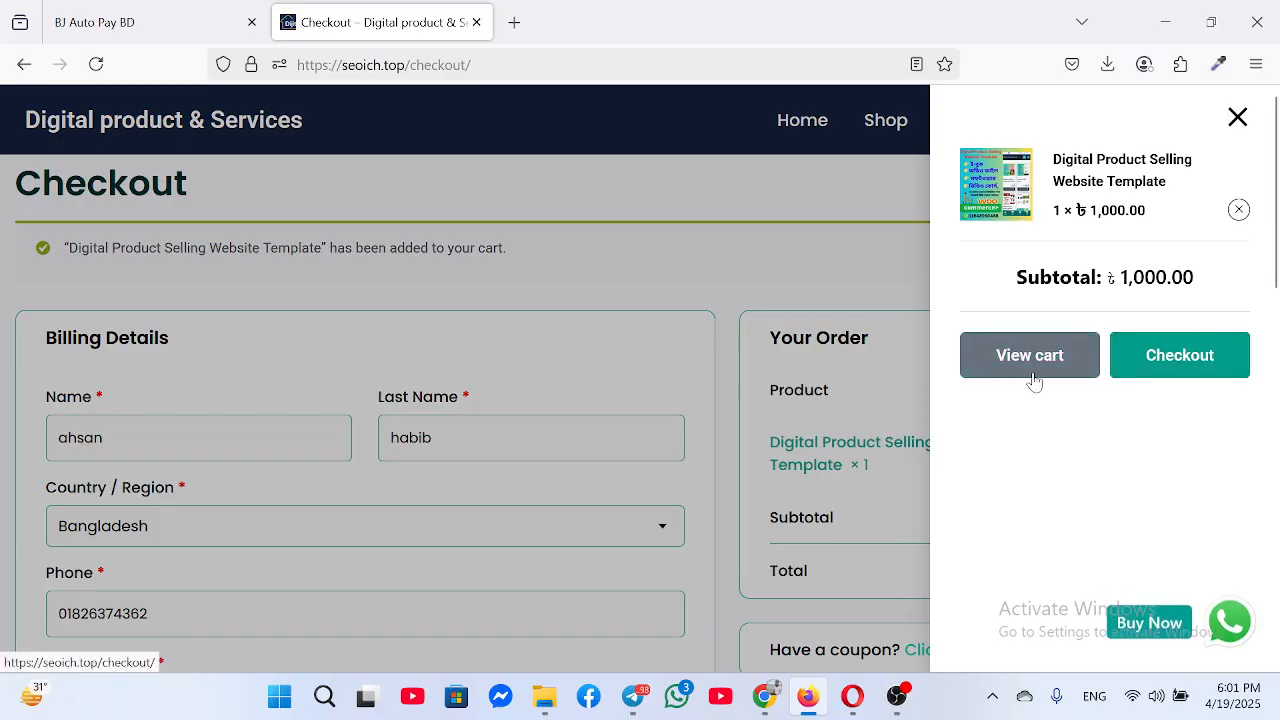
pyautogui.click(613, 281)
# Scroll through the checkout page, then minimize the store window
pyautogui.scroll(-2, 368, 516)
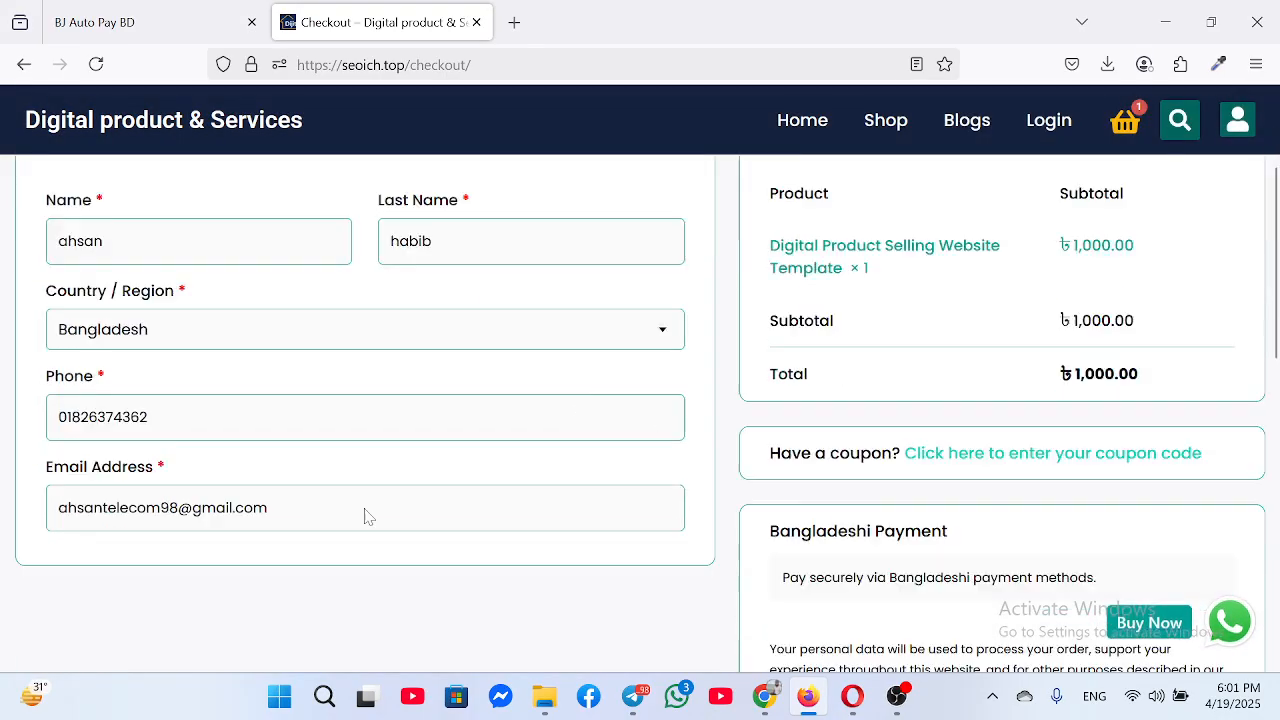
pyautogui.scroll(-6, 368, 516)
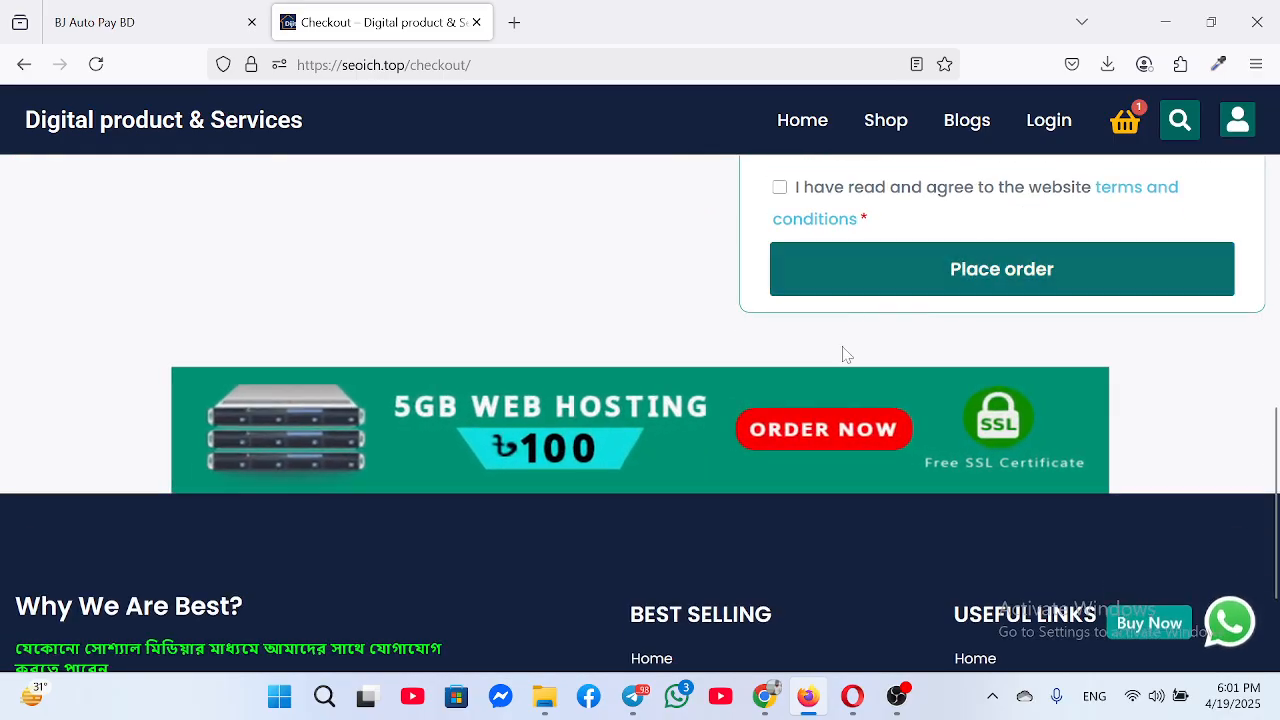
pyautogui.scroll(8, 820, 300)
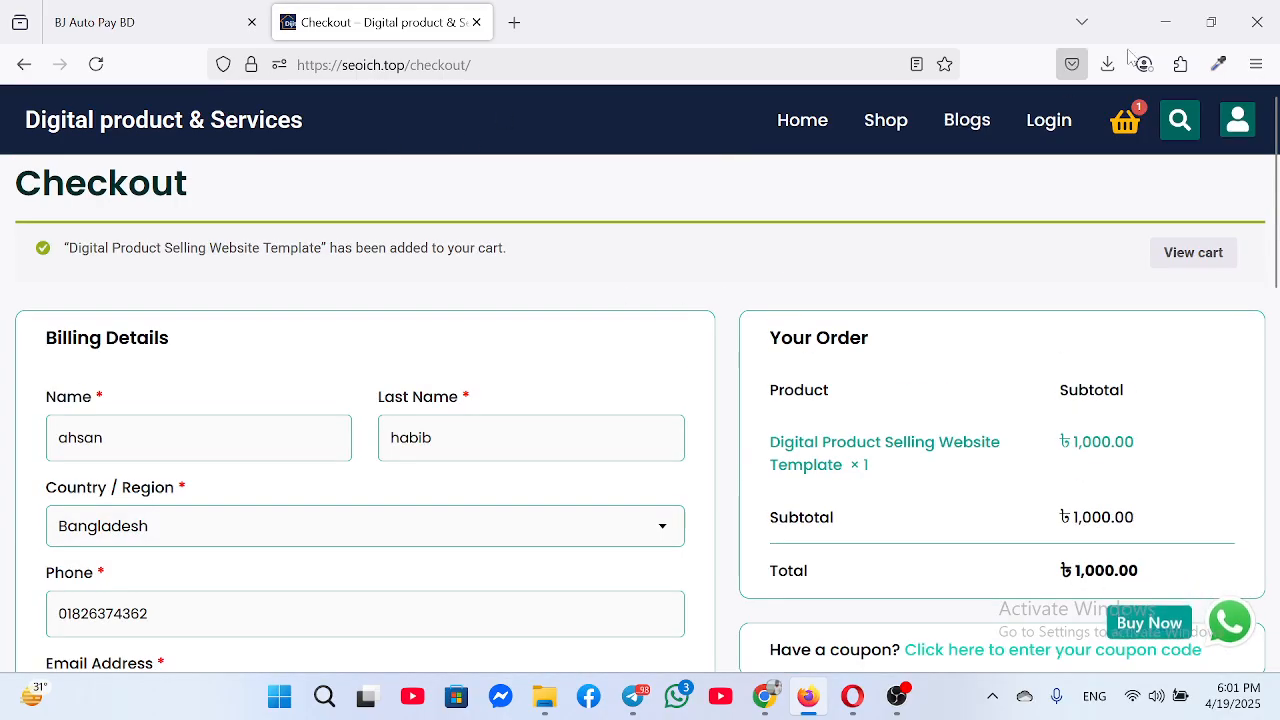
pyautogui.click(1165, 21)
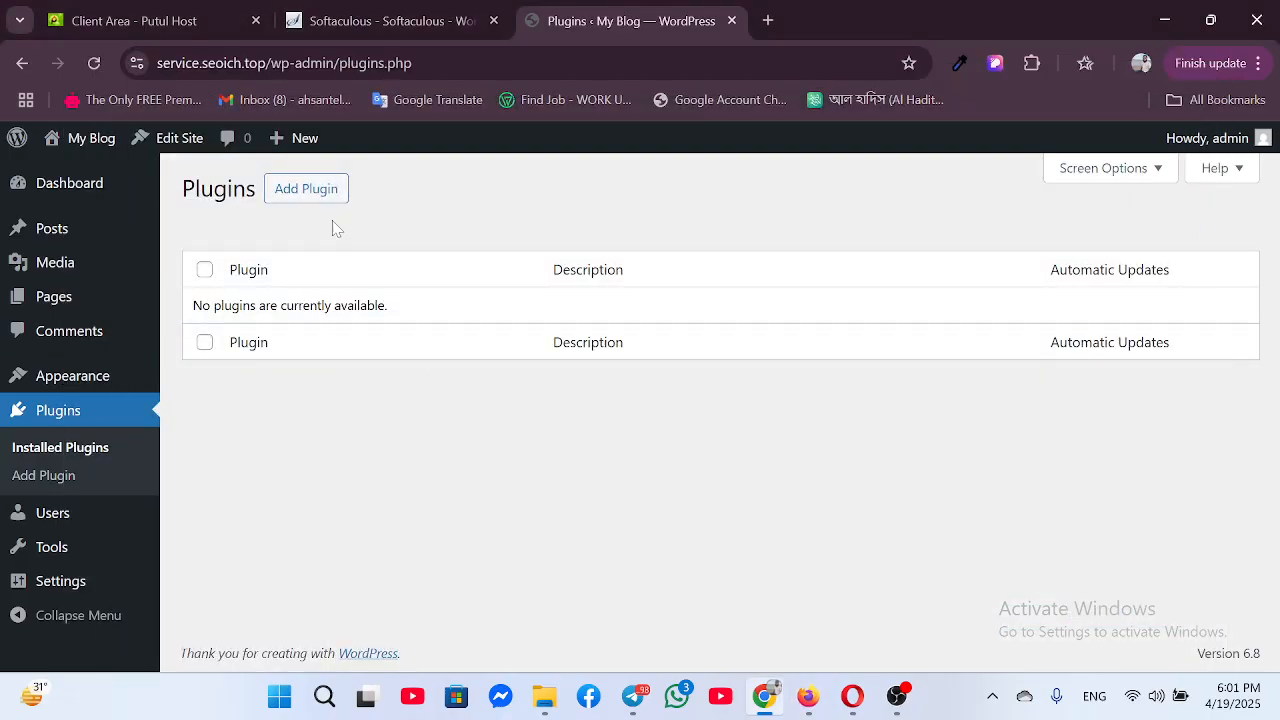
# Search plugins for 'wpvi', then install and activate WPvivid Backup & Migration
pyautogui.click(306, 189)
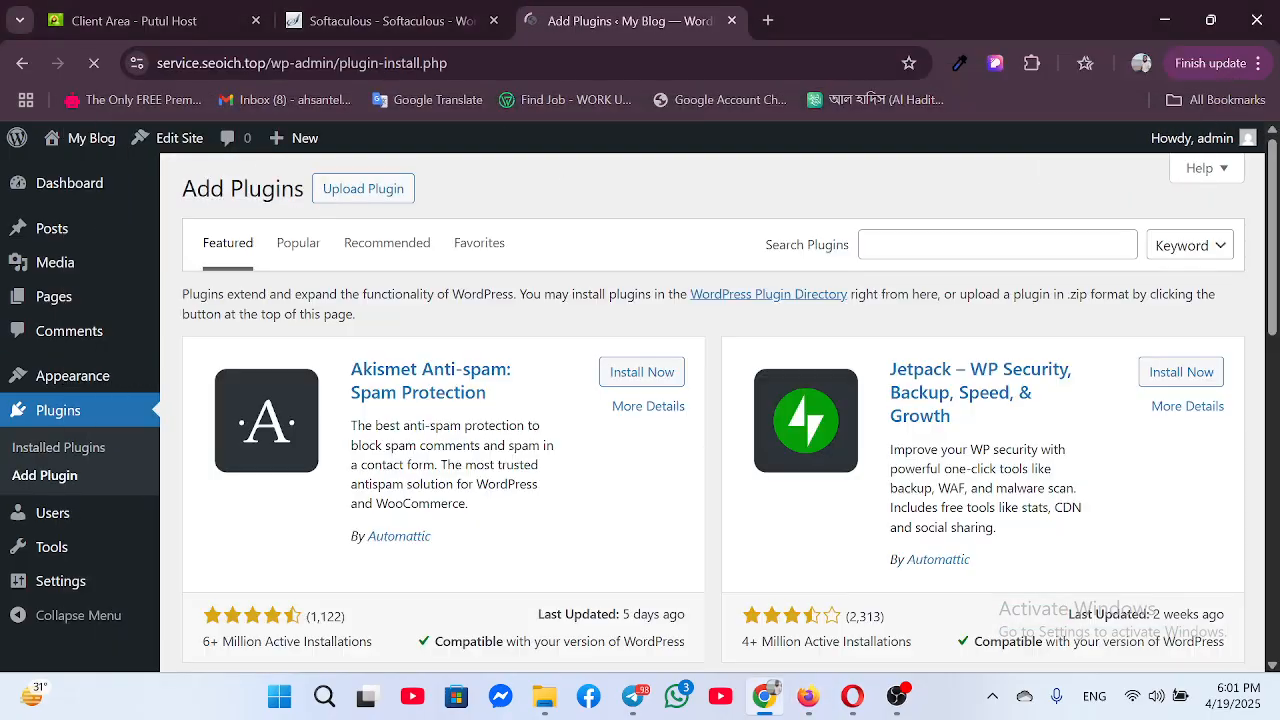
pyautogui.click(997, 245)
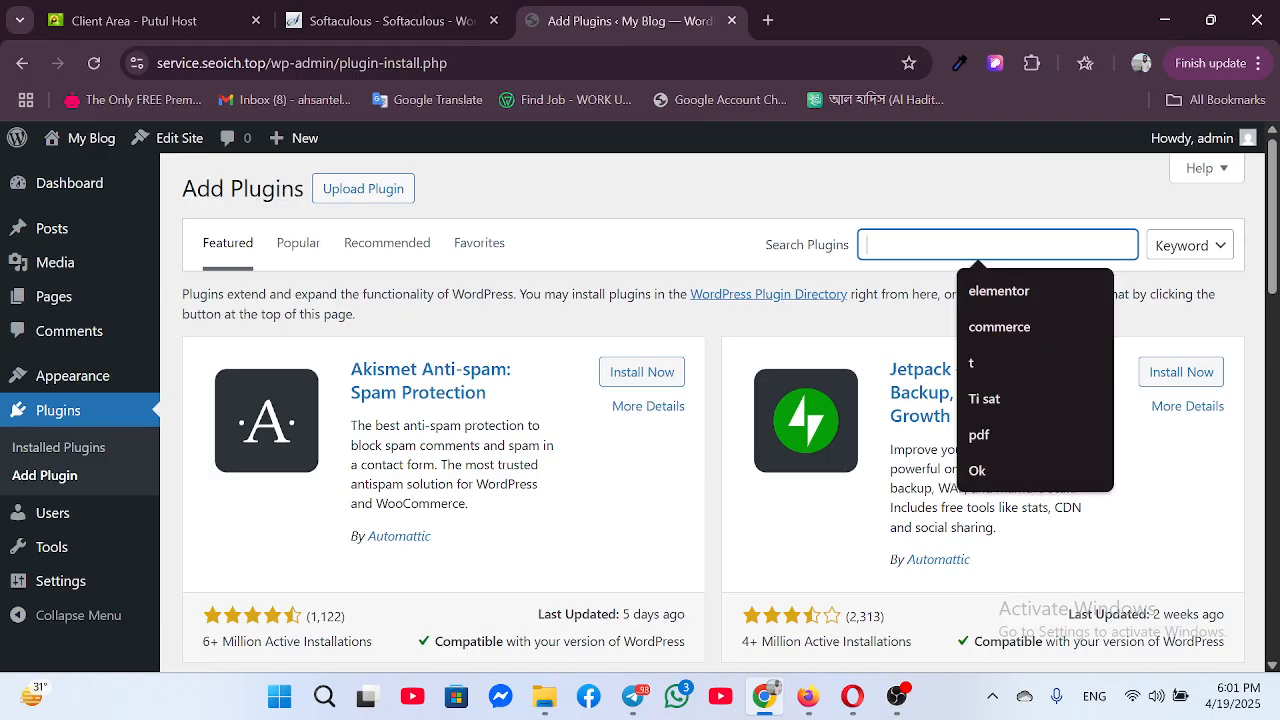
pyautogui.write('wp')
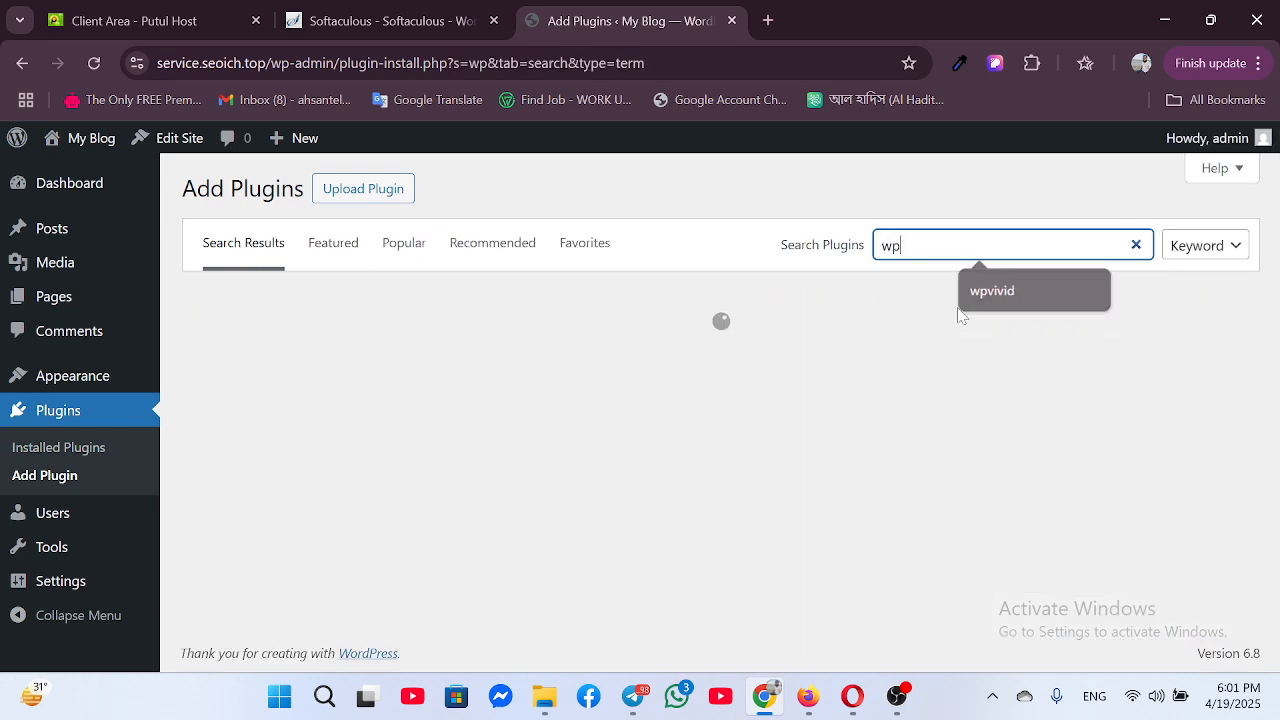
pyautogui.write('vivid')
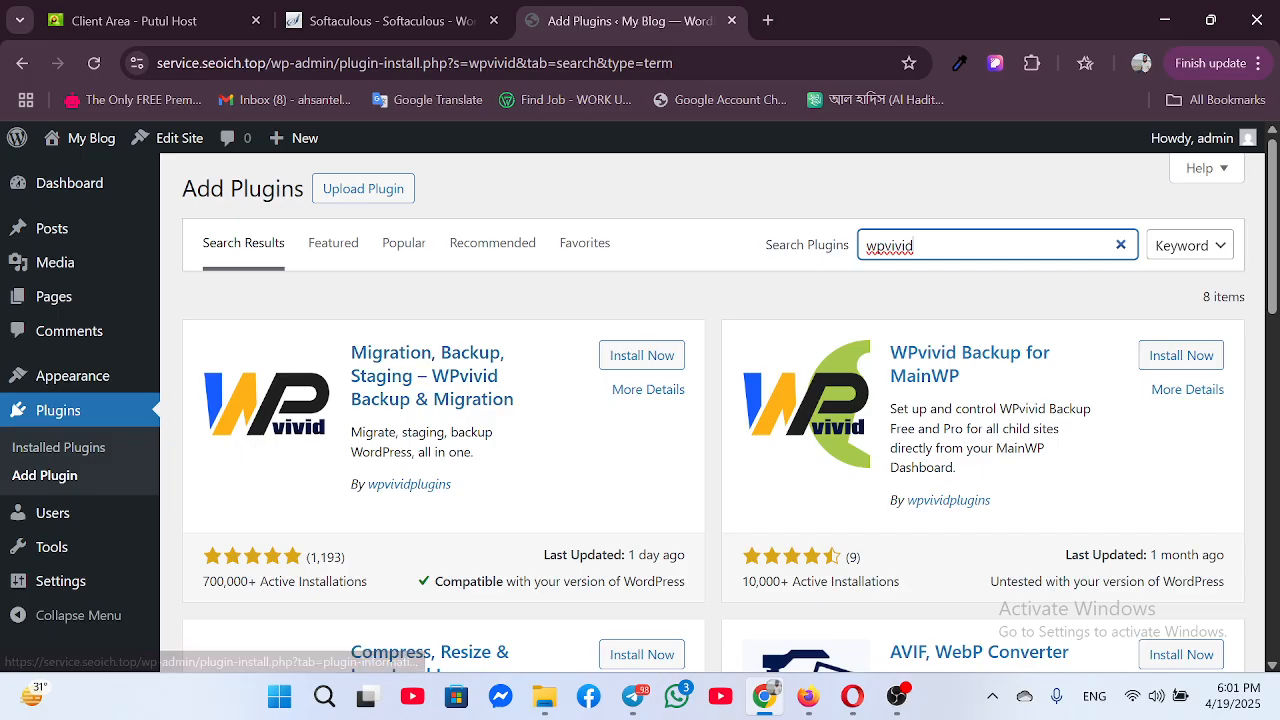
pyautogui.click(642, 355)
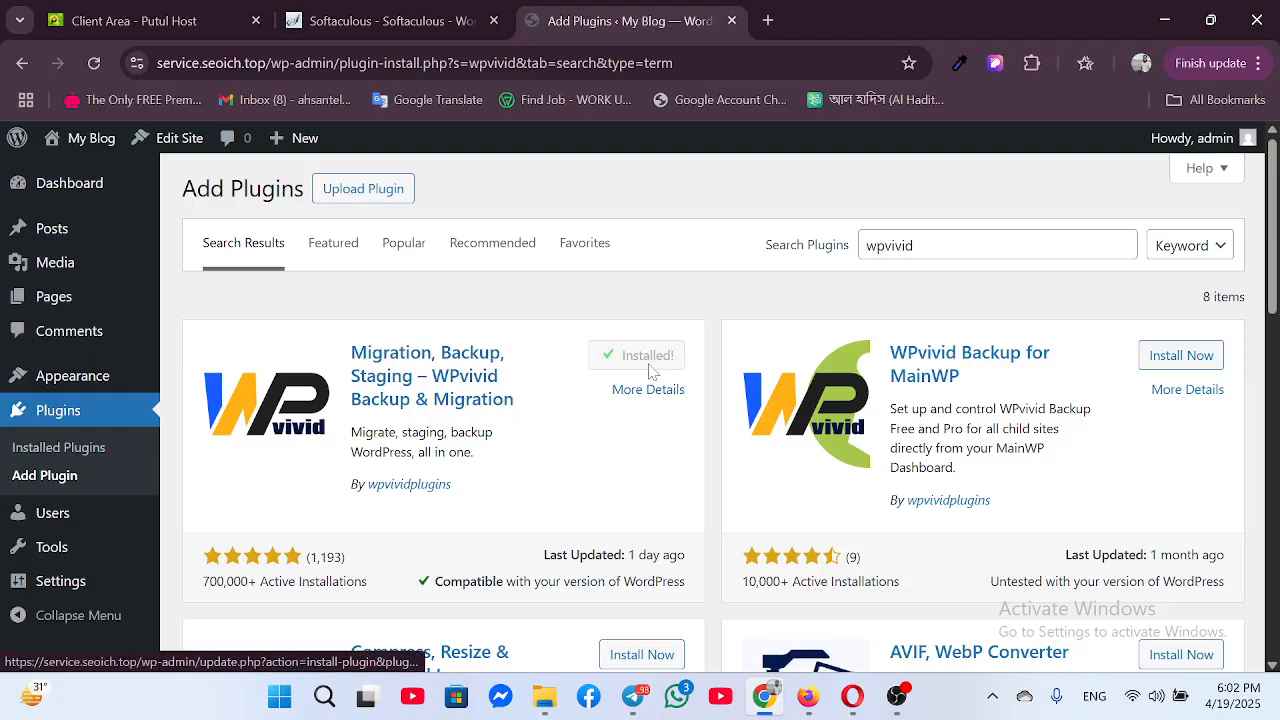
pyautogui.click(650, 360)
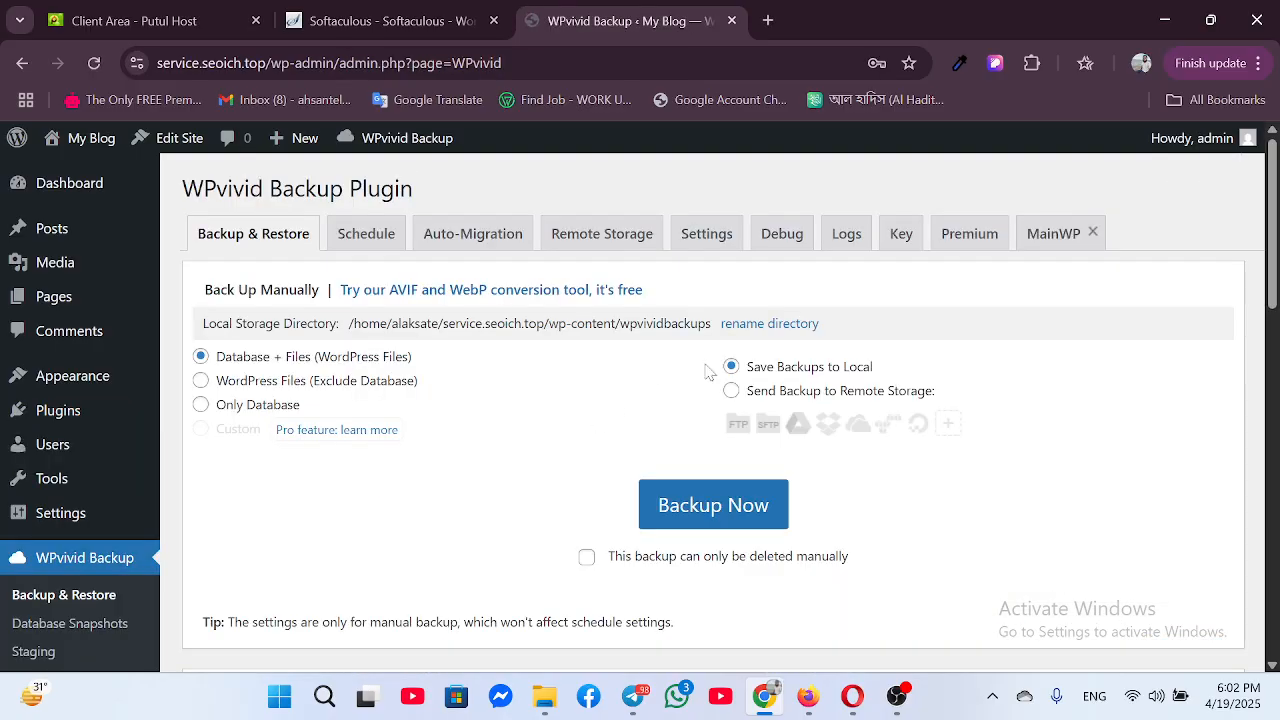
# Switch the WPvivid Backup & Restore page to its Upload tab and scroll to the file drop zone
pyautogui.scroll(-15, 600, 380)
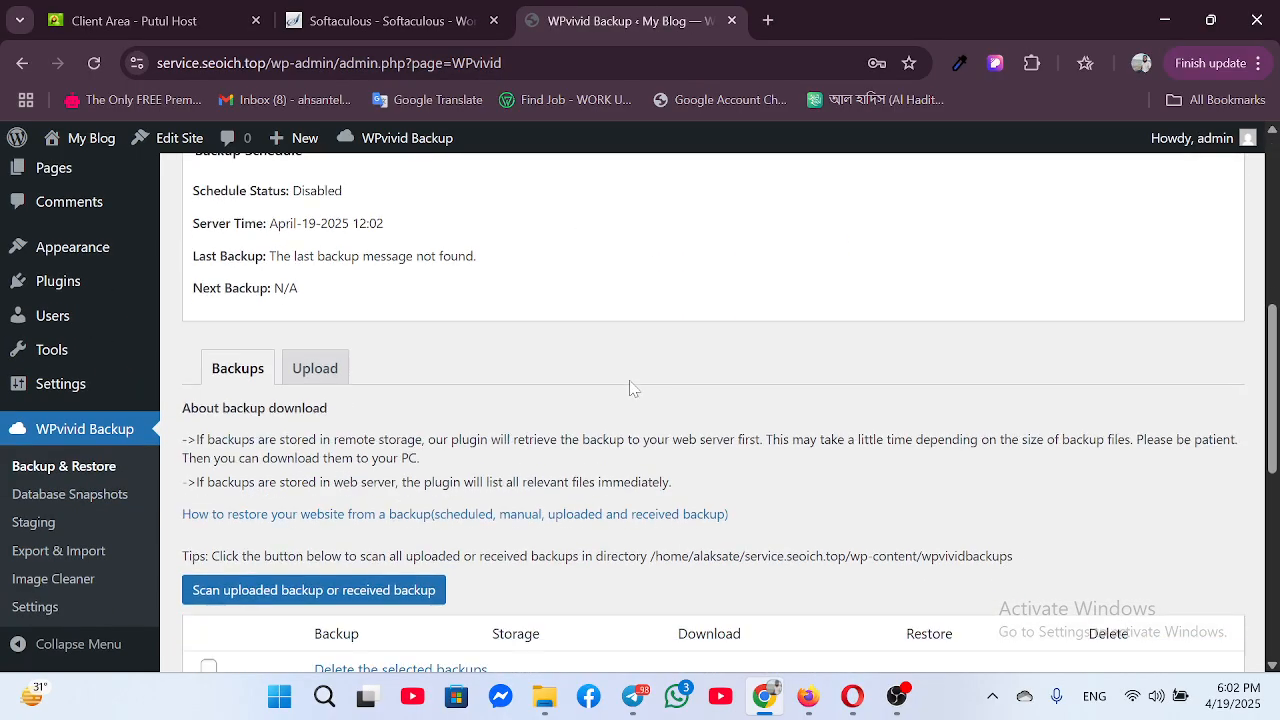
pyautogui.scroll(8, 573, 385)
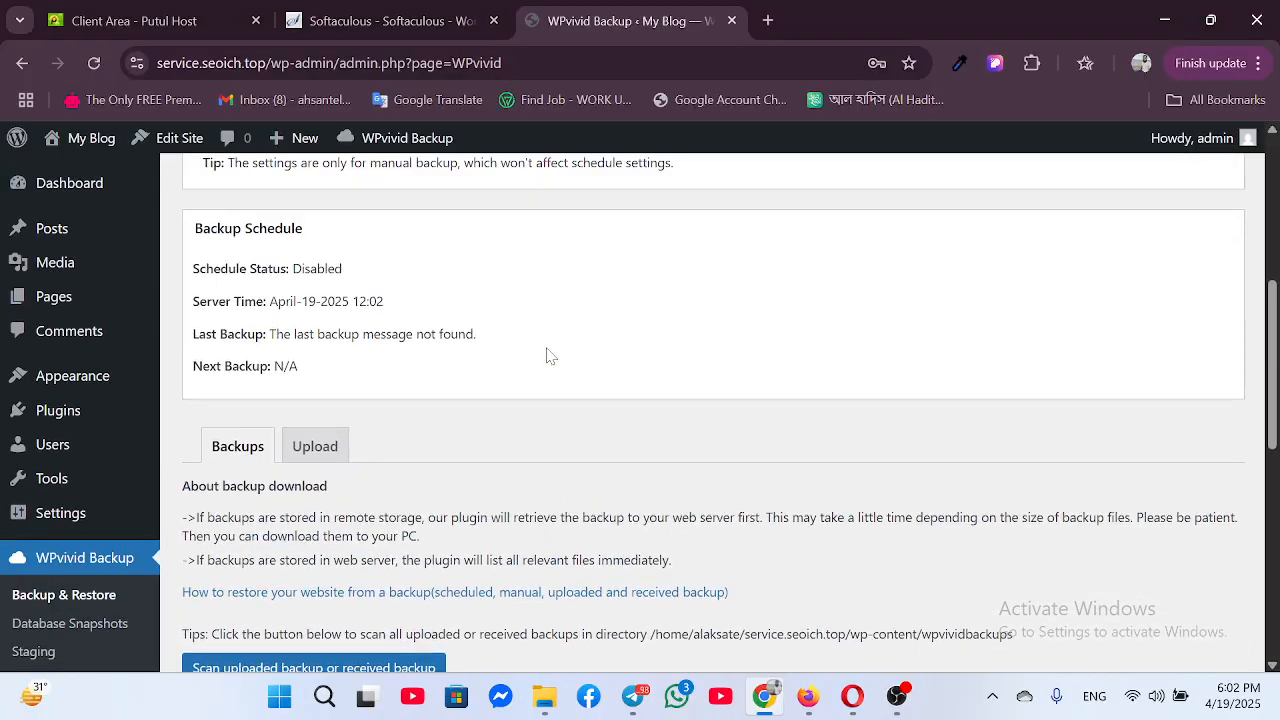
pyautogui.scroll(-3, 500, 380)
pyautogui.scroll(10, 470, 360)
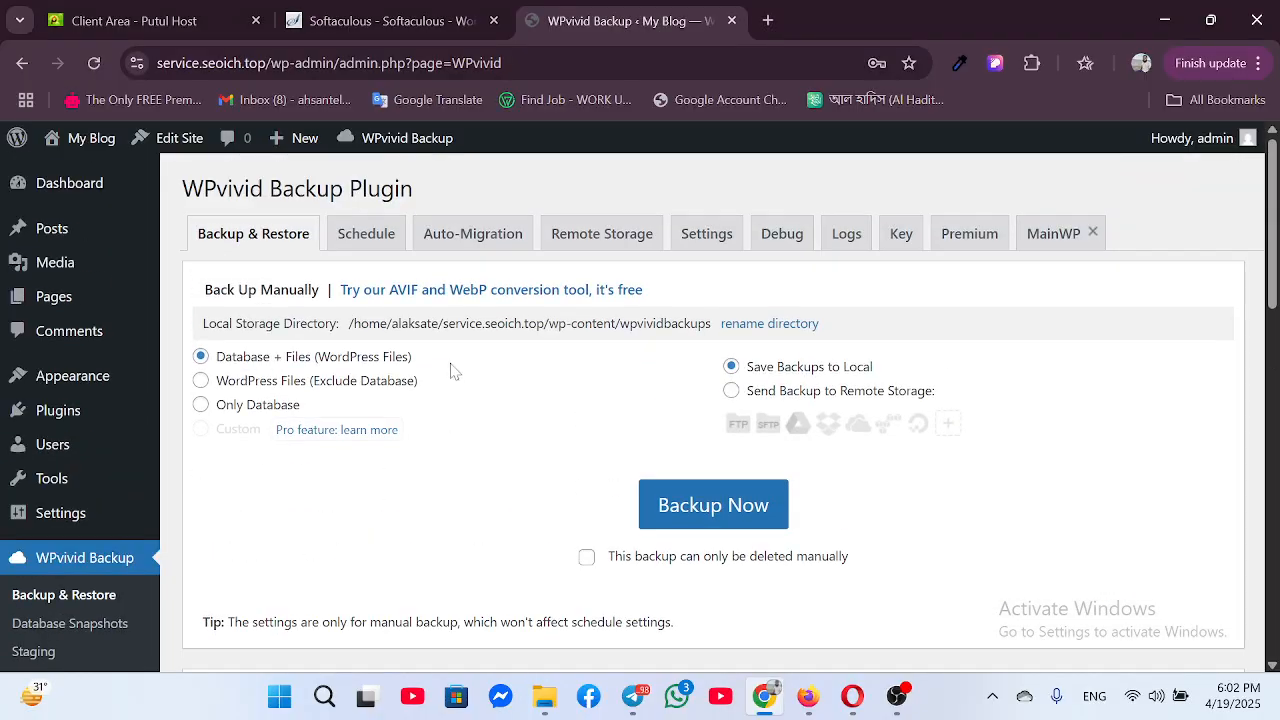
pyautogui.scroll(-7, 486, 360)
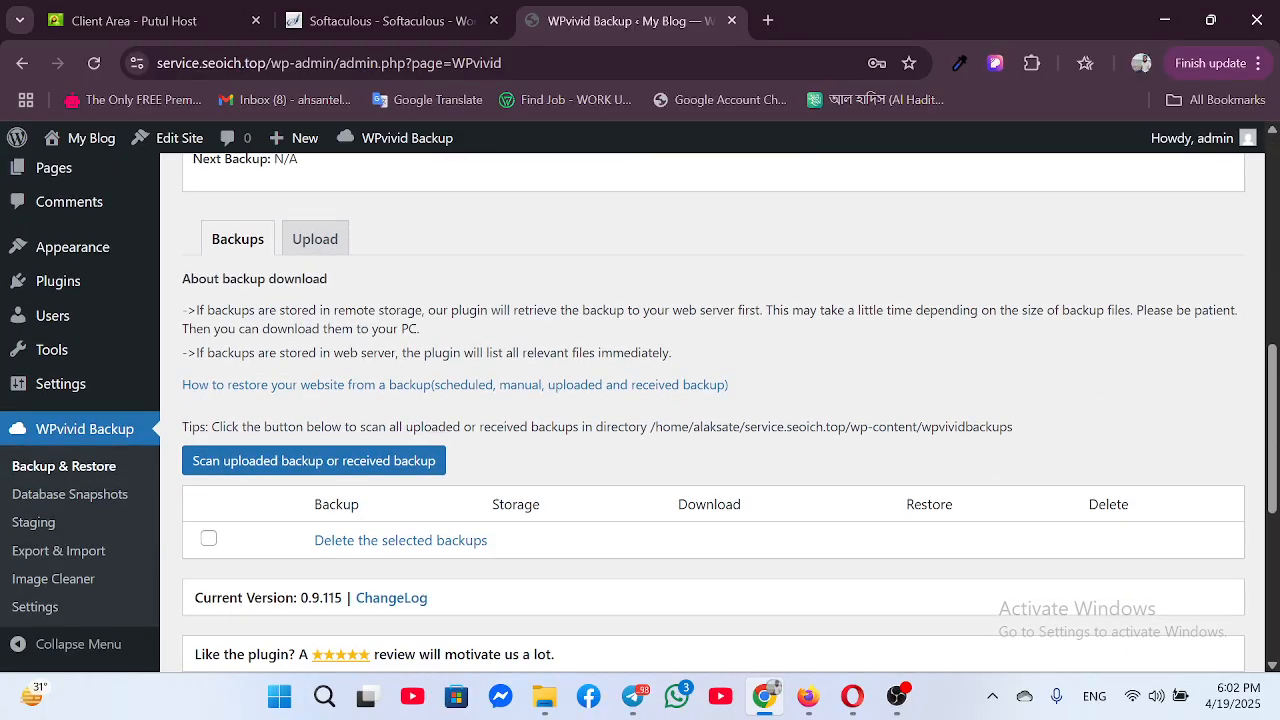
pyautogui.click(314, 239)
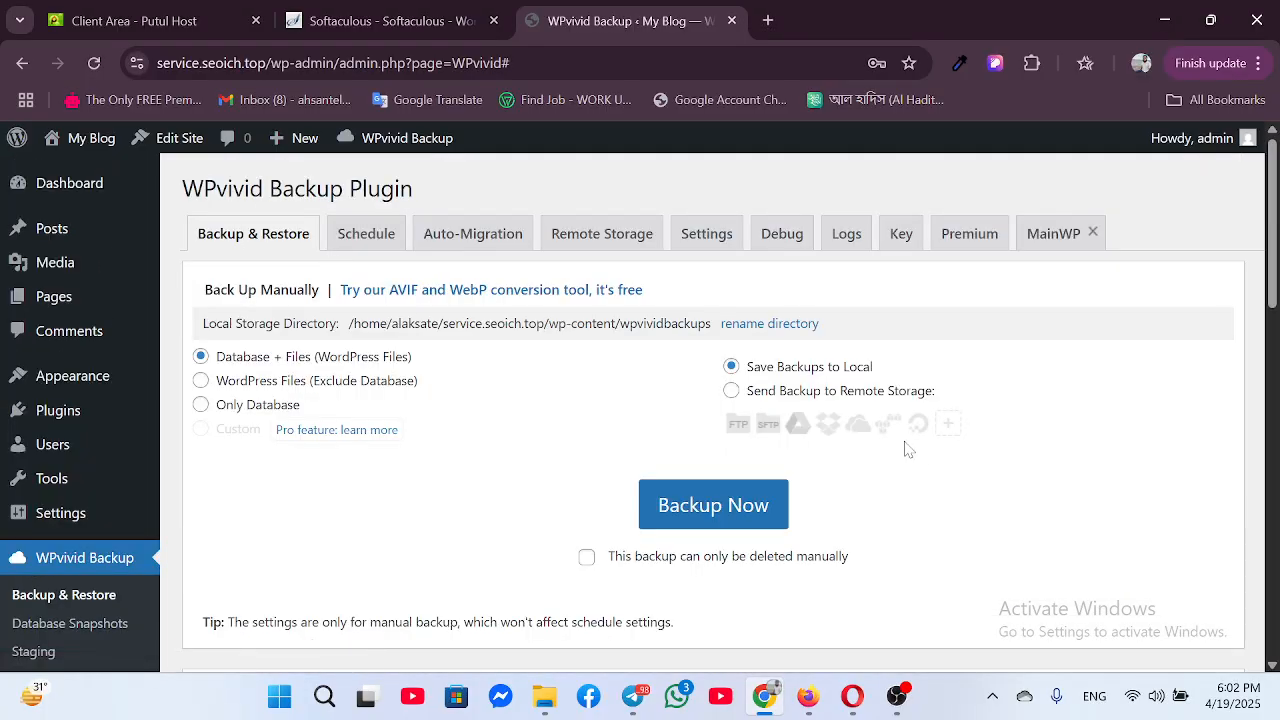
pyautogui.scroll(-4, 893, 467)
pyautogui.scroll(-5, 893, 467)
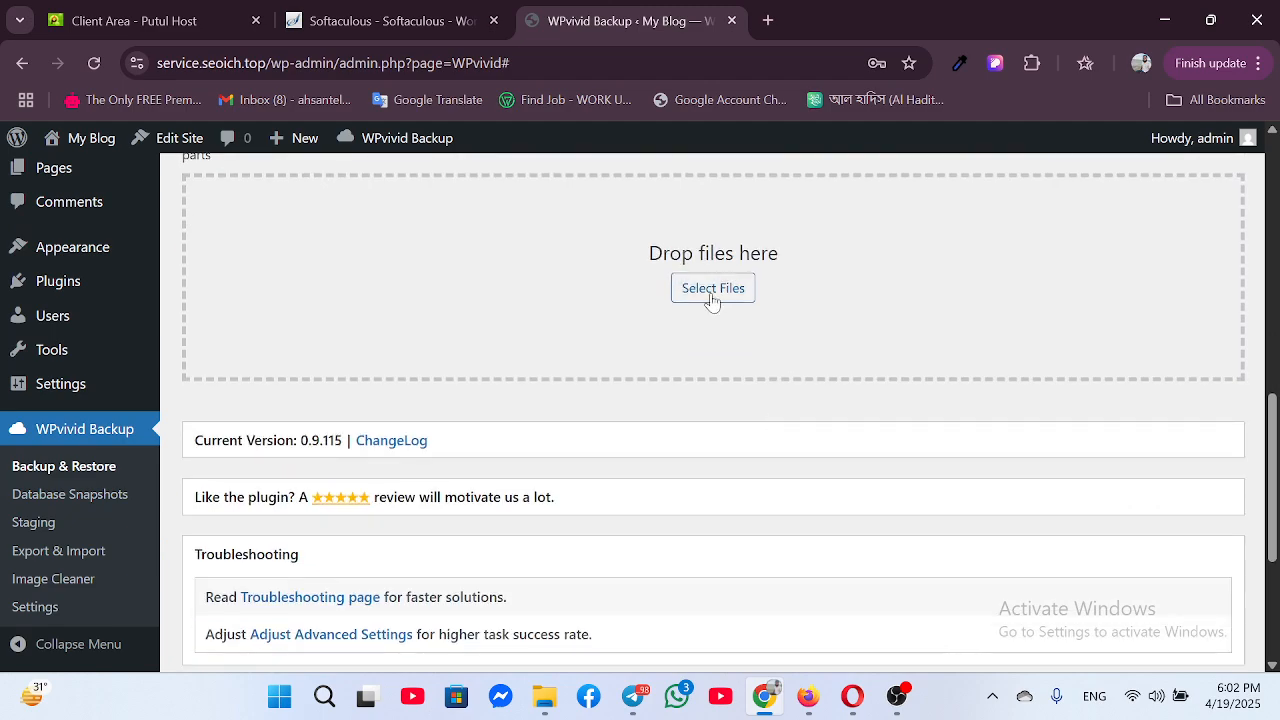
# Browse New Volume (F:) to the dijital prodact selling web folder and pick the WPvivid backup zip
pyautogui.click(719, 297)
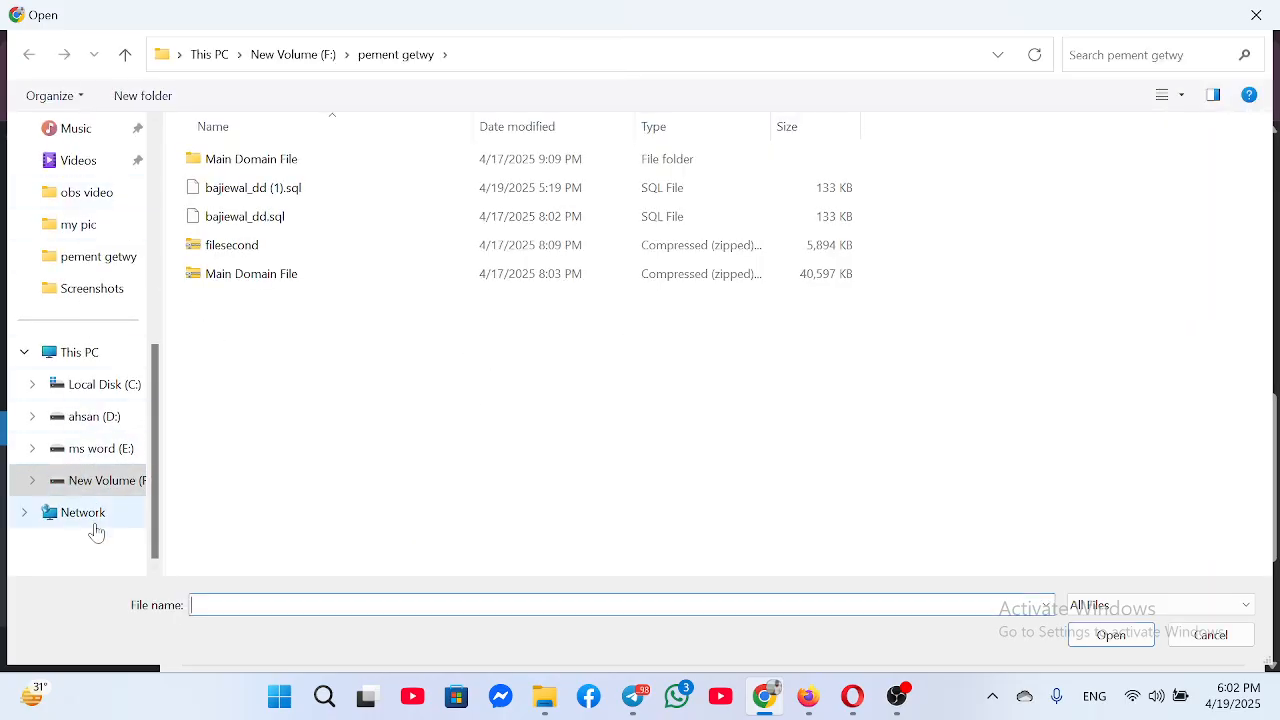
pyautogui.click(110, 484)
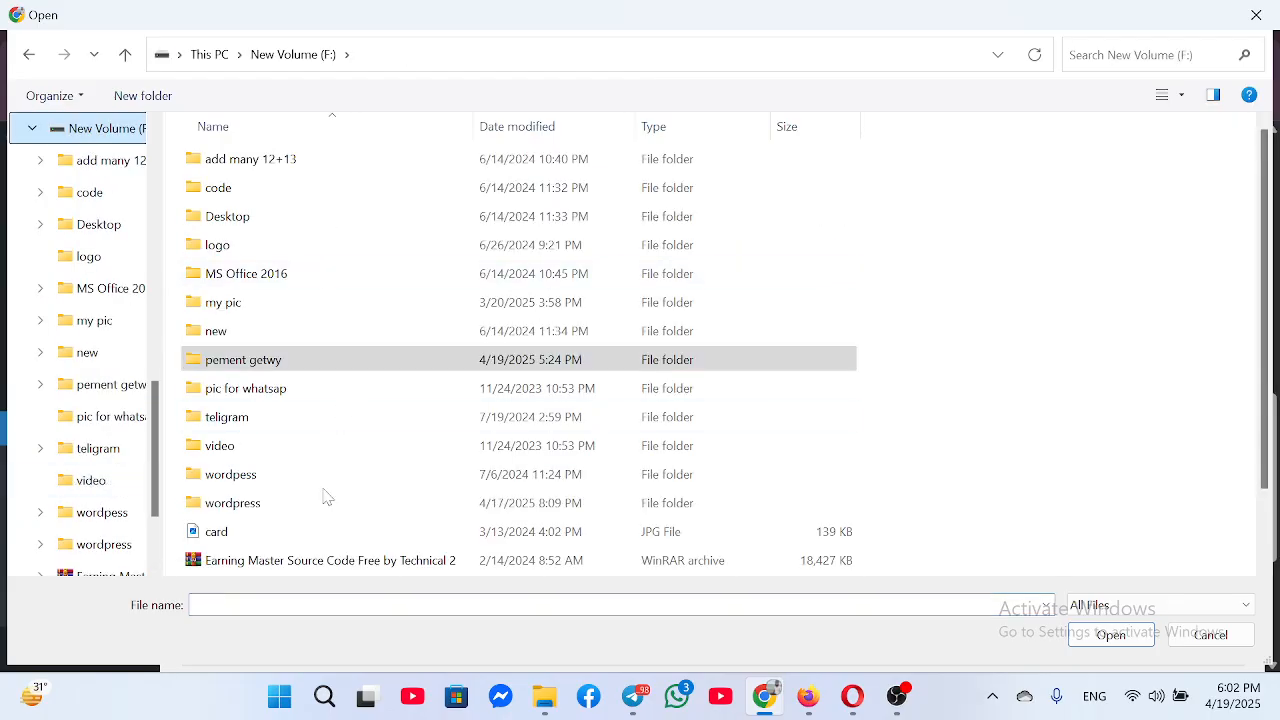
pyautogui.scroll(-1, 330, 510)
pyautogui.doubleClick(318, 404)
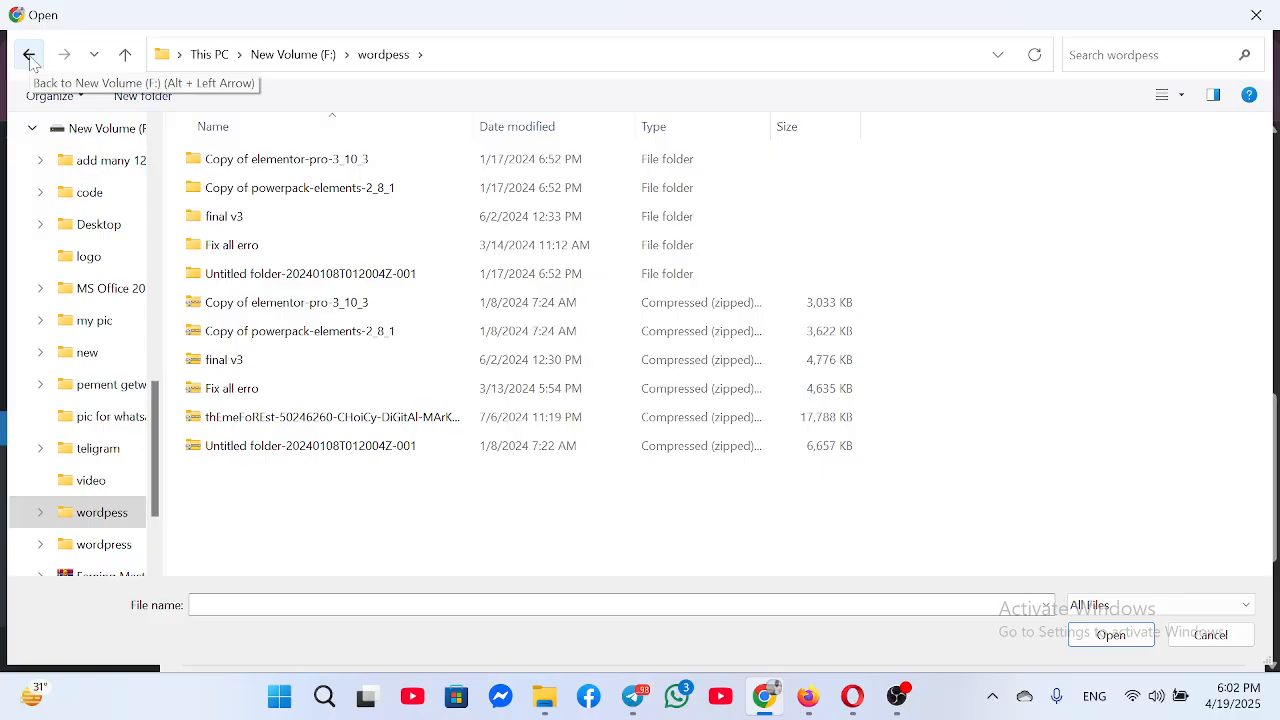
pyautogui.click(29, 54)
pyautogui.doubleClick(277, 505)
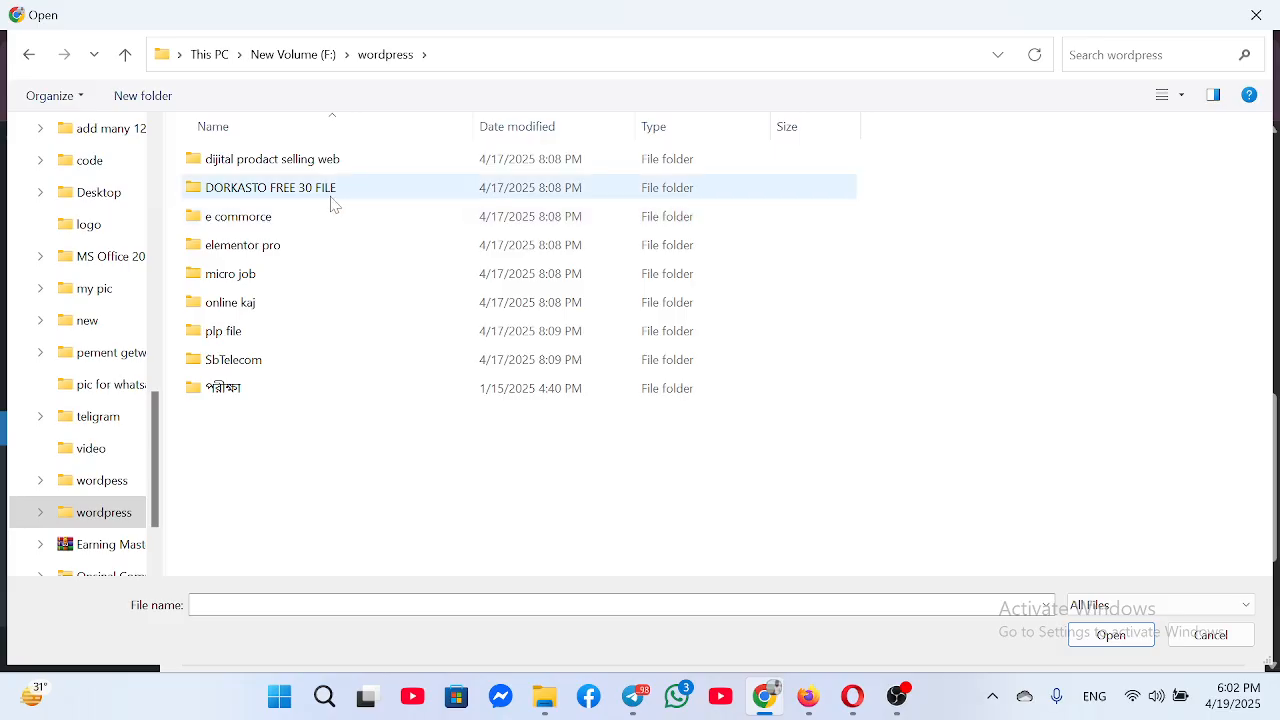
pyautogui.doubleClick(309, 163)
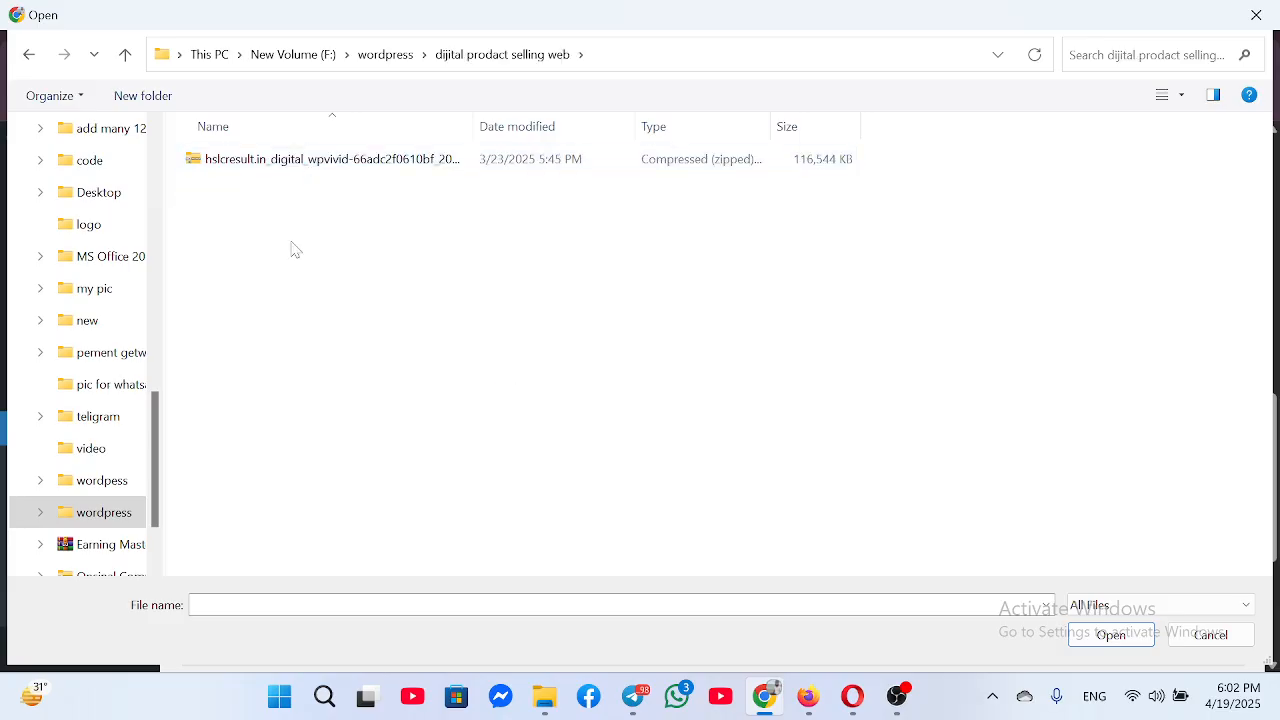
pyautogui.click(344, 166)
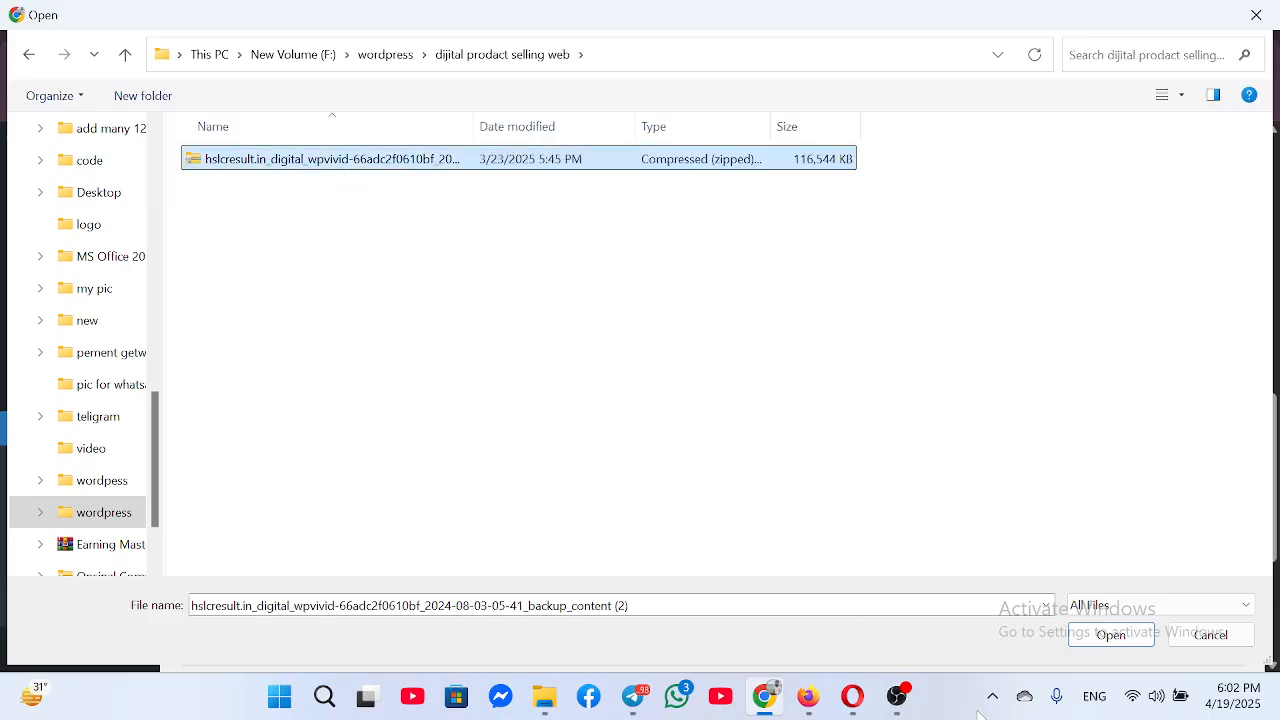
pyautogui.click(1100, 638)
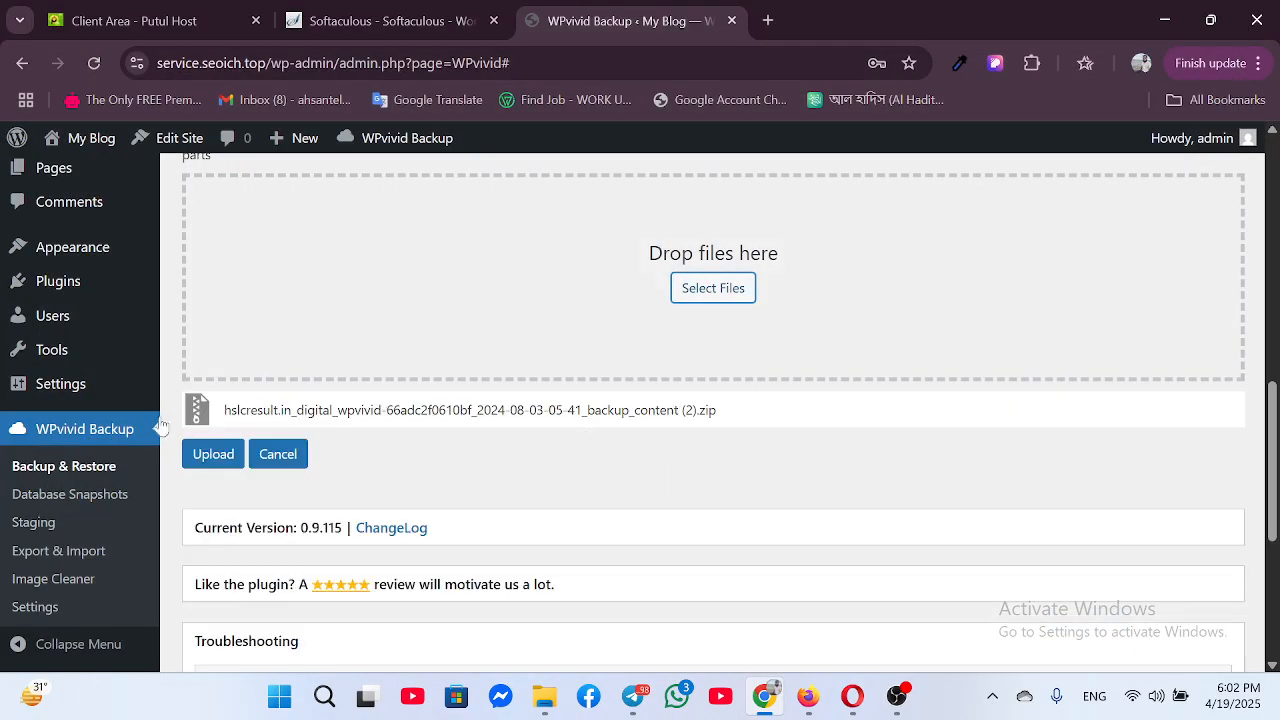
# Upload the selected backup zip through WPvivid, then switch back to the Firefox store window
pyautogui.scroll(3, 687, 427)
pyautogui.scroll(-2, 260, 570)
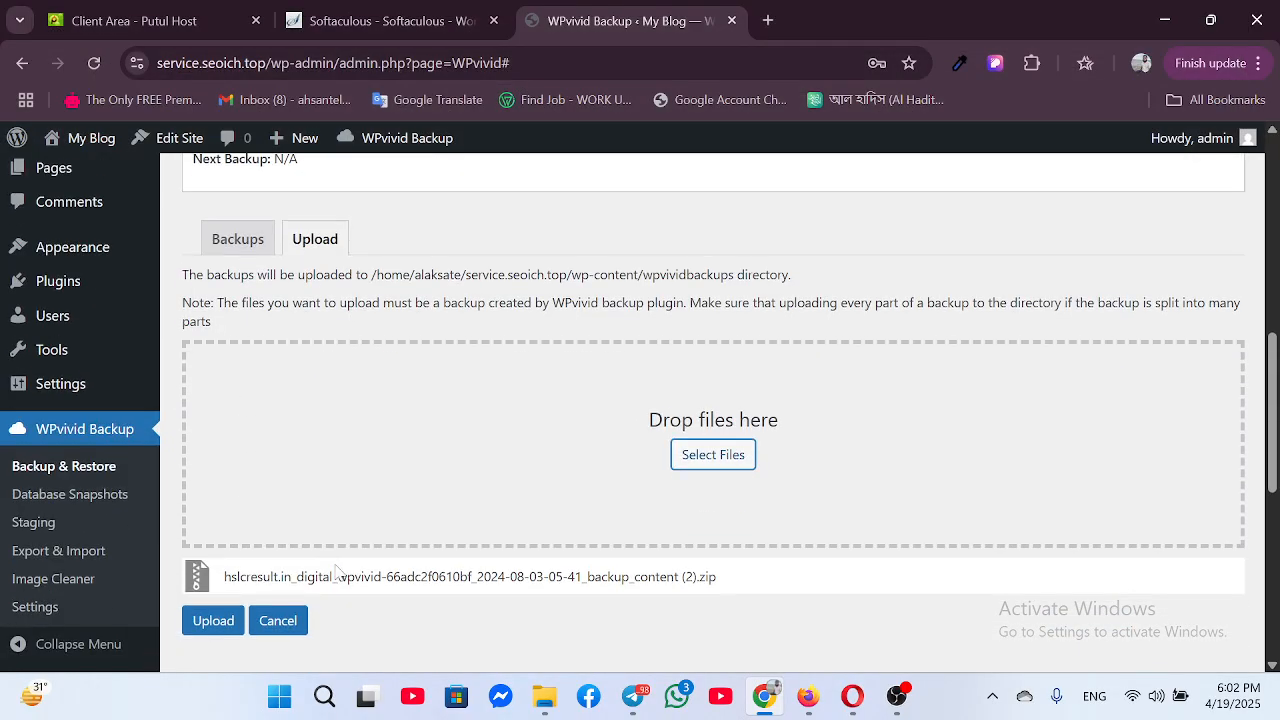
pyautogui.click(205, 622)
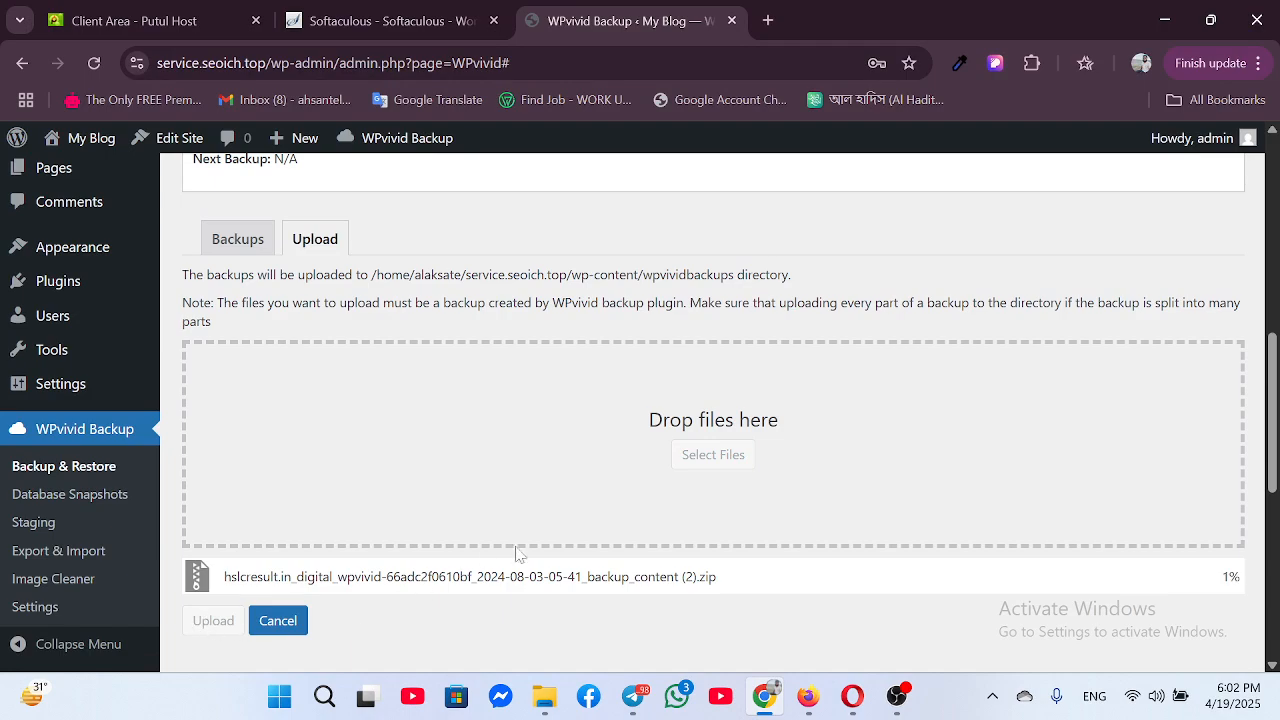
pyautogui.scroll(-3, 752, 471)
pyautogui.scroll(3, 755, 463)
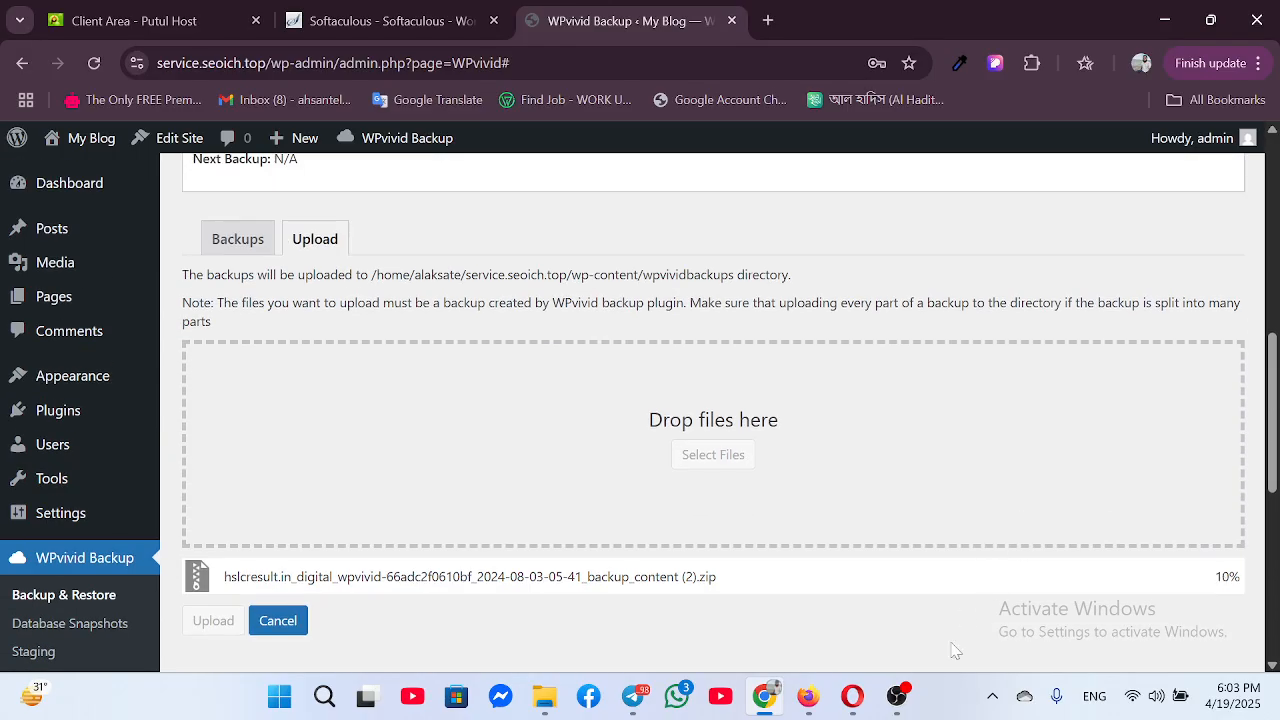
pyautogui.click(808, 696)
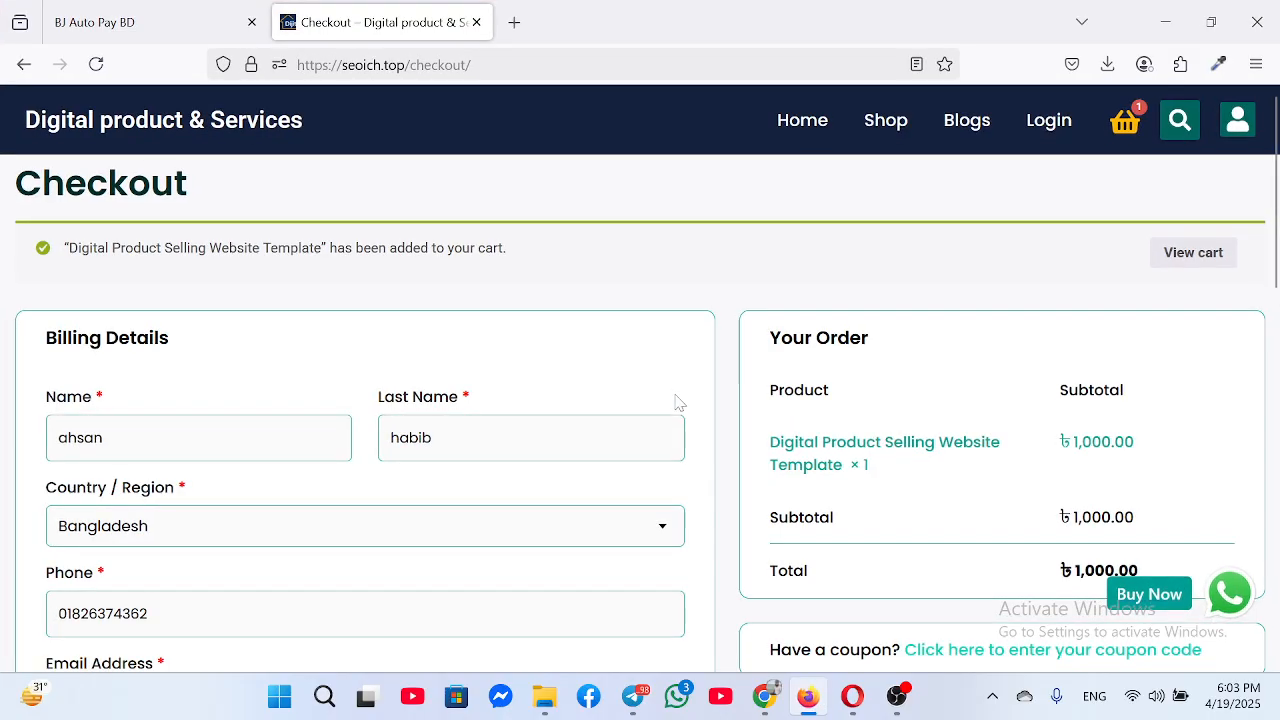
# Go back to the store homepage and browse the Top Picks cards, e.g. Micro Job PHP Script at ৳1,000.00
pyautogui.click(145, 121)
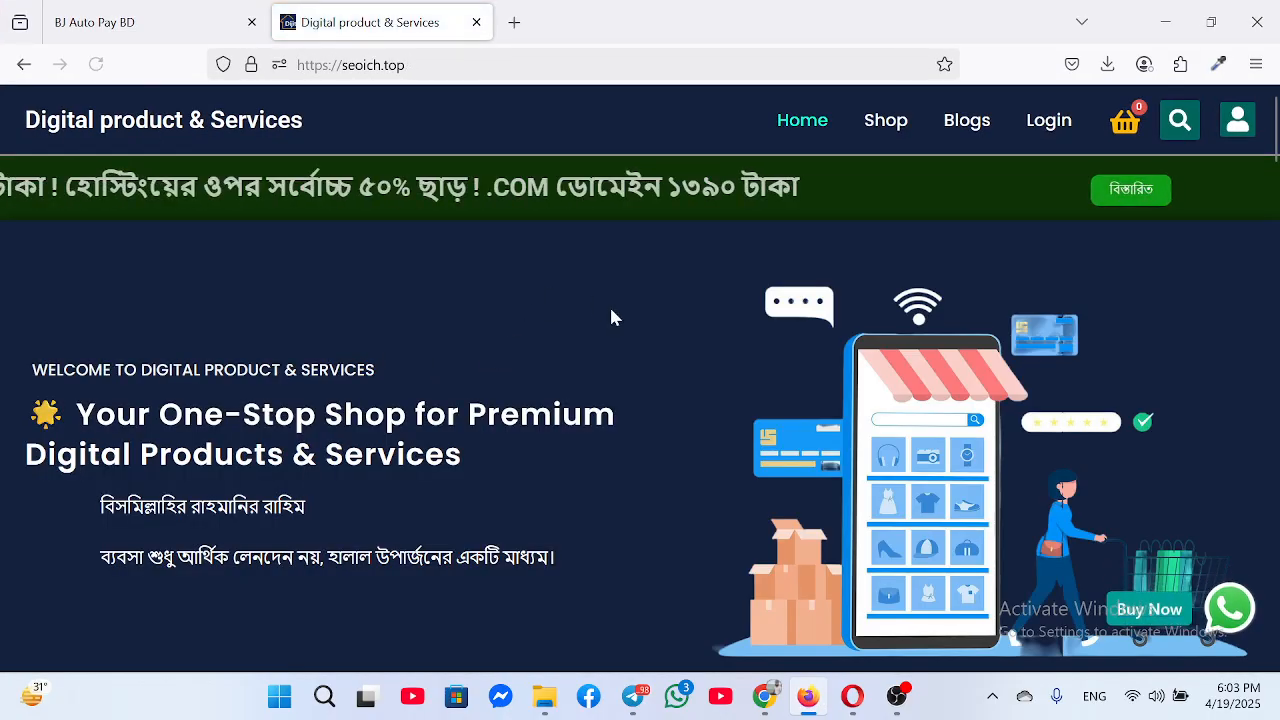
pyautogui.scroll(-8, 606, 366)
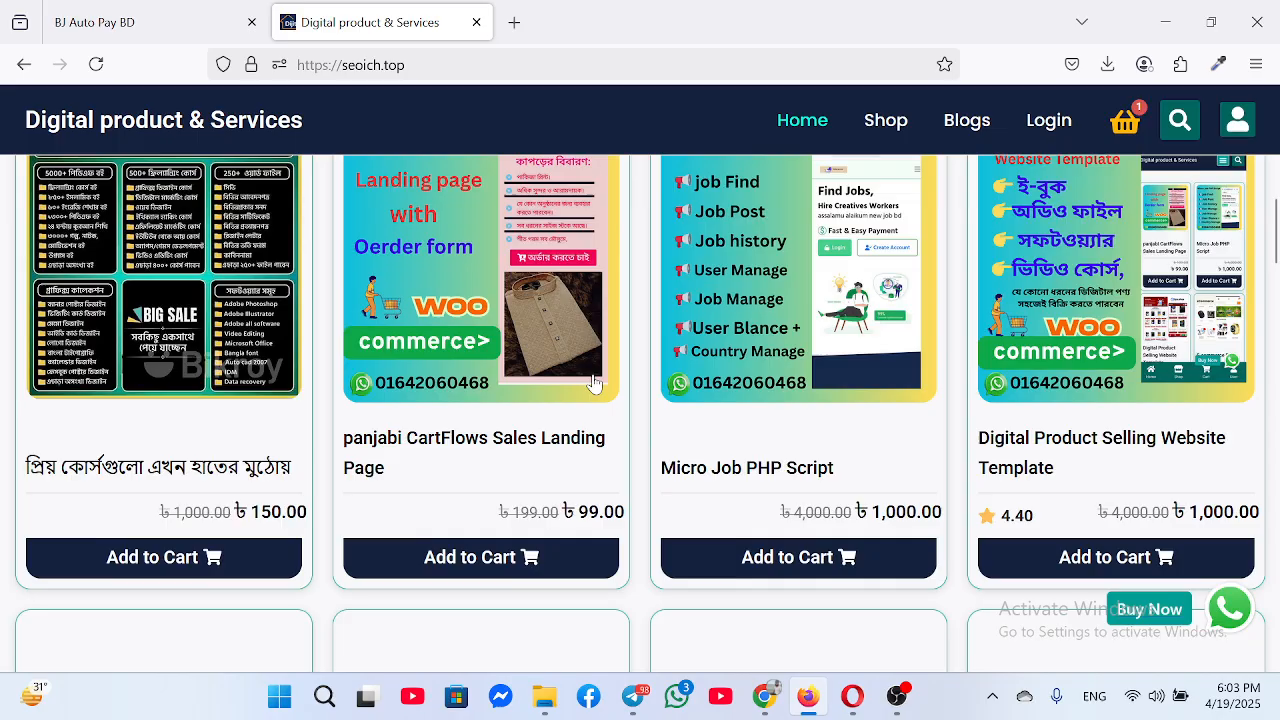
pyautogui.scroll(8, 583, 366)
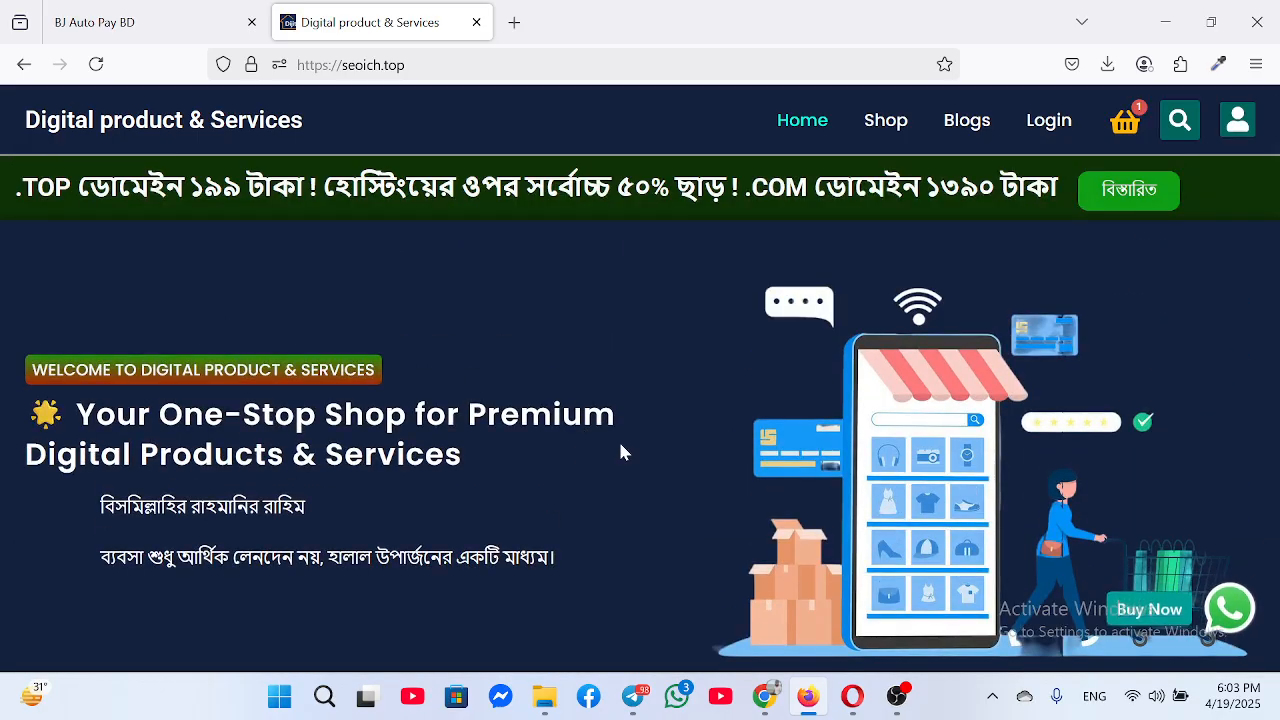
pyautogui.scroll(-5, 580, 389)
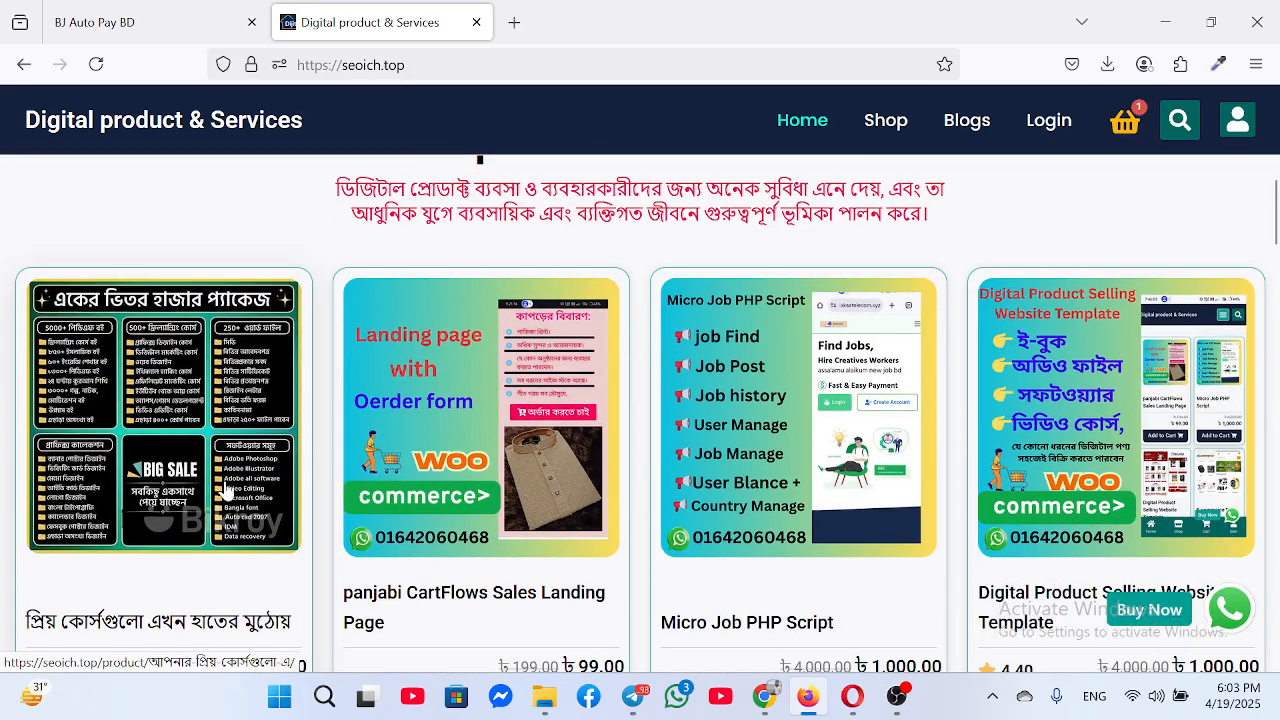
pyautogui.scroll(-5, 450, 428)
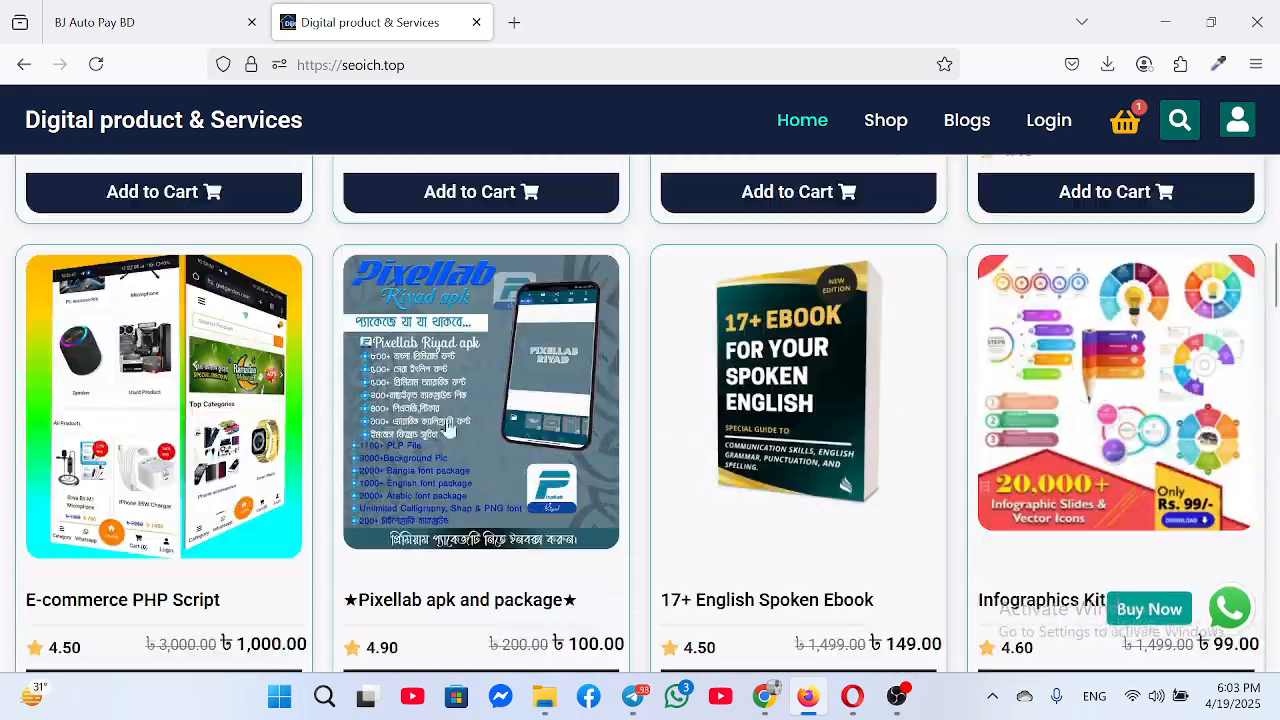
pyautogui.scroll(-5, 449, 428)
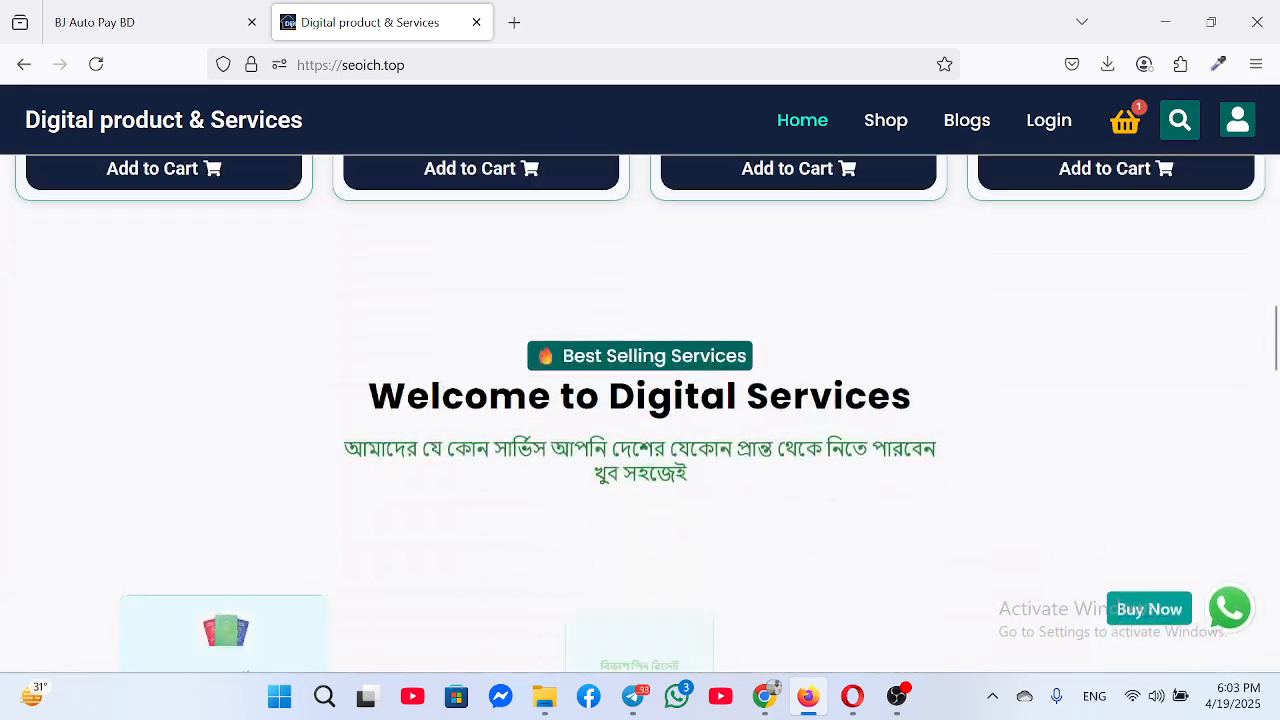
pyautogui.scroll(10, 454, 395)
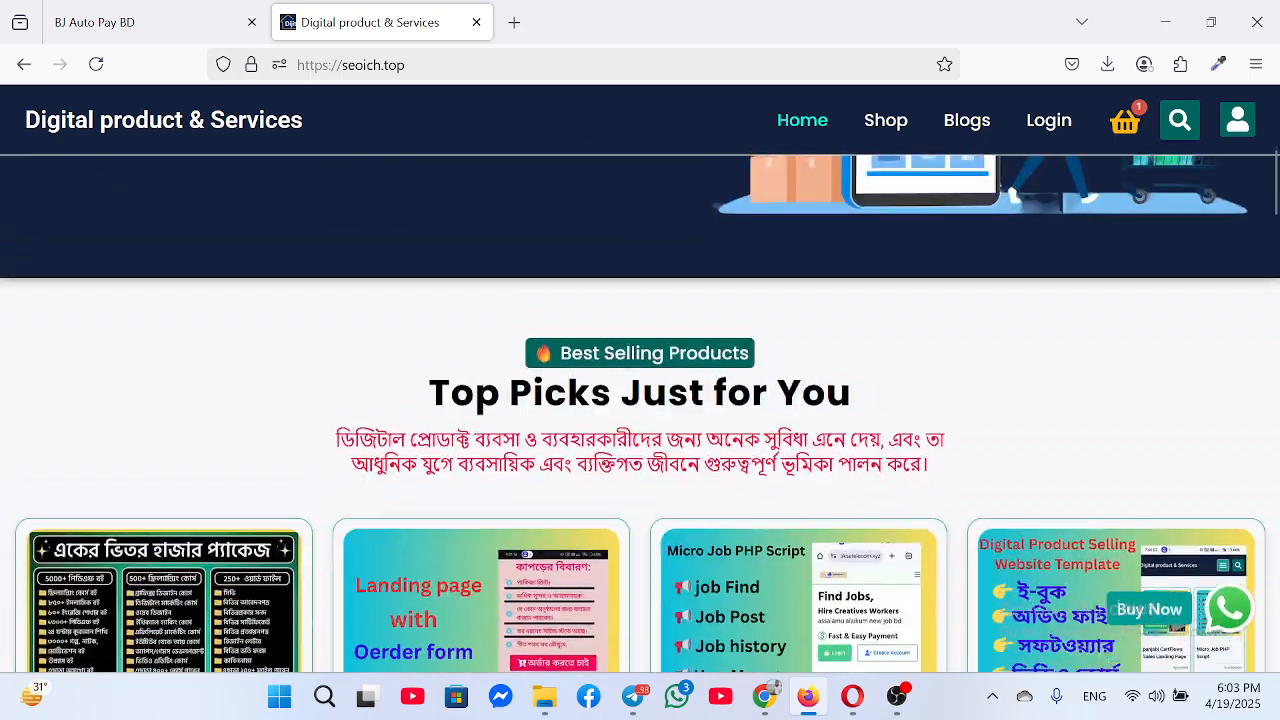
pyautogui.scroll(-2, 548, 452)
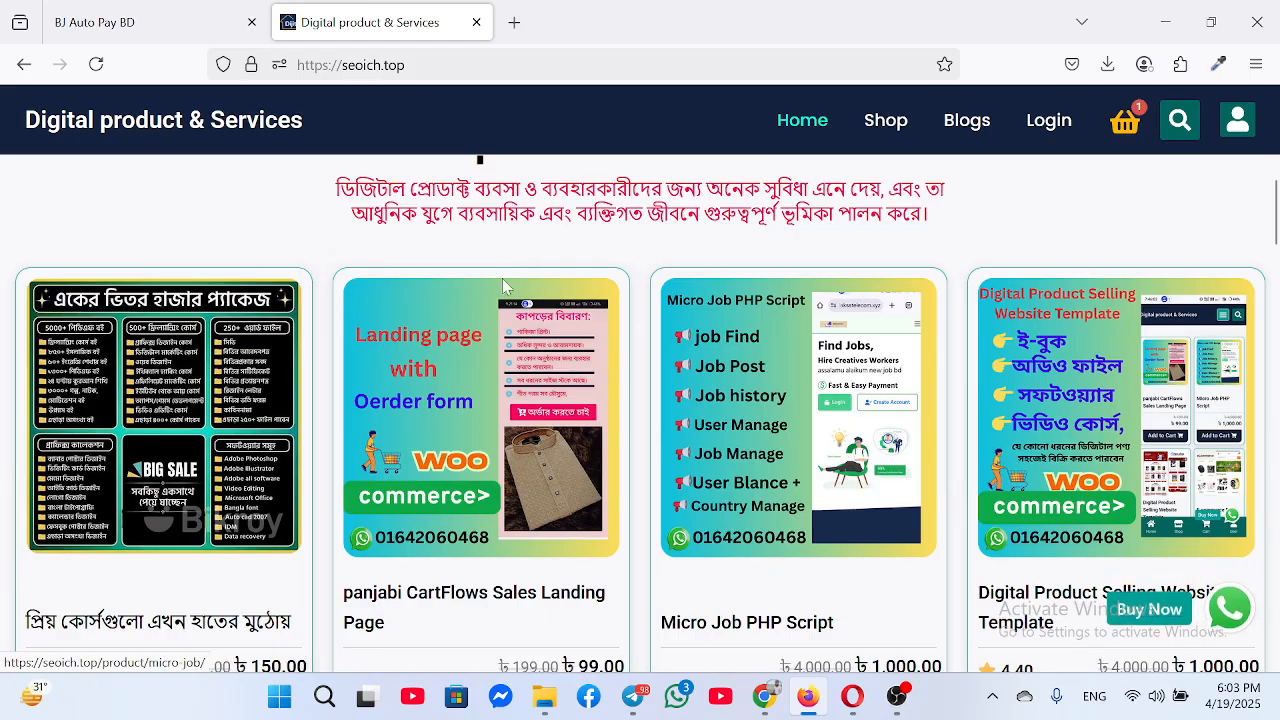
pyautogui.scroll(-5, 688, 450)
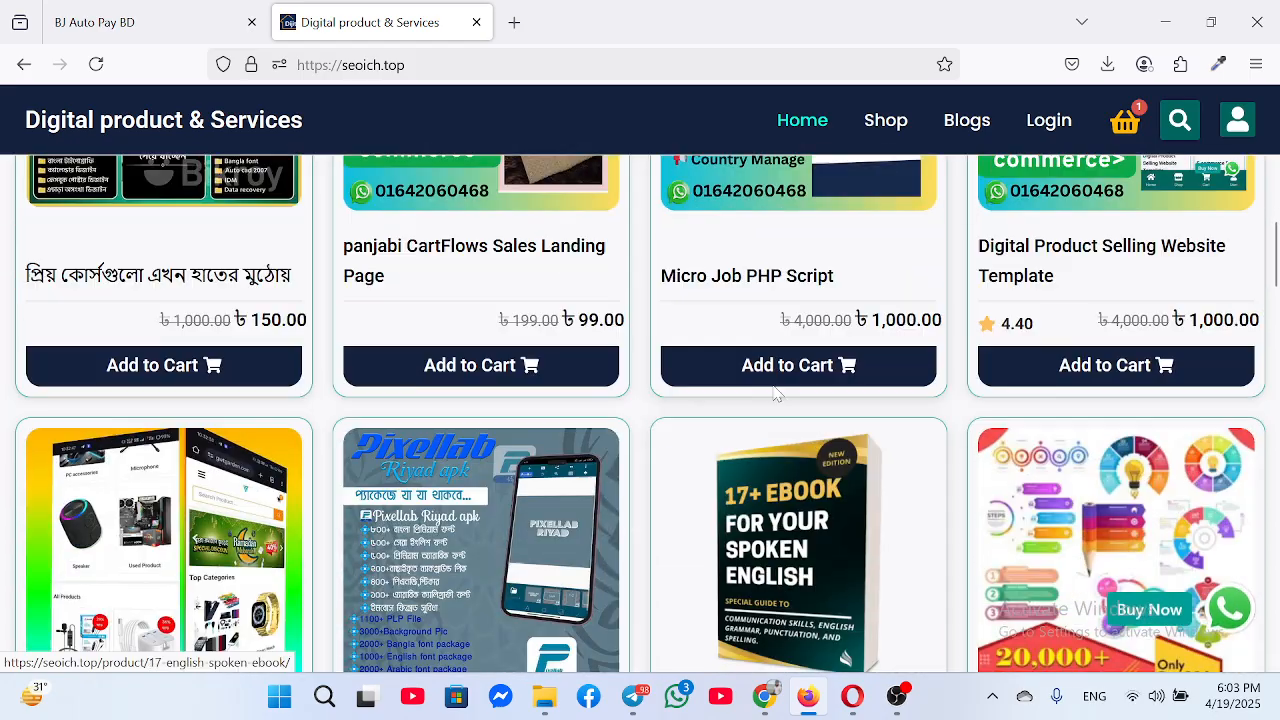
pyautogui.scroll(5, 640, 440)
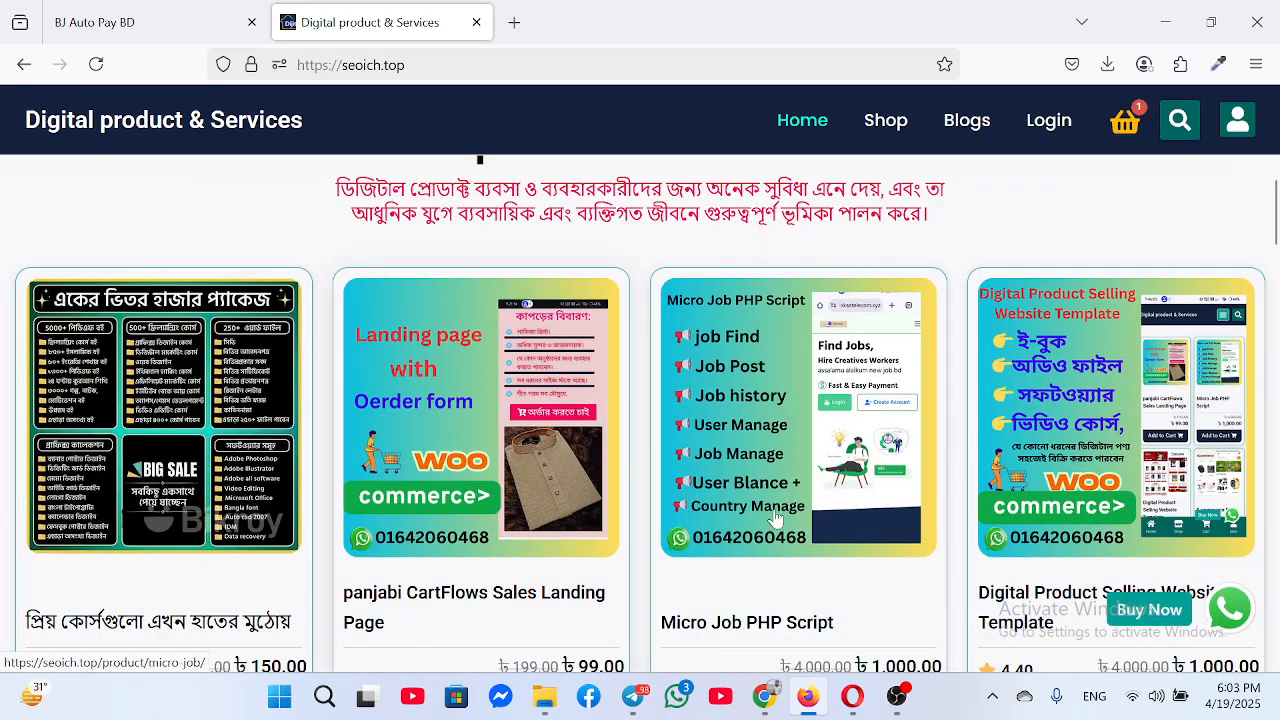
pyautogui.scroll(-2, 655, 470)
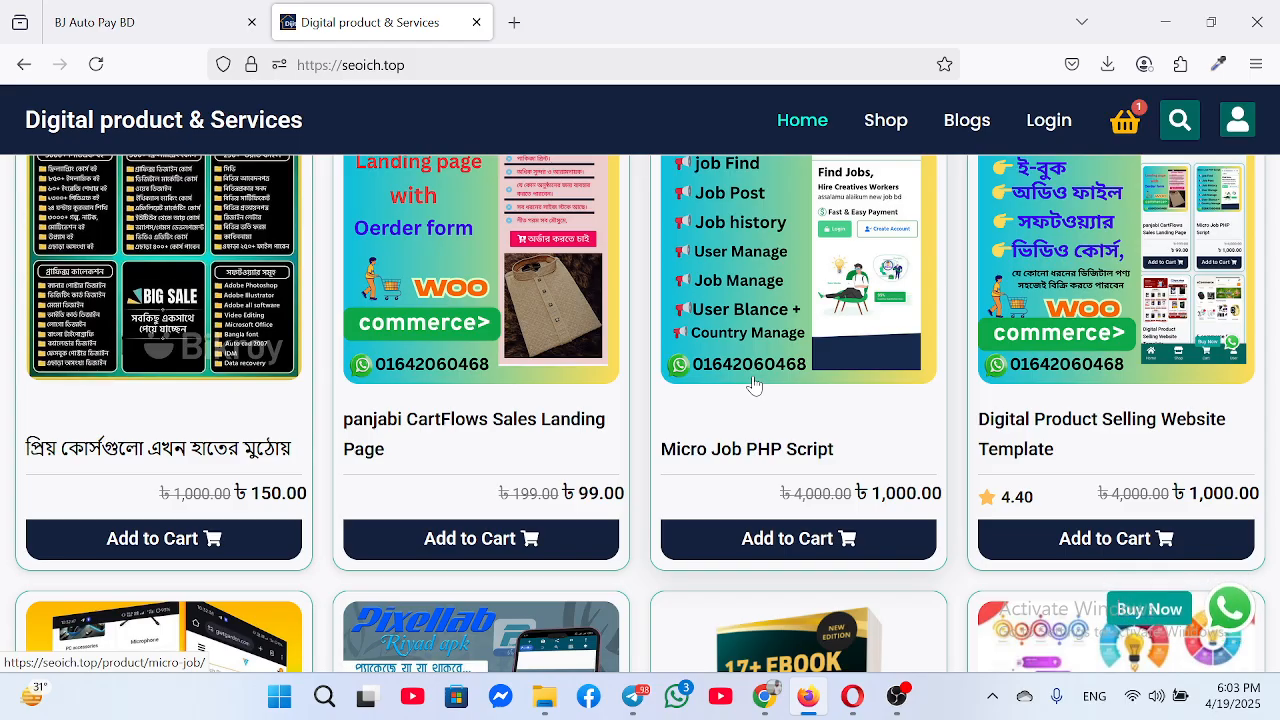
pyautogui.scroll(3, 754, 386)
pyautogui.scroll(-2, 790, 482)
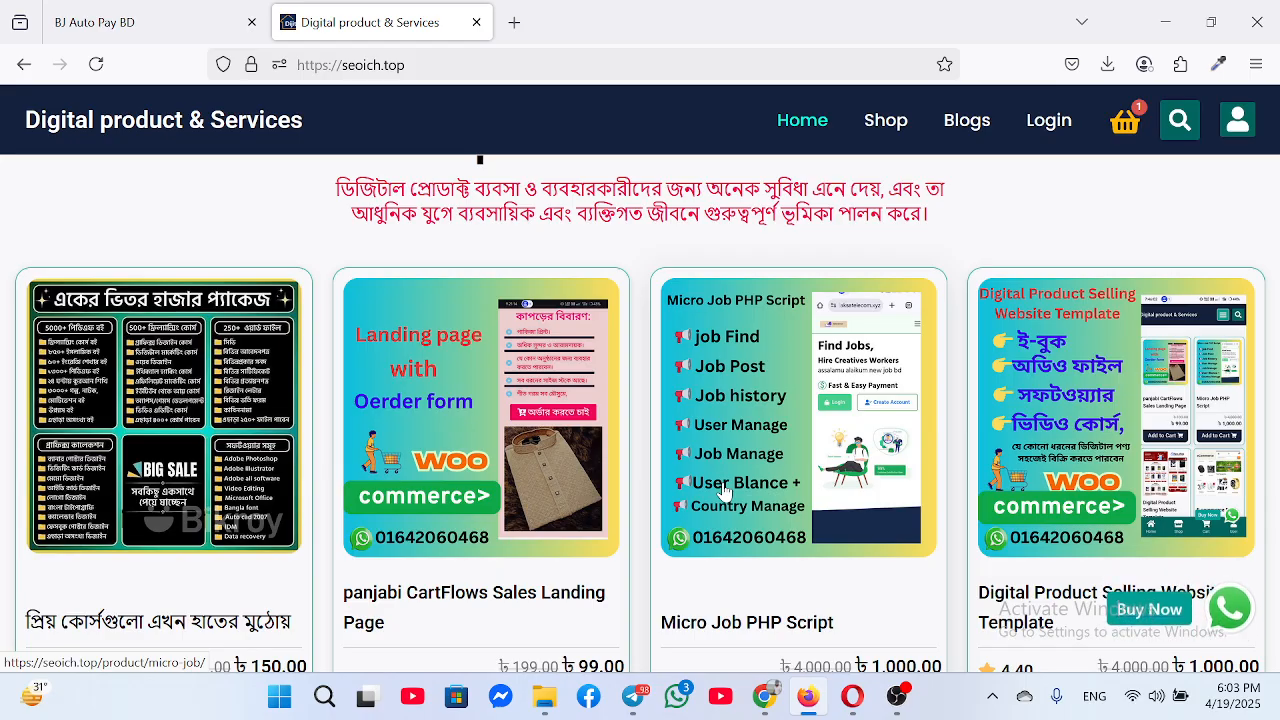
pyautogui.scroll(-3, 612, 510)
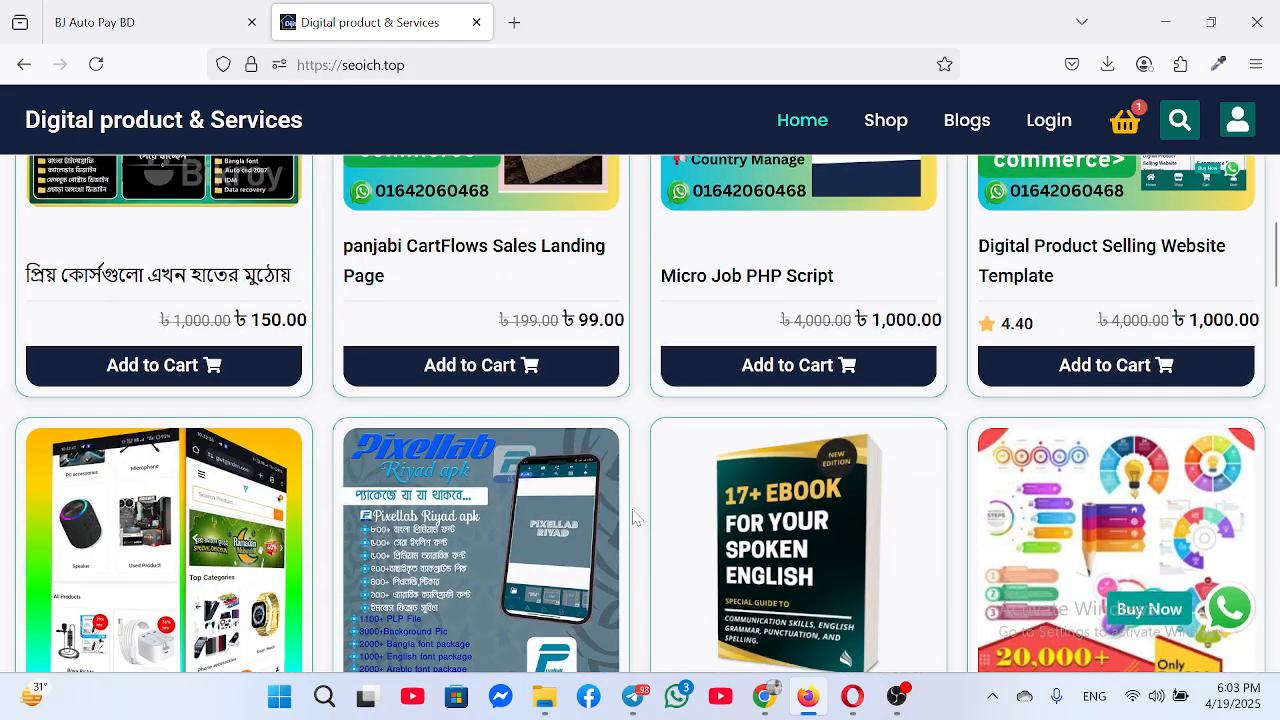
pyautogui.scroll(-5, 610, 515)
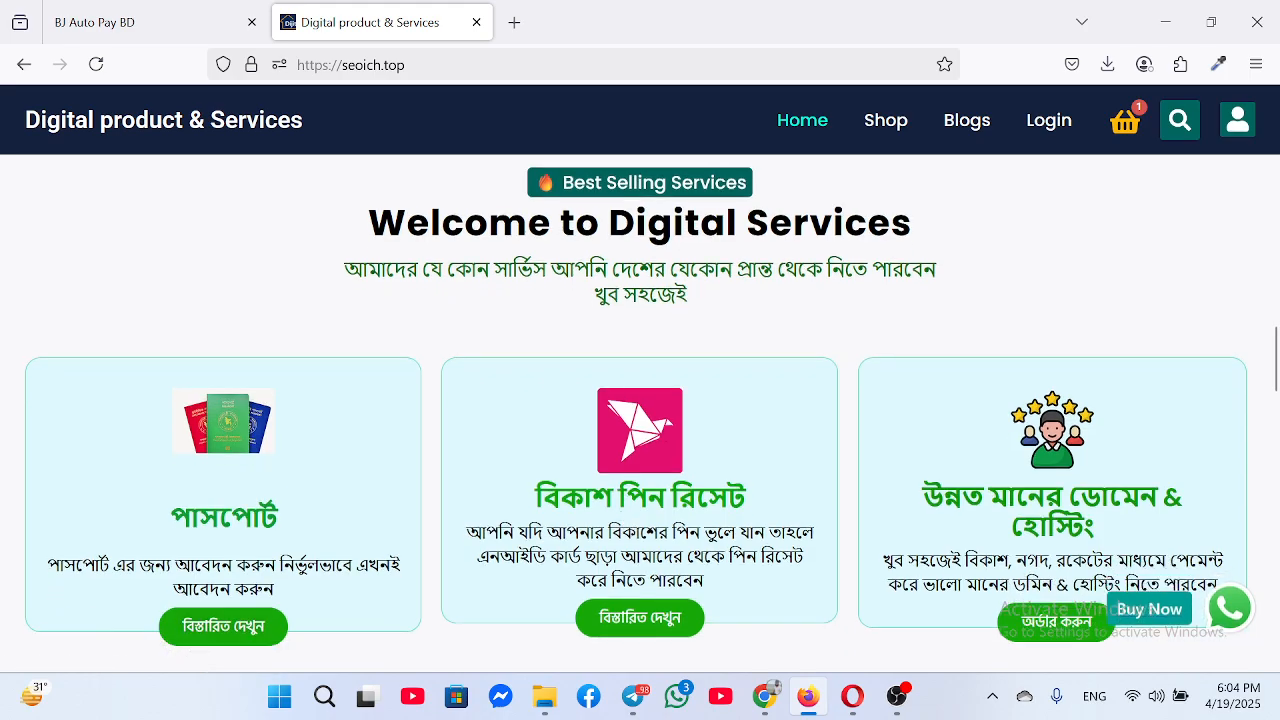
pyautogui.scroll(-3, 585, 530)
pyautogui.scroll(10, 560, 541)
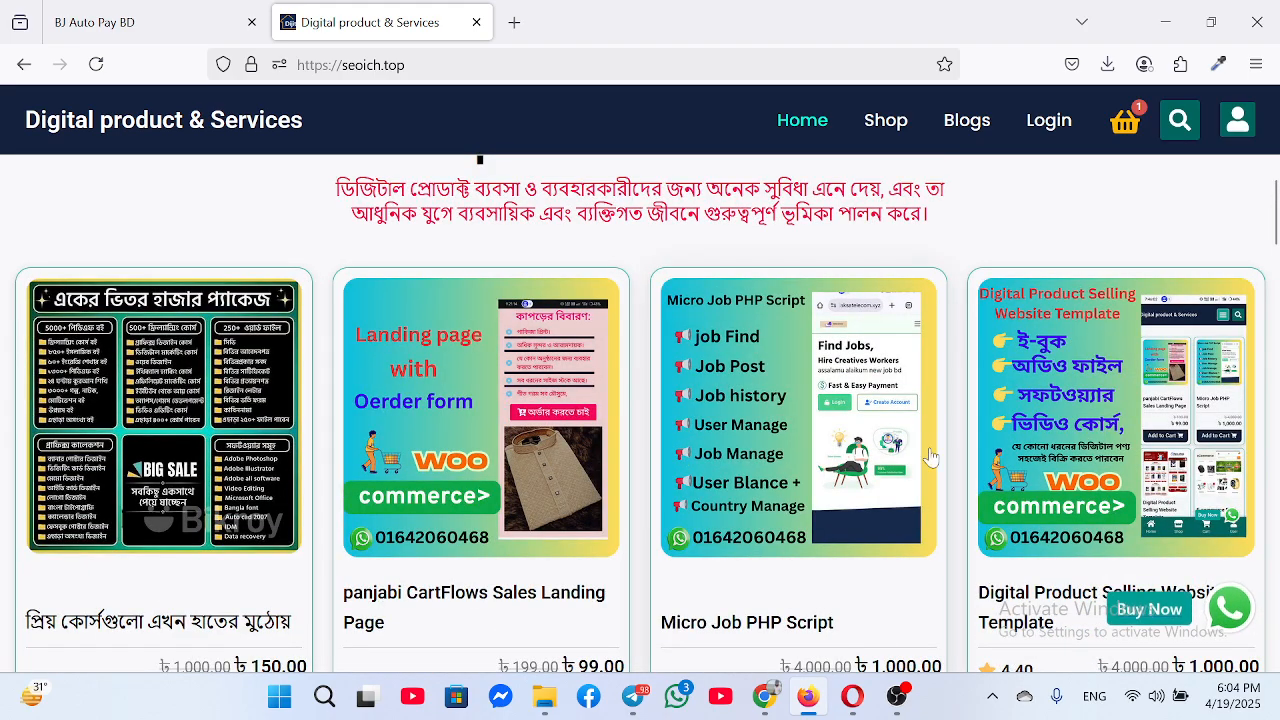
# Return to the WPvivid upload in Chrome and get the backup zip upload-completed alert
pyautogui.moveTo(814, 708)
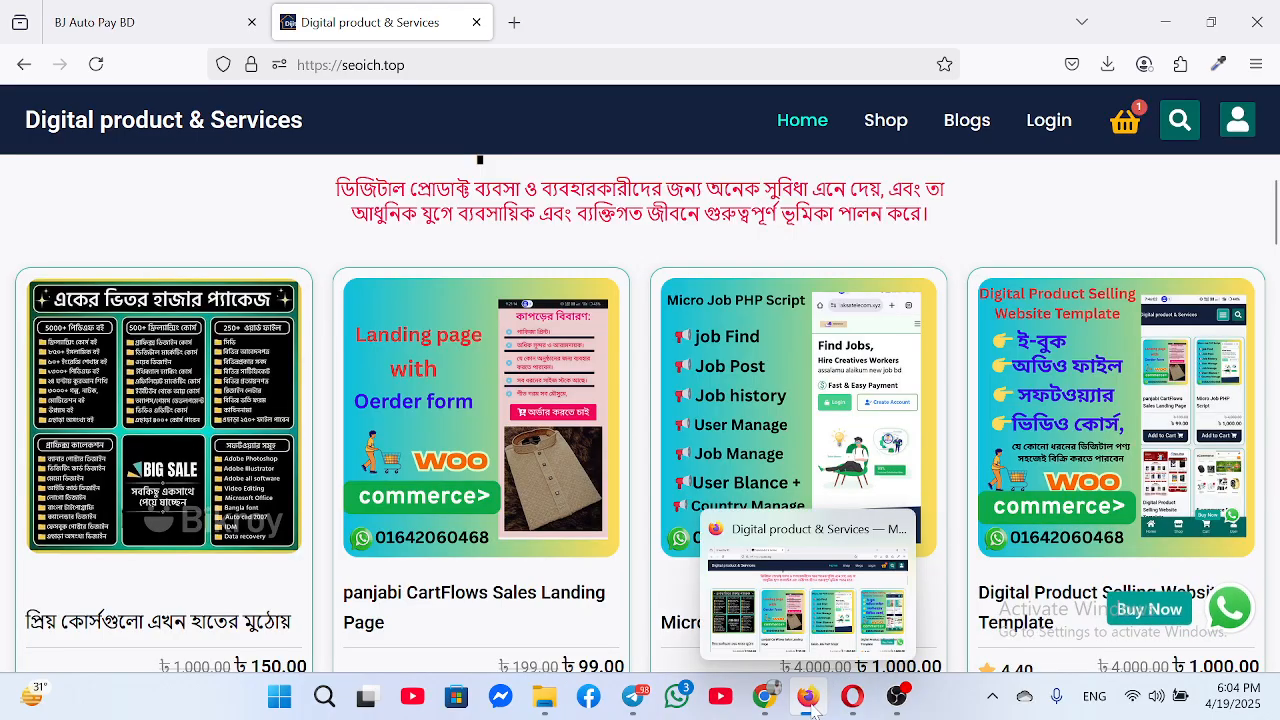
pyautogui.click(783, 705)
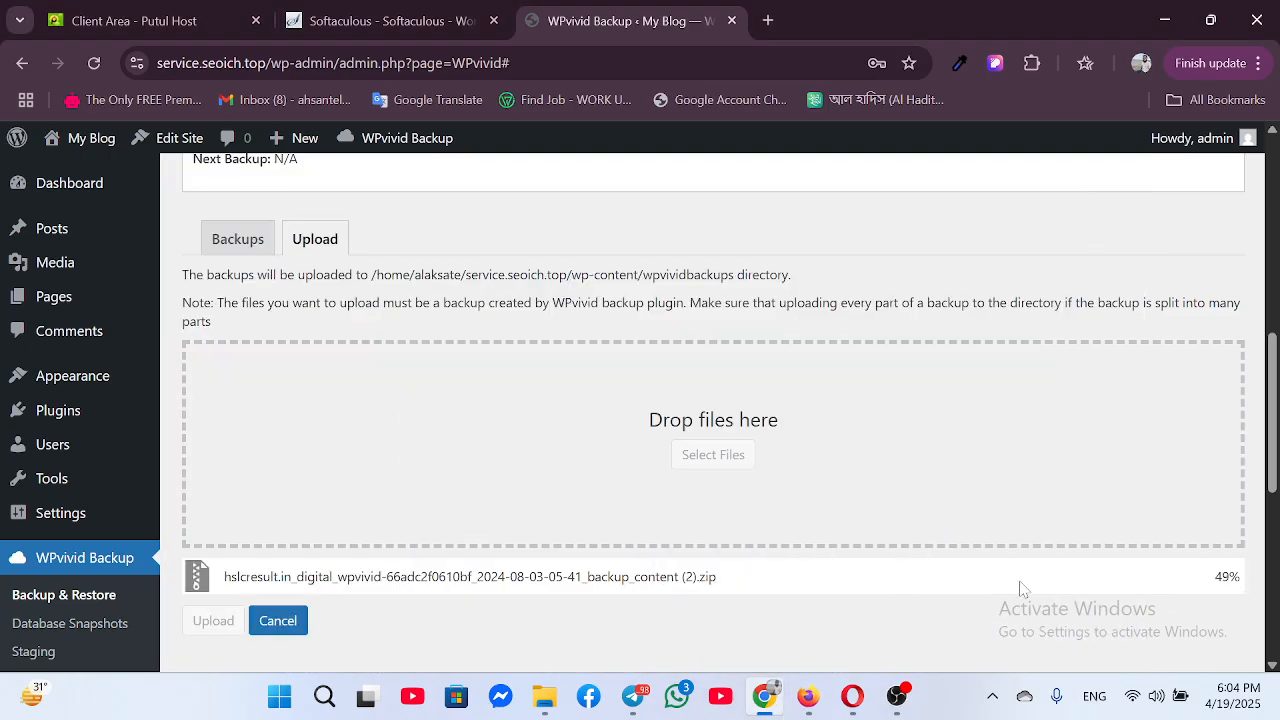
pyautogui.click(897, 696)
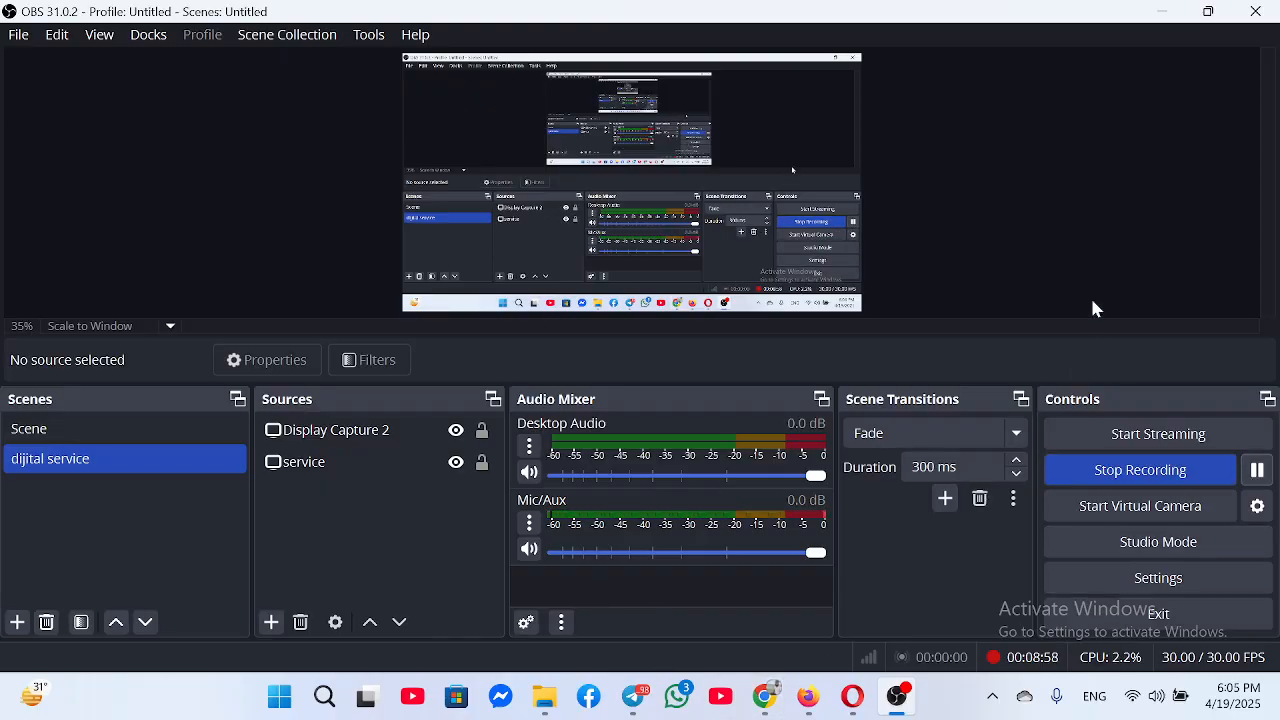
pyautogui.click(1180, 12)
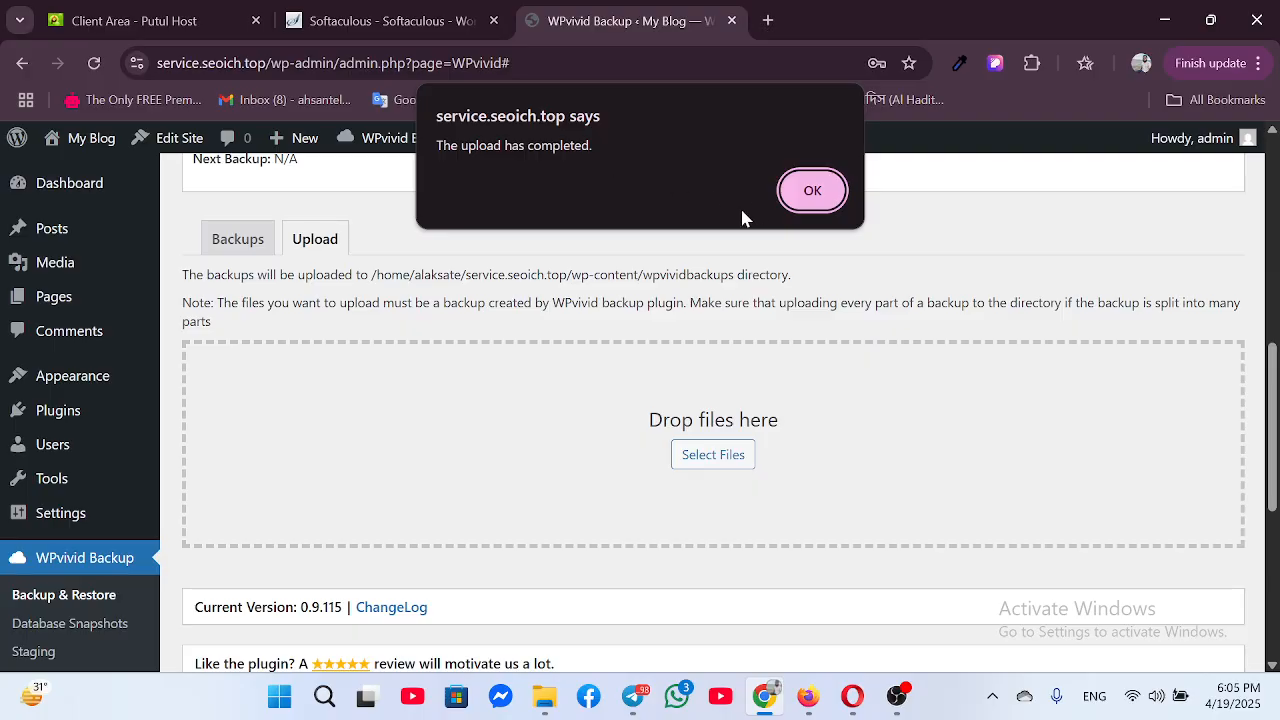
# Dismiss the upload notice and restore the uploaded Aug-03-2024 05:41 backup, confirming the prompt
pyautogui.click(812, 191)
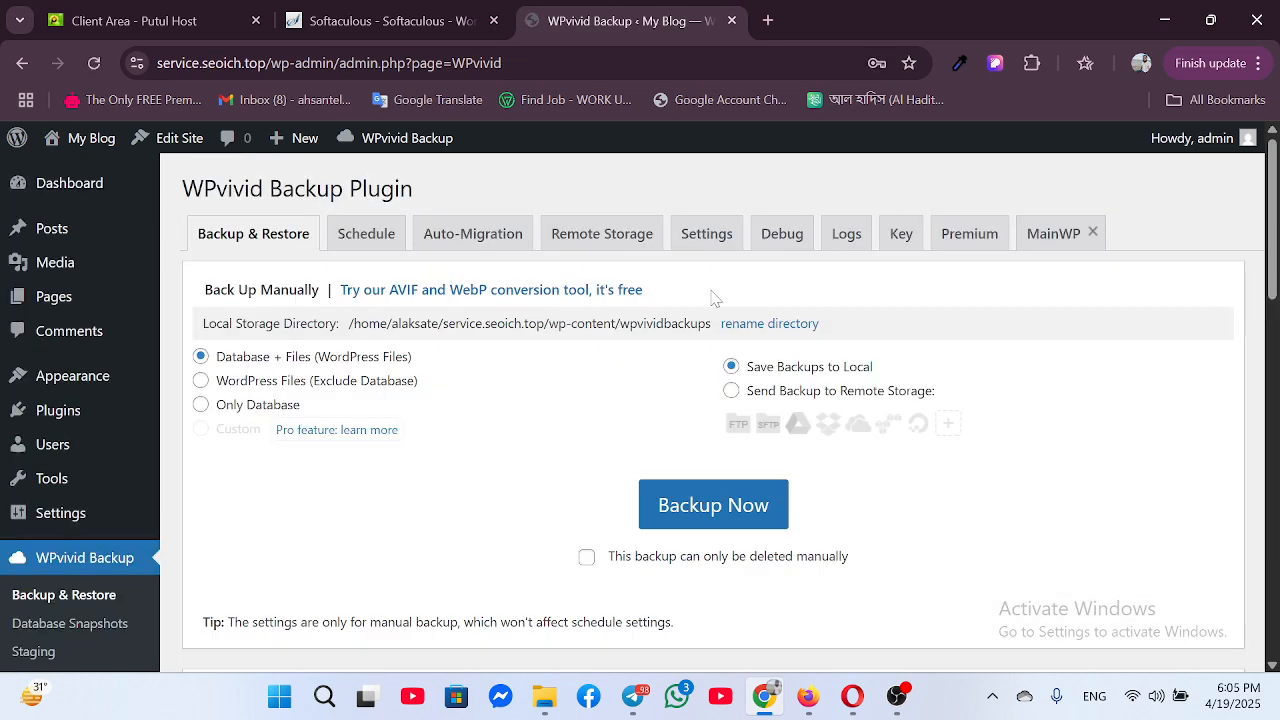
pyautogui.scroll(-7, 713, 297)
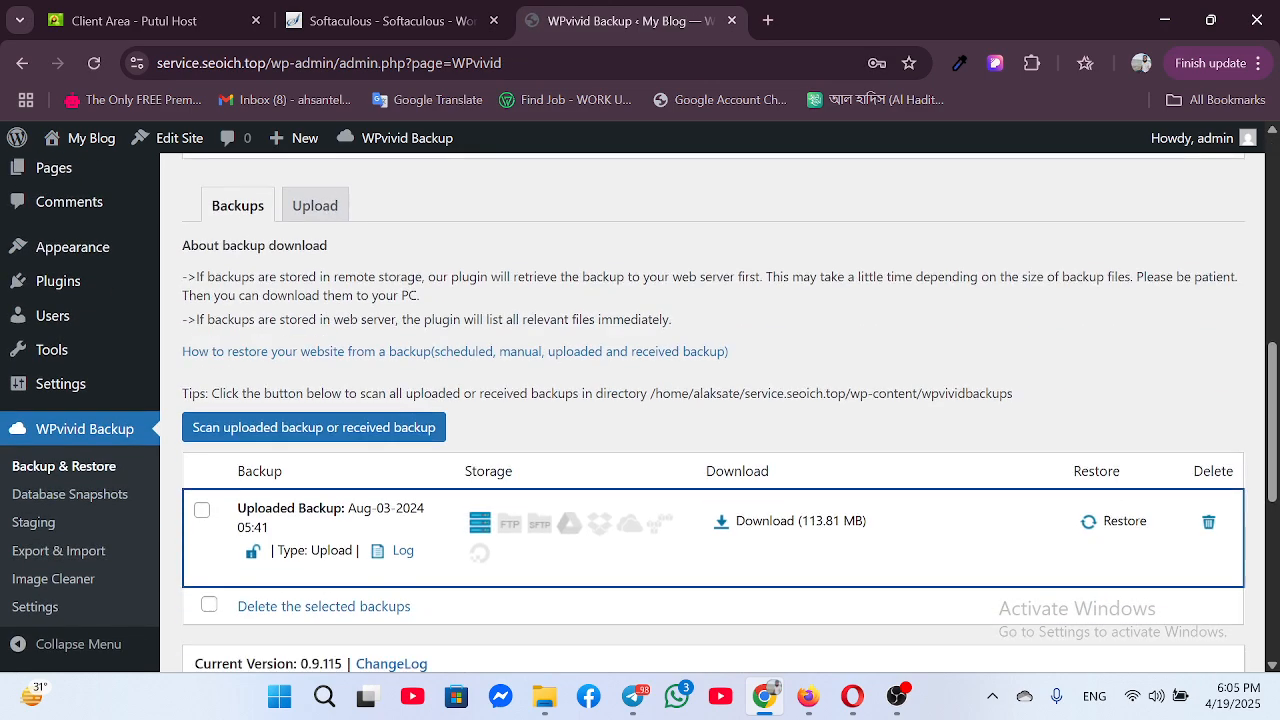
pyautogui.scroll(-1, 699, 410)
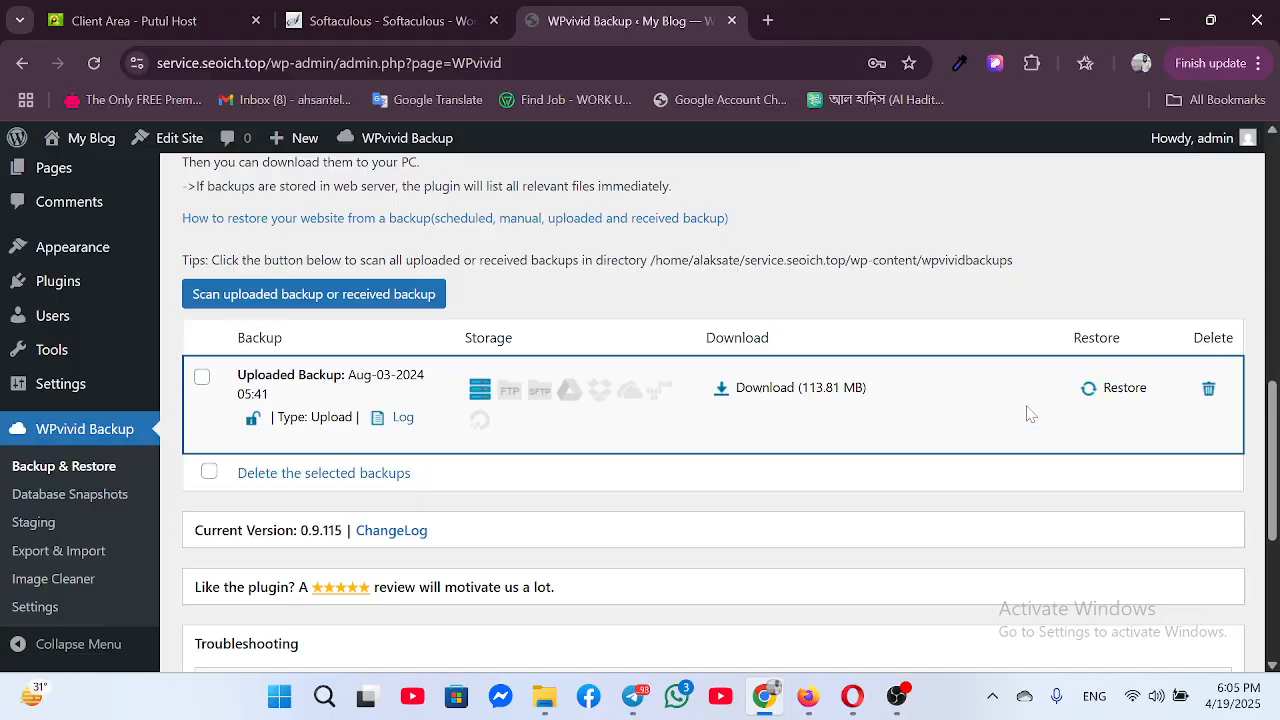
pyautogui.click(1121, 390)
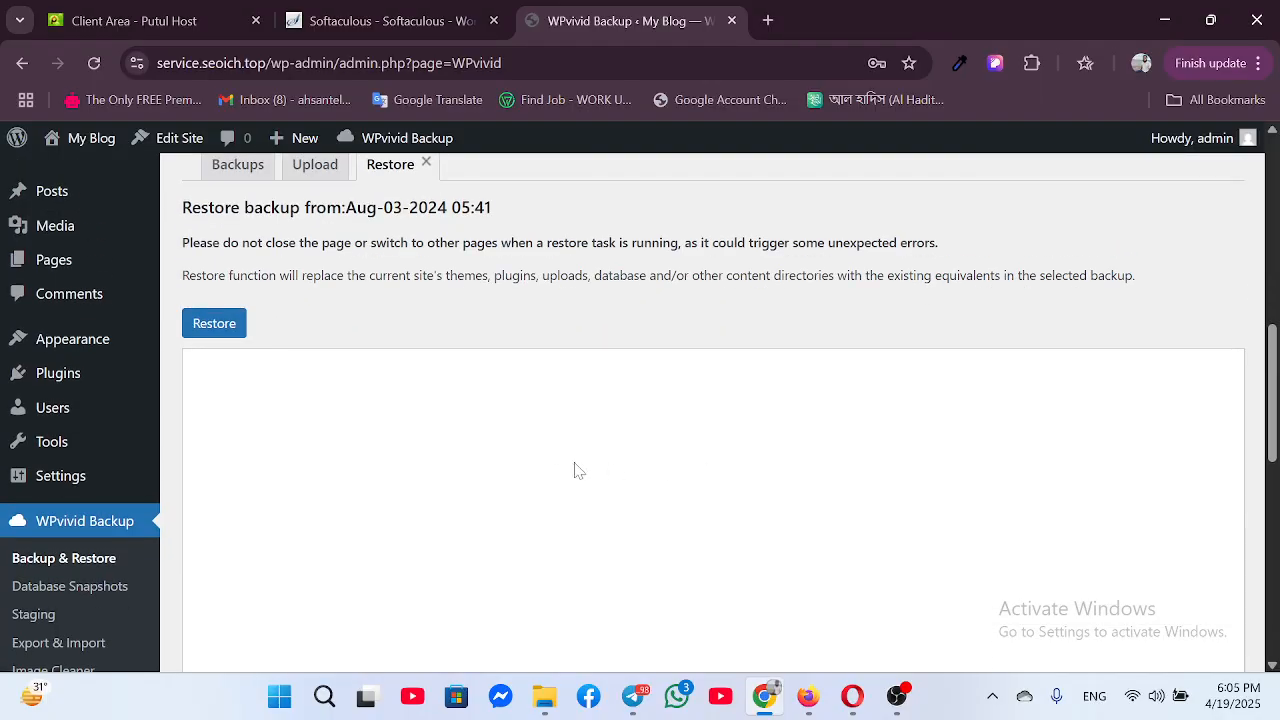
pyautogui.click(210, 326)
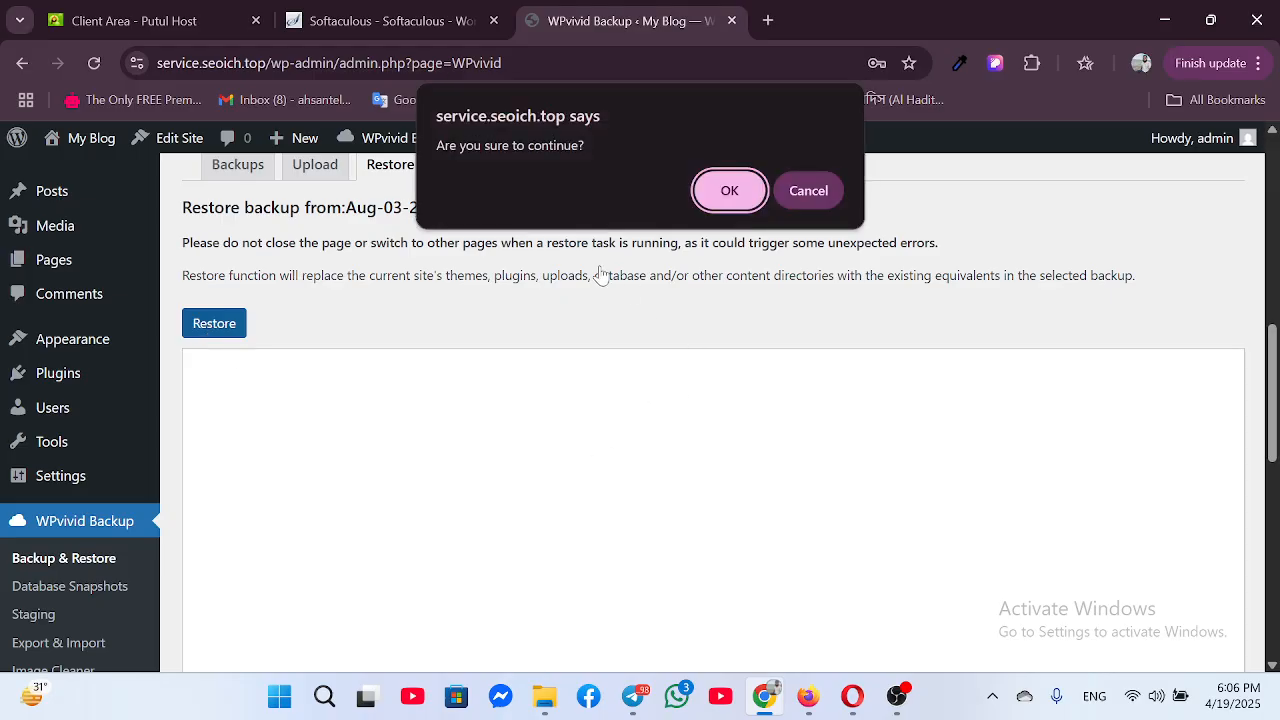
pyautogui.click(727, 192)
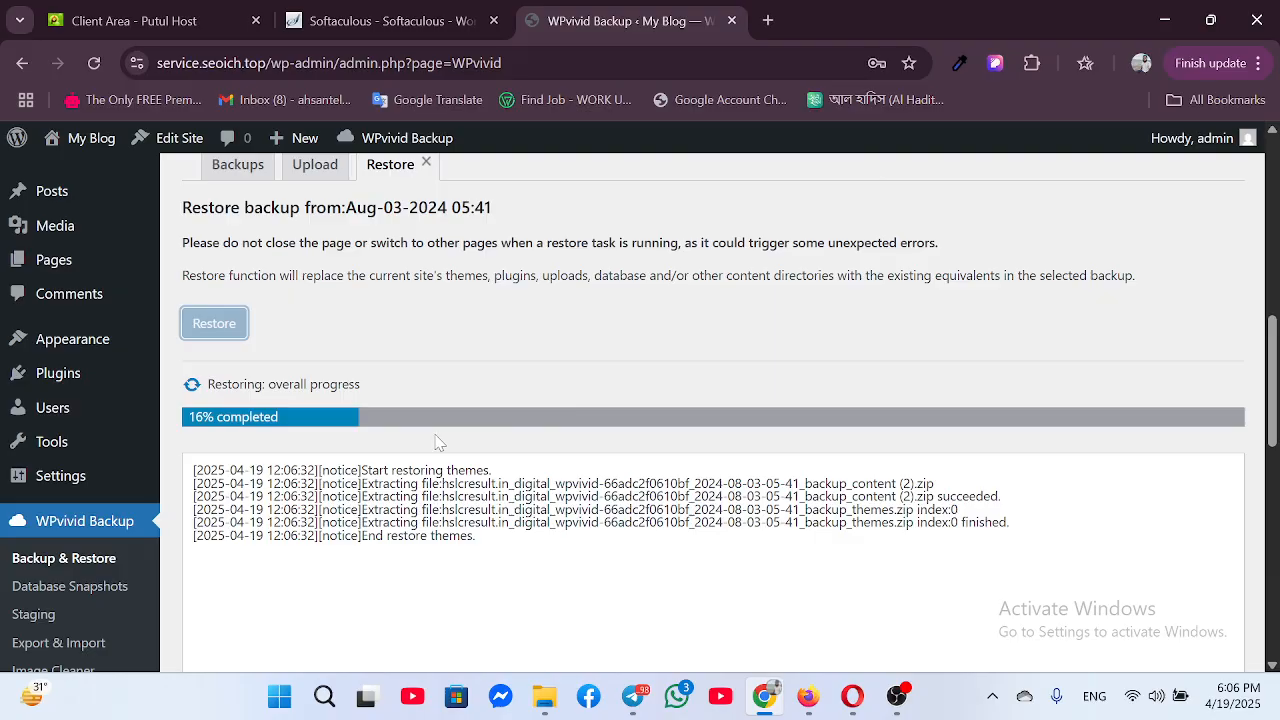
# Watch the restore log reach 19%, then switch to the seoich.top store in Firefox
pyautogui.scroll(-6, 540, 490)
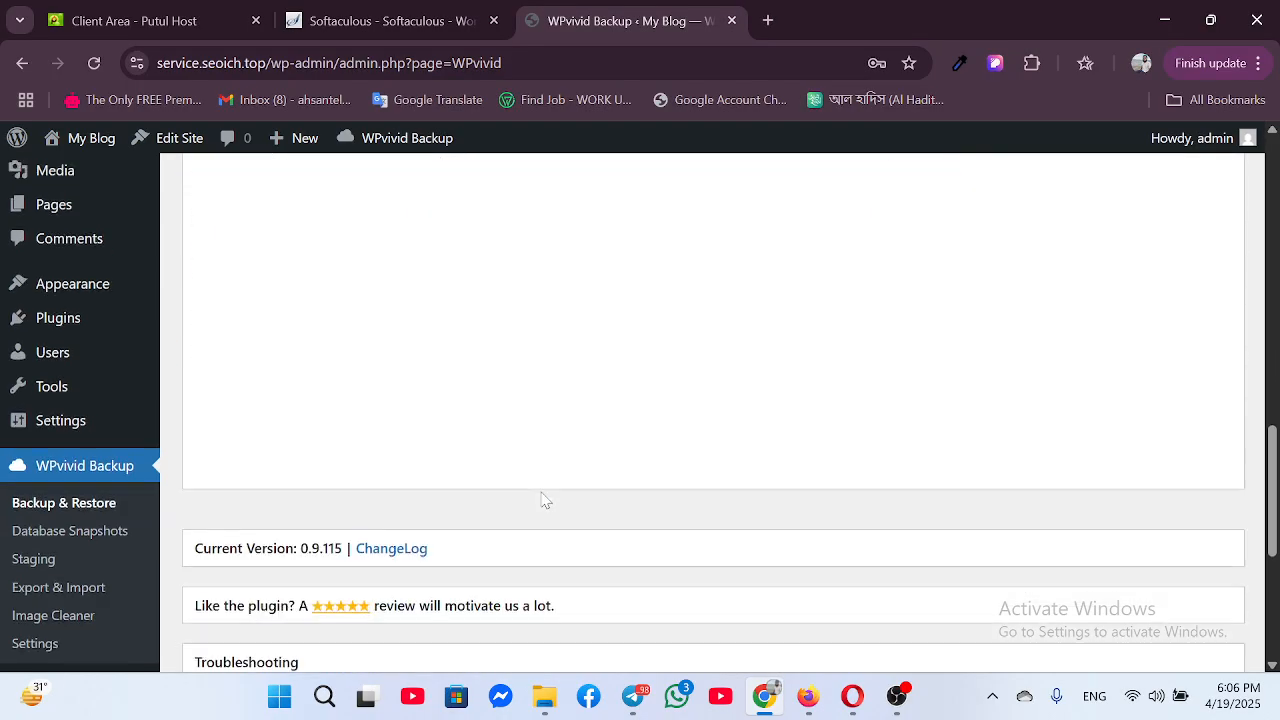
pyautogui.scroll(4, 520, 465)
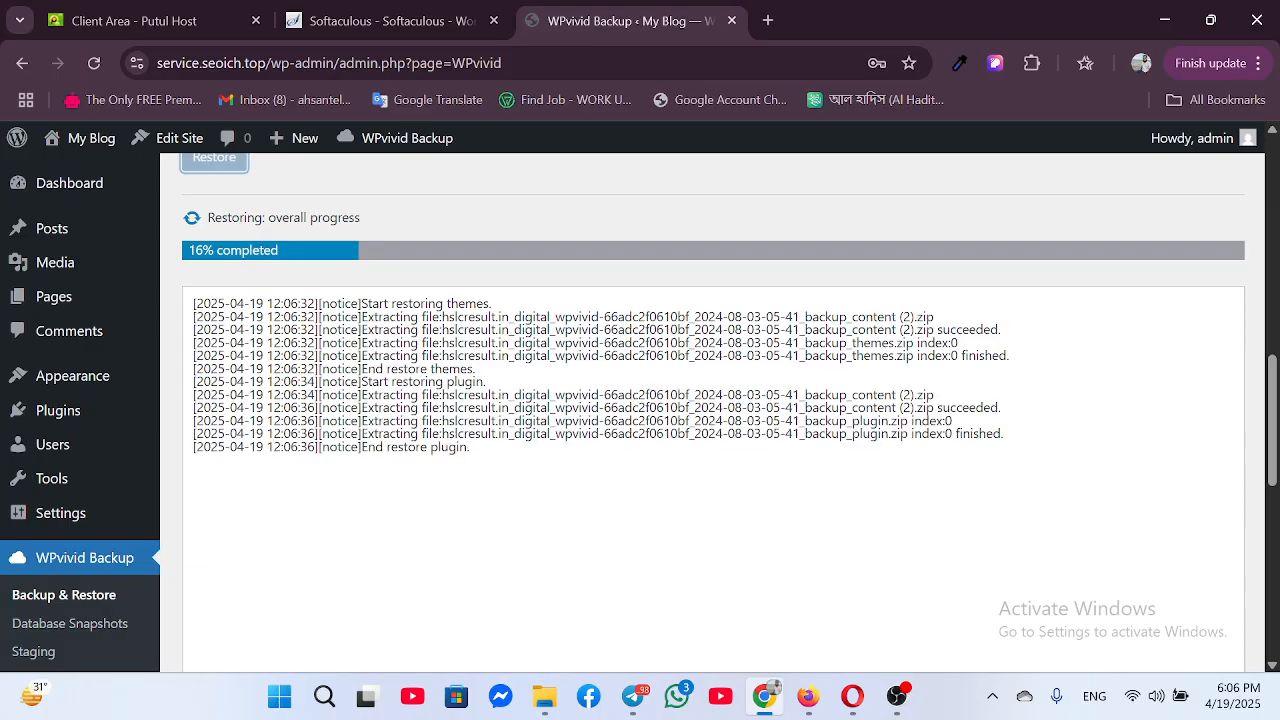
pyautogui.scroll(-5, 451, 394)
pyautogui.scroll(4, 455, 398)
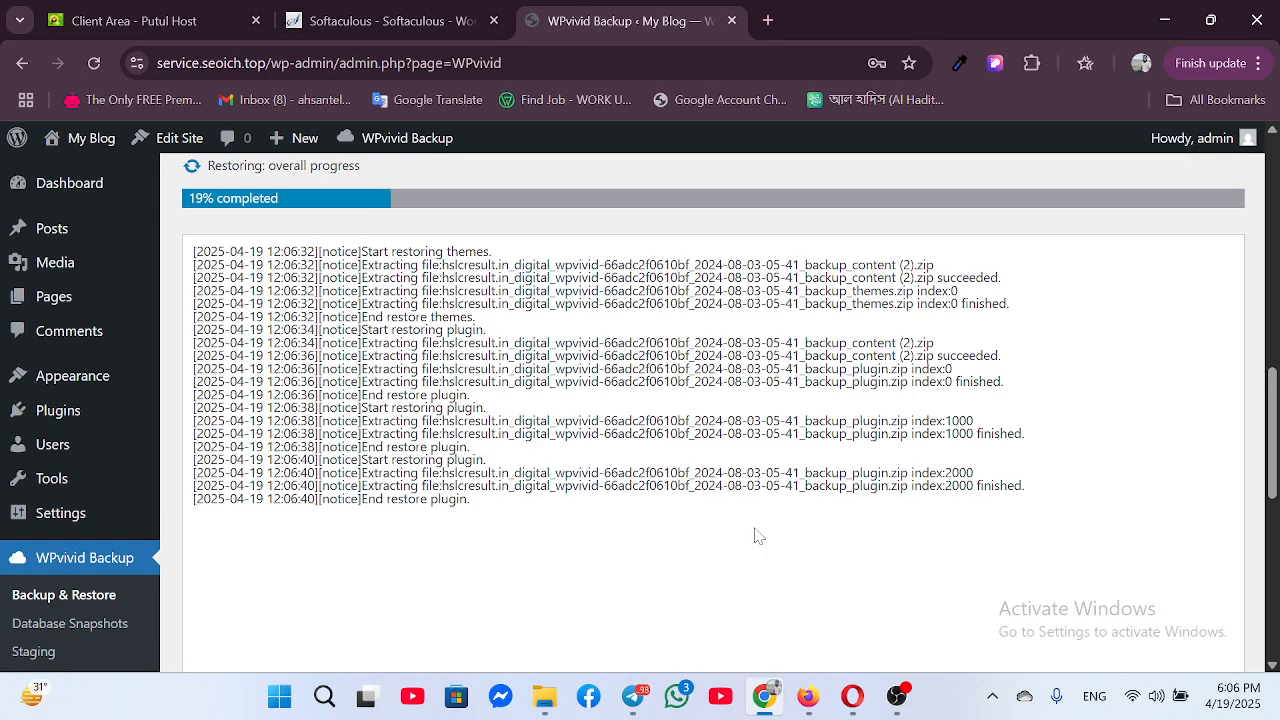
pyautogui.click(808, 695)
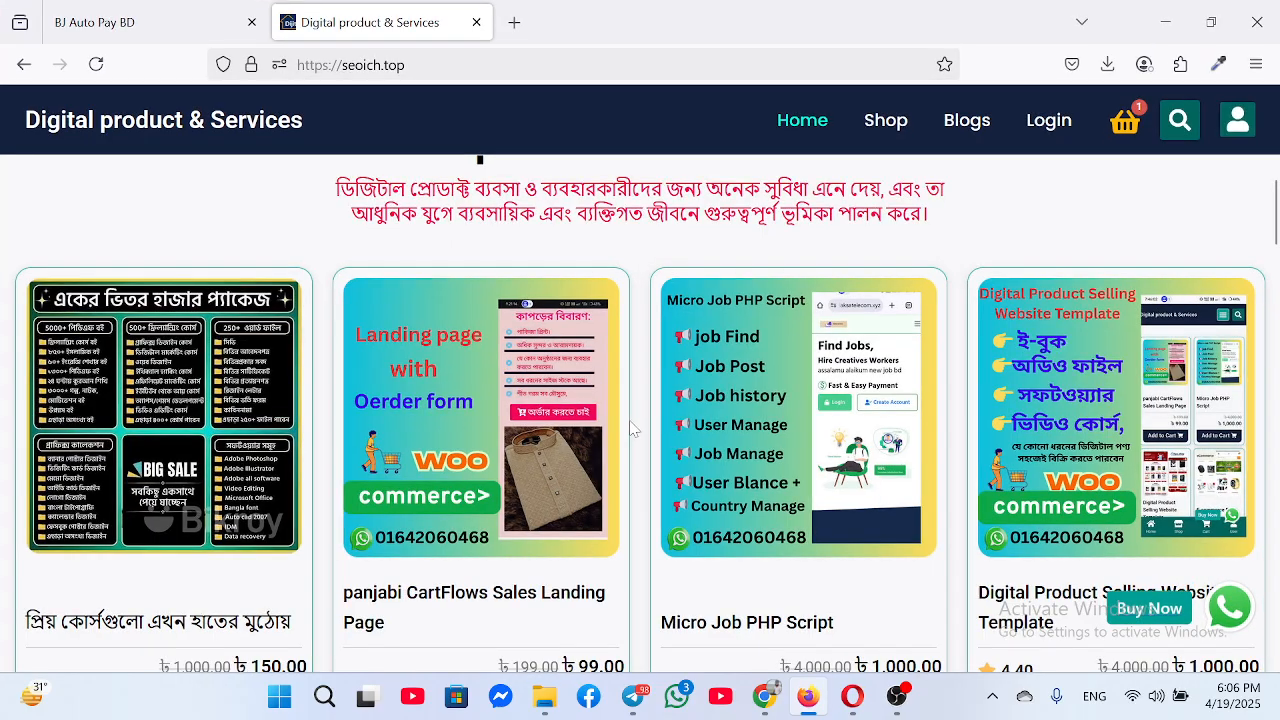
# Reload the store homepage via its site title and select, then deselect, the domain-offer banner text
pyautogui.scroll(5, 630, 427)
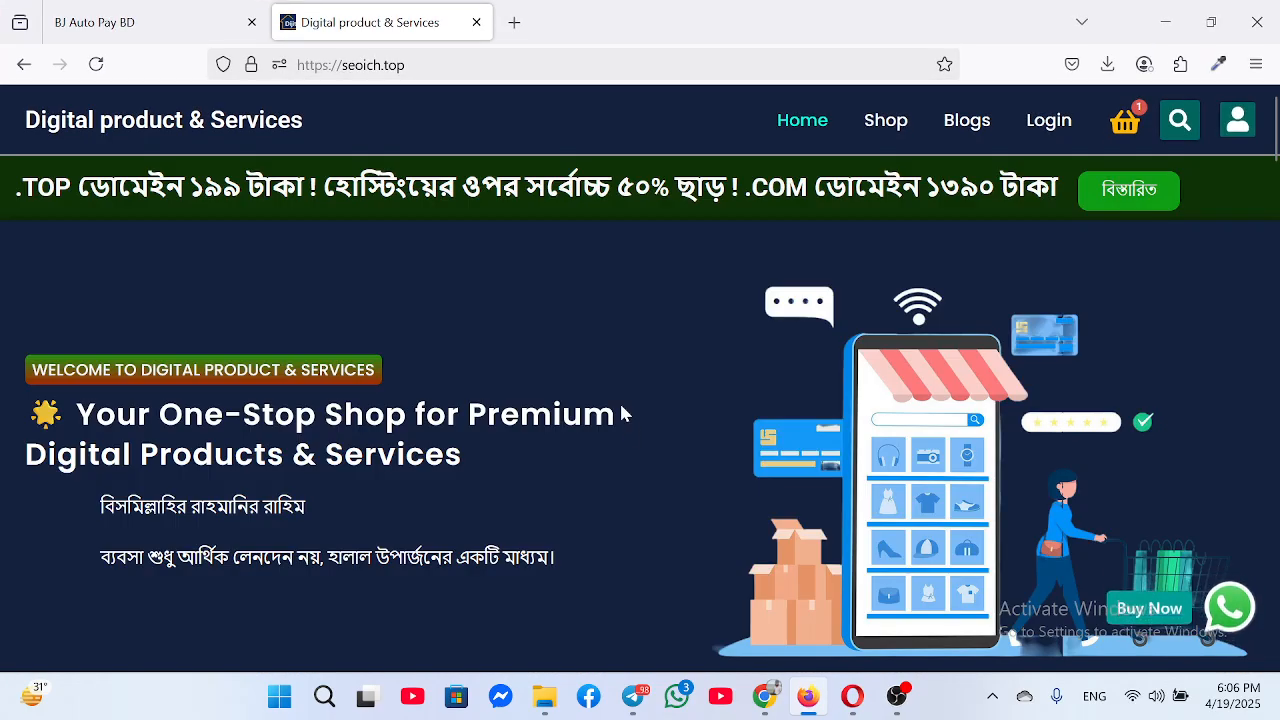
pyautogui.click(122, 124)
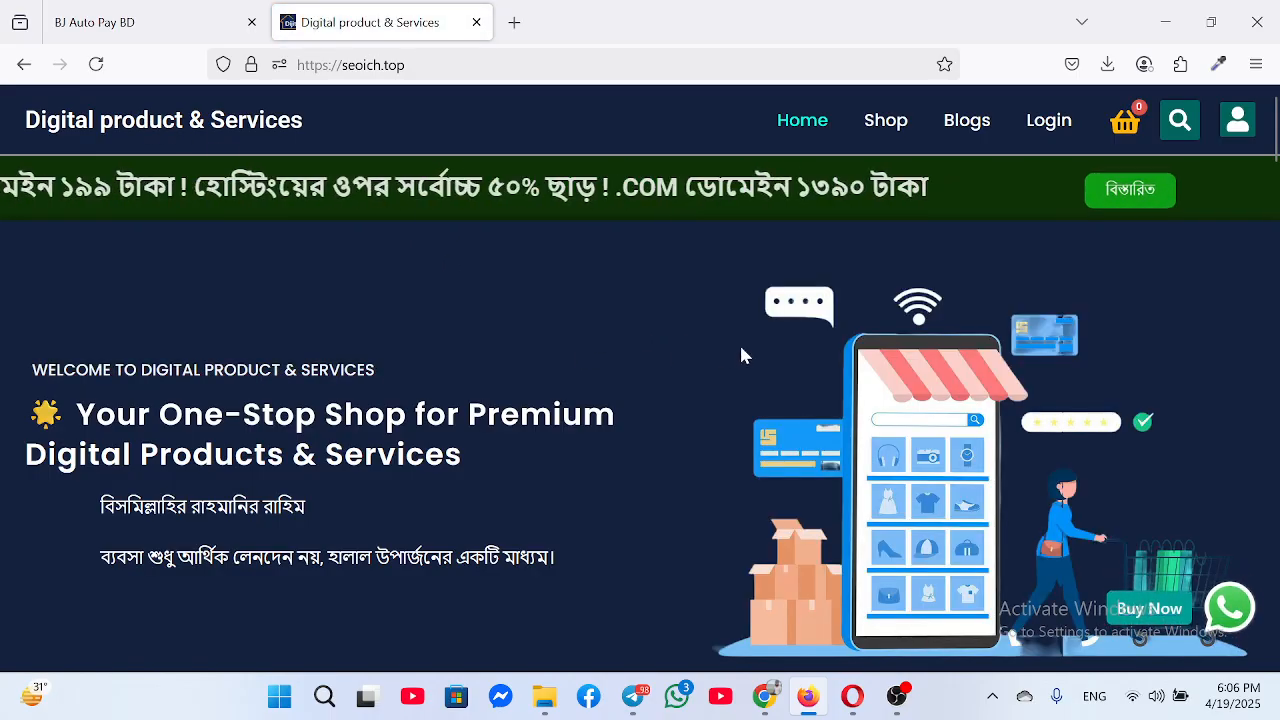
pyautogui.scroll(-2, 872, 255)
pyautogui.scroll(2, 872, 255)
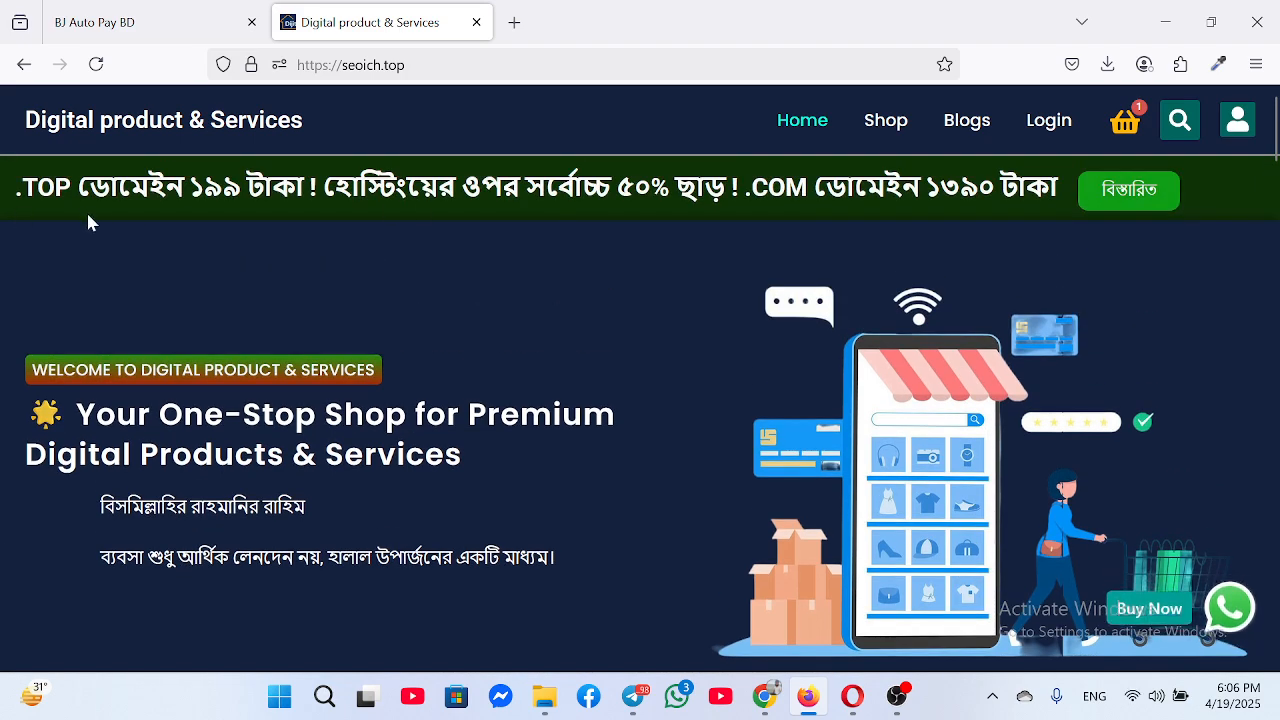
pyautogui.moveTo(18, 187); pyautogui.dragTo(665, 230)
pyautogui.click(641, 288)
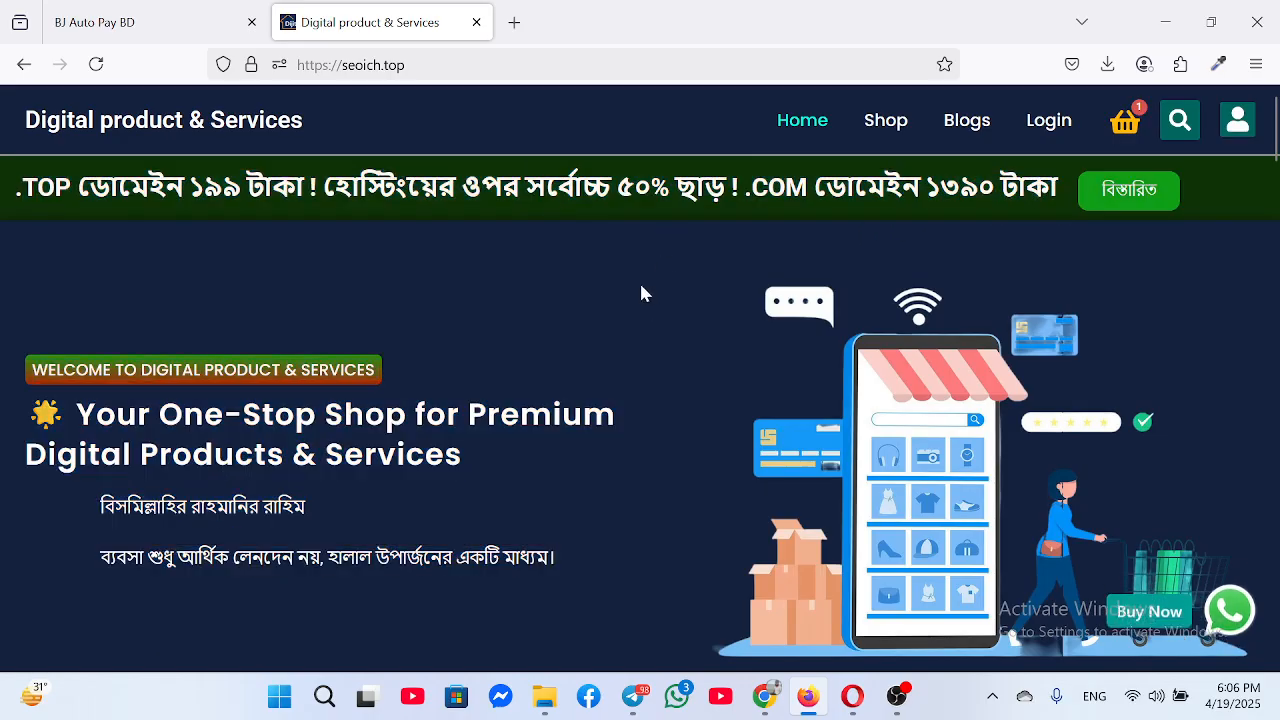
pyautogui.click(1145, 199)
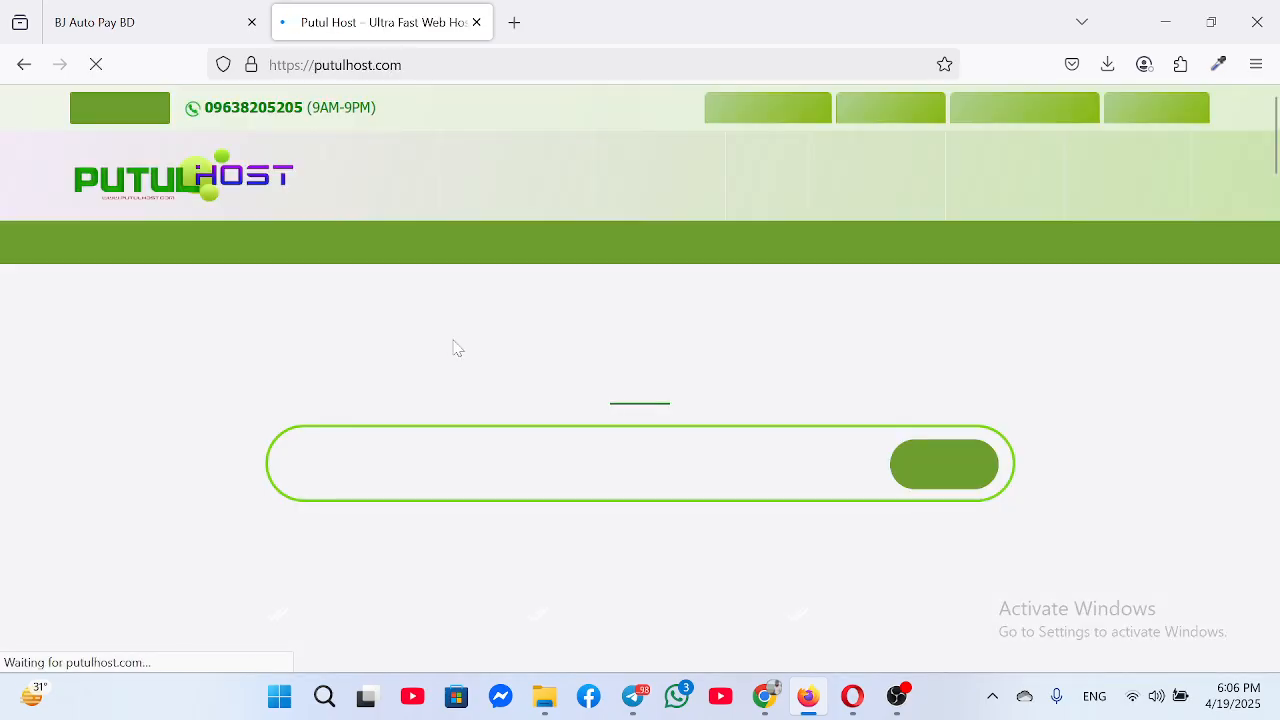
pyautogui.scroll(-9, 682, 457)
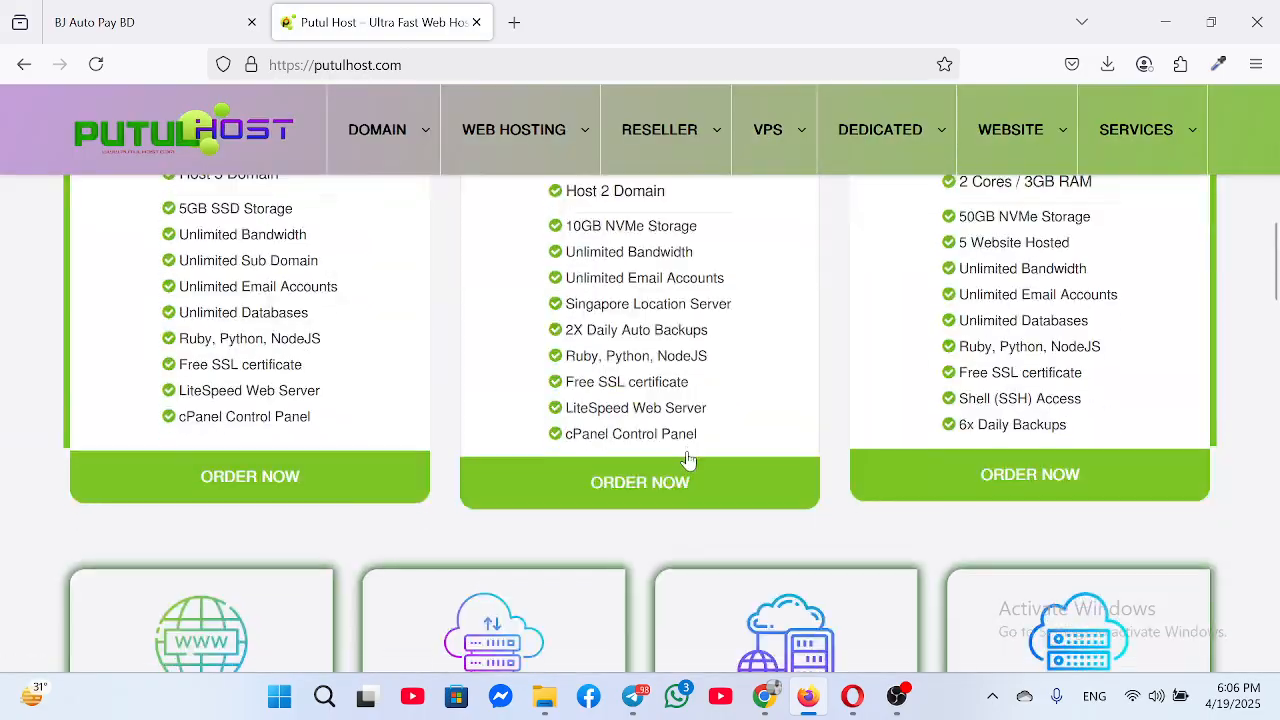
pyautogui.scroll(8, 687, 459)
pyautogui.click(24, 64)
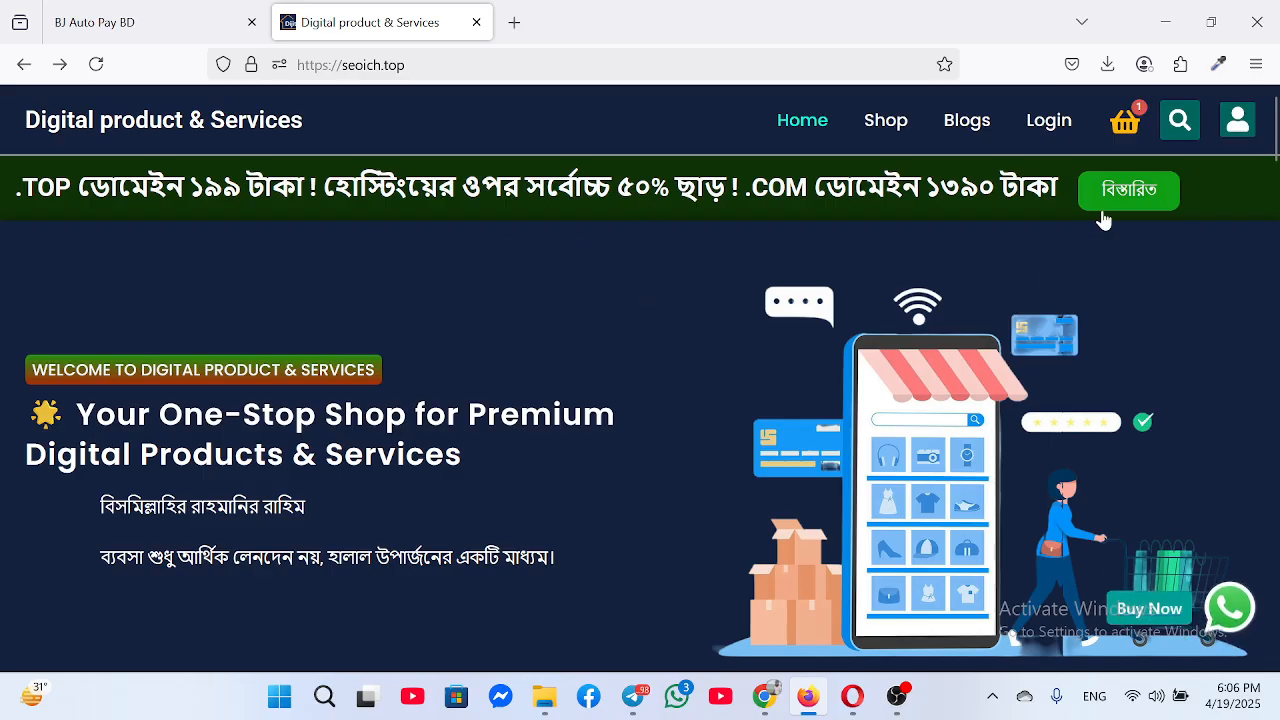
# Browse the store homepage's product and service listings
pyautogui.scroll(-5, 639, 430)
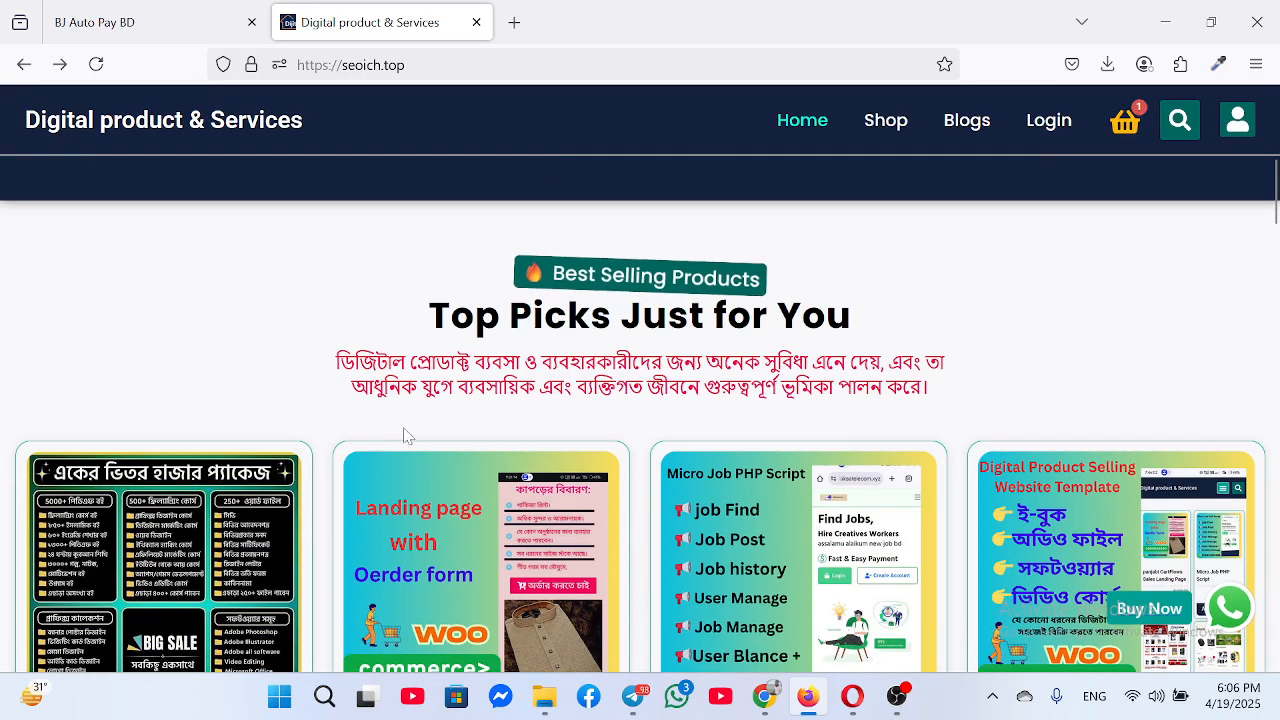
pyautogui.scroll(-3, 745, 436)
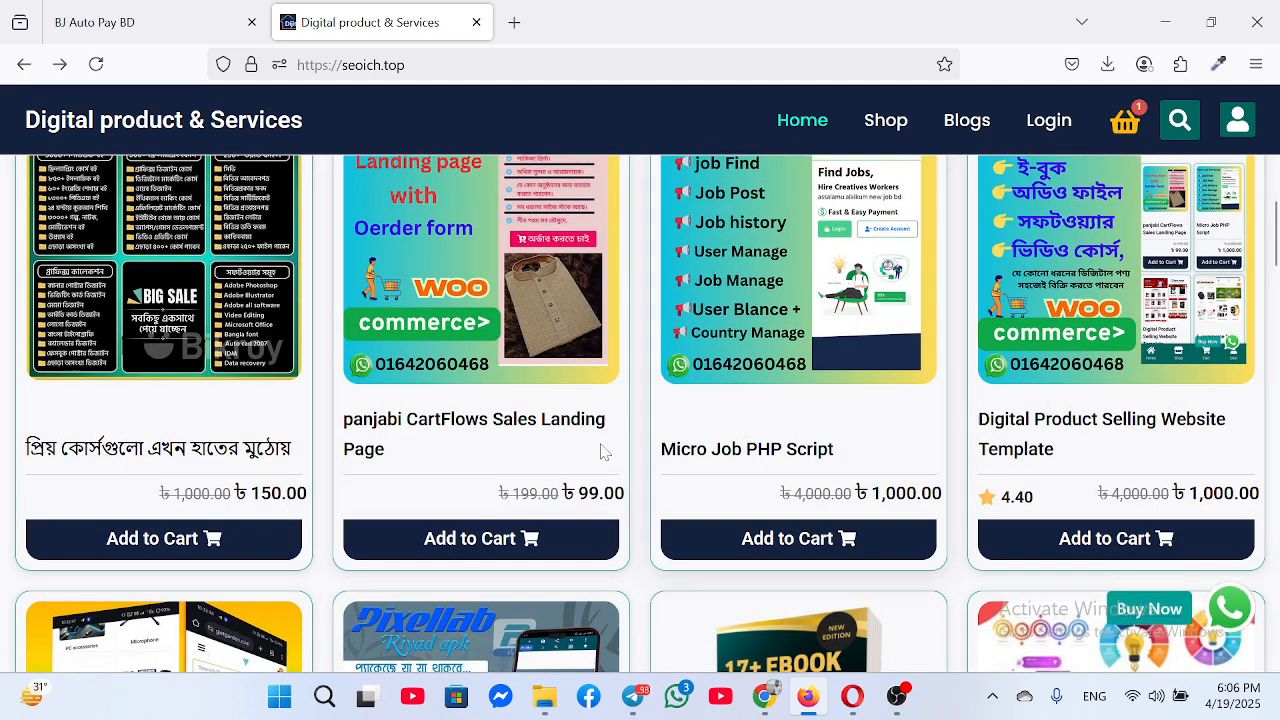
pyautogui.scroll(-4, 600, 451)
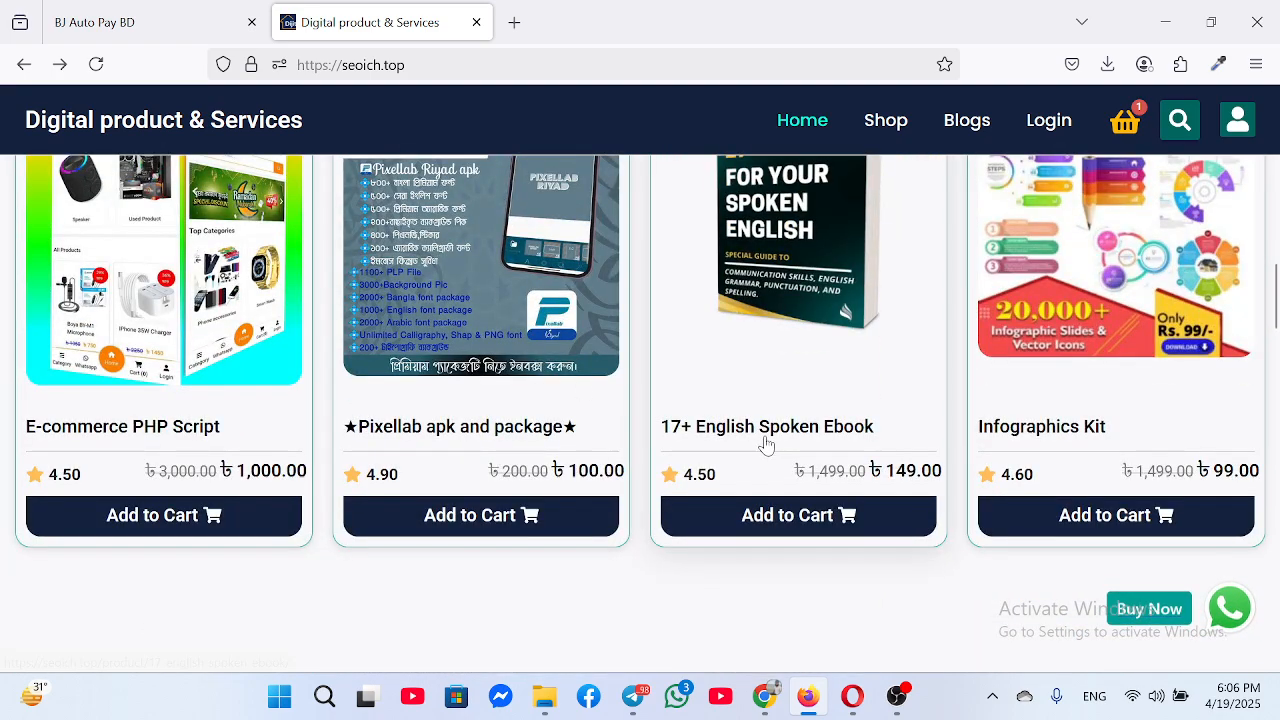
pyautogui.scroll(-4, 766, 420)
pyautogui.scroll(-2, 366, 463)
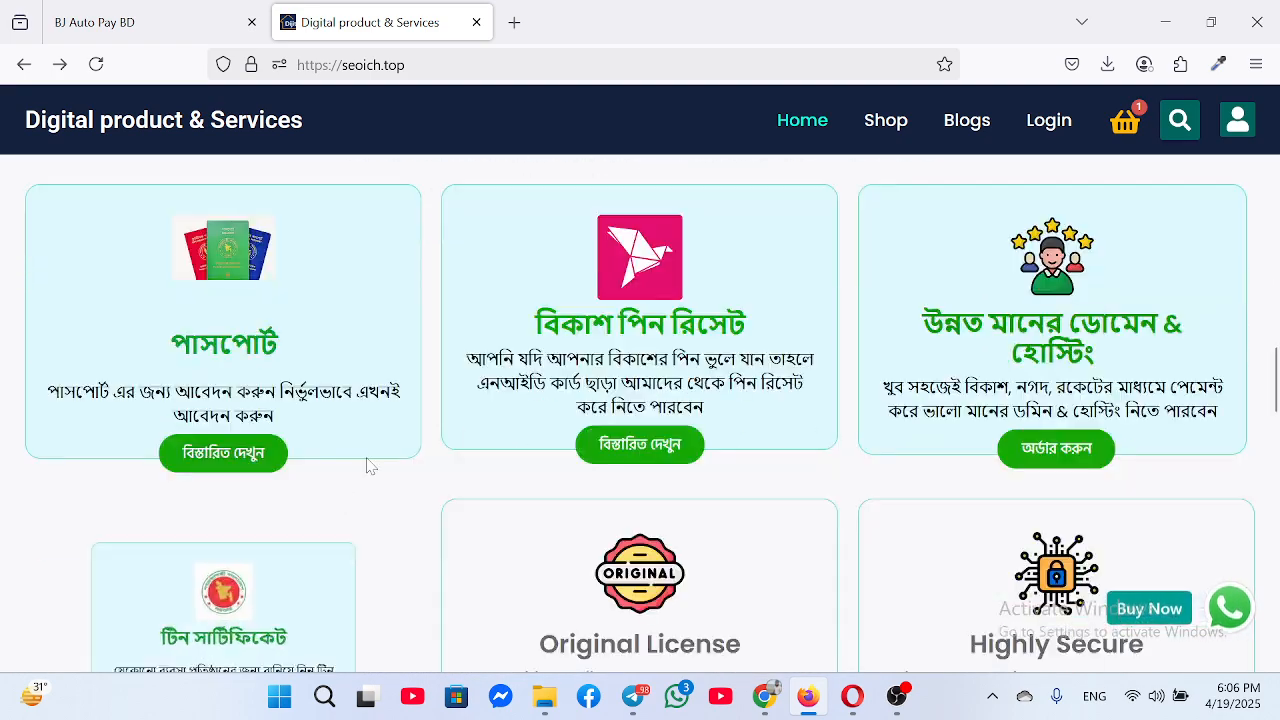
pyautogui.scroll(3, 558, 430)
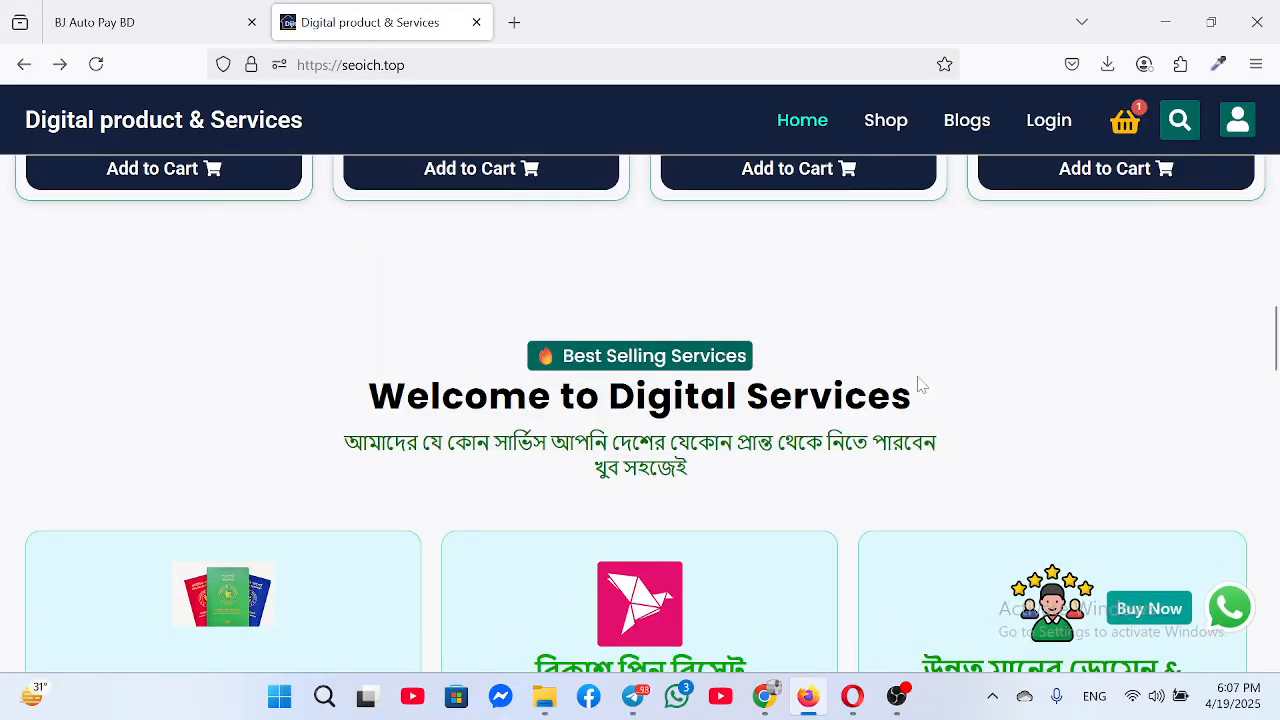
pyautogui.scroll(-2, 238, 617)
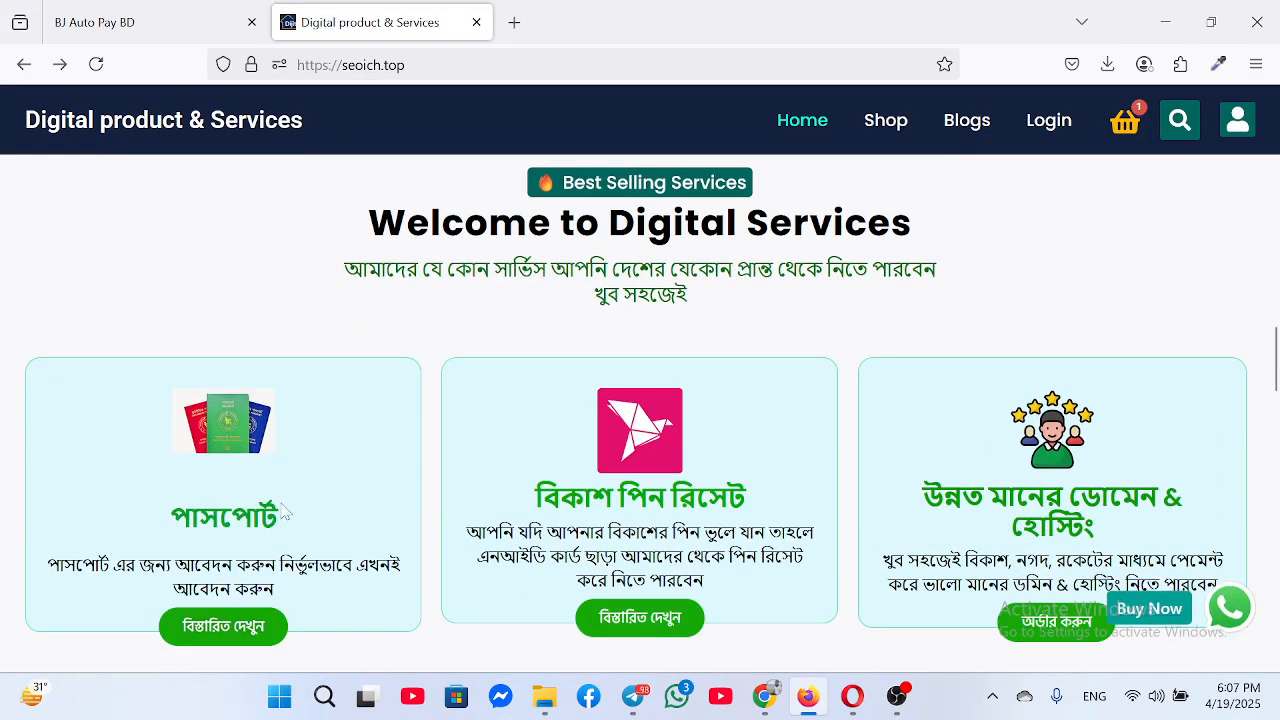
pyautogui.scroll(-2, 953, 510)
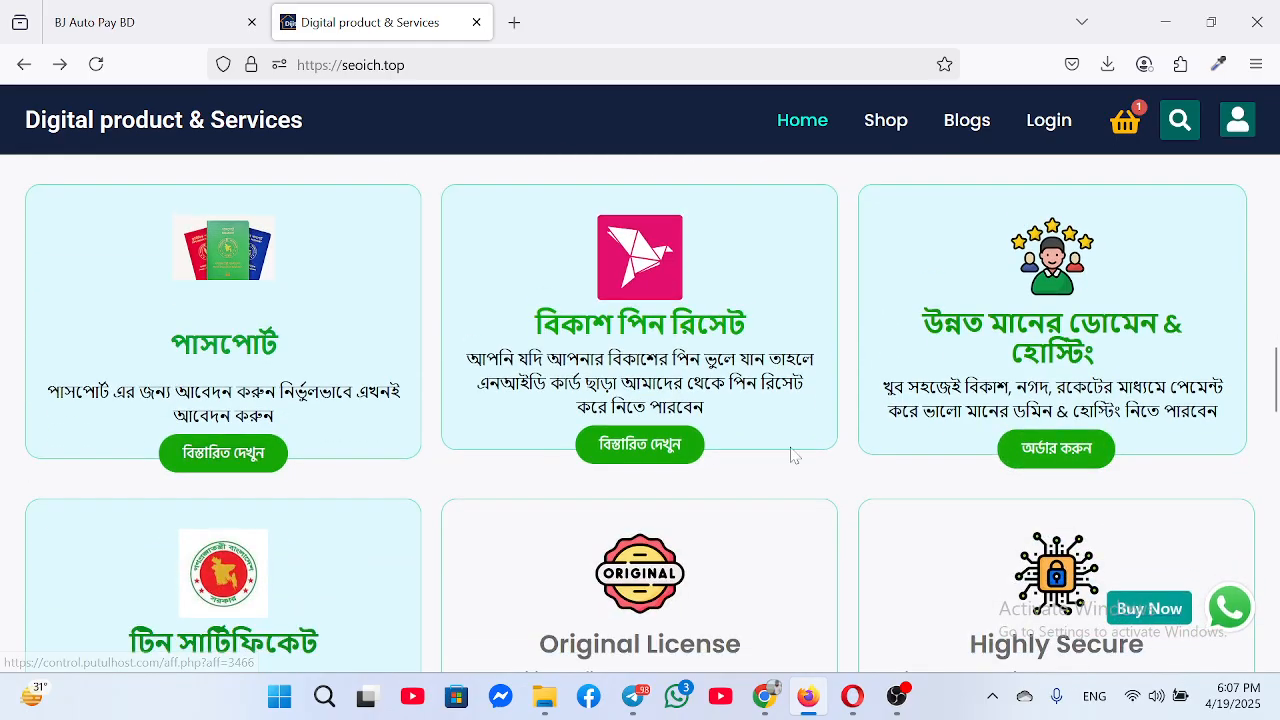
pyautogui.scroll(-2, 222, 478)
pyautogui.scroll(2, 276, 443)
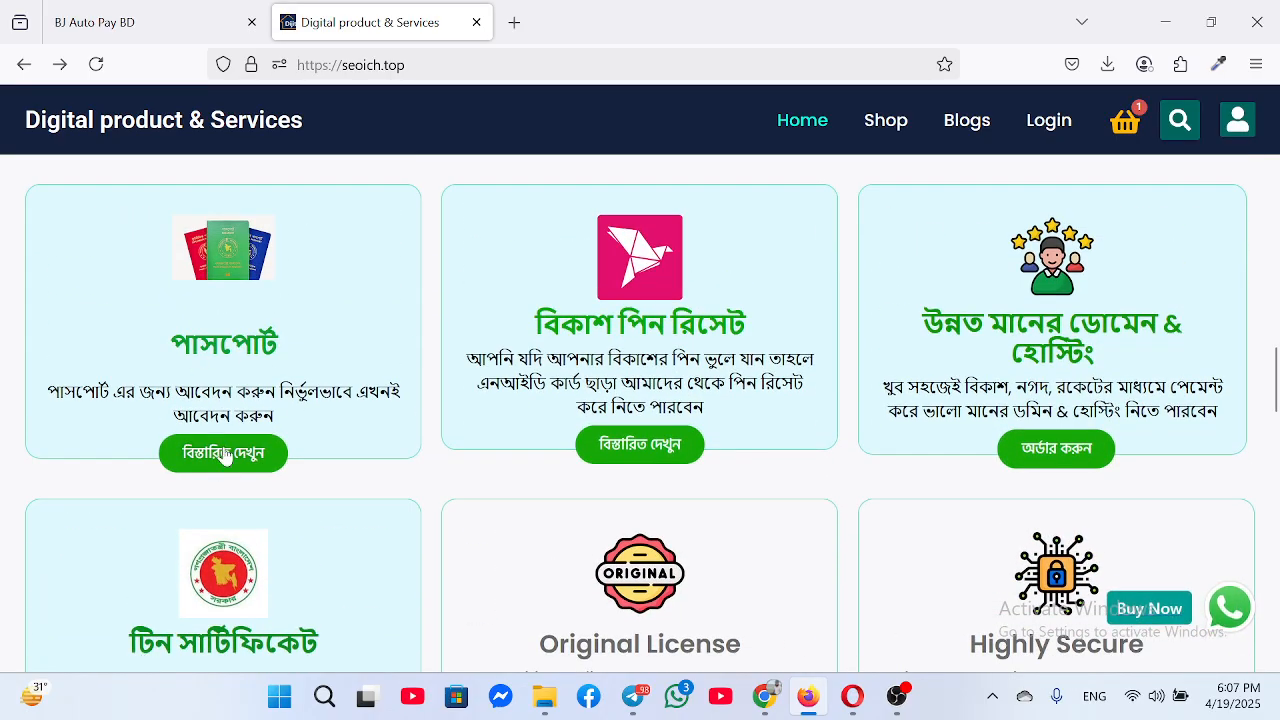
# View the পাসপোর্ট service details, start an আবেদন করুন WhatsApp application, then close WhatsApp
pyautogui.click(262, 453)
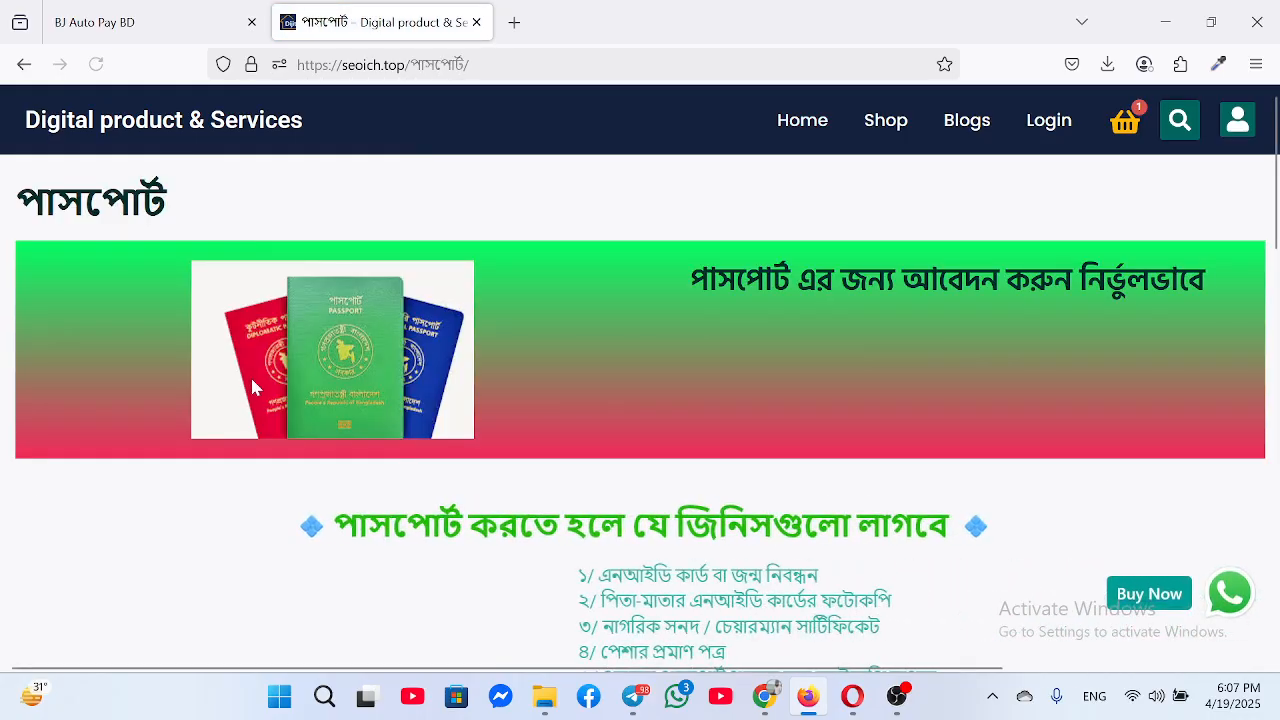
pyautogui.scroll(-2, 285, 455)
pyautogui.scroll(-10, 628, 380)
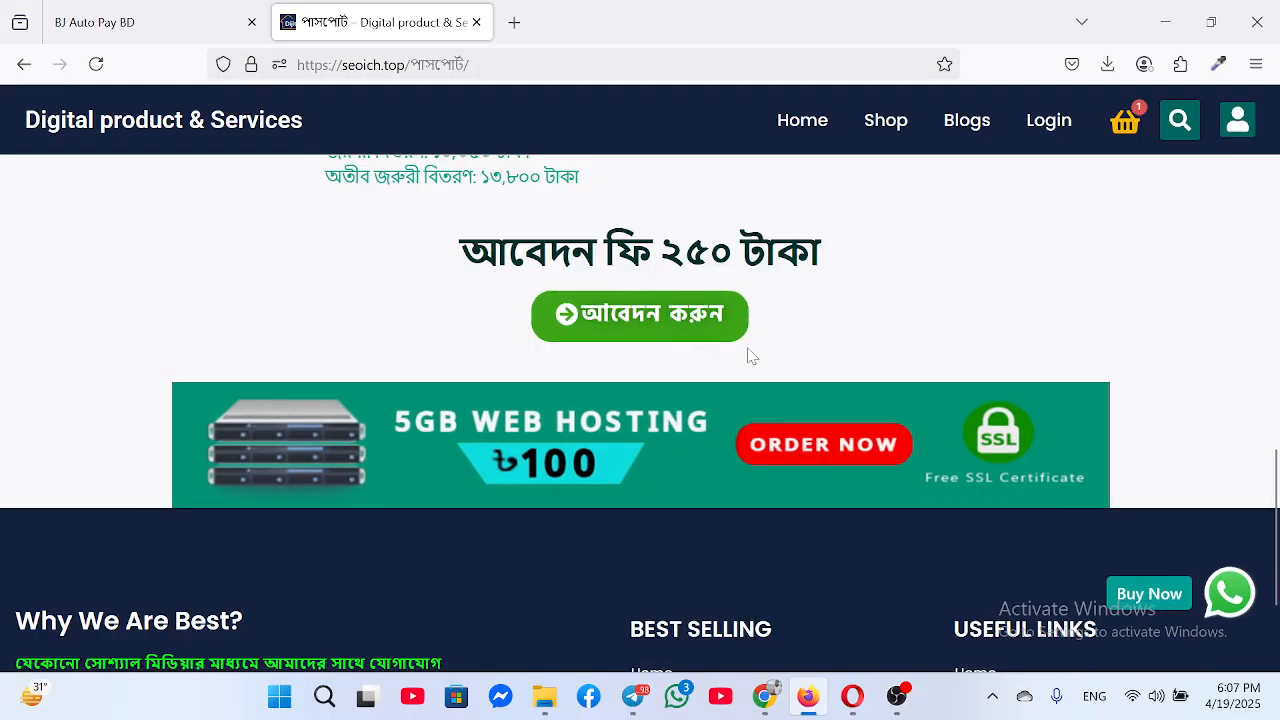
pyautogui.scroll(2, 623, 351)
pyautogui.scroll(-1, 695, 387)
pyautogui.scroll(-3, 600, 329)
pyautogui.scroll(2, 494, 486)
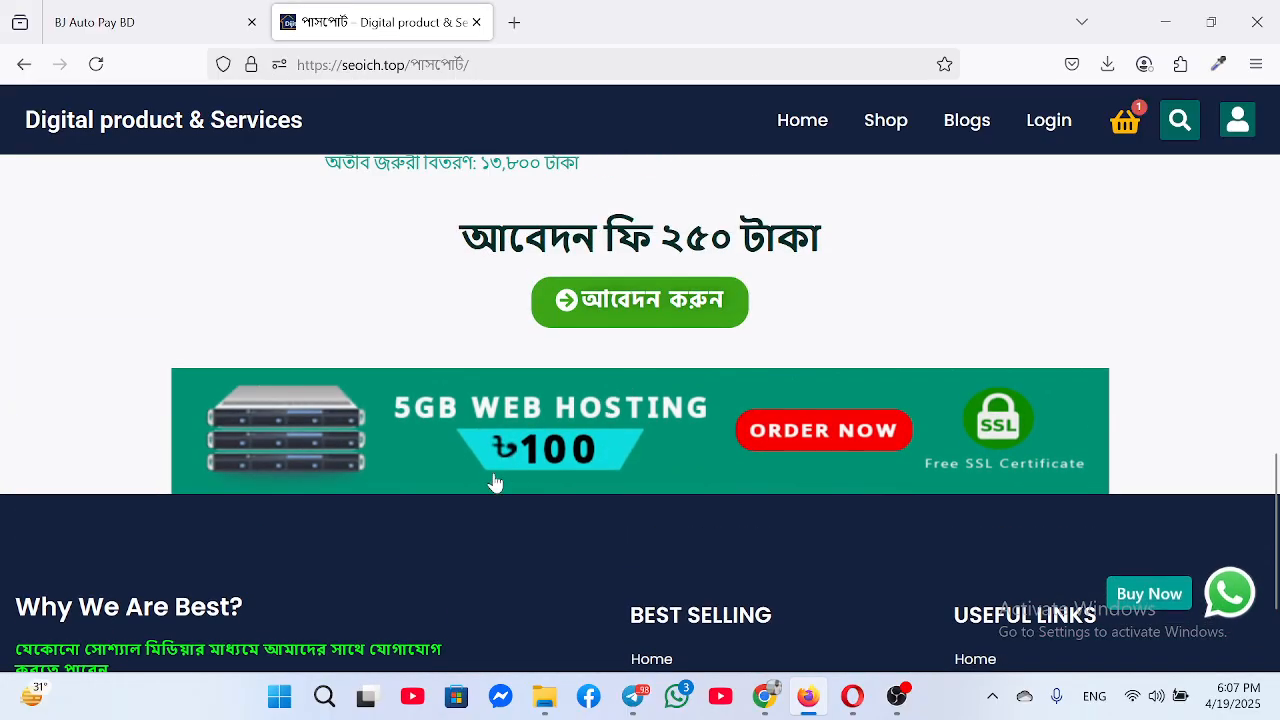
pyautogui.scroll(3, 655, 455)
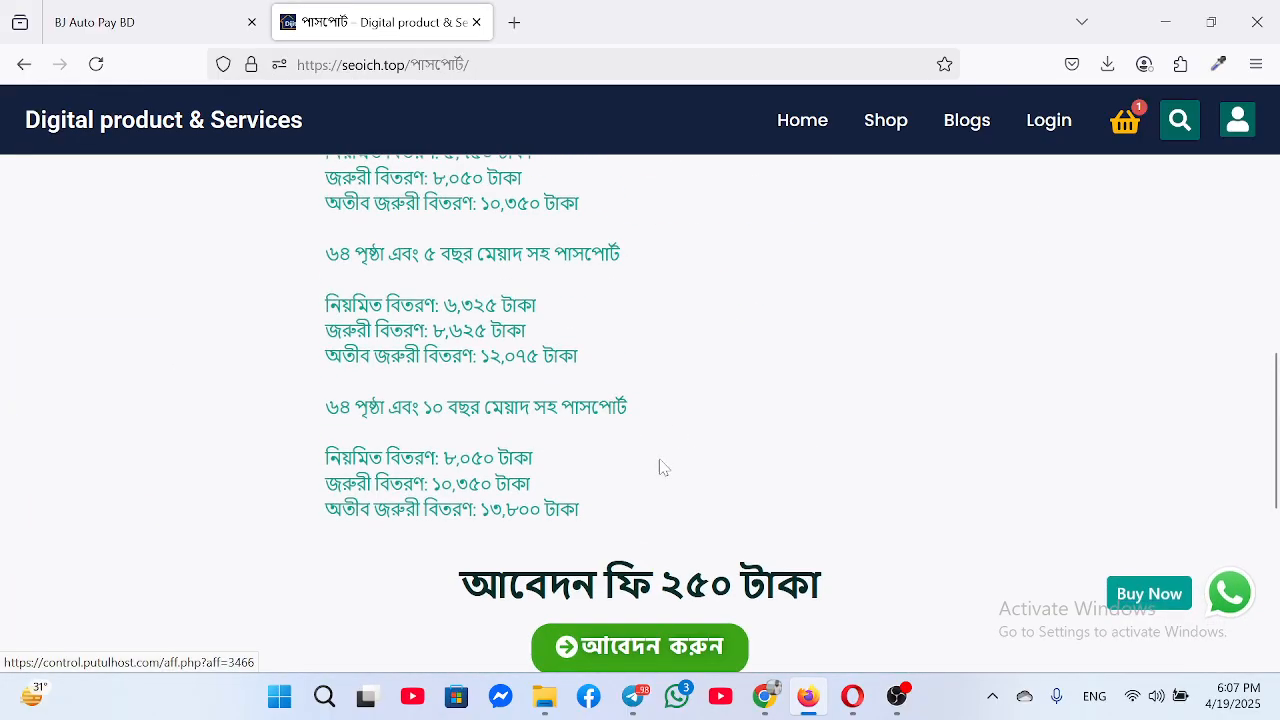
pyautogui.scroll(-1, 663, 613)
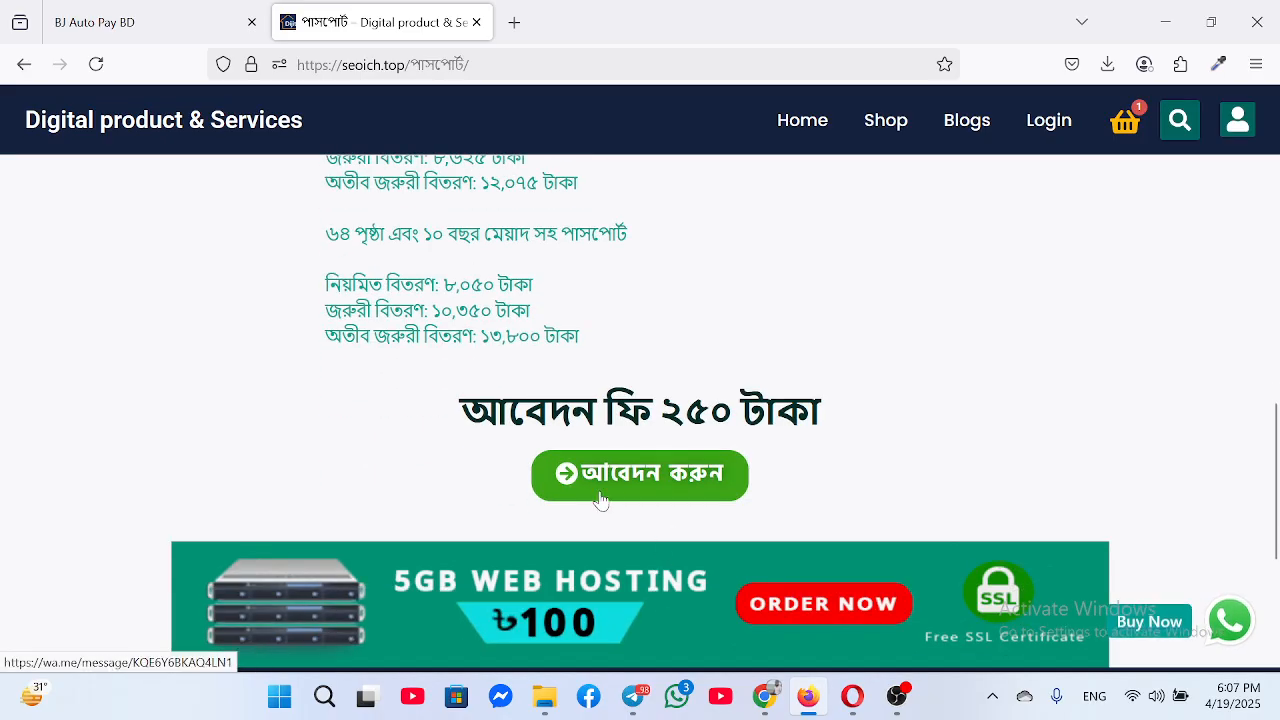
pyautogui.click(667, 478)
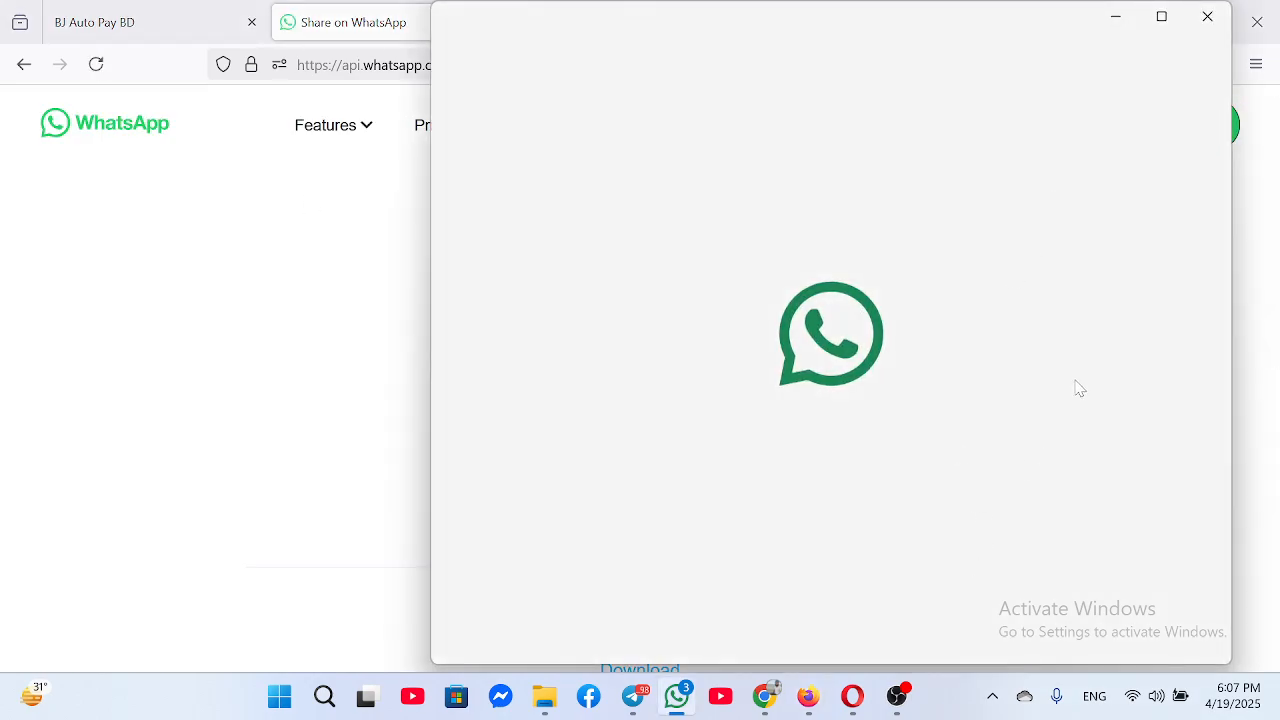
pyautogui.click(1208, 18)
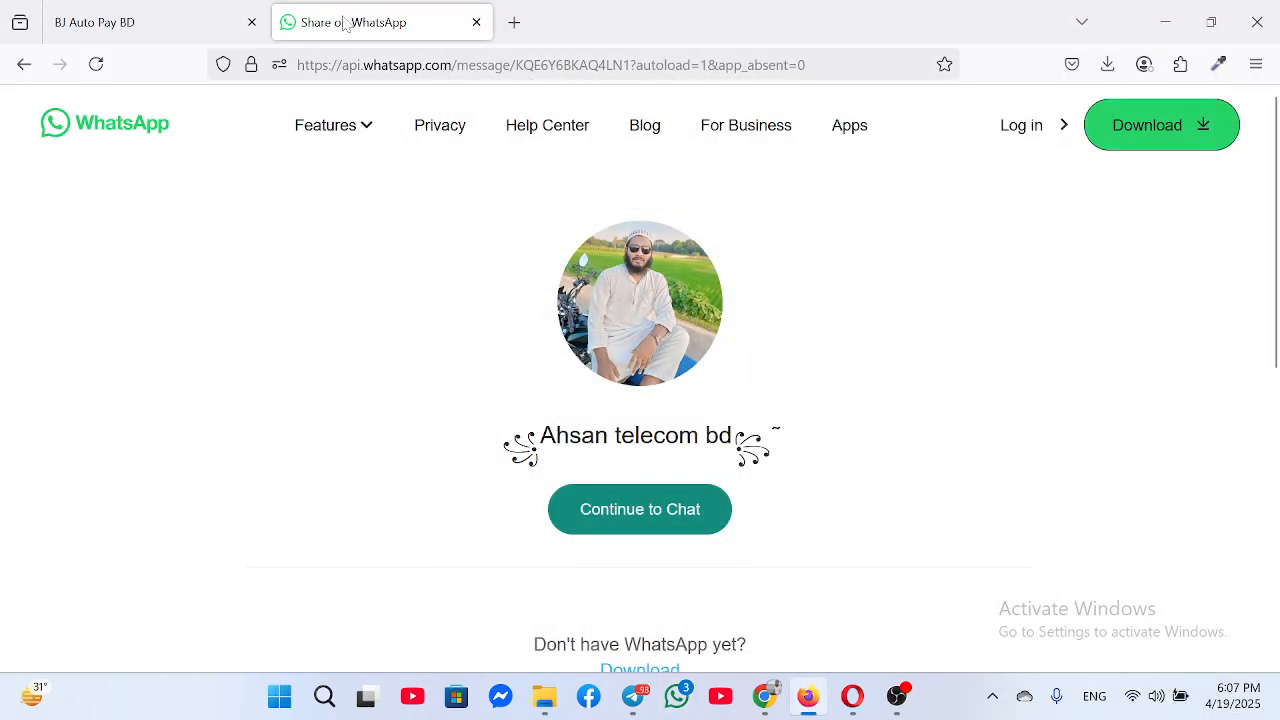
# Go back to the store homepage, browse it, then return to the WPvivid restore in Chrome
pyautogui.click(24, 64)
pyautogui.scroll(5, 271, 314)
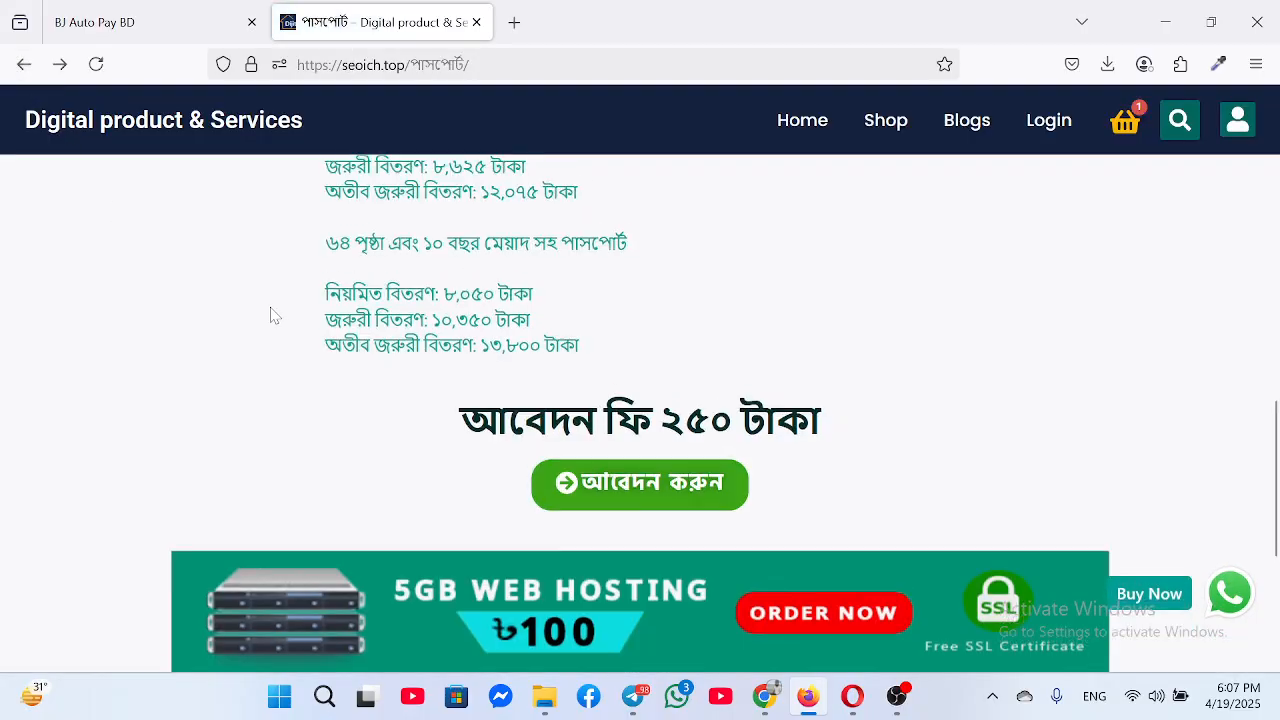
pyautogui.click(24, 64)
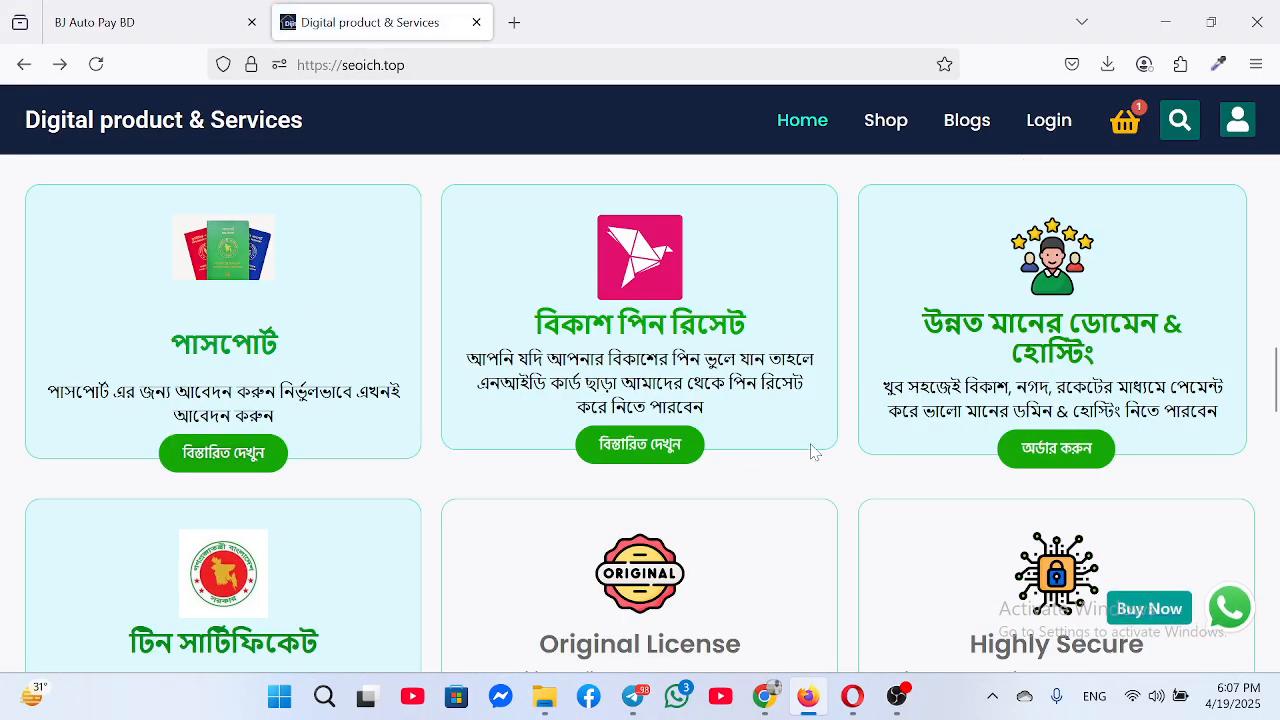
pyautogui.scroll(-3, 780, 420)
pyautogui.scroll(-10, 743, 398)
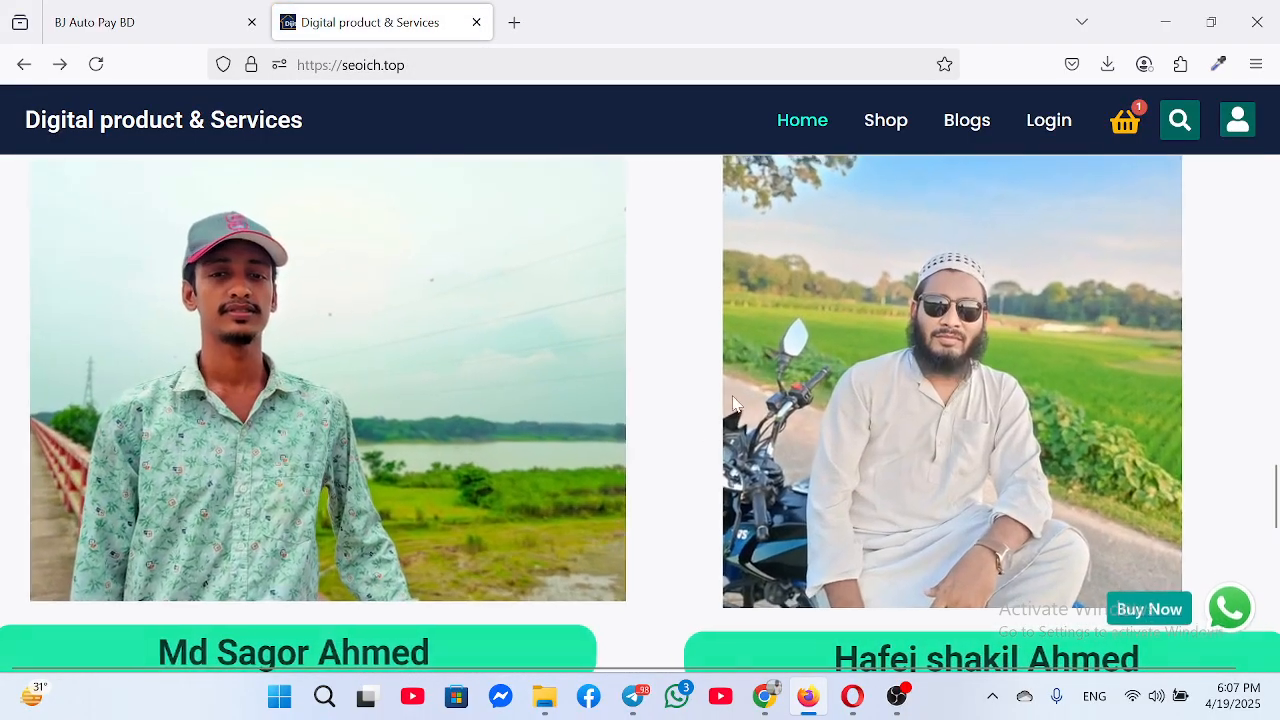
pyautogui.scroll(-6, 700, 400)
pyautogui.scroll(2, 577, 362)
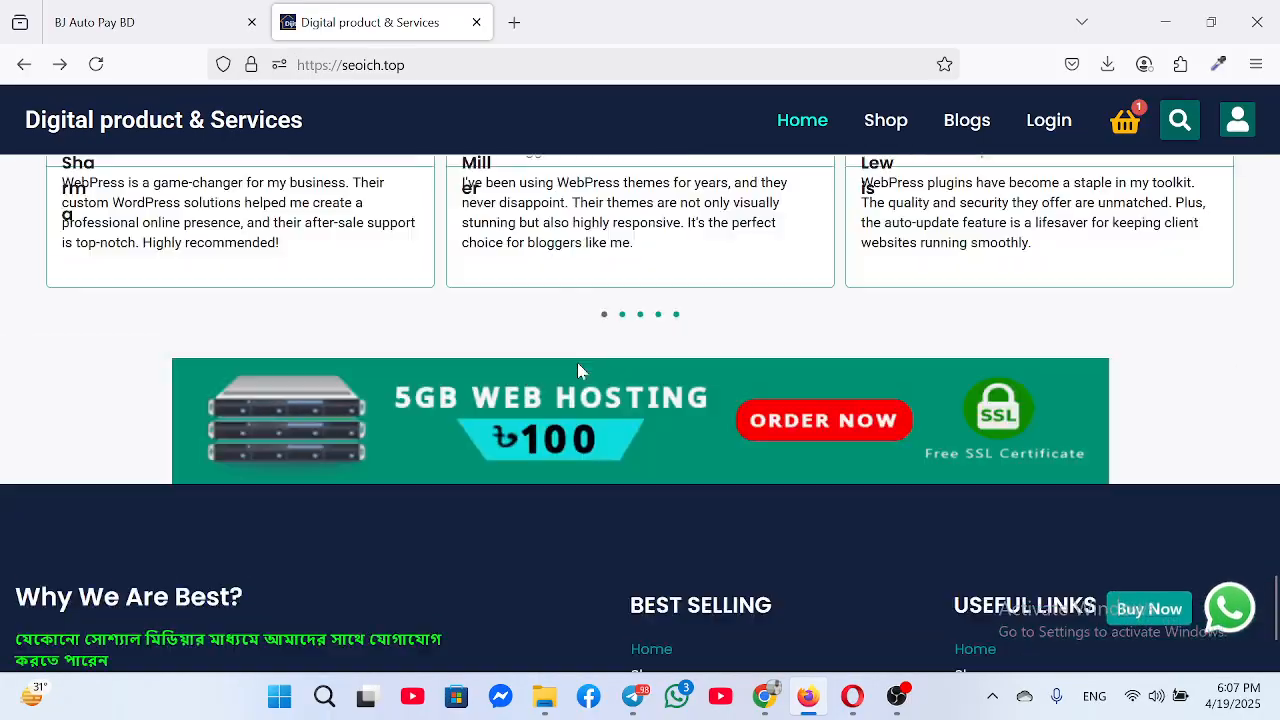
pyautogui.scroll(-2, 580, 368)
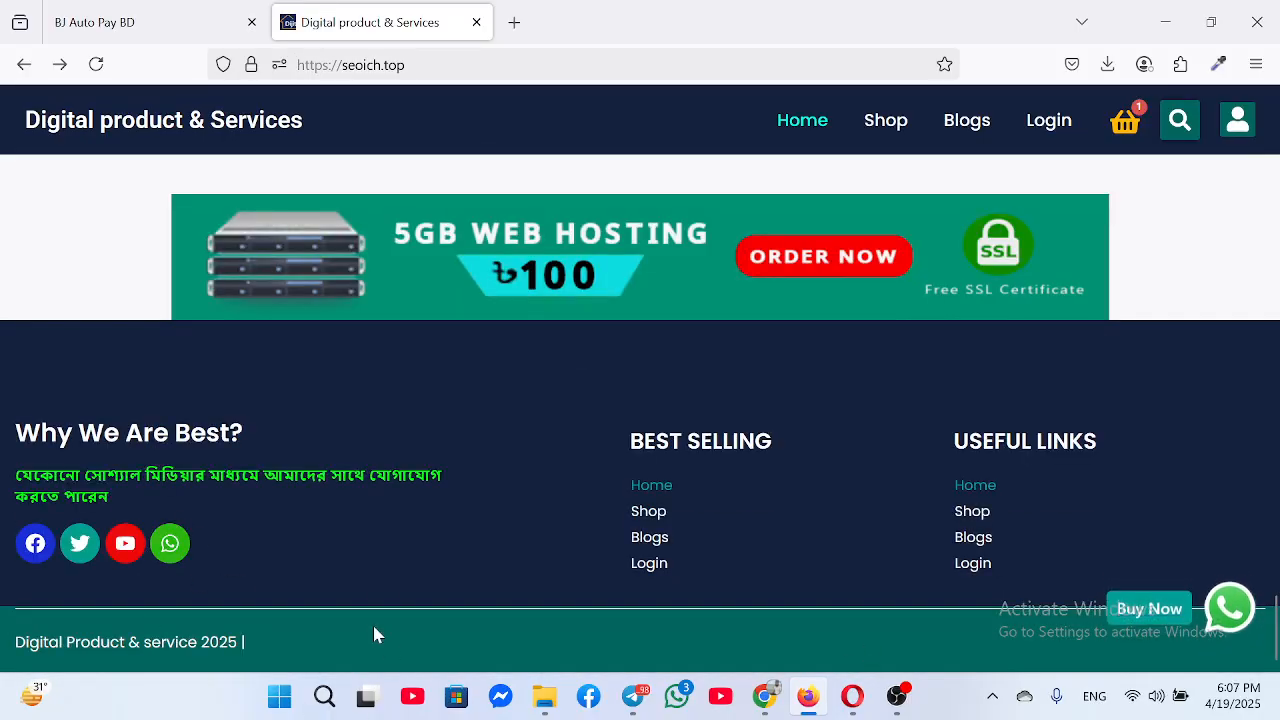
pyautogui.scroll(10, 429, 497)
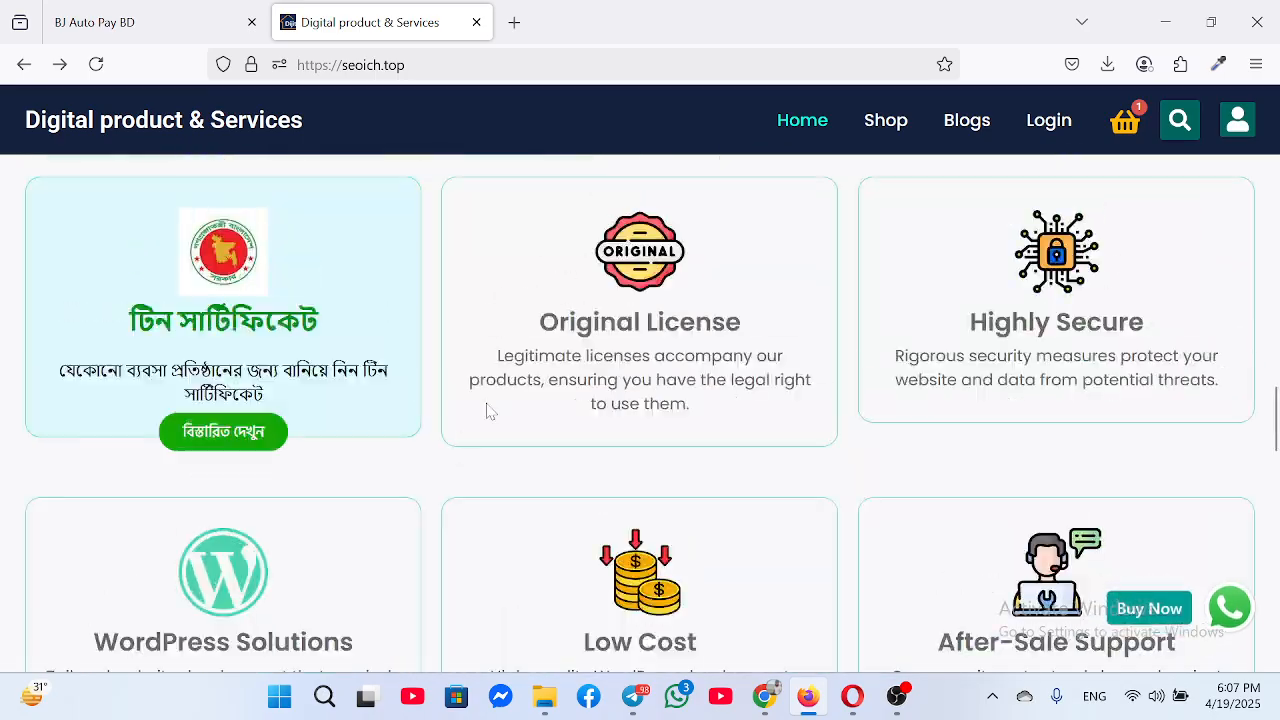
pyautogui.scroll(10, 603, 386)
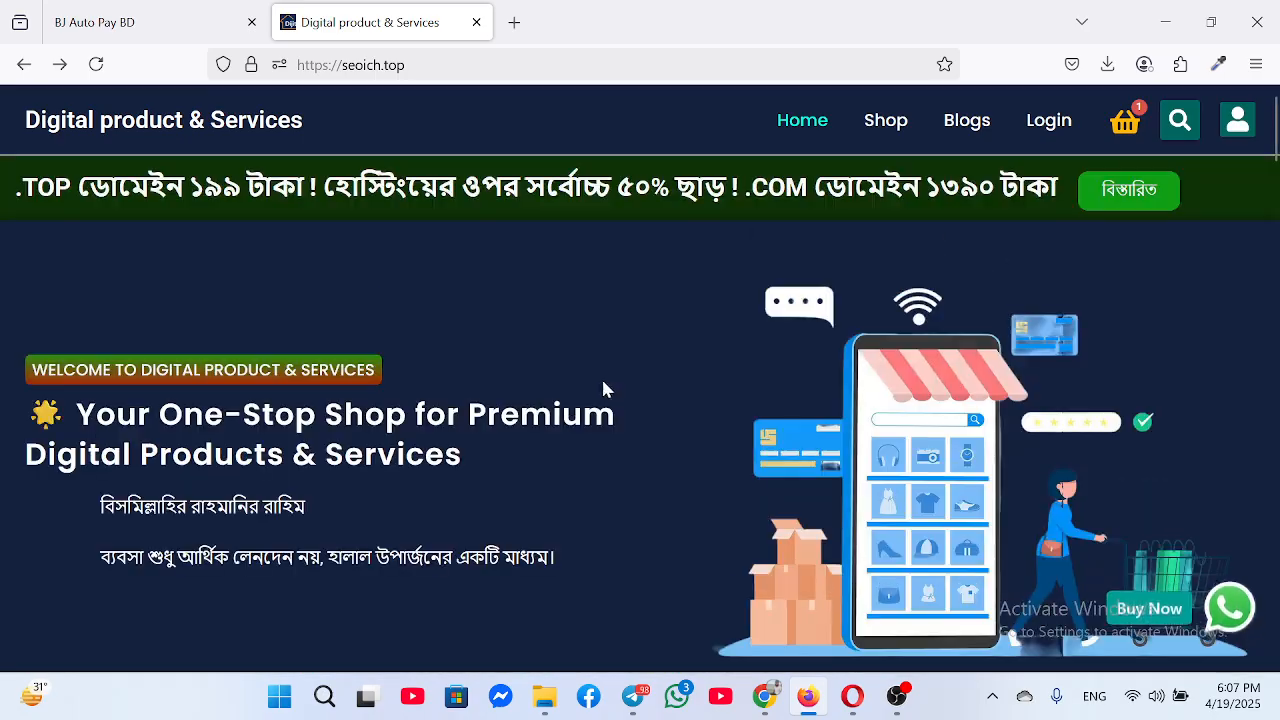
pyautogui.click(764, 696)
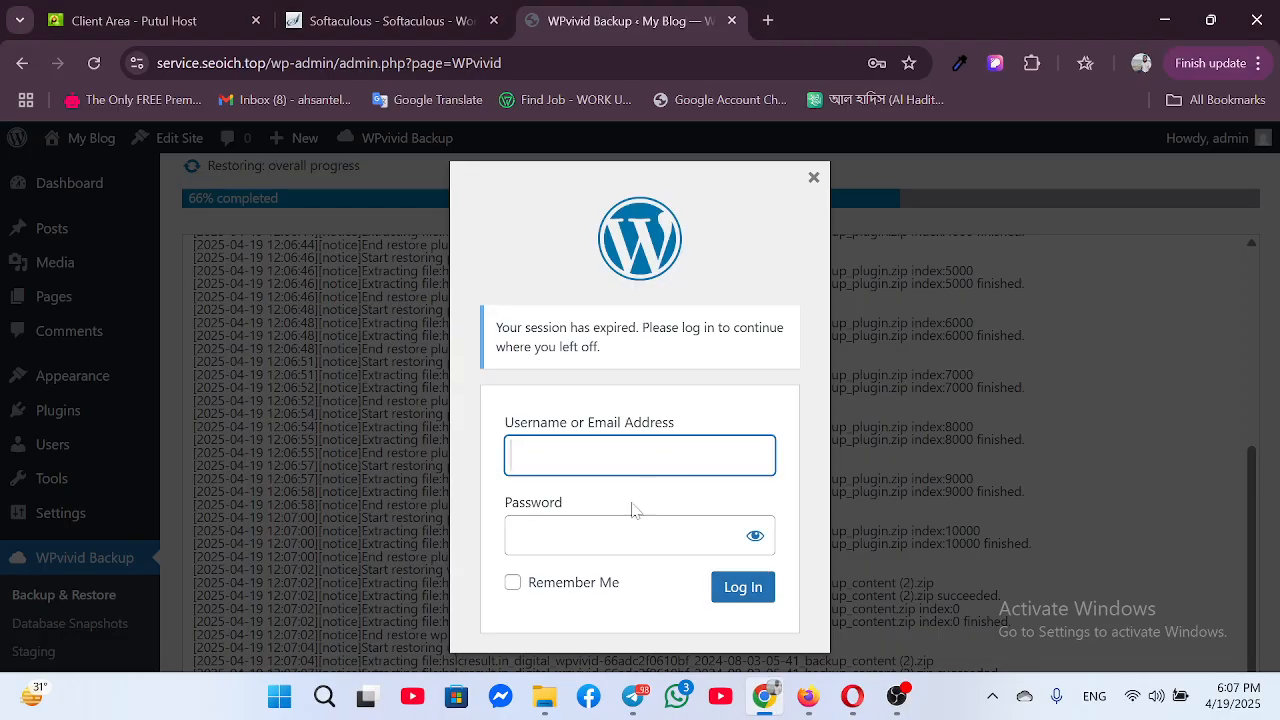
# Close the session-expired login prompt, check the restore log at 66%, then bring up OBS Studio
pyautogui.click(812, 177)
pyautogui.scroll(-10, 689, 414)
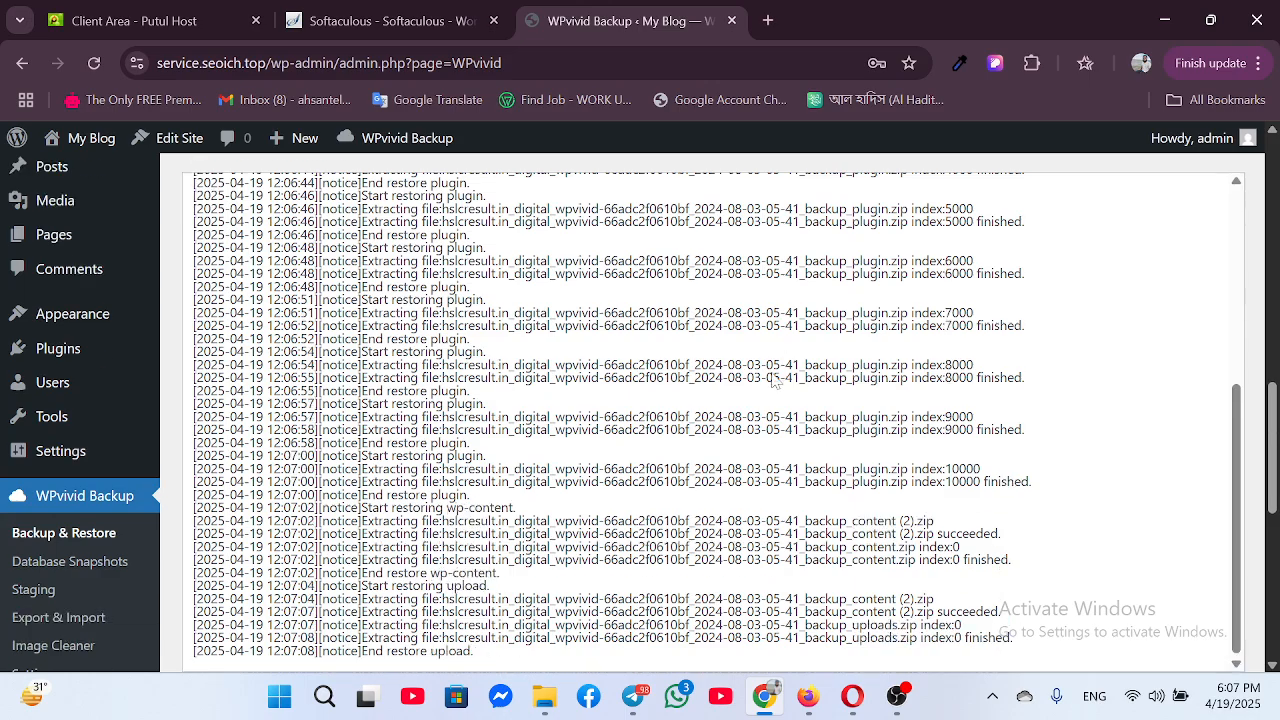
pyautogui.scroll(10, 689, 414)
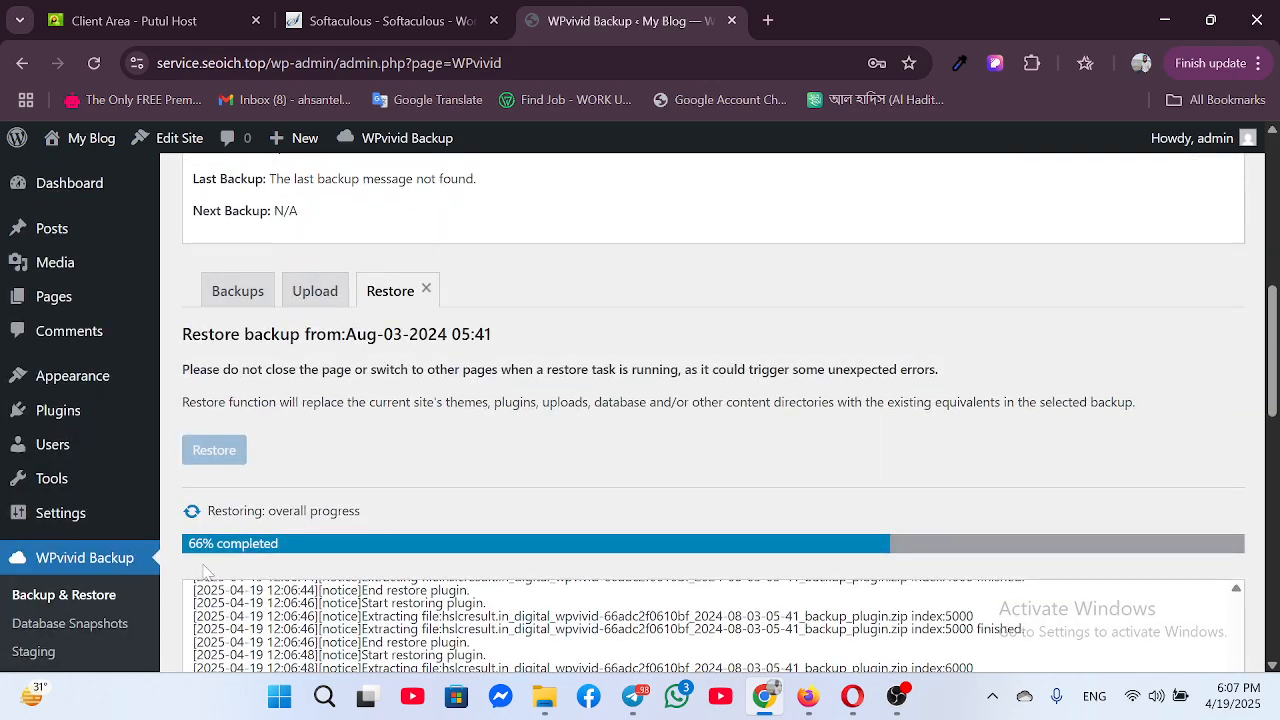
pyautogui.scroll(-2, 240, 556)
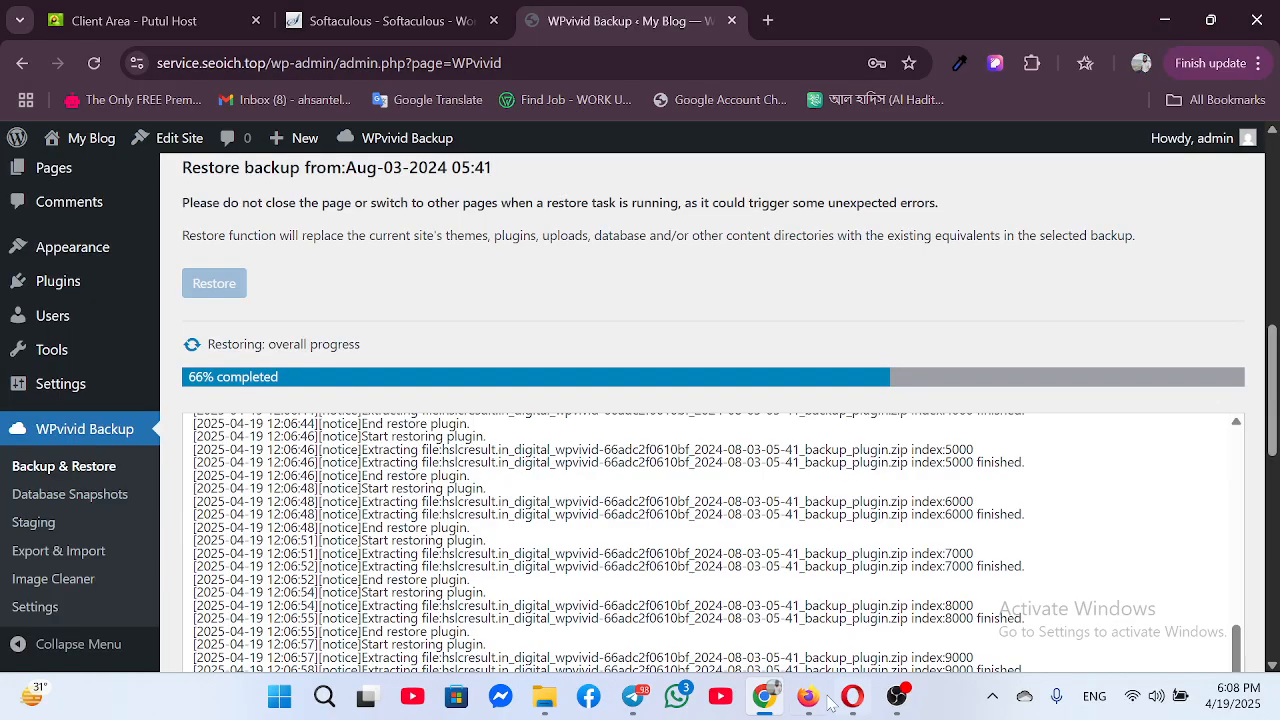
pyautogui.click(897, 696)
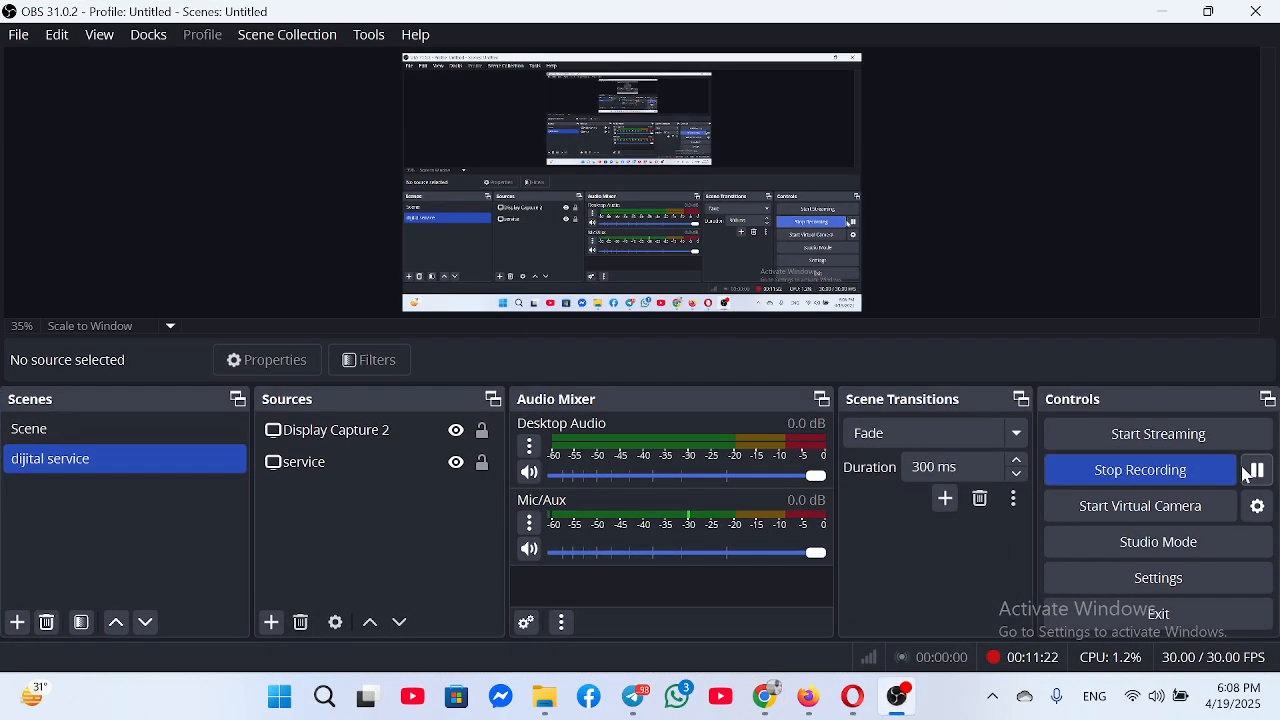
# Pause the OBS screen recording and minimize OBS
pyautogui.click(1255, 470)
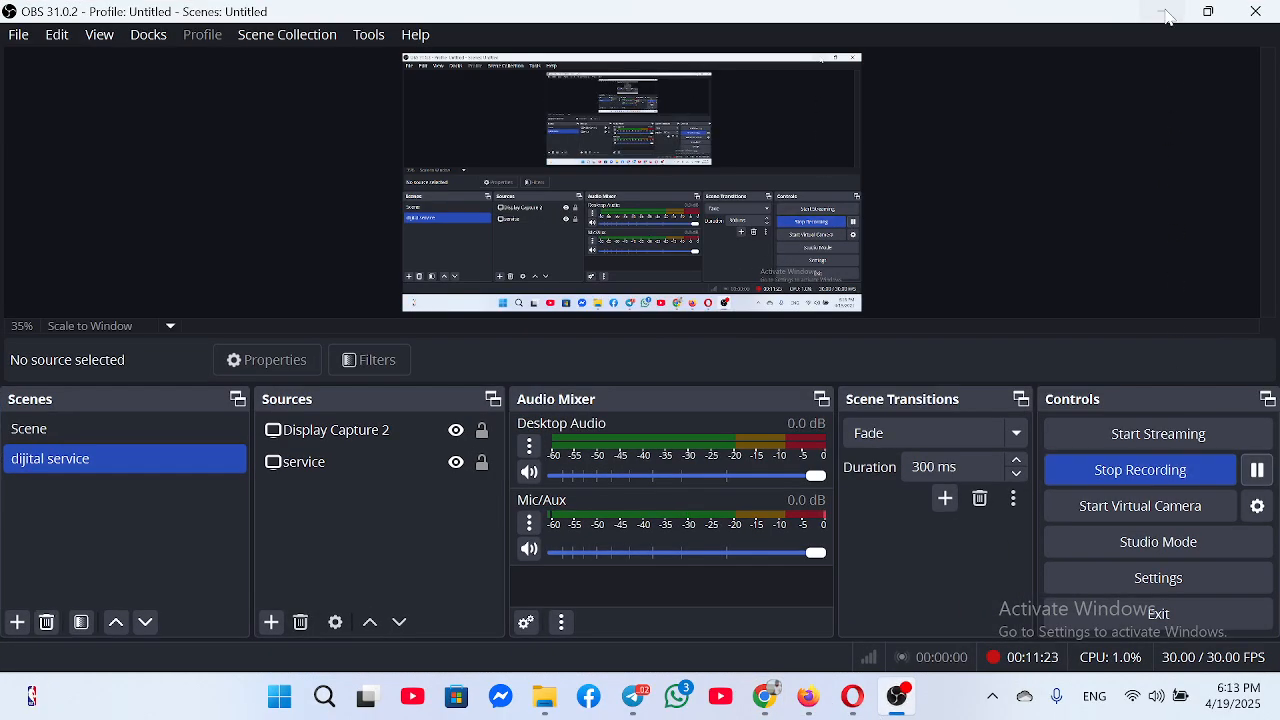
pyautogui.click(1167, 17)
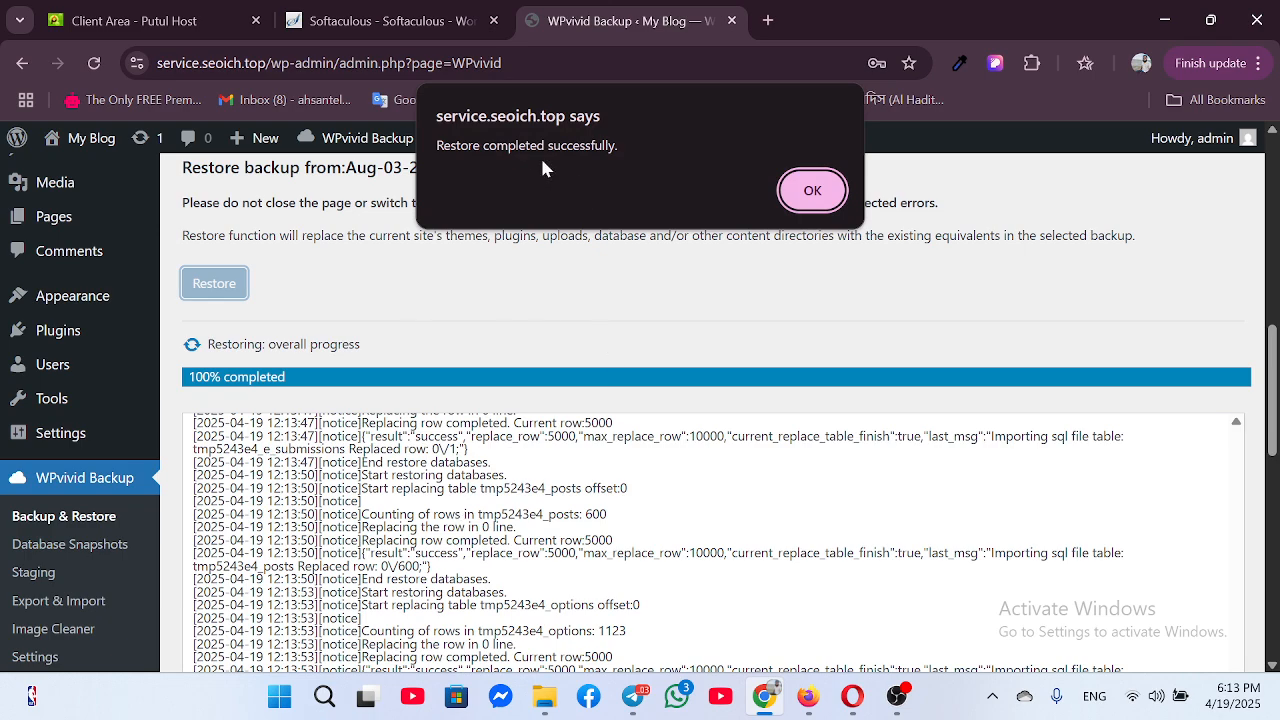
# Acknowledge the restore-completed alert, try the login fields, then close the Digital Products Hub login tab
pyautogui.click(812, 191)
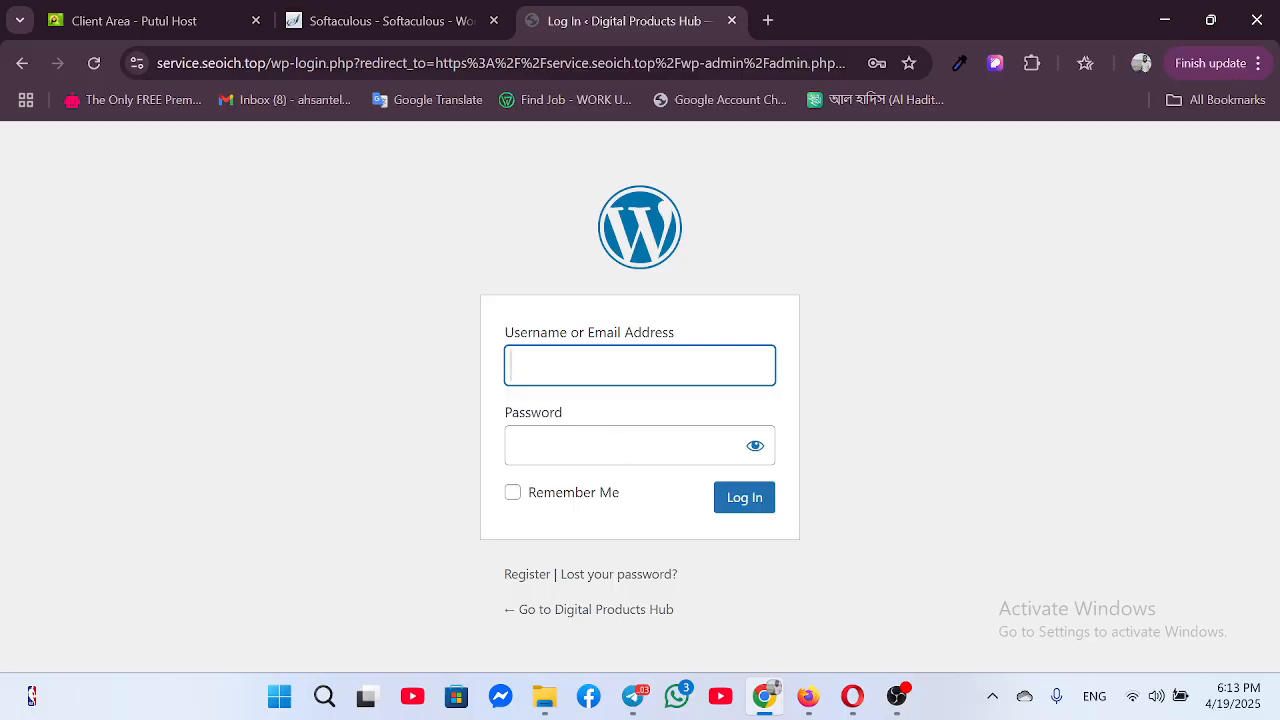
pyautogui.click(608, 366)
pyautogui.click(602, 443)
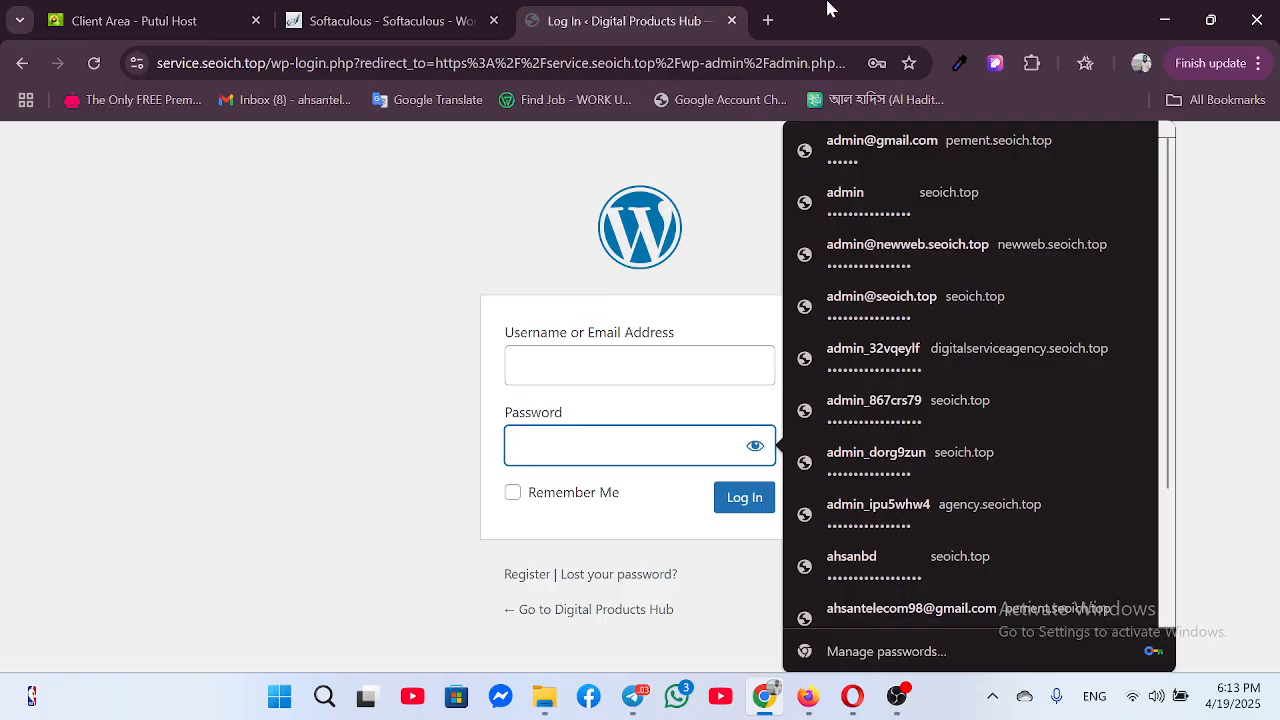
pyautogui.click(732, 20)
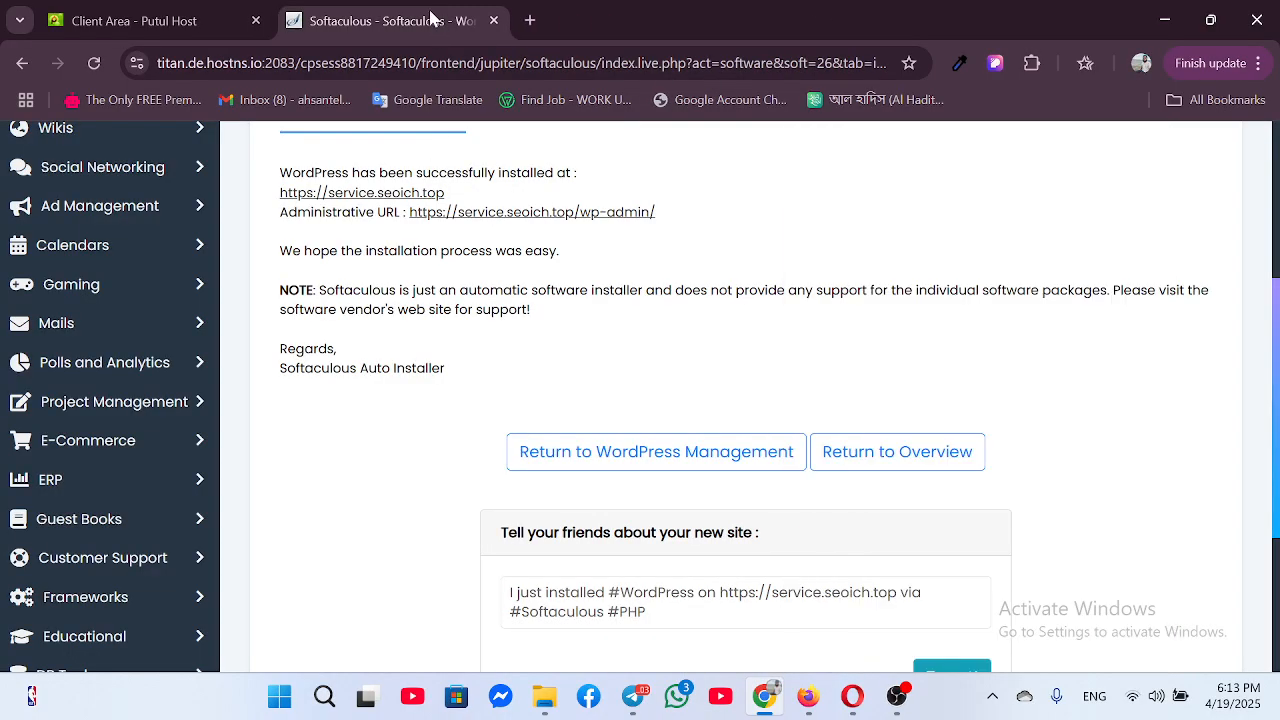
# Reload Softaculous, go back to the WordPress installations list, and log into the service.seoich.top admin
pyautogui.scroll(3, 411, 289)
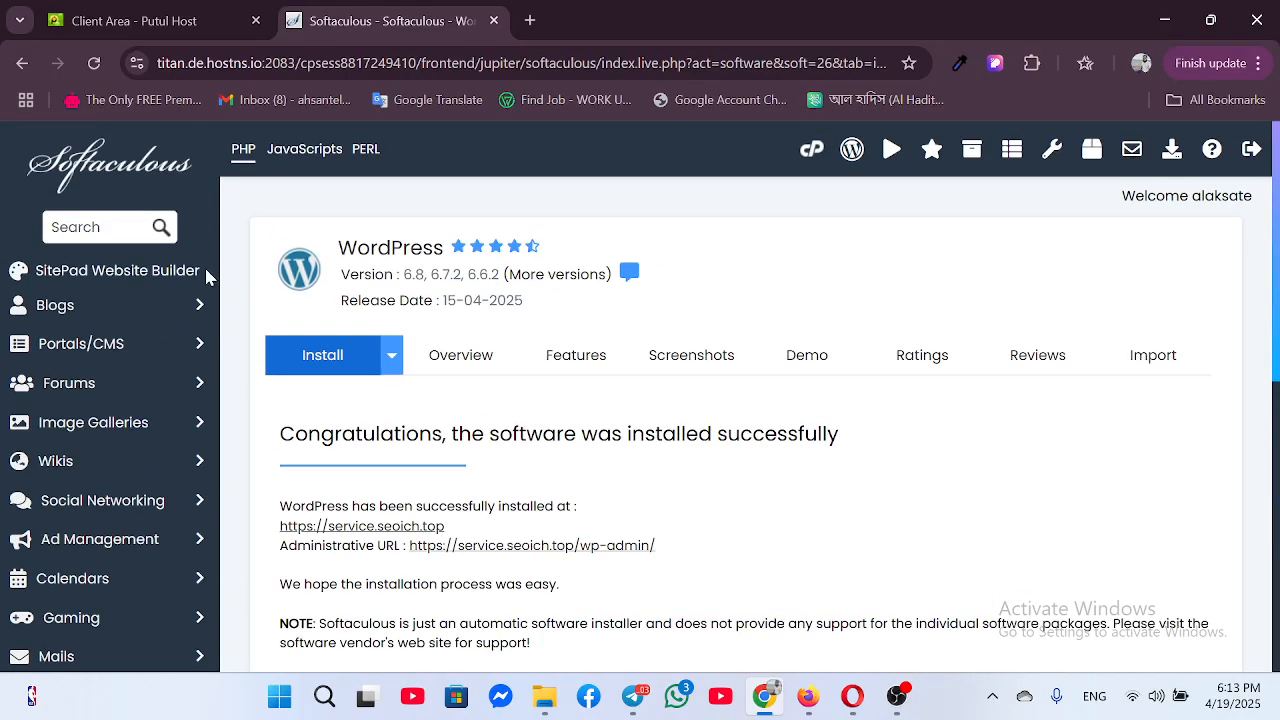
pyautogui.click(94, 63)
pyautogui.scroll(-3, 449, 437)
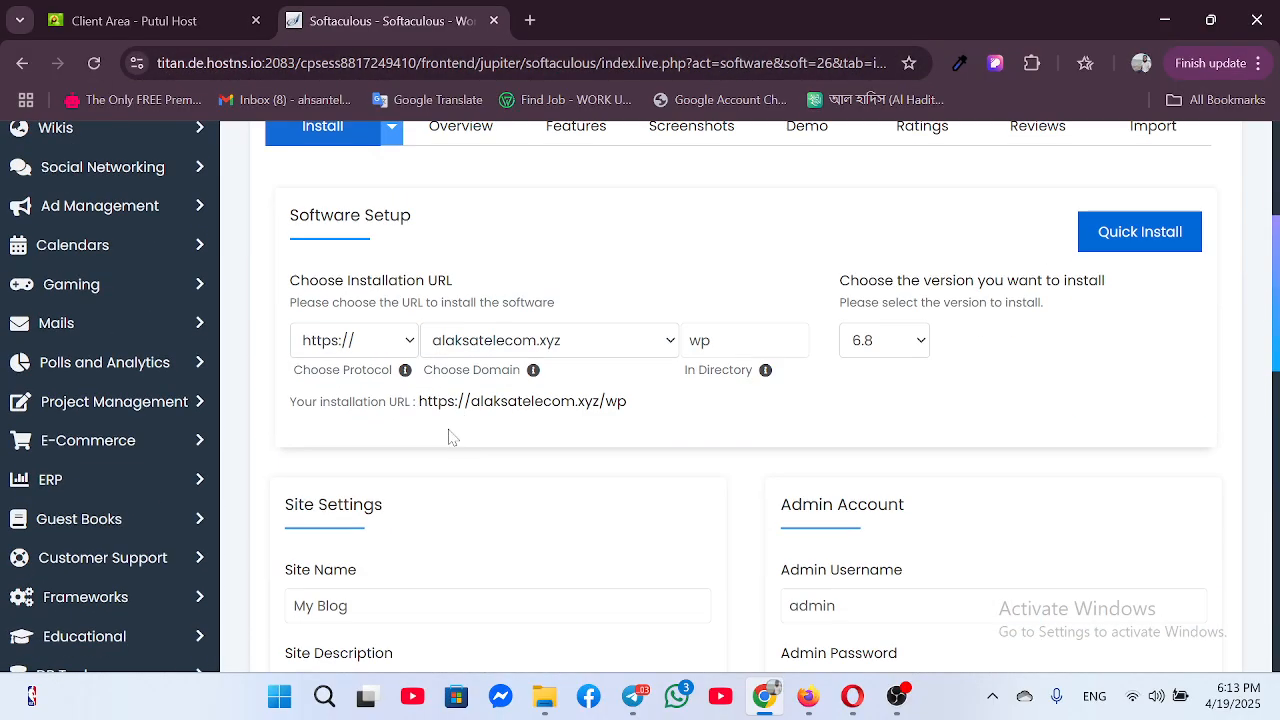
pyautogui.scroll(-1, 256, 377)
pyautogui.scroll(3, 256, 377)
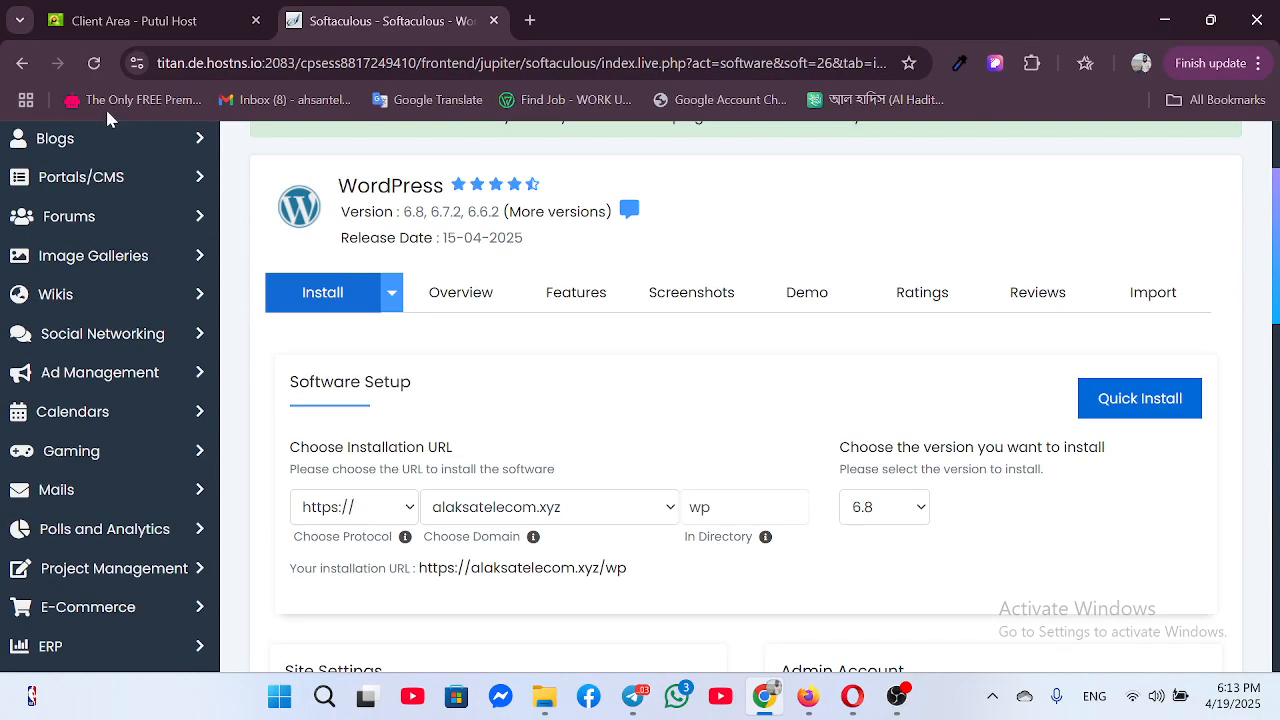
pyautogui.scroll(3, 57, 208)
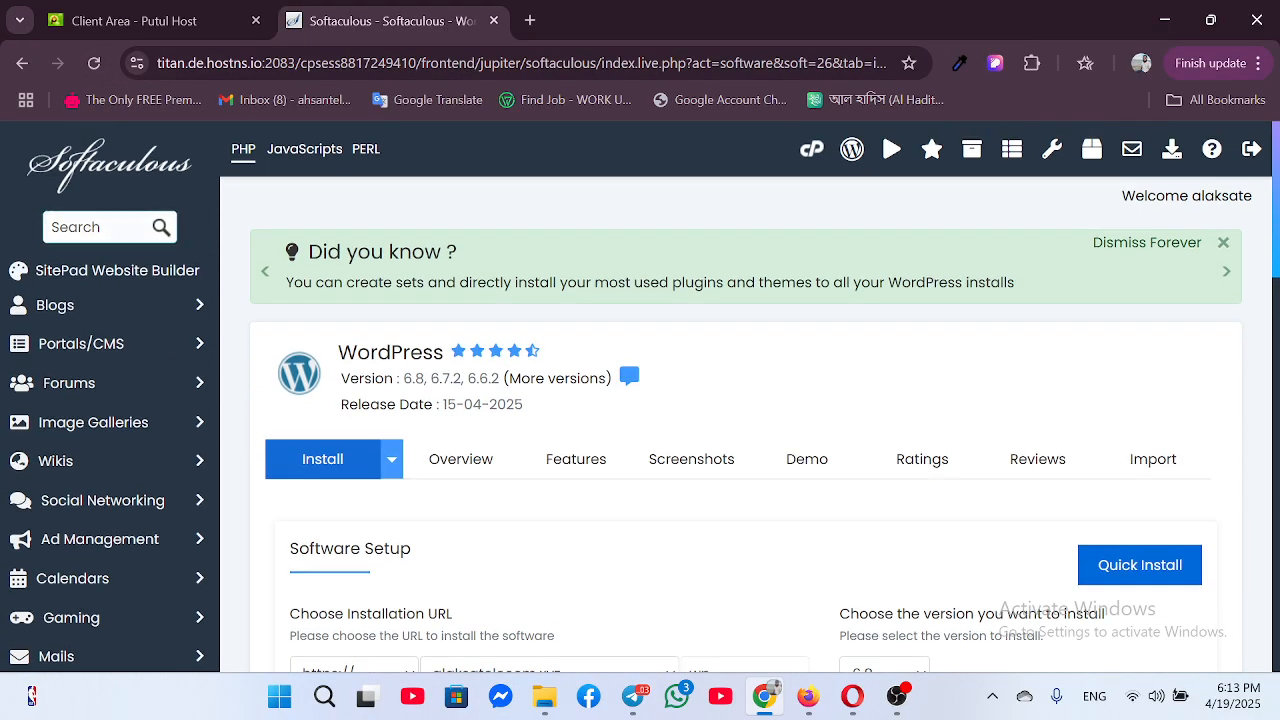
pyautogui.click(19, 64)
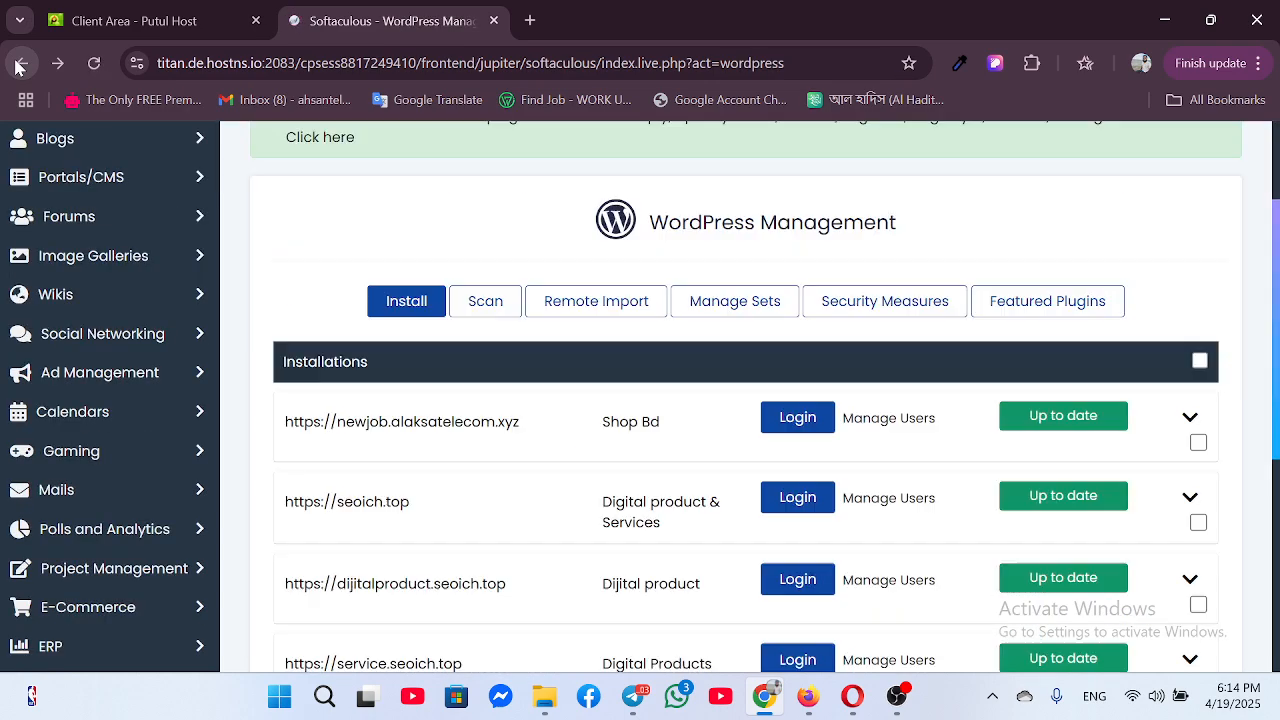
pyautogui.scroll(-2, 482, 410)
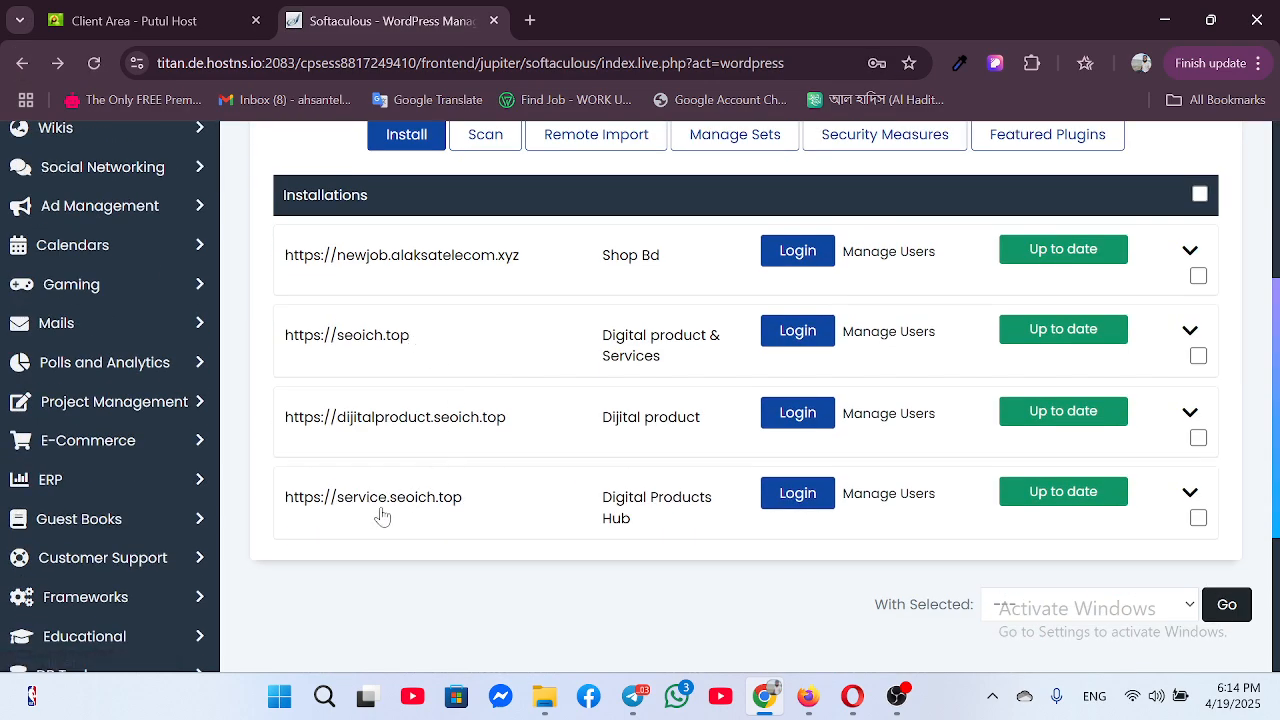
pyautogui.click(812, 494)
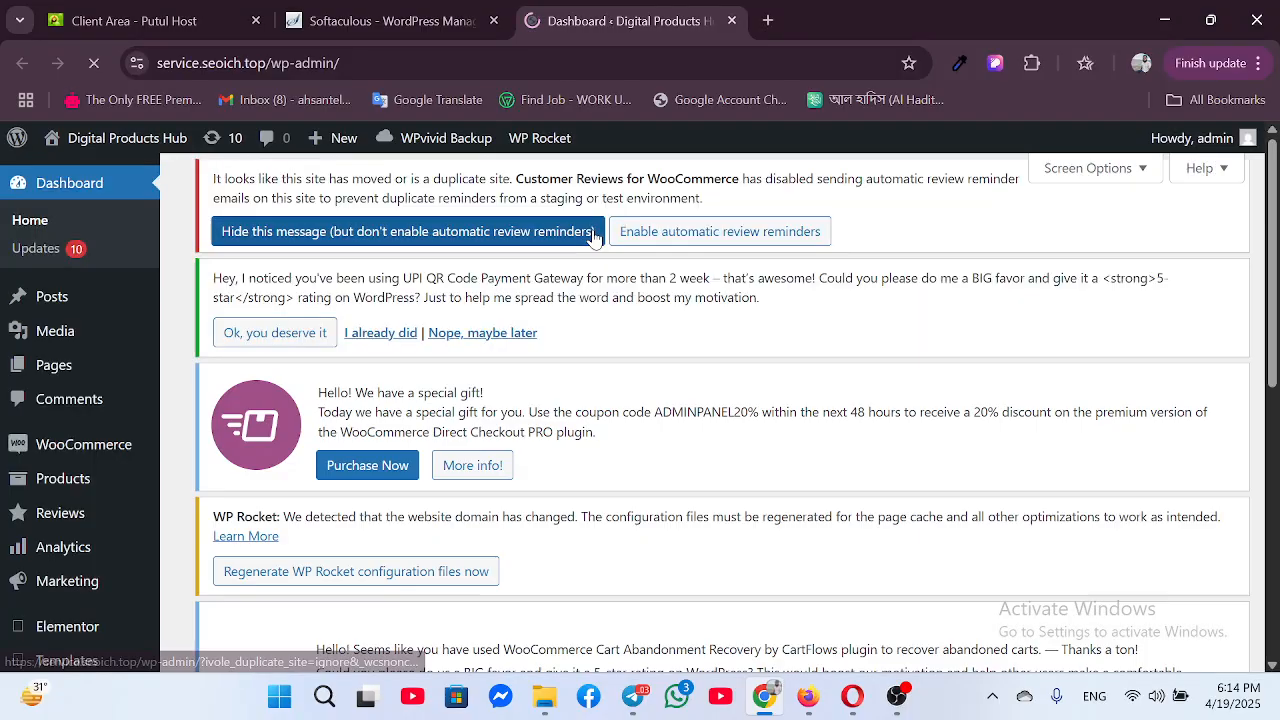
# Open the Digital Products Hub site from the admin bar in a new tab and switch to it
pyautogui.rightClick(109, 141)
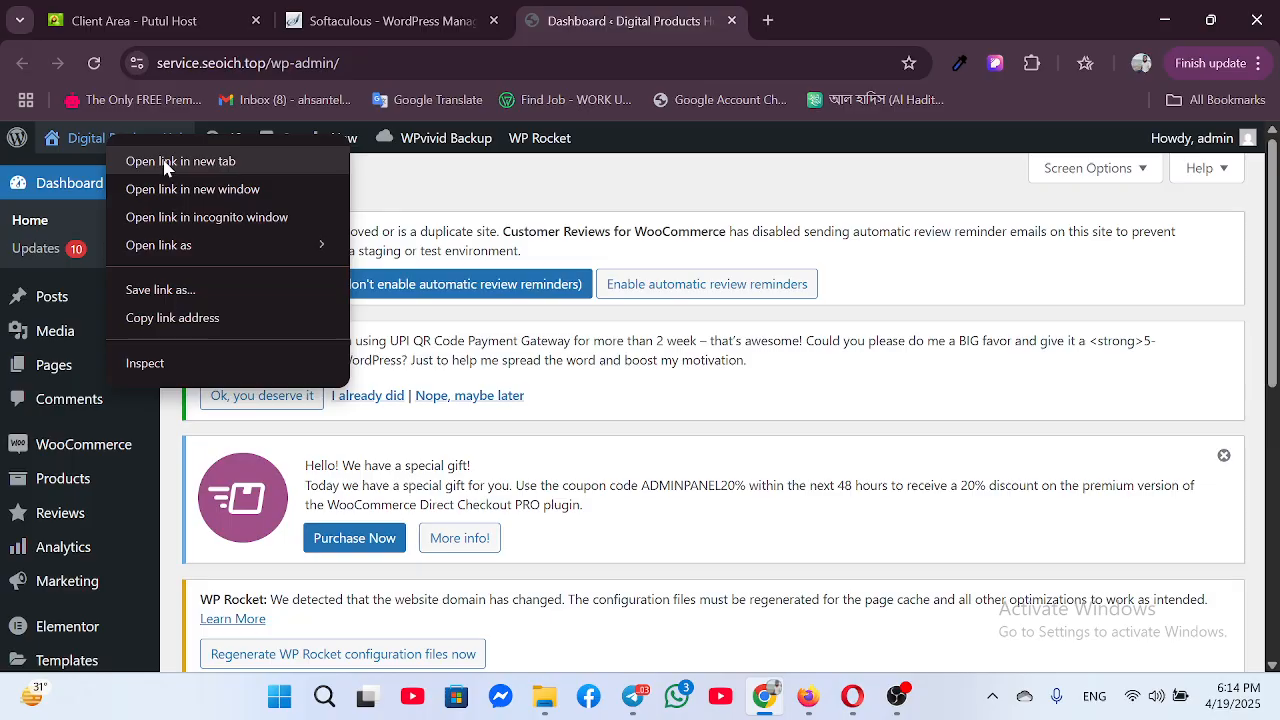
pyautogui.click(166, 162)
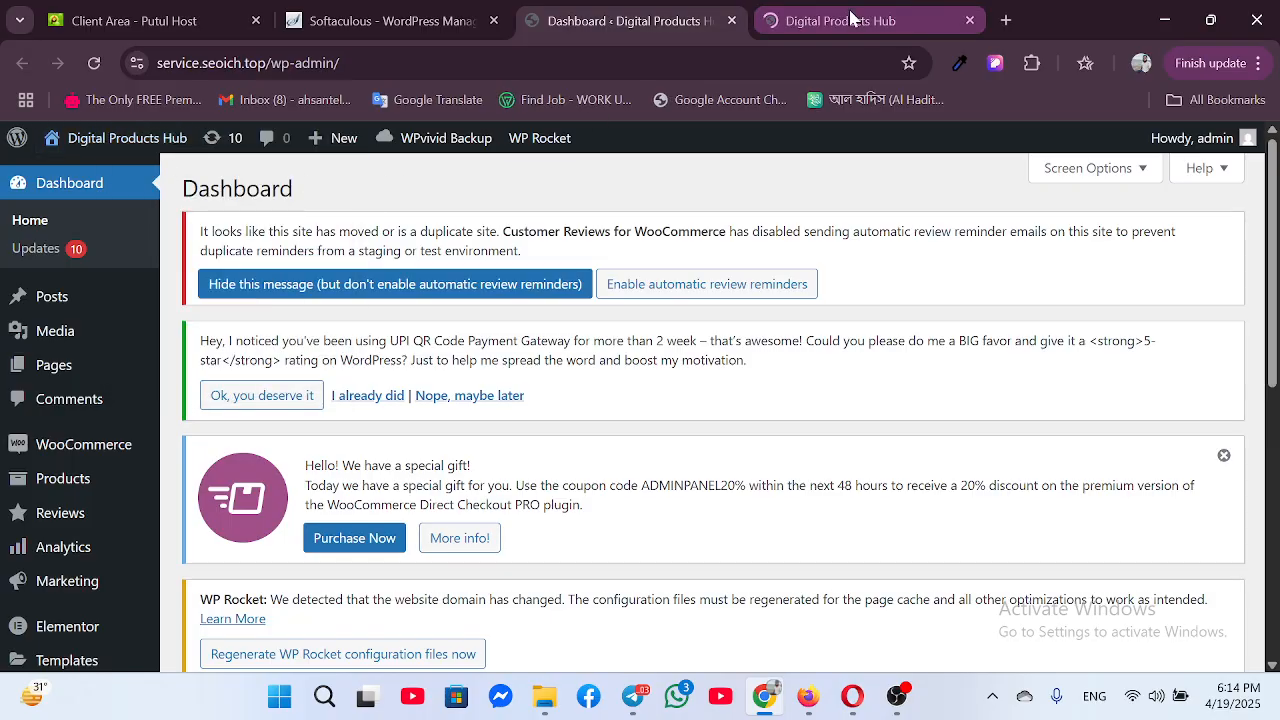
pyautogui.click(851, 18)
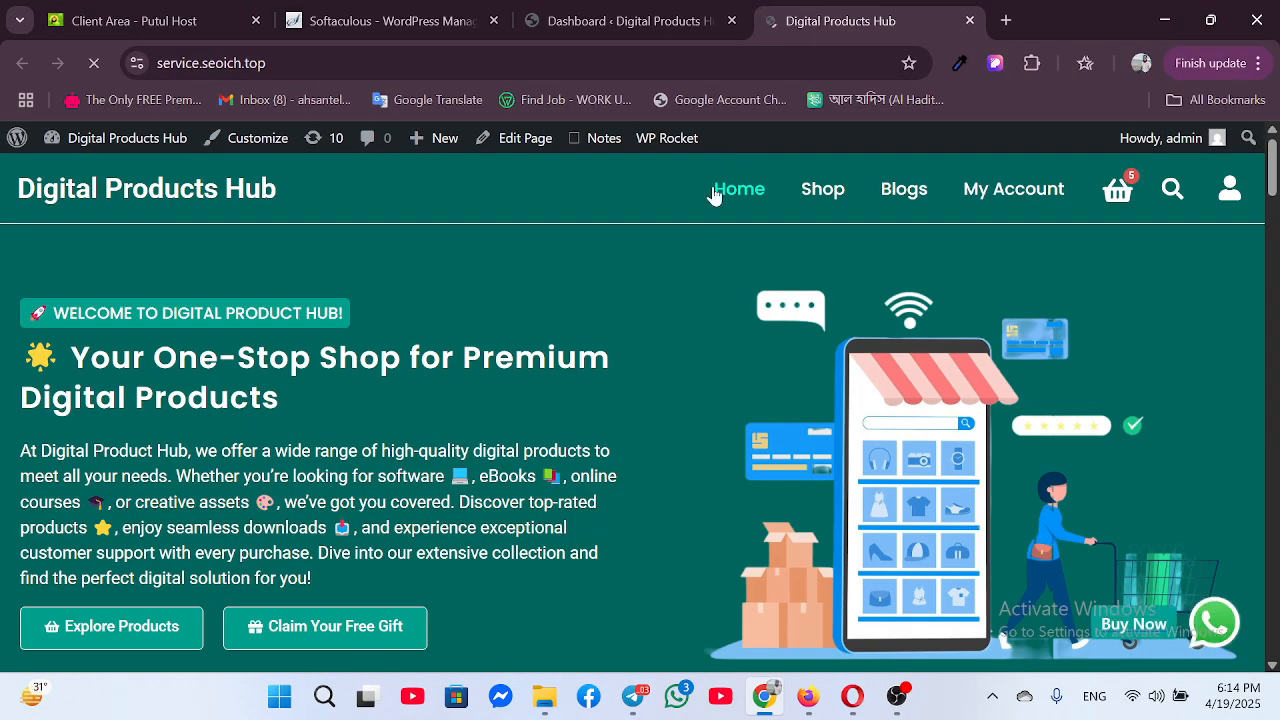
# Scroll through the restored homepage products and select part of the hero section's intro text
pyautogui.scroll(-10, 645, 302)
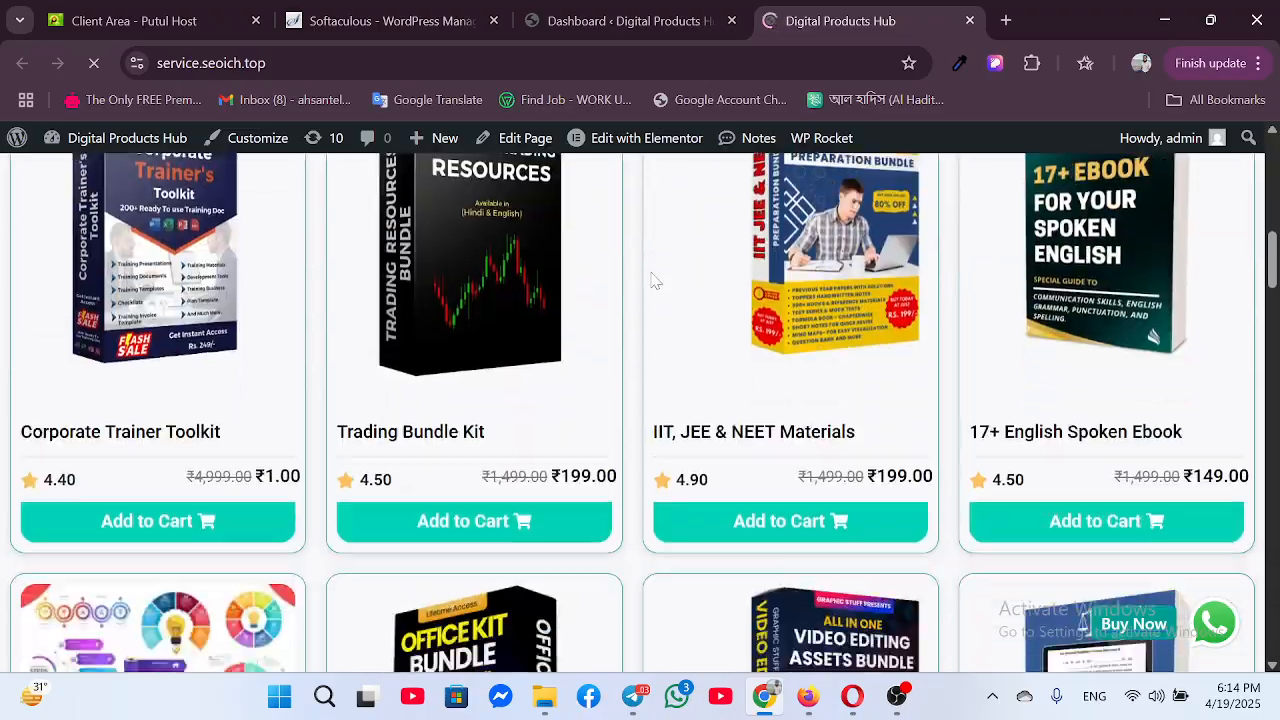
pyautogui.scroll(-15, 652, 272)
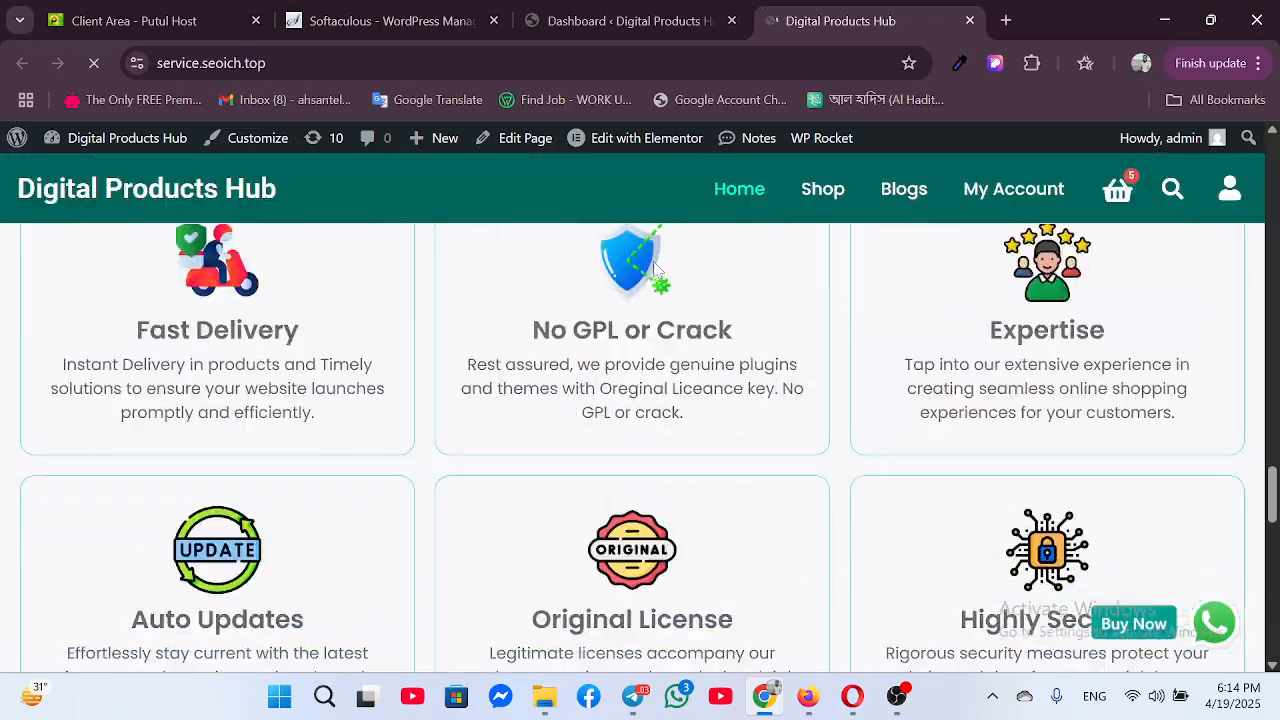
pyautogui.scroll(15, 651, 266)
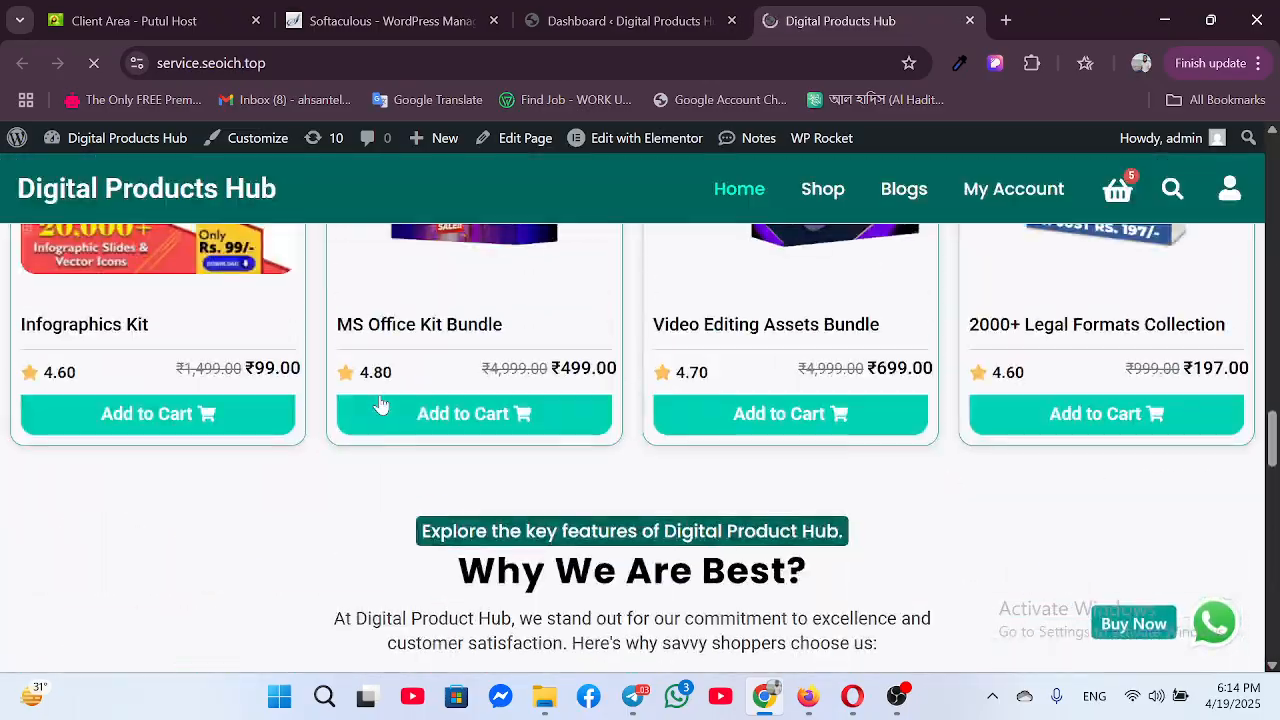
pyautogui.scroll(10, 536, 507)
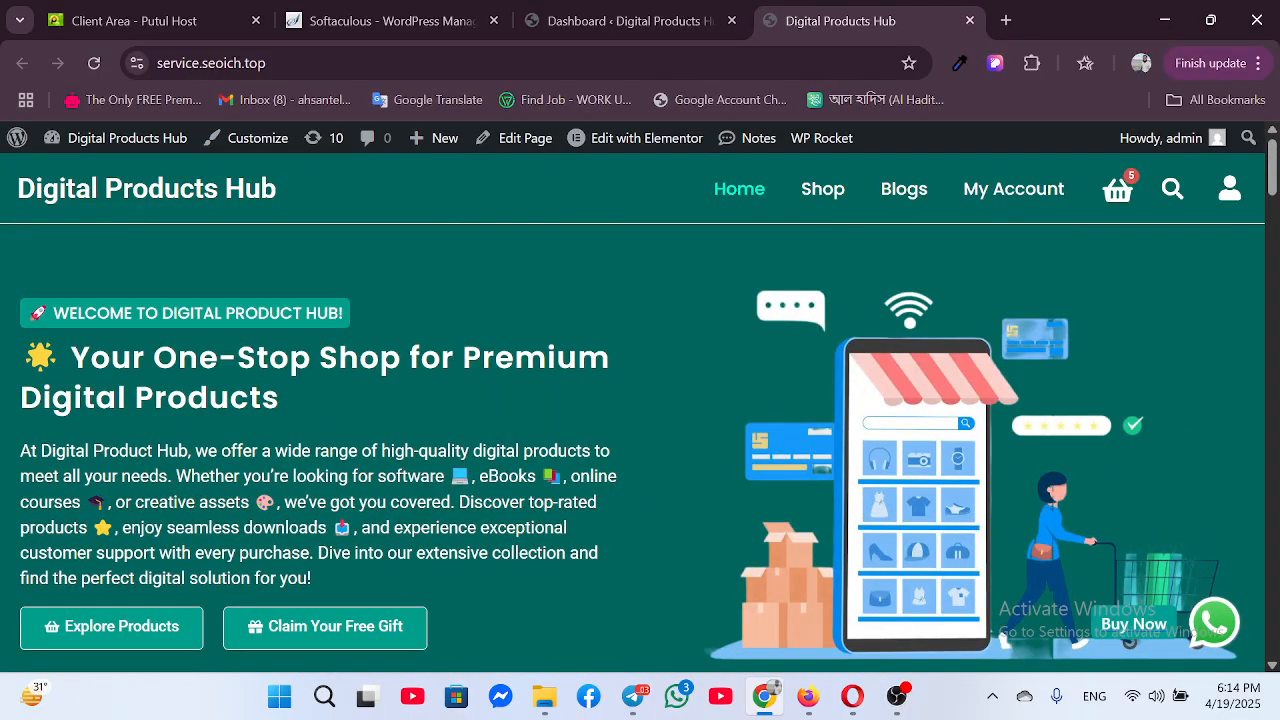
pyautogui.moveTo(280, 502); pyautogui.dragTo(770, 280)
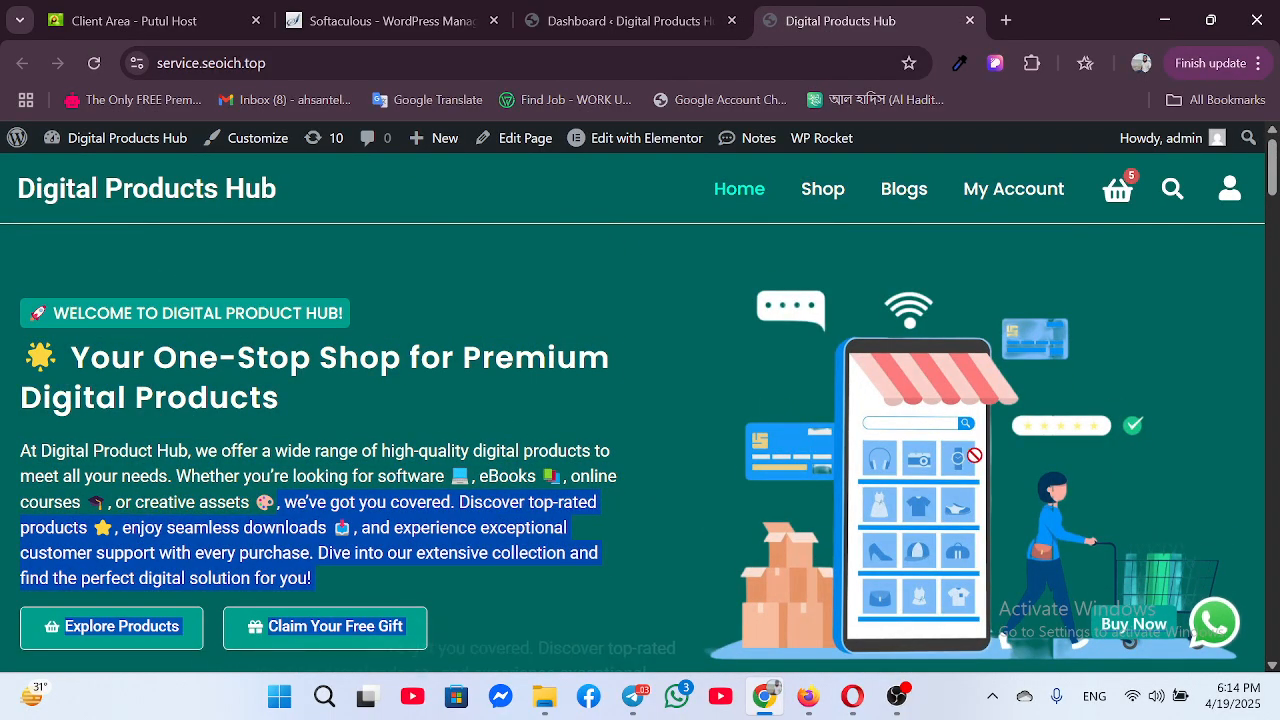
# Skim the homepage features again, then view the Telegram post's promo image full-screen
pyautogui.scroll(-5, 850, 390)
pyautogui.scroll(2, 853, 408)
pyautogui.scroll(-5, 853, 408)
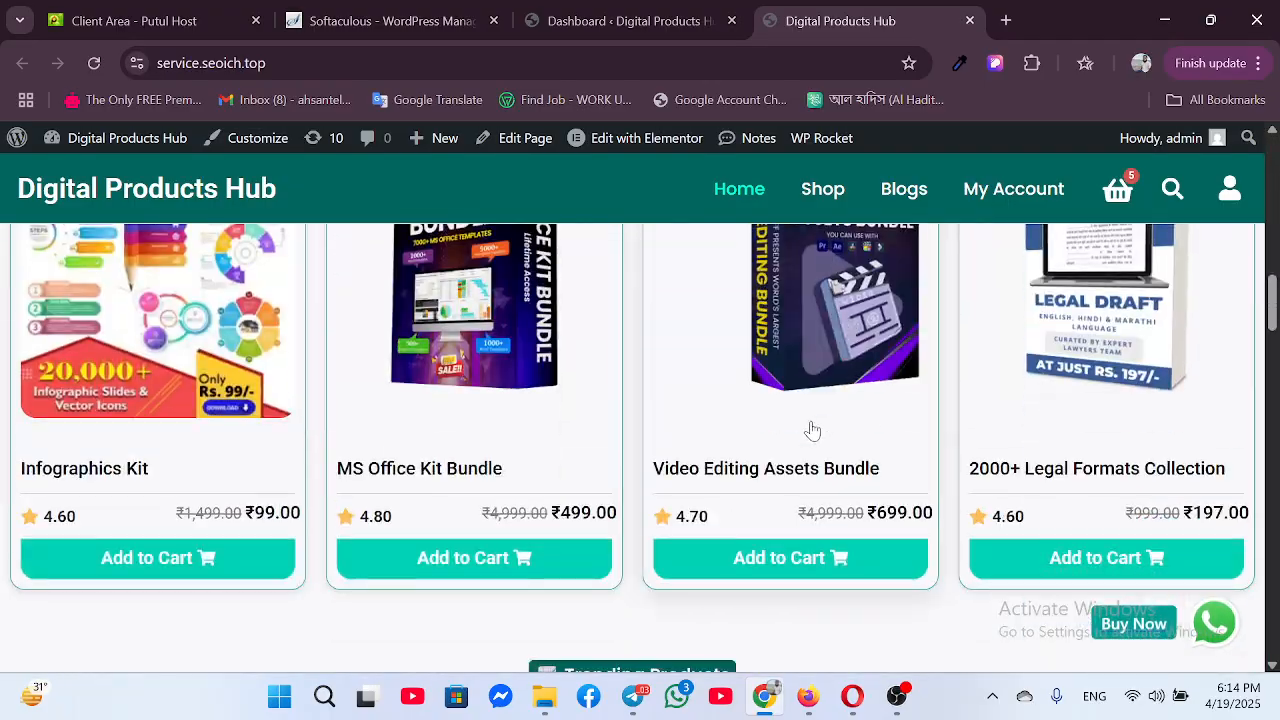
pyautogui.scroll(1, 808, 429)
pyautogui.scroll(-5, 780, 437)
pyautogui.scroll(5, 766, 420)
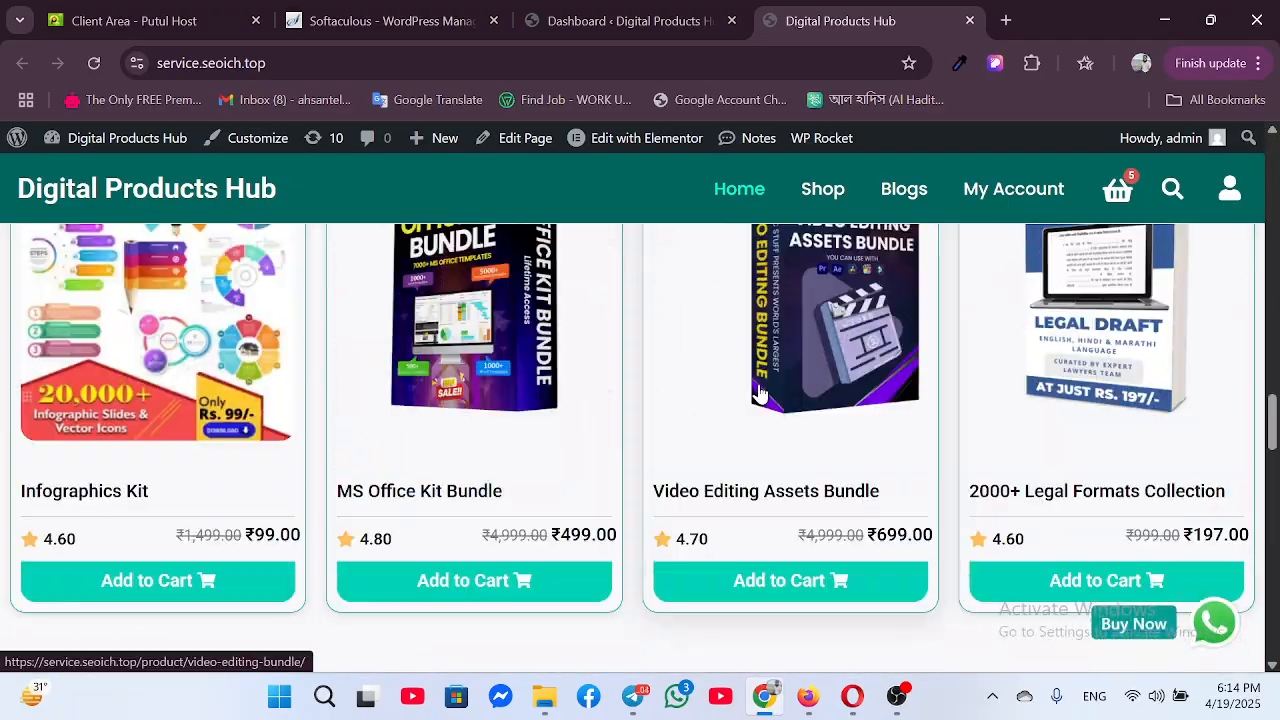
pyautogui.scroll(-2, 652, 398)
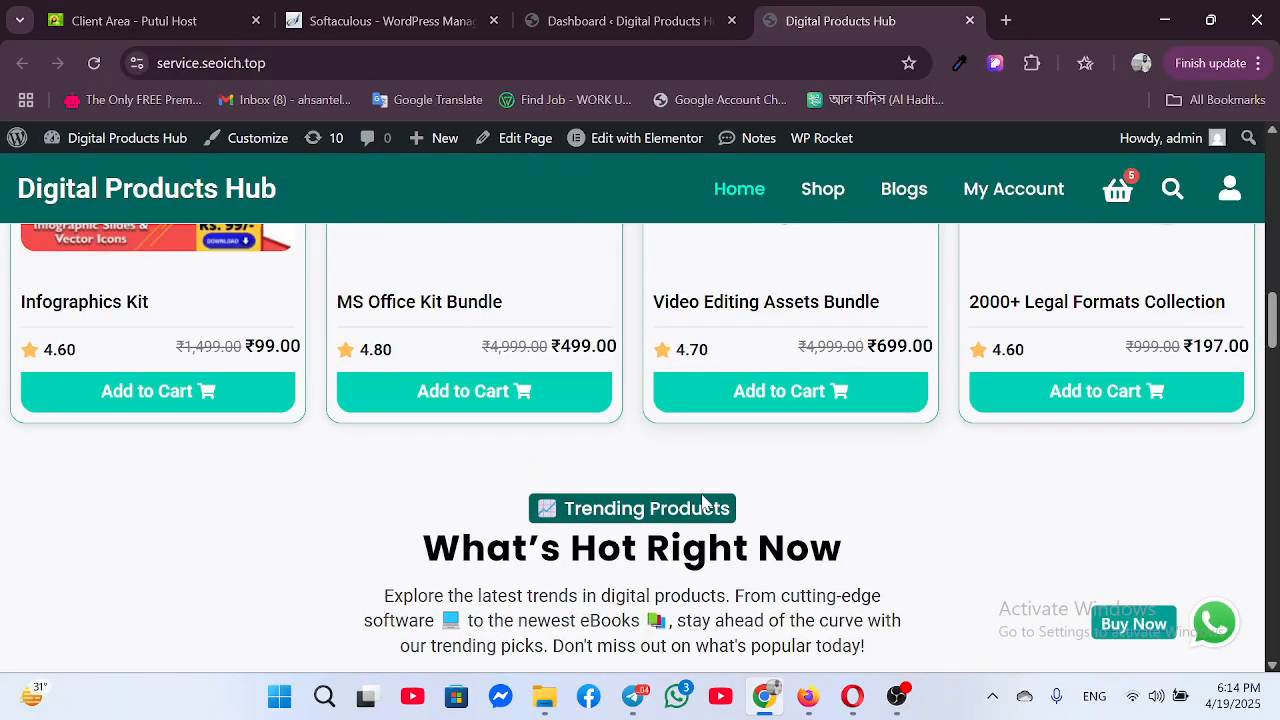
pyautogui.click(633, 696)
pyautogui.click(772, 368)
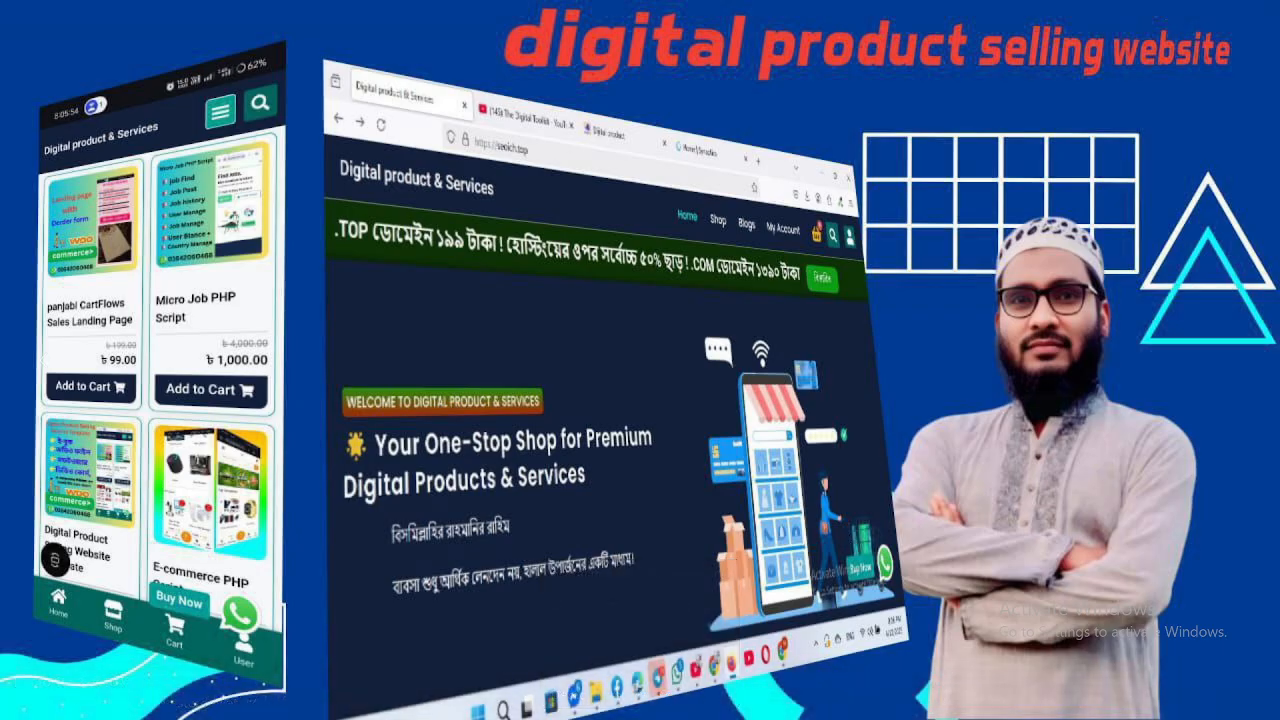
# Close the full-screen promo image and switch to OBS Studio, still recording at 00:13:27
pyautogui.click(708, 487)
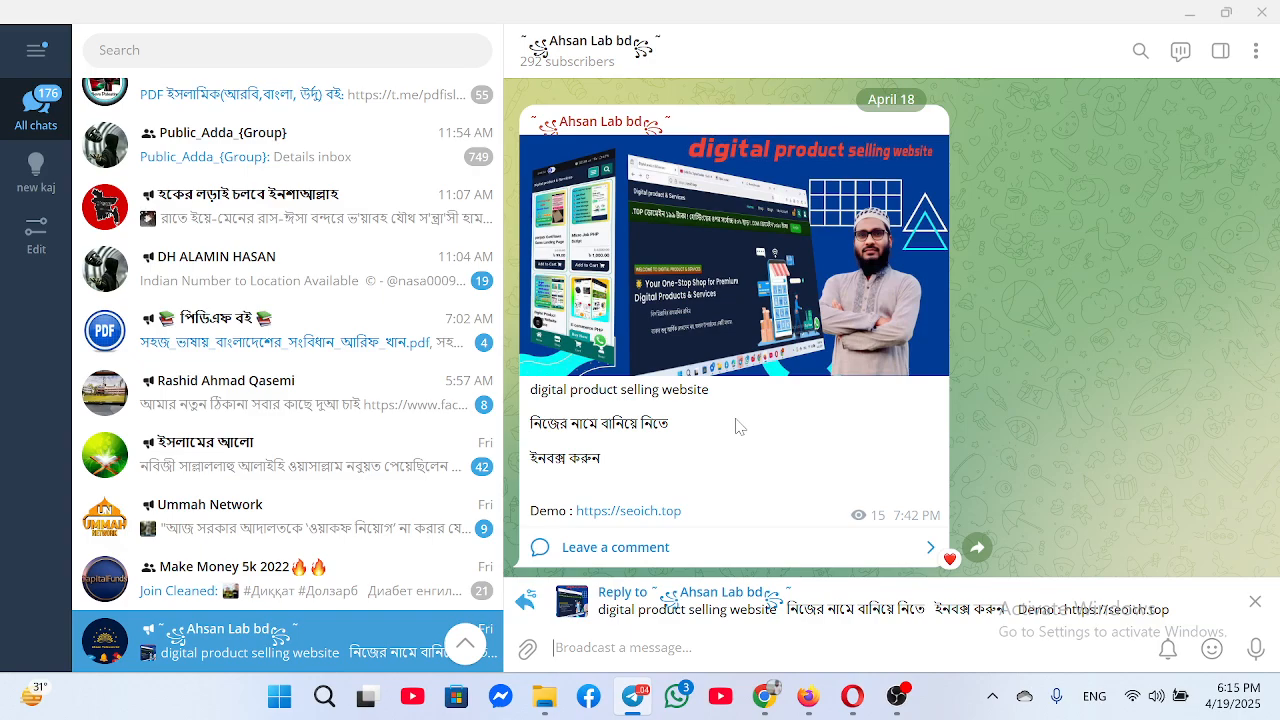
pyautogui.click(897, 696)
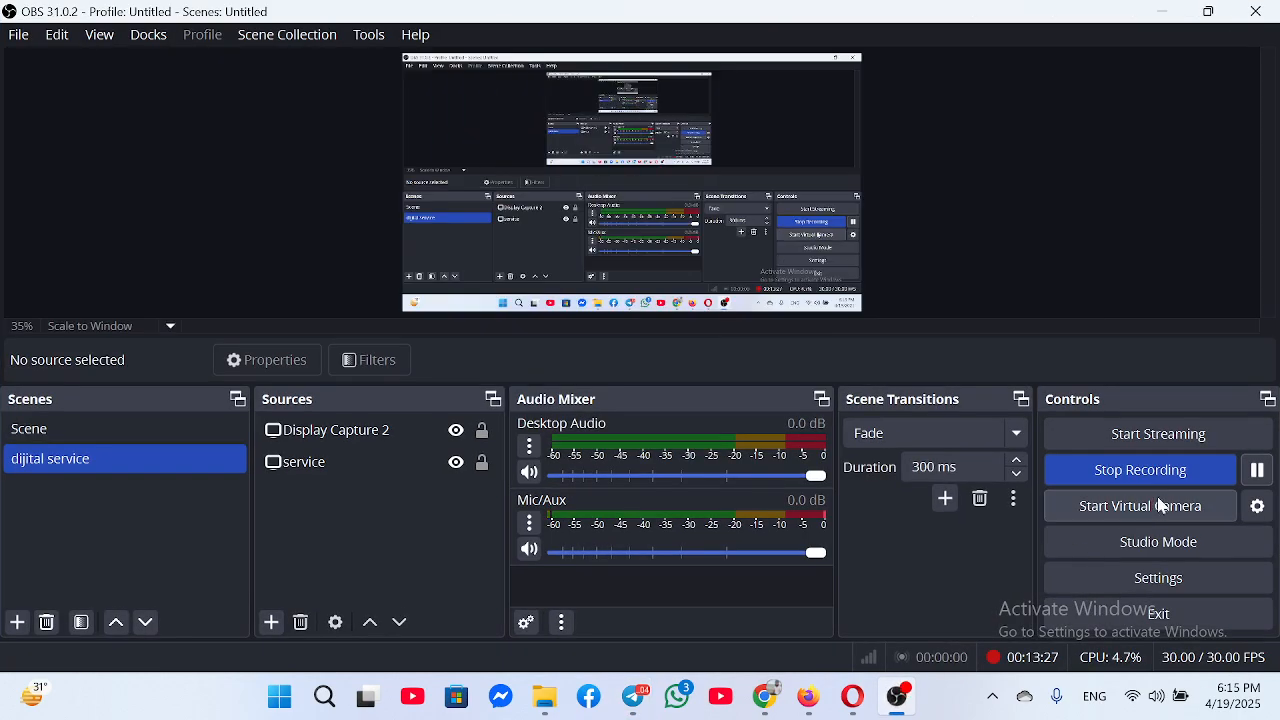